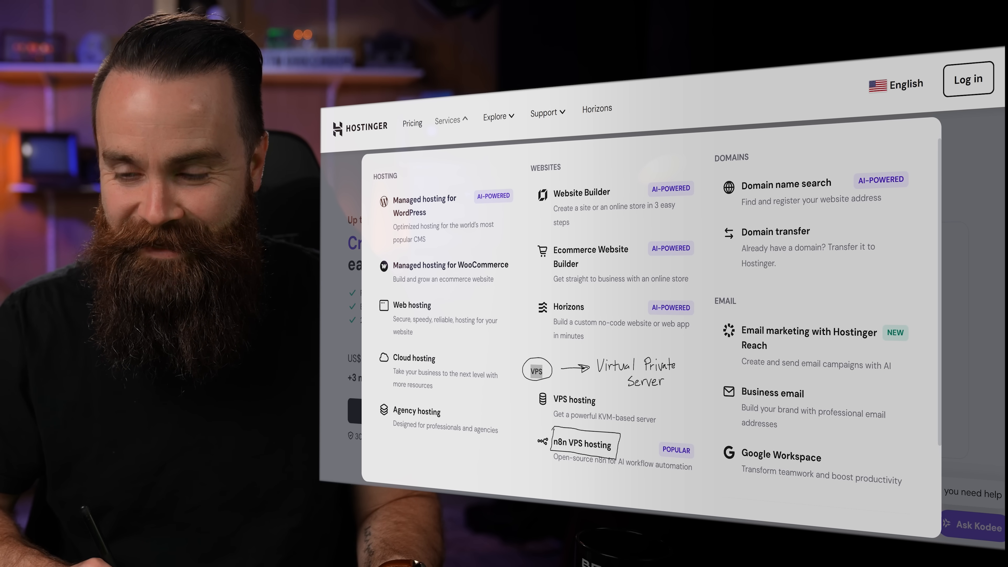
# Choose an n8n VPS hosting plan on Hostinger and apply the coupon code NETWORKCHUCK to the KVM 2 order
pyautogui.click(582, 443)
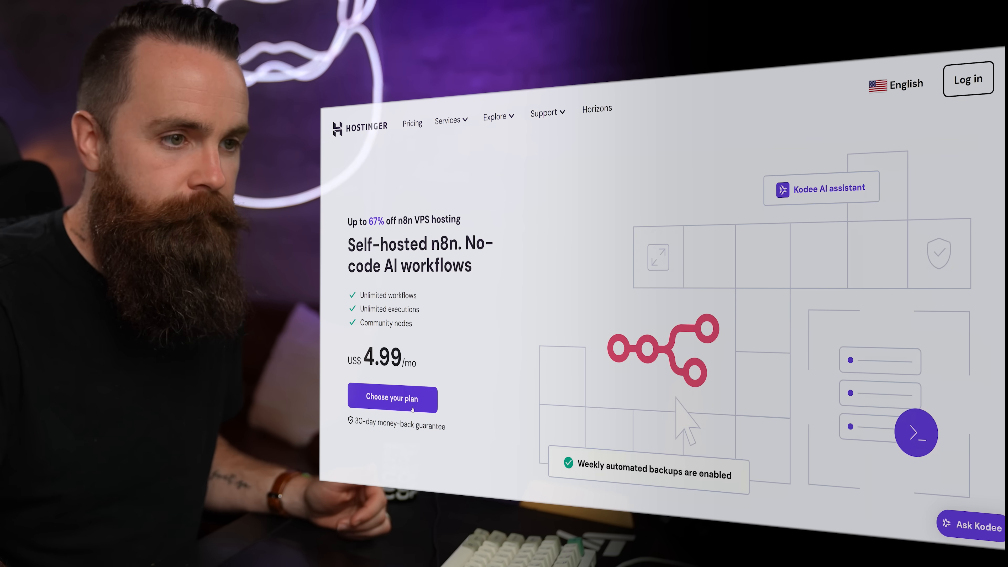
pyautogui.click(394, 403)
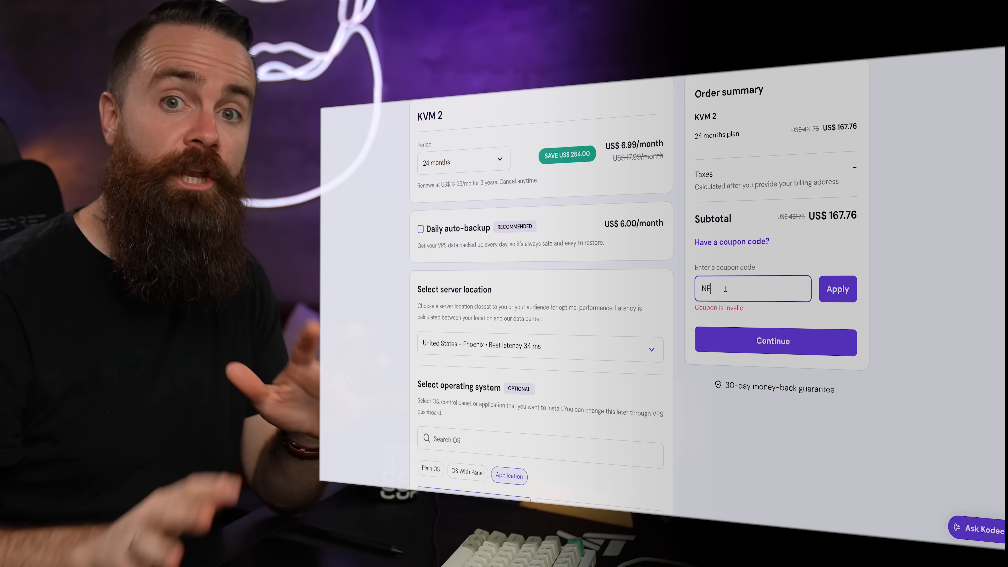
pyautogui.write('ETWORKCHUCK')
pyautogui.click(836, 289)
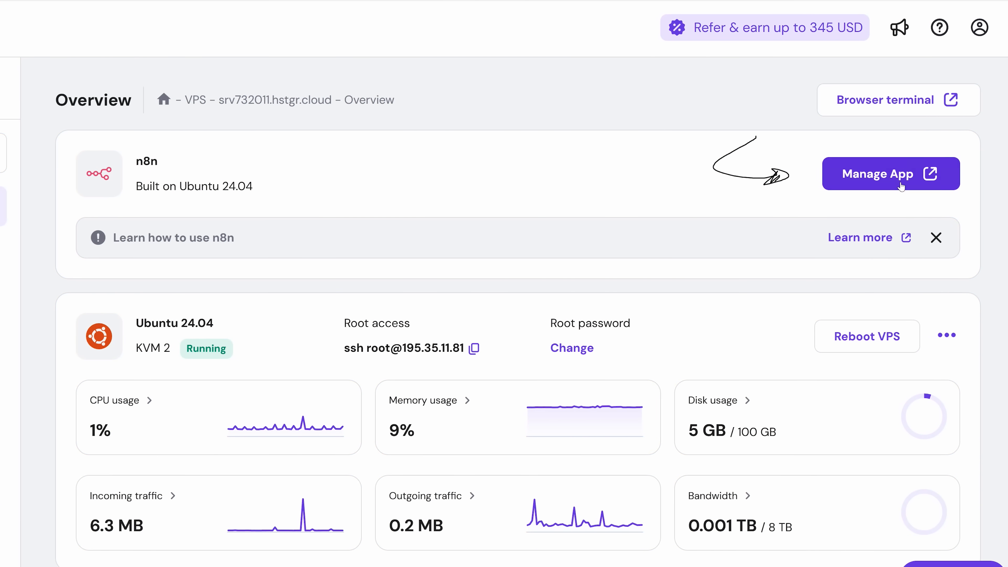
# Open the management page of the n8n app installed on the VPS
pyautogui.click(891, 174)
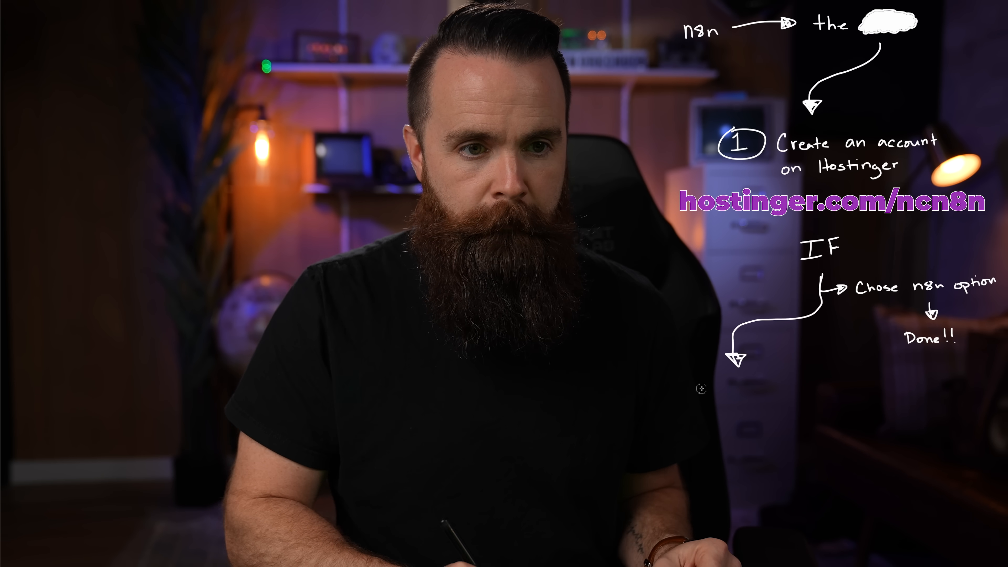
pyautogui.moveTo(700, 395); pyautogui.dragTo(707, 393)
pyautogui.moveTo(709, 387); pyautogui.dragTo(719, 392)
pyautogui.moveTo(715, 387)
pyautogui.mouseDown()
pyautogui.moveTo(711, 395)
pyautogui.moveTo(743, 385)
pyautogui.mouseUp()
pyautogui.moveTo(744, 388); pyautogui.dragTo(744, 393)
pyautogui.moveTo(747, 389); pyautogui.dragTo(762, 401)
pyautogui.moveTo(721, 409); pyautogui.dragTo(729, 408)
pyautogui.moveTo(732, 408); pyautogui.dragTo(733, 419)
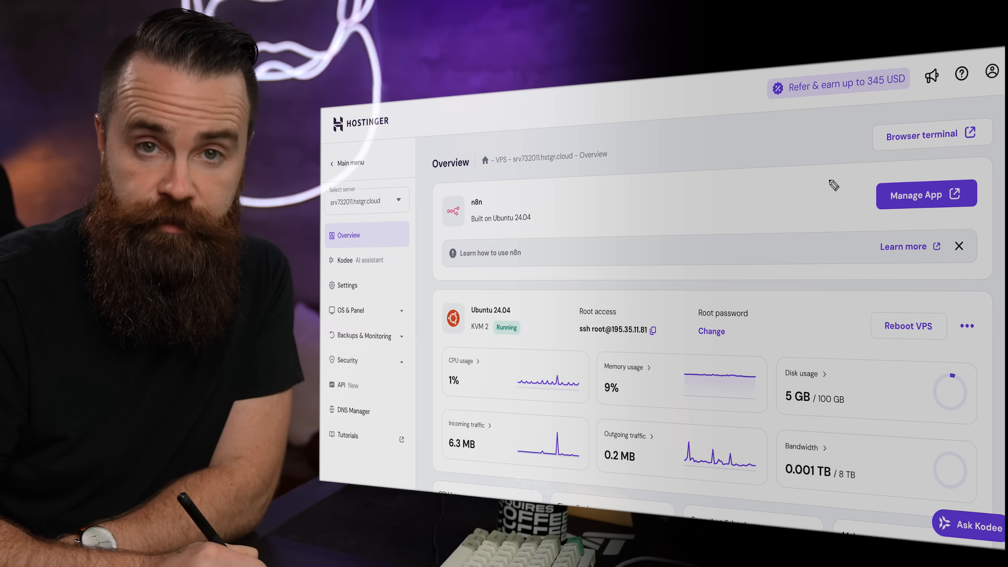
pyautogui.moveTo(831, 170)
pyautogui.mouseDown()
pyautogui.moveTo(837, 207)
pyautogui.moveTo(851, 202)
pyautogui.mouseUp()
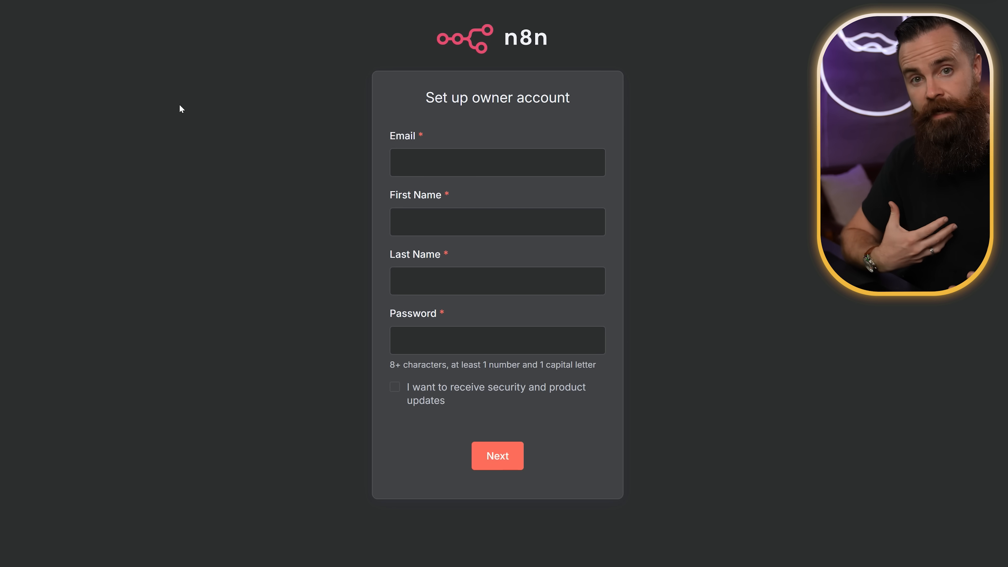
# Set up the n8n owner account with email, first name, last name and password, and skip the customization questions
pyautogui.click(499, 170)
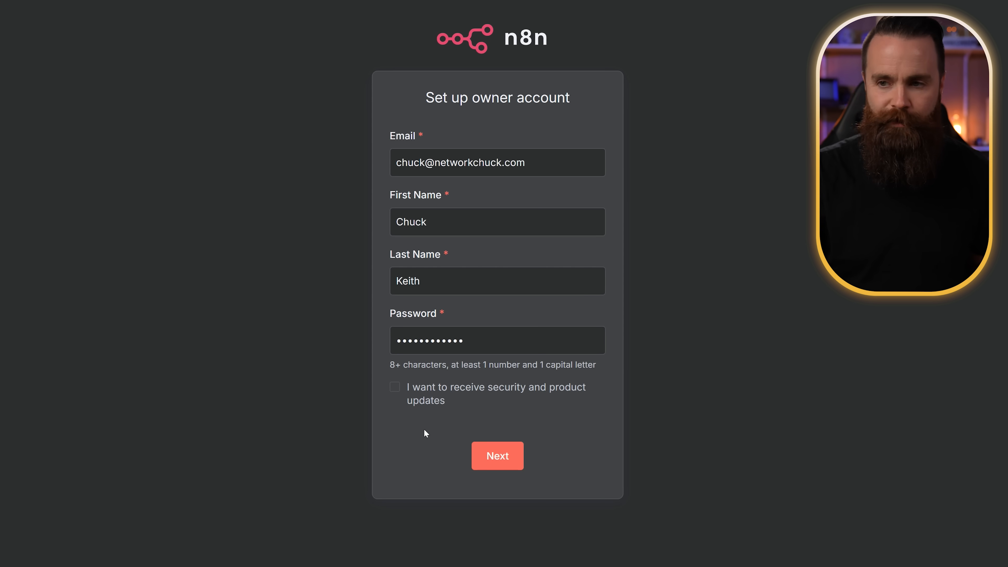
pyautogui.click(486, 468)
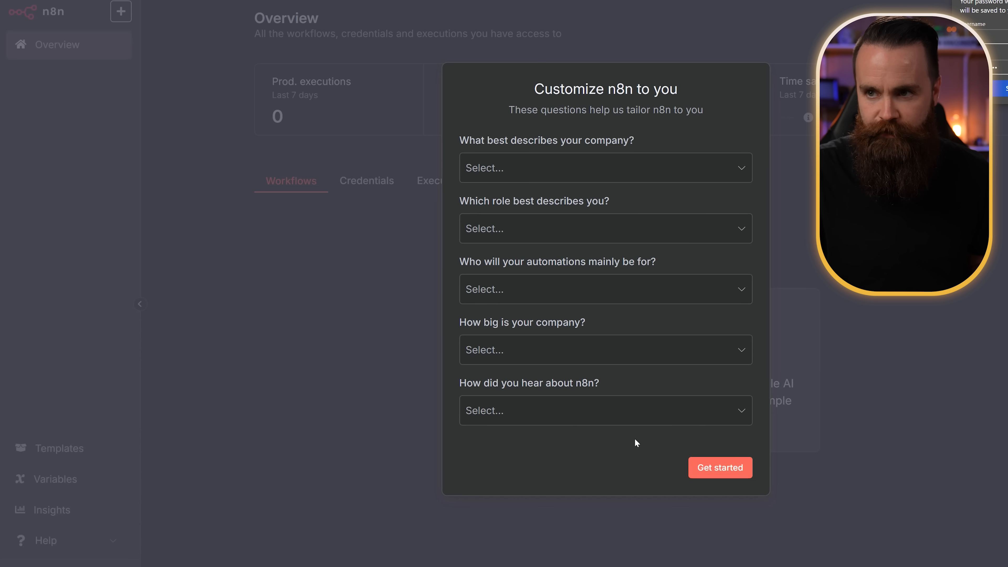
pyautogui.click(739, 465)
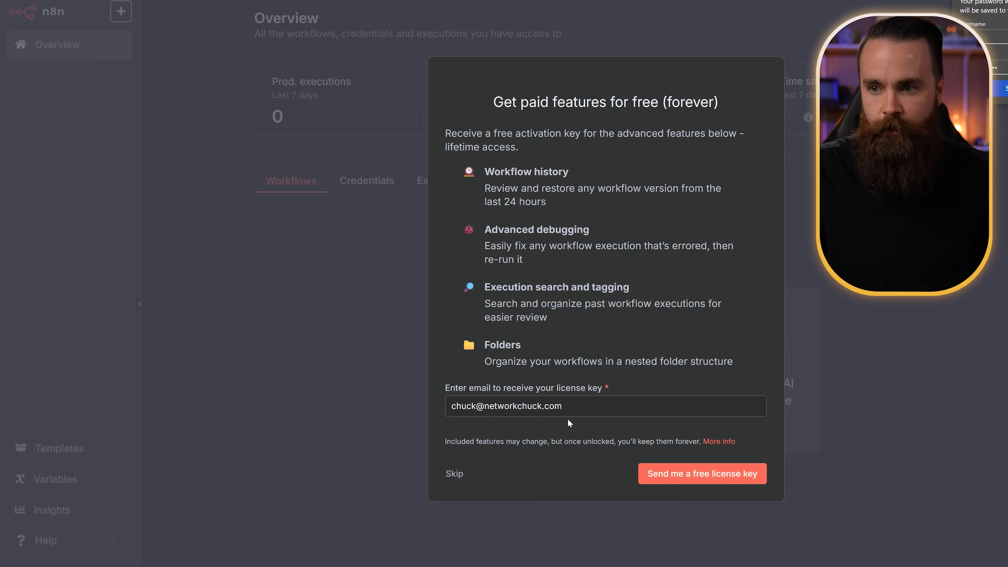
# Request the free license key by email, then enter the activation key under Usage and plan and activate it
pyautogui.click(703, 472)
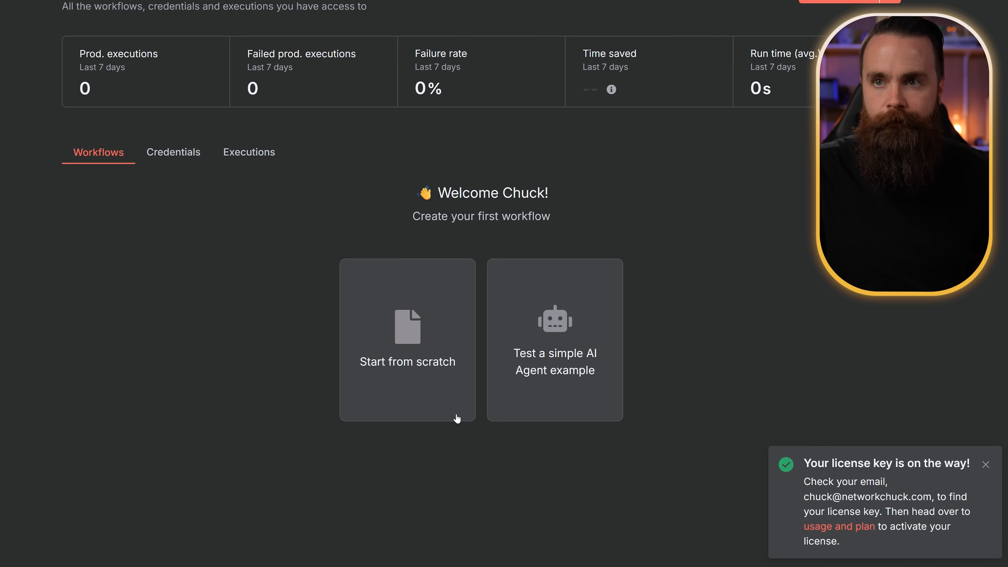
pyautogui.click(867, 528)
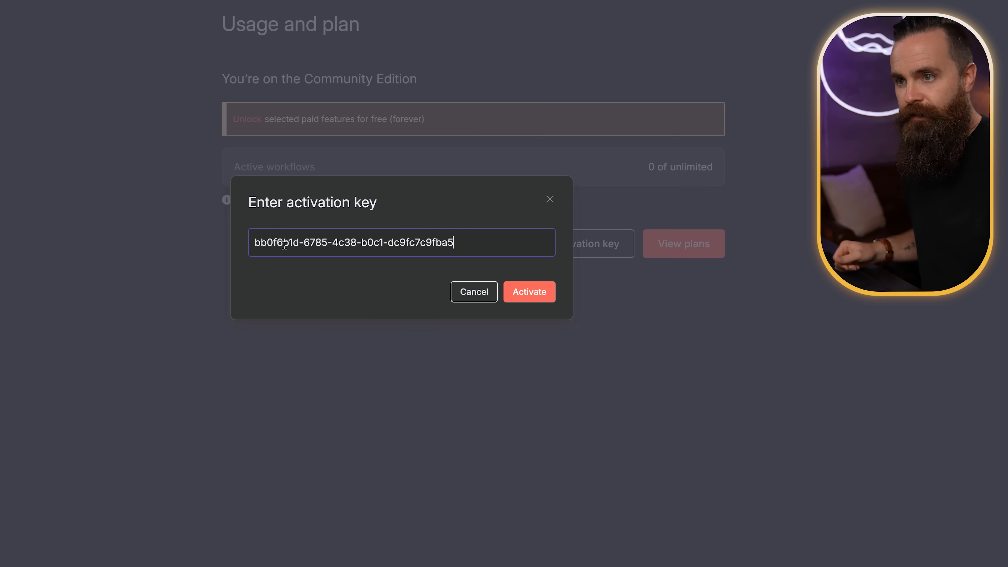
pyautogui.click(518, 297)
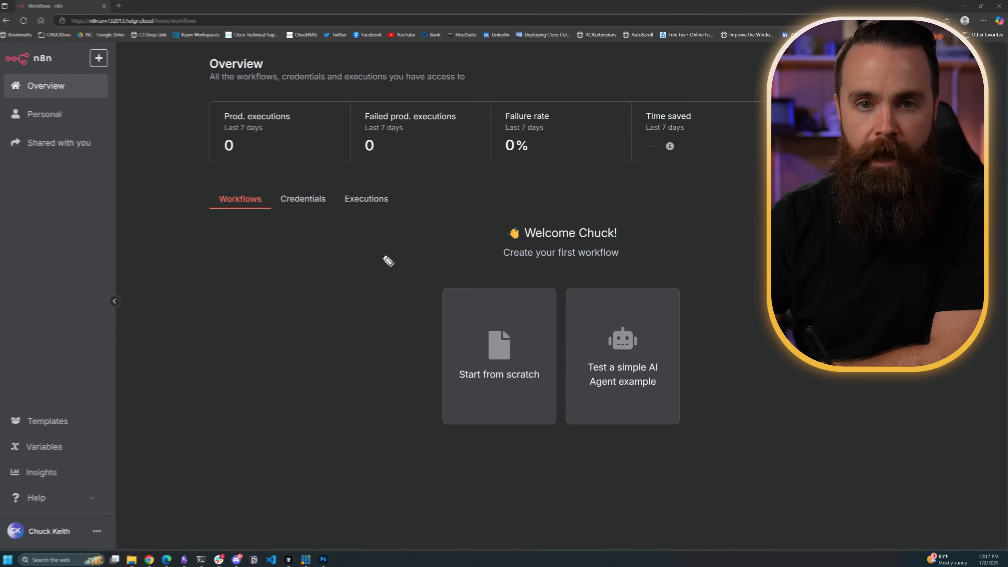
pyautogui.moveTo(738, 246); pyautogui.dragTo(664, 245)
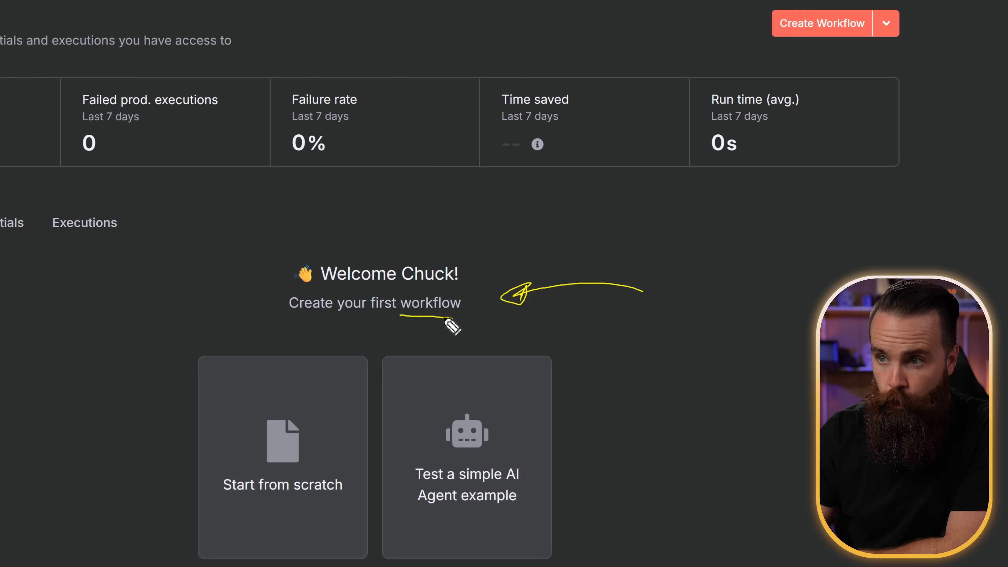
pyautogui.moveTo(640, 59); pyautogui.dragTo(734, 40)
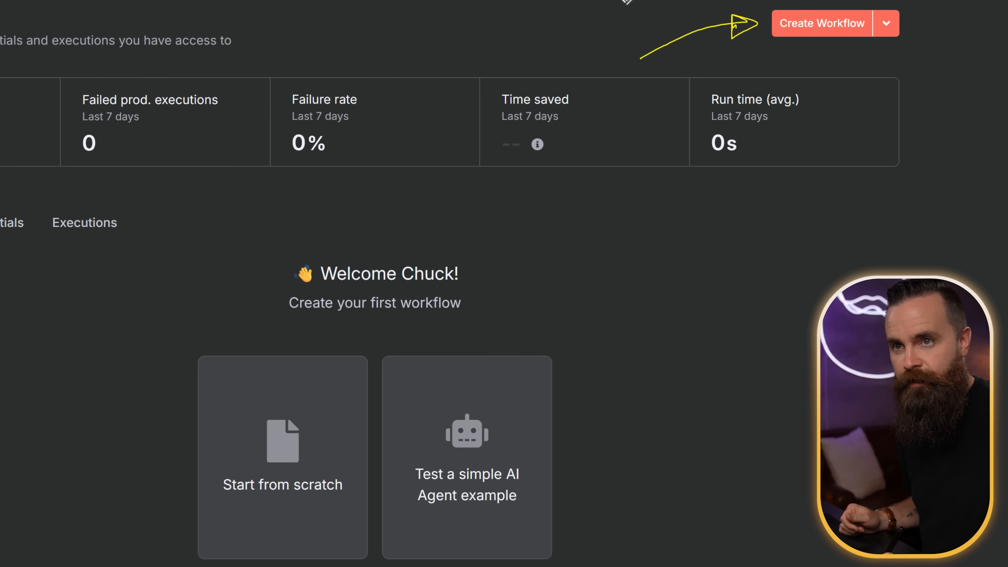
# Create a new workflow, add a manual trigger as its first step and move the node toward the canvas's upper left
pyautogui.click(823, 25)
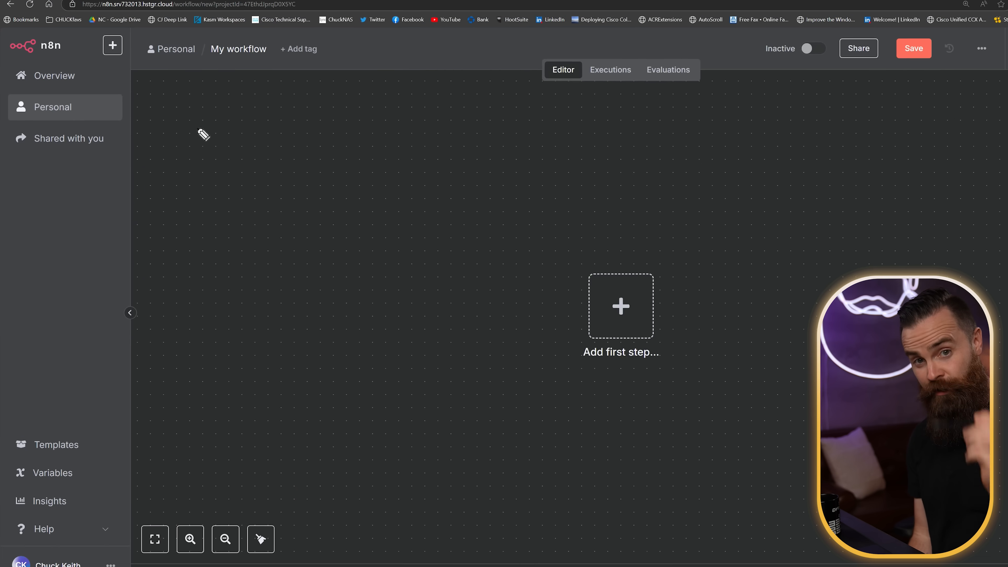
pyautogui.moveTo(204, 135)
pyautogui.mouseDown()
pyautogui.moveTo(209, 126)
pyautogui.moveTo(236, 134)
pyautogui.moveTo(270, 118)
pyautogui.moveTo(289, 123)
pyautogui.moveTo(279, 153)
pyautogui.moveTo(444, 193)
pyautogui.moveTo(472, 174)
pyautogui.moveTo(539, 165)
pyautogui.moveTo(466, 223)
pyautogui.moveTo(511, 216)
pyautogui.mouseUp()
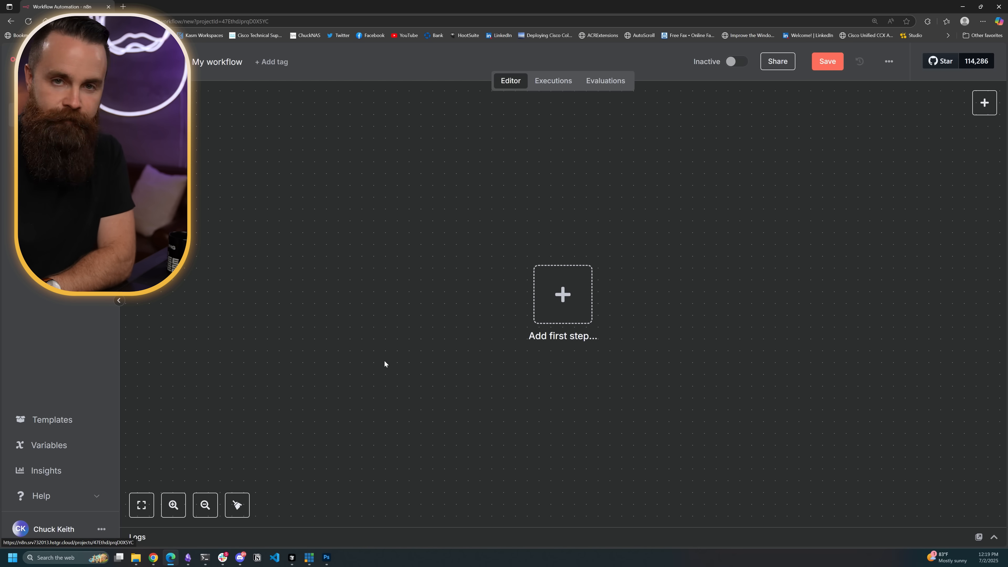
pyautogui.click(562, 296)
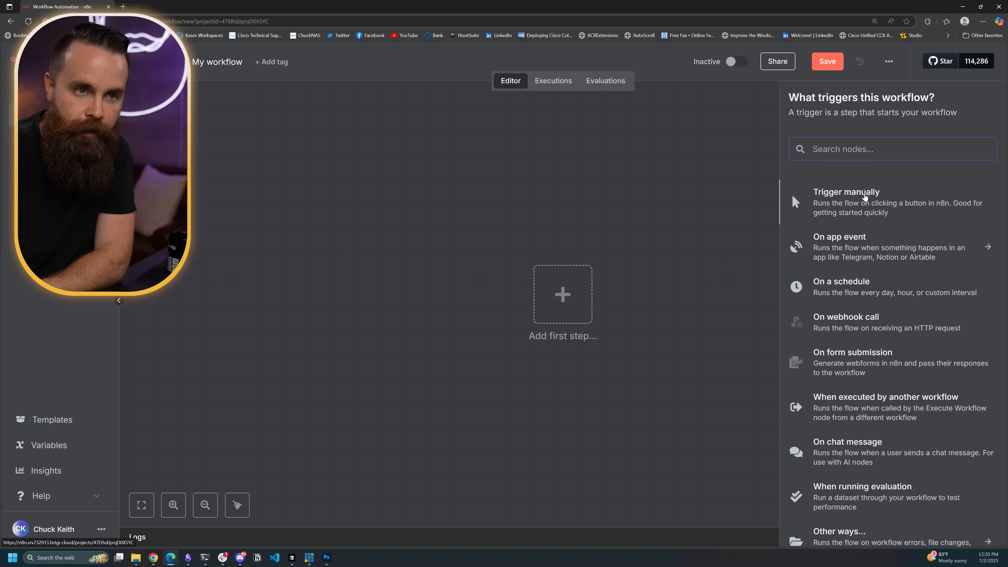
pyautogui.click(865, 197)
pyautogui.moveTo(551, 323); pyautogui.dragTo(392, 230)
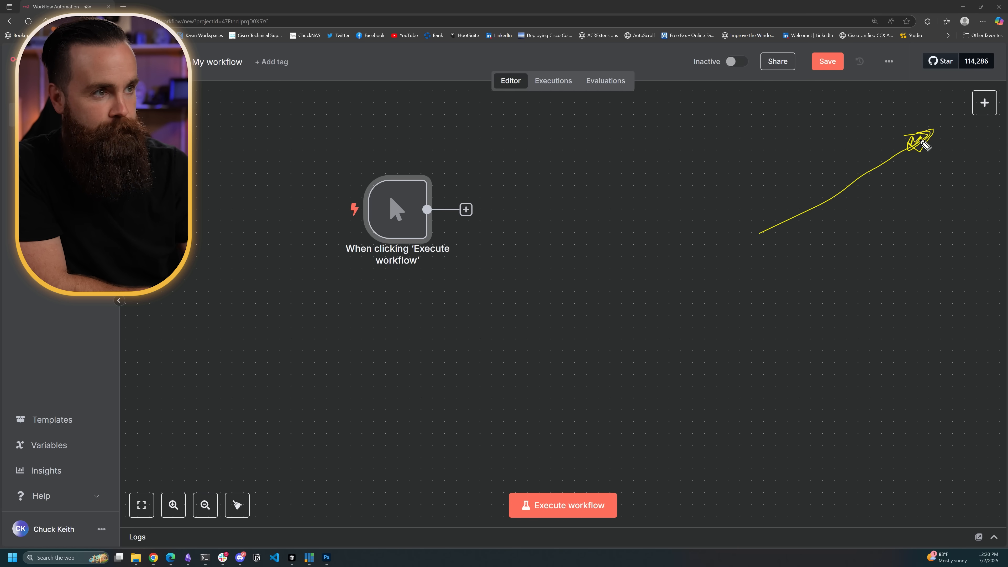
# Add a second trigger that runs on a schedule, keep its default daily midnight rule and place it below the manual trigger
pyautogui.click(984, 103)
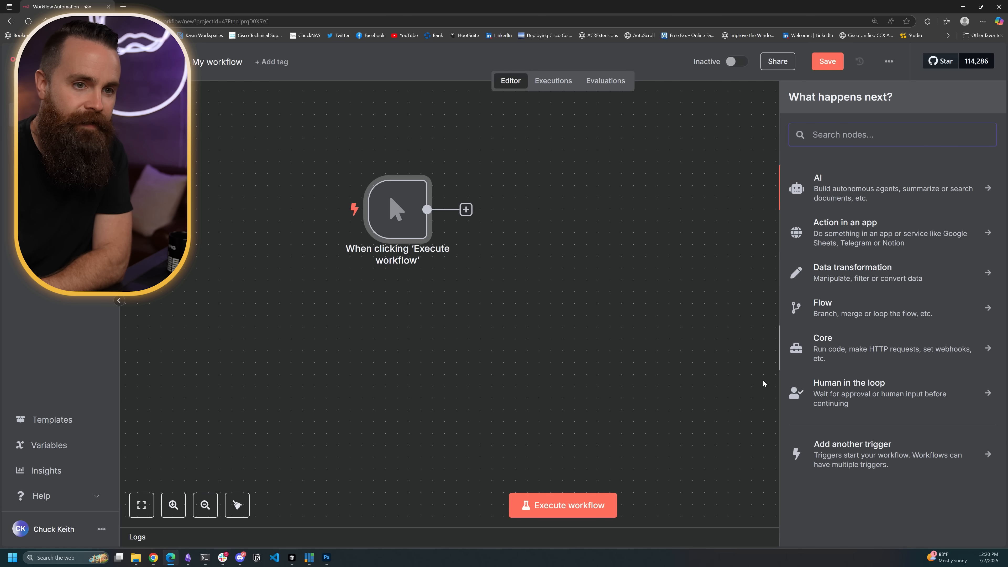
pyautogui.click(884, 462)
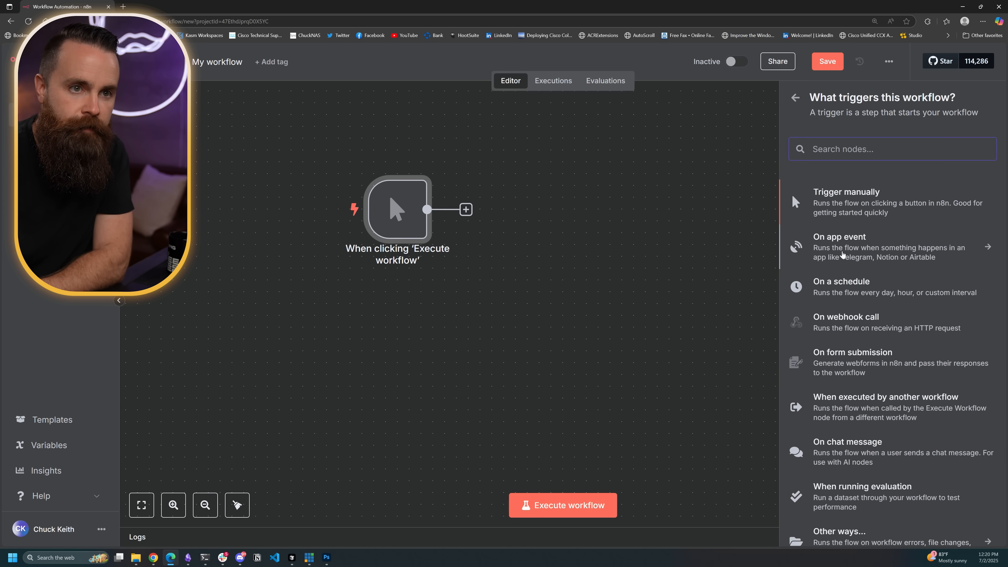
pyautogui.click(879, 293)
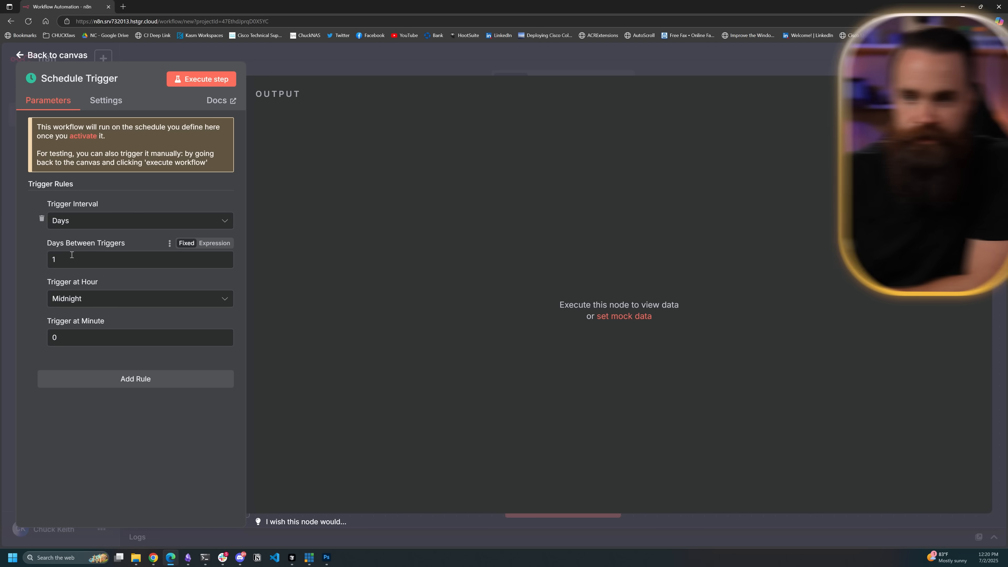
pyautogui.click(82, 302)
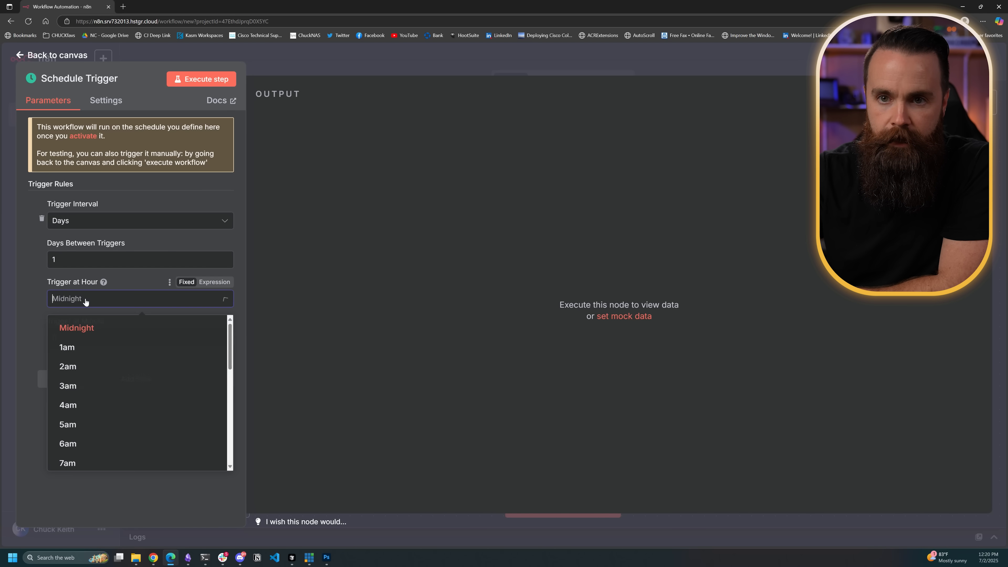
pyautogui.click(38, 290)
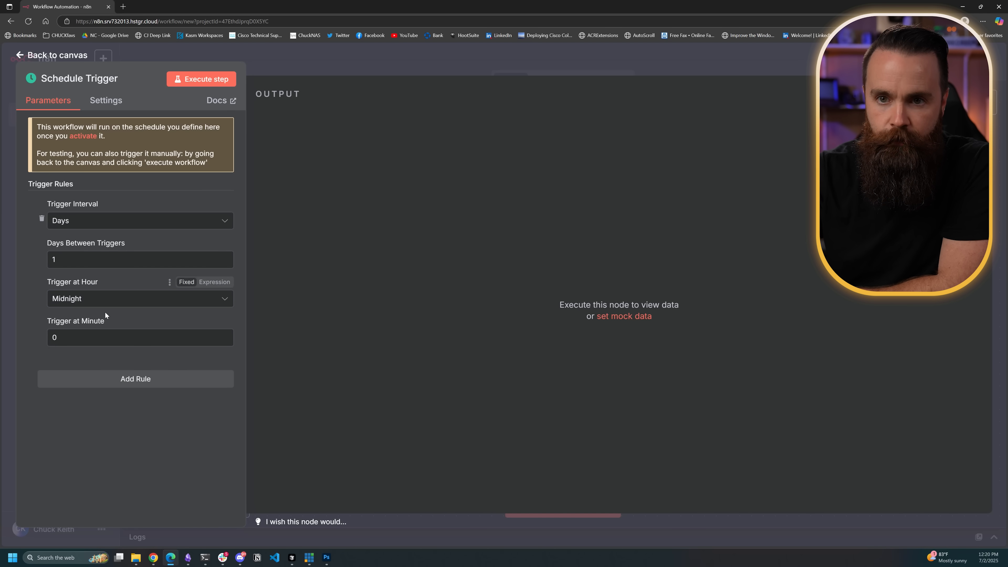
pyautogui.click(362, 64)
pyautogui.moveTo(531, 196); pyautogui.dragTo(402, 314)
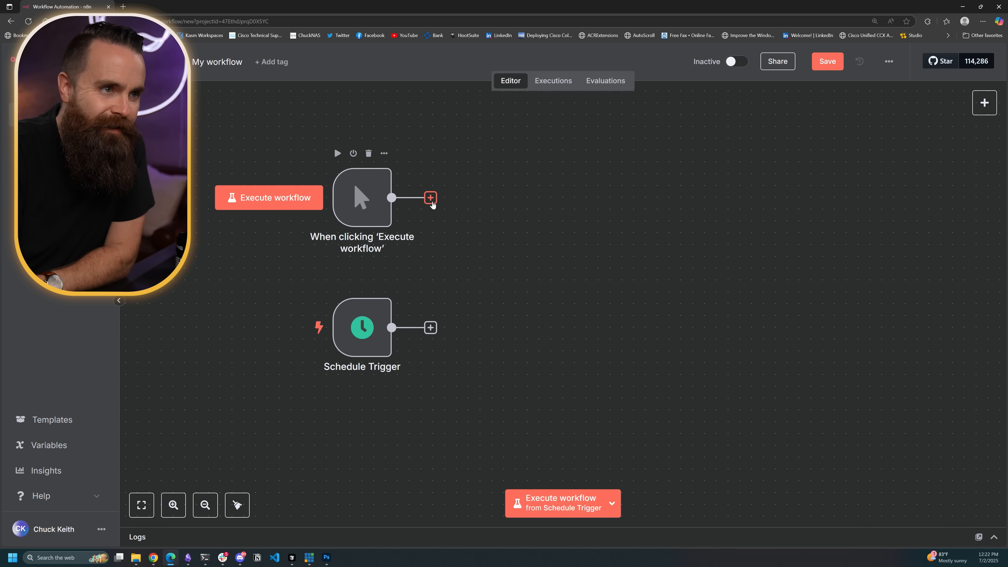
# Browse the AI and app action nodes that can follow the manual trigger
pyautogui.click(430, 197)
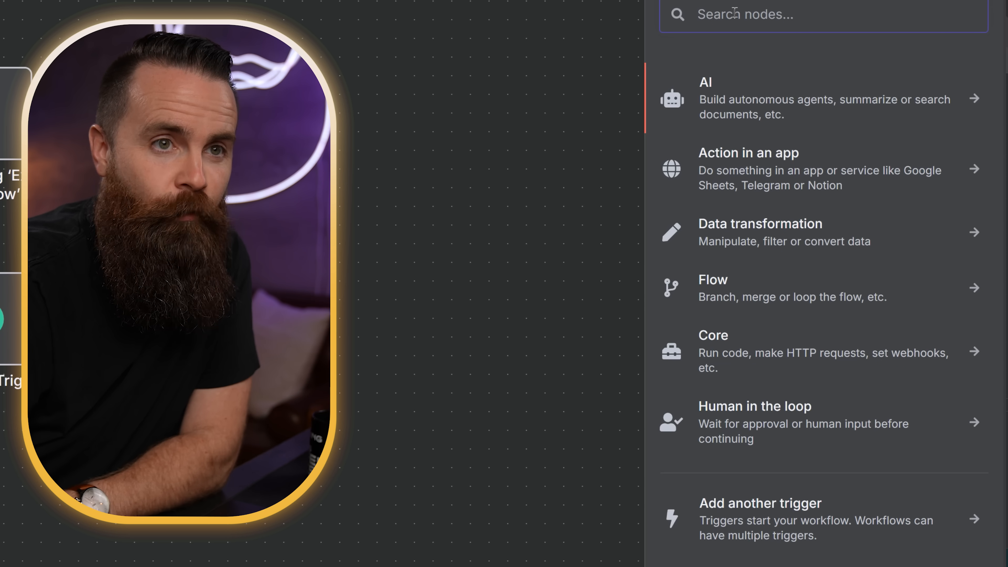
pyautogui.click(736, 83)
pyautogui.scroll(-3, 815, 280)
pyautogui.scroll(3, 826, 257)
pyautogui.click(672, 1)
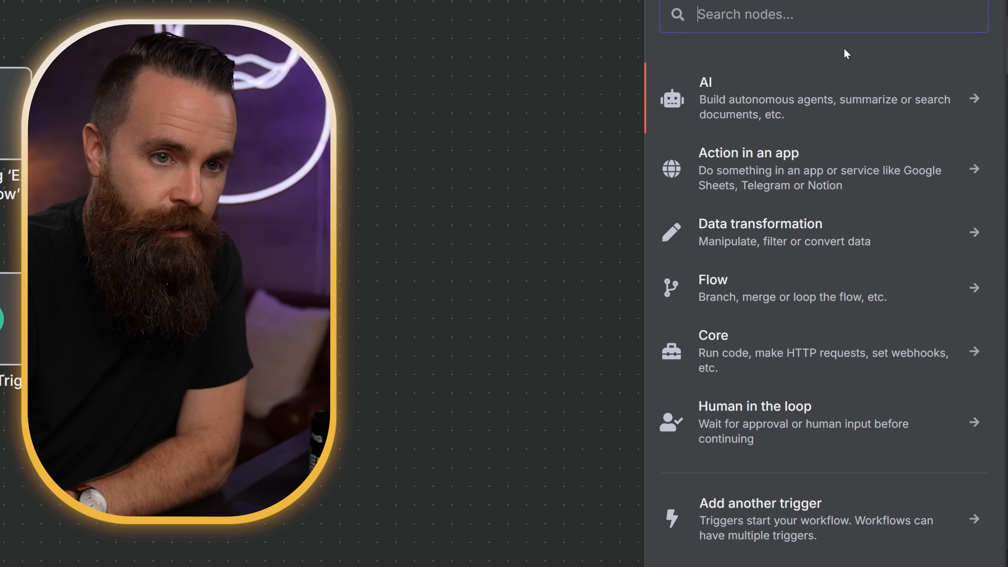
pyautogui.click(747, 172)
pyautogui.scroll(-15, 790, 225)
pyautogui.scroll(-20, 858, 216)
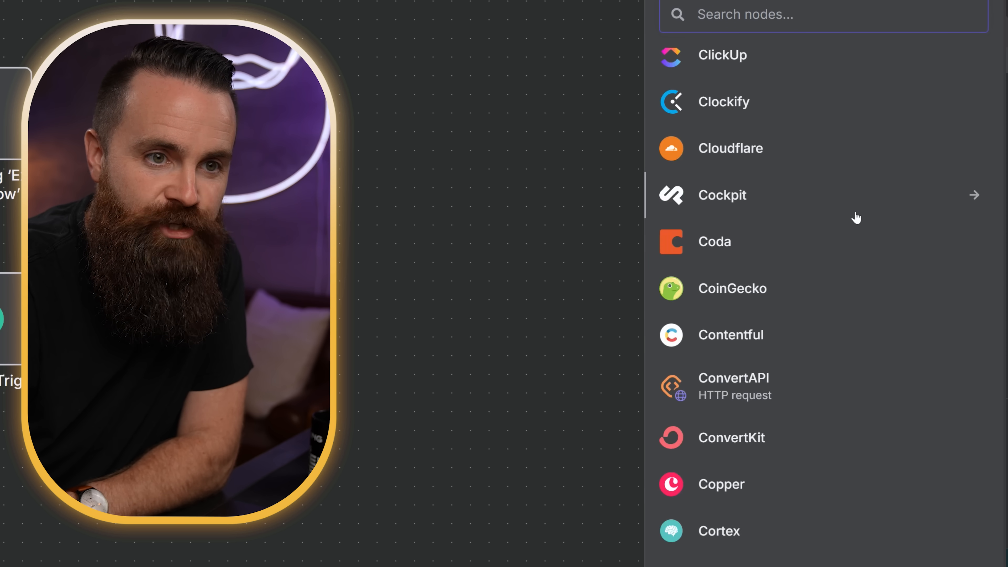
pyautogui.scroll(-10, 861, 218)
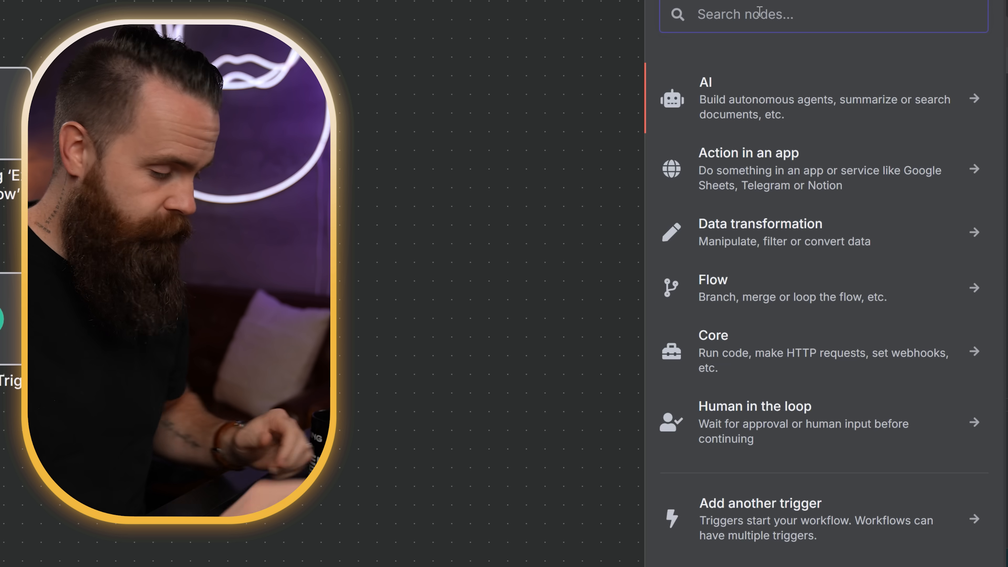
# Search the nodes for "rss", add an RSS Read node after the manual trigger and position it with space between them
pyautogui.write('rss')
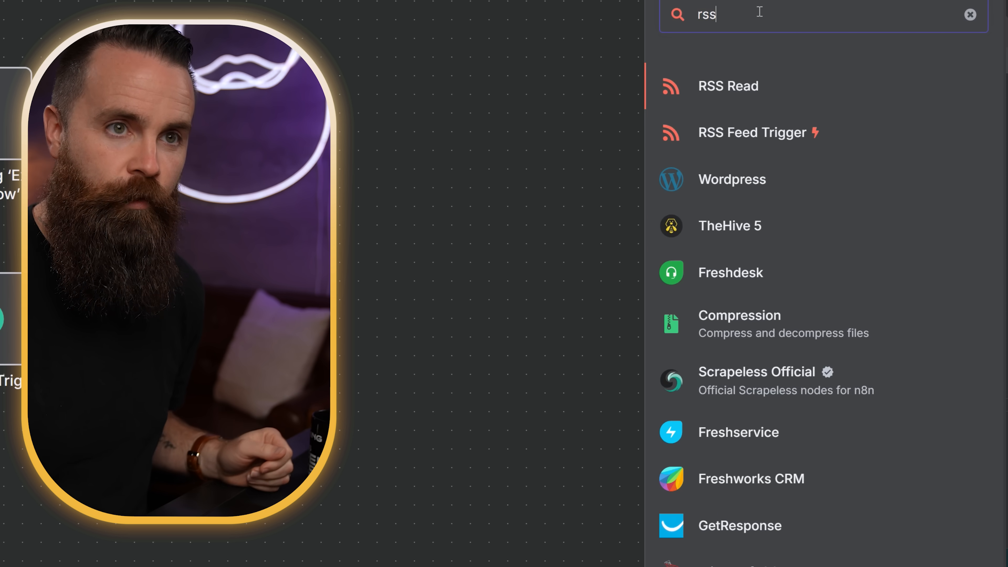
pyautogui.click(751, 94)
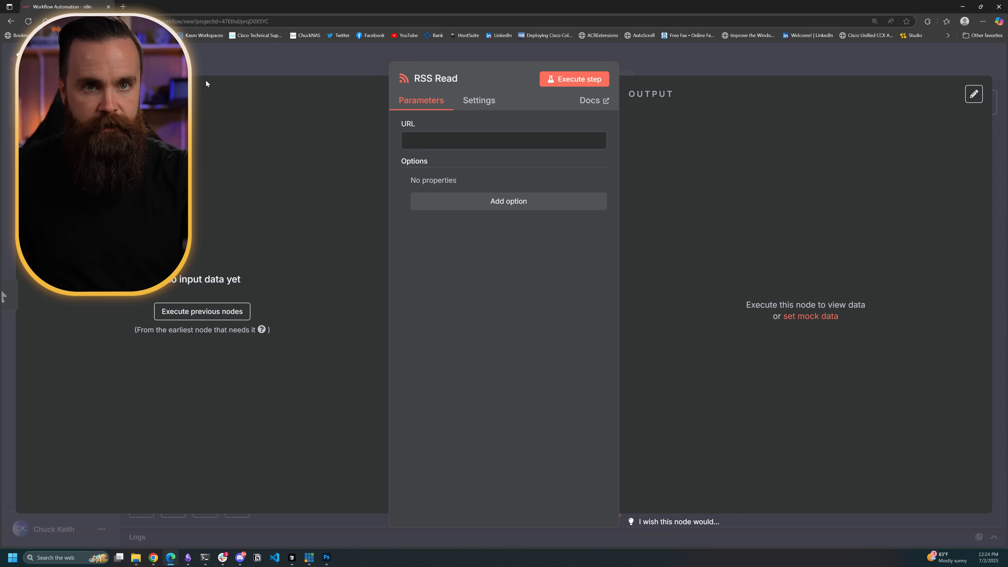
pyautogui.click(261, 57)
pyautogui.moveTo(490, 195); pyautogui.dragTo(590, 229)
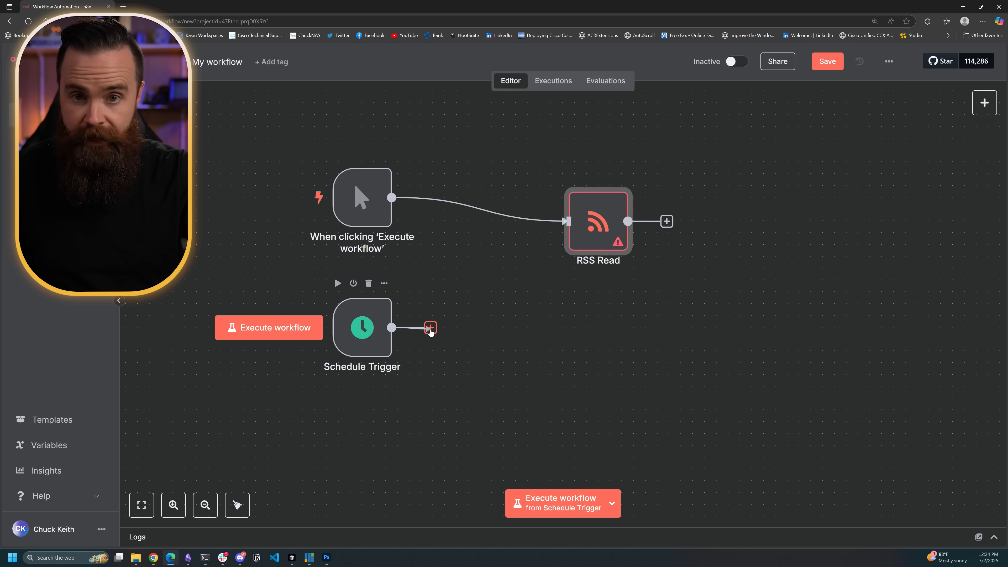
pyautogui.moveTo(497, 297); pyautogui.dragTo(618, 252)
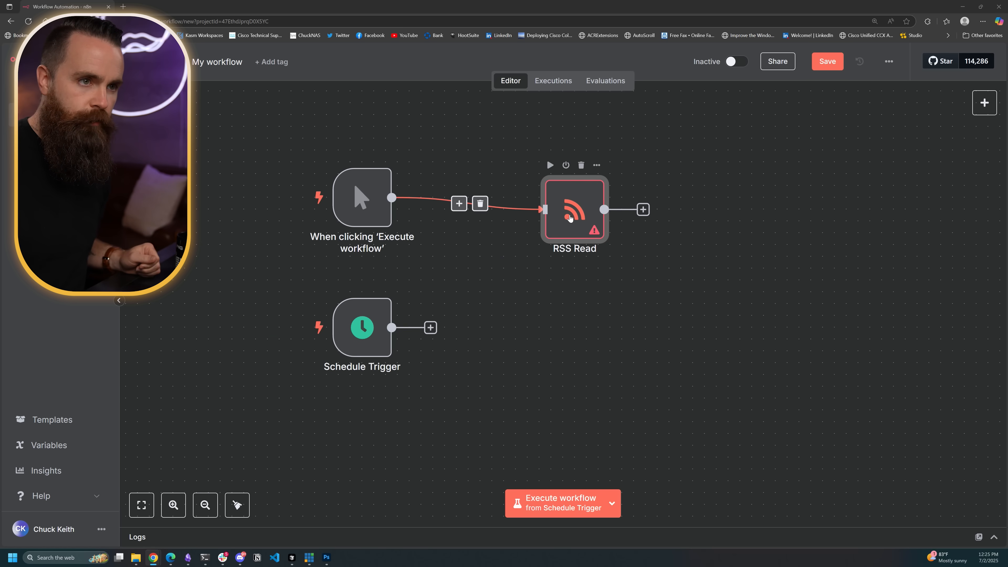
pyautogui.doubleClick(569, 218)
pyautogui.click(446, 141)
pyautogui.write('https://www.bleepingcomputer.com/feed/')
pyautogui.click(350, 211)
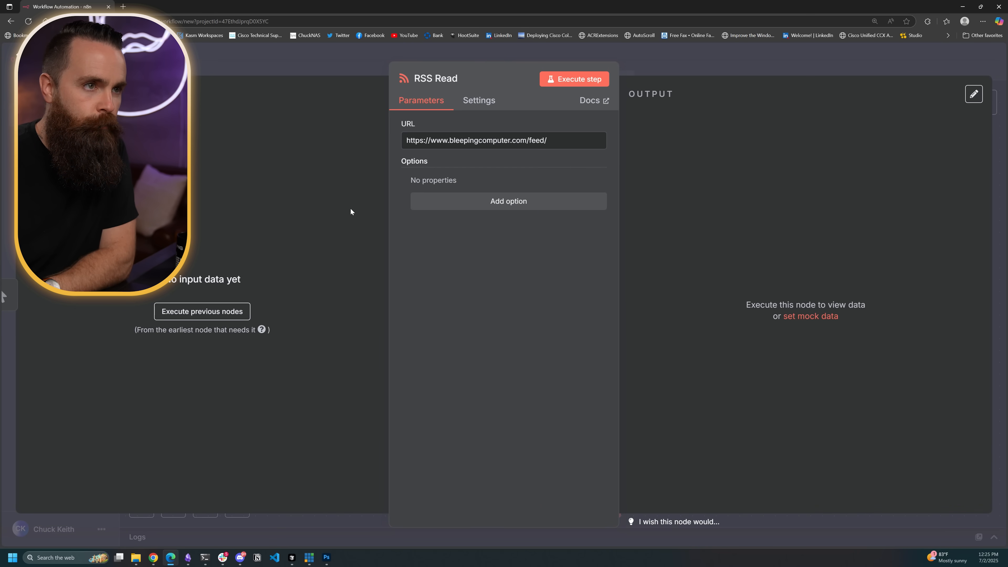
pyautogui.click(352, 60)
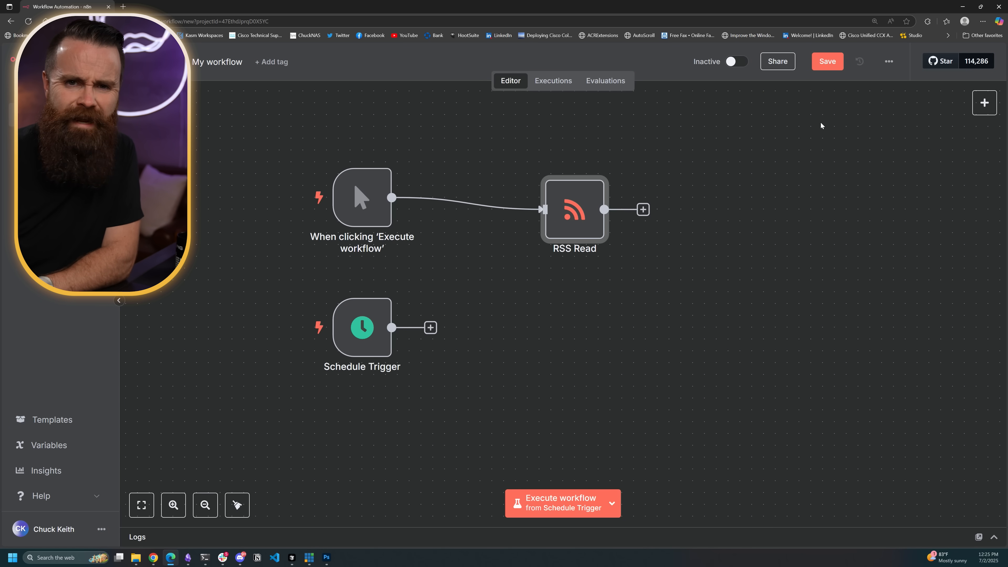
pyautogui.click(824, 64)
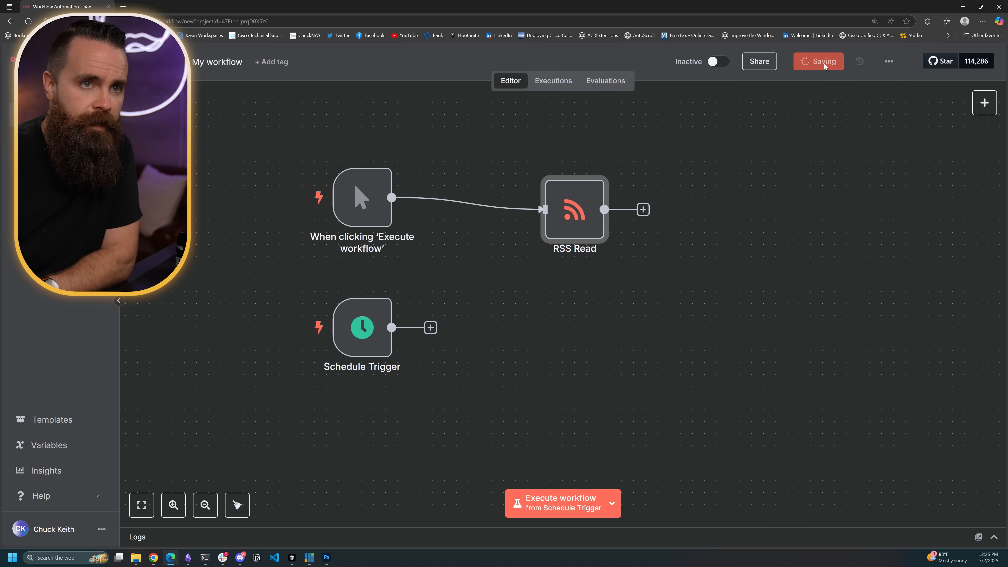
# Tidy up the workflow's node layout and execute the RSS Read step on its own
pyautogui.hotkey('shift', 'alt', 't')
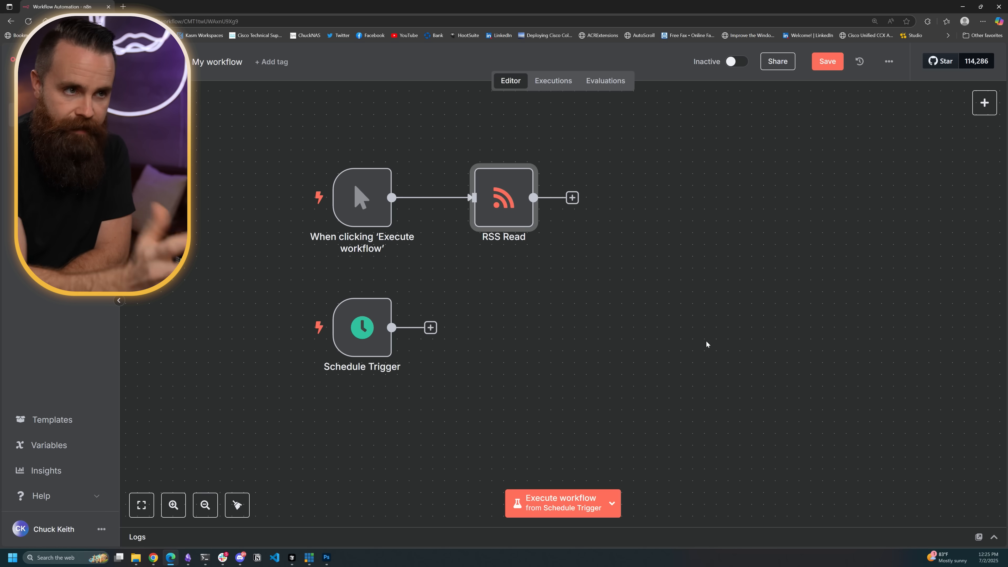
pyautogui.doubleClick(506, 203)
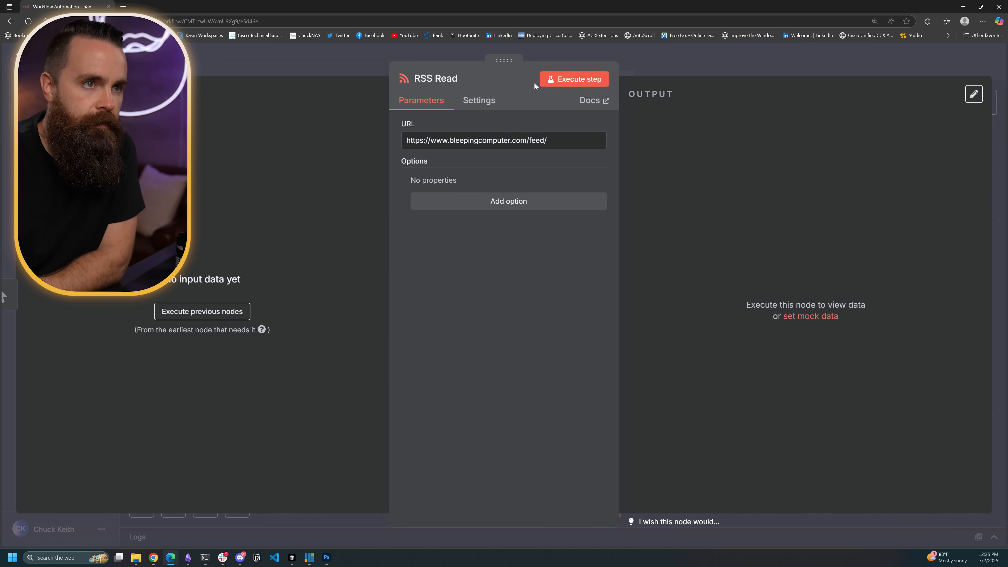
pyautogui.click(567, 82)
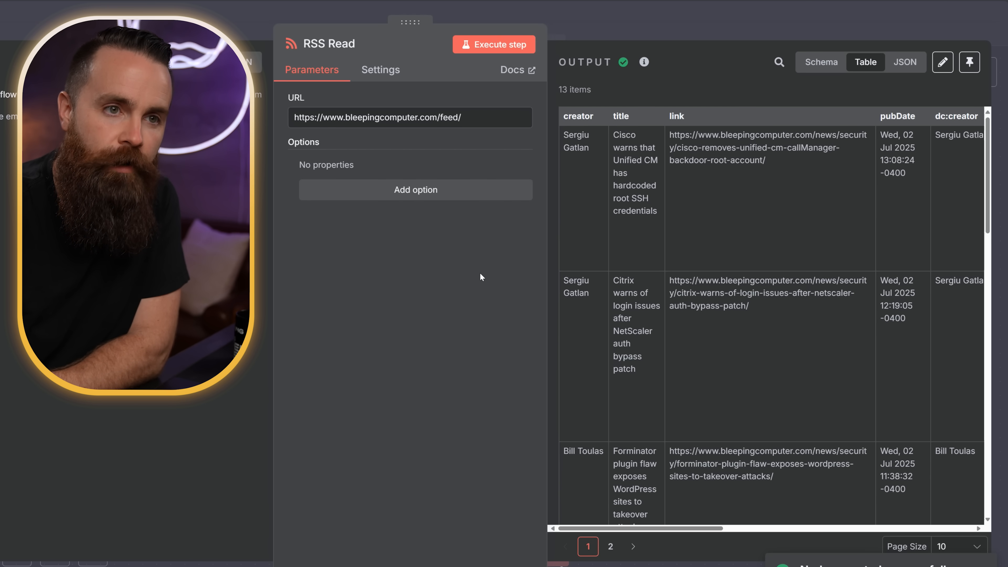
# Examine the RSS Read output's titles, links and content in table form, view it as a schema and return to the canvas
pyautogui.scroll(-10, 988, 161)
pyautogui.scroll(10, 750, 131)
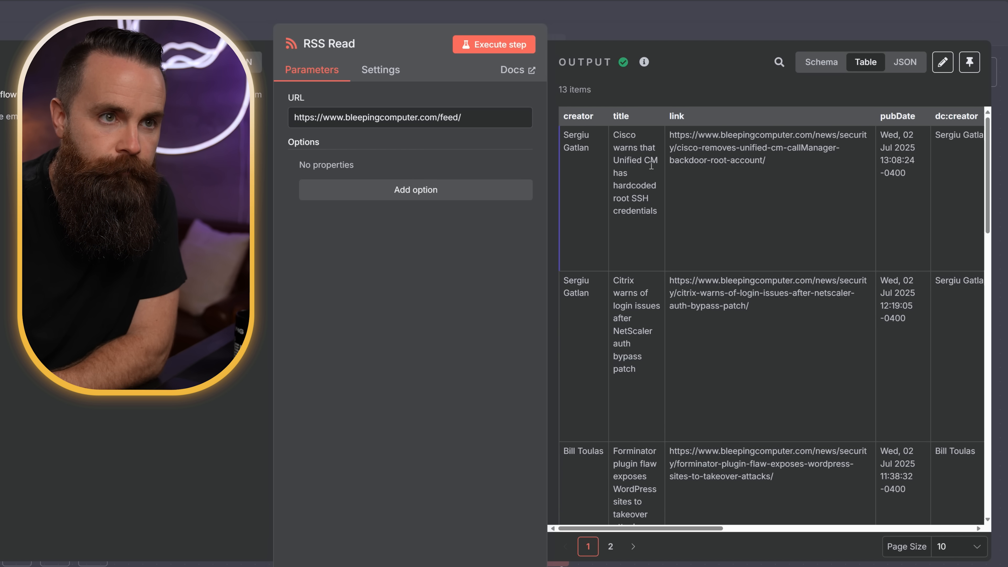
pyautogui.click(640, 198)
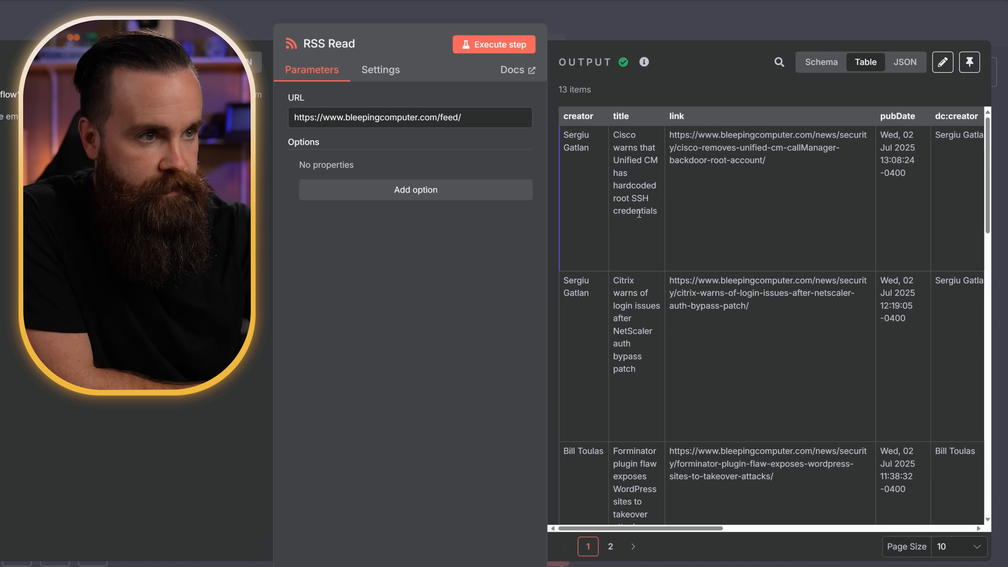
pyautogui.moveTo(674, 529); pyautogui.dragTo(812, 521)
pyautogui.hscroll(2, 775, 435)
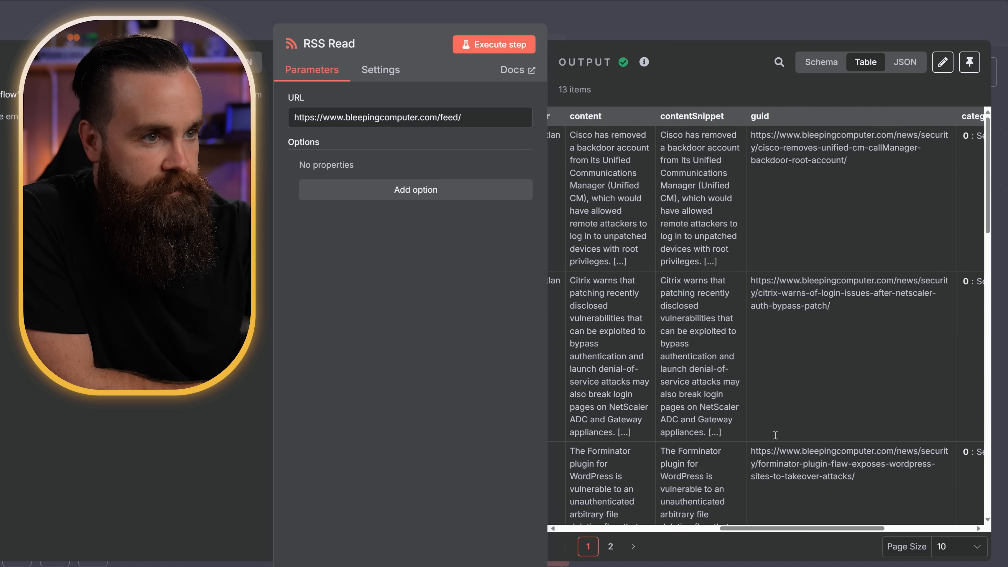
pyautogui.moveTo(597, 147); pyautogui.dragTo(636, 242)
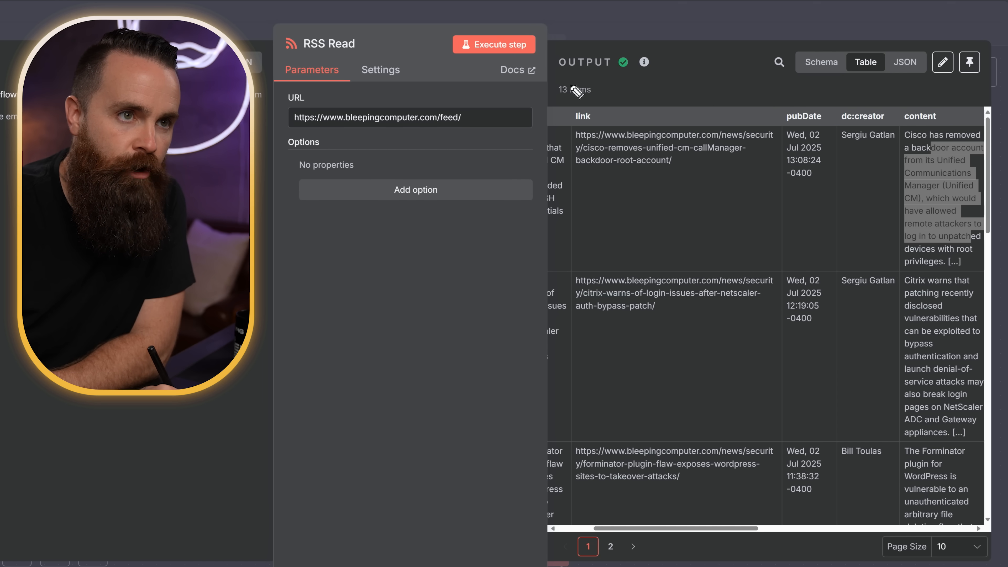
pyautogui.moveTo(603, 78); pyautogui.dragTo(558, 75)
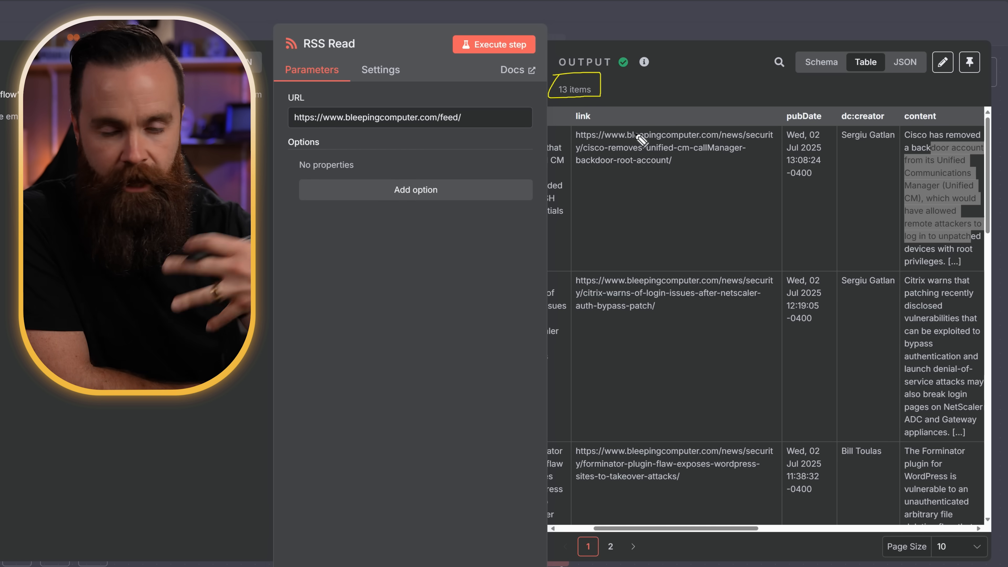
pyautogui.press('Escape')
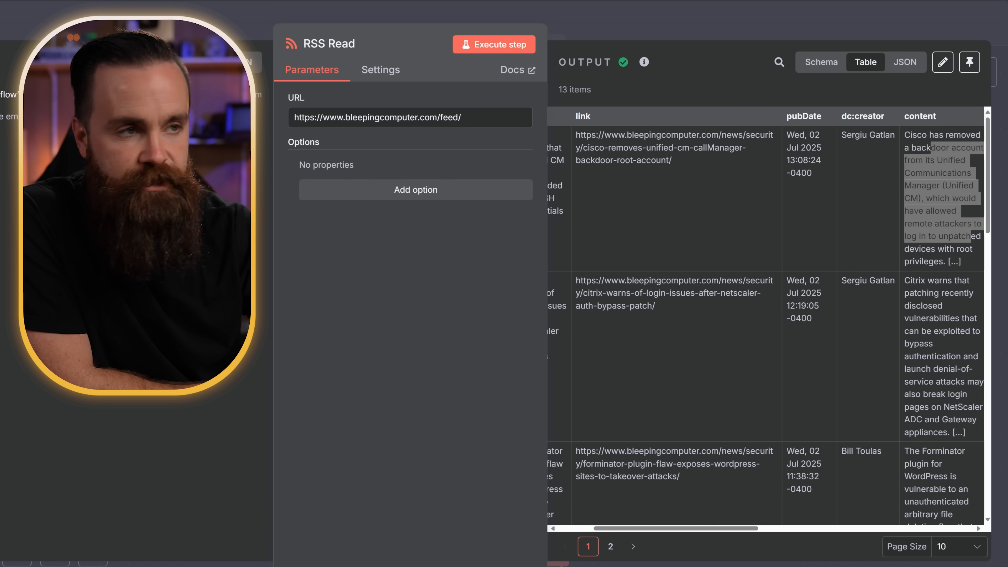
pyautogui.moveTo(854, 26); pyautogui.dragTo(859, 36)
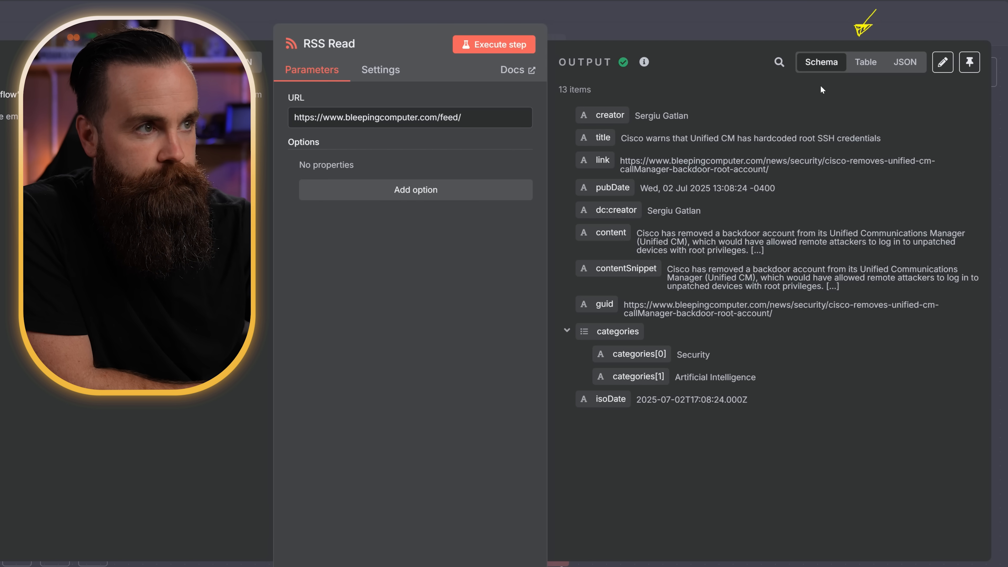
pyautogui.click(707, 17)
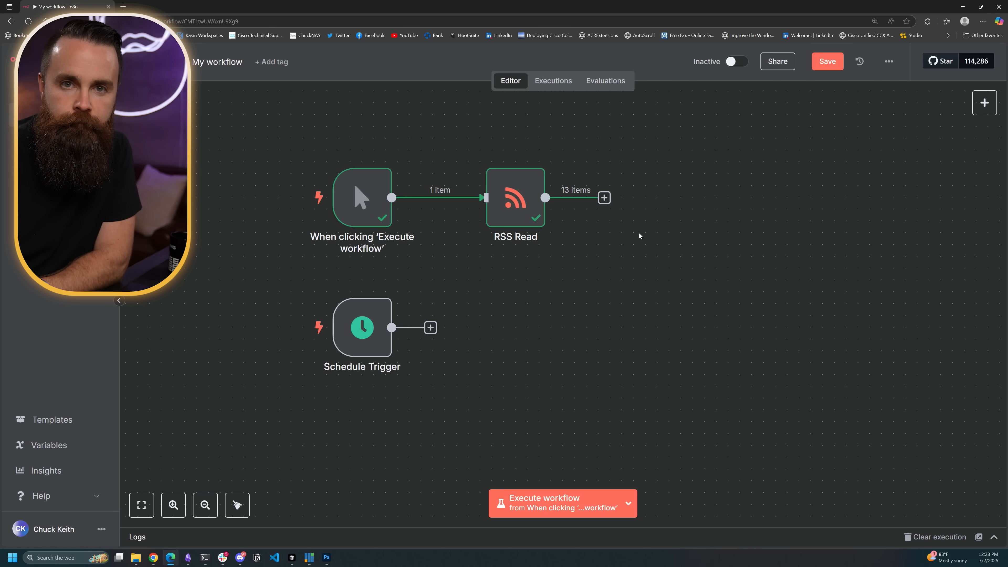
# Search the nodes for "disc" and add Discord's Send a message action after the RSS Read node
pyautogui.click(603, 198)
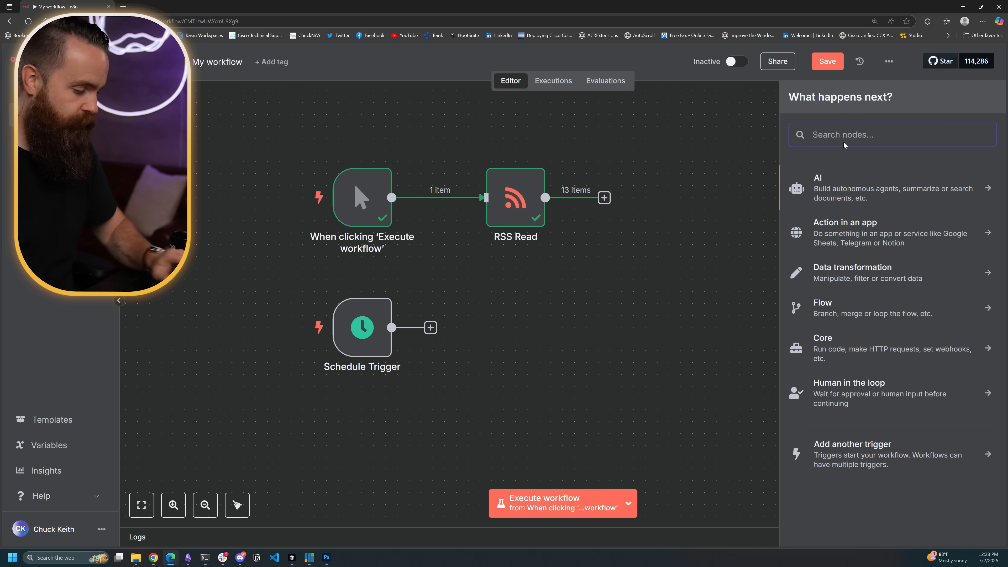
pyautogui.write('discr')
pyautogui.press('BackSpace')
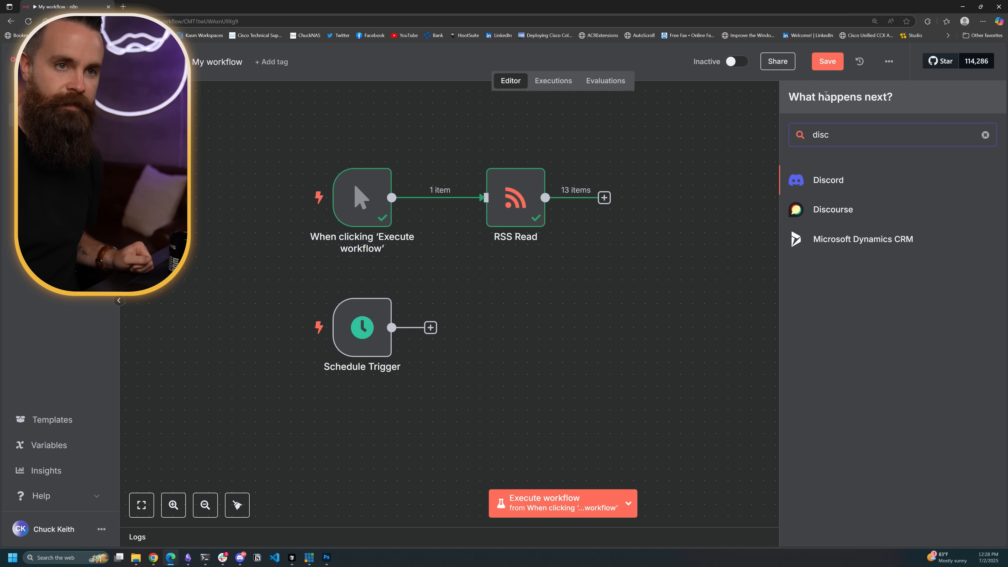
pyautogui.click(846, 181)
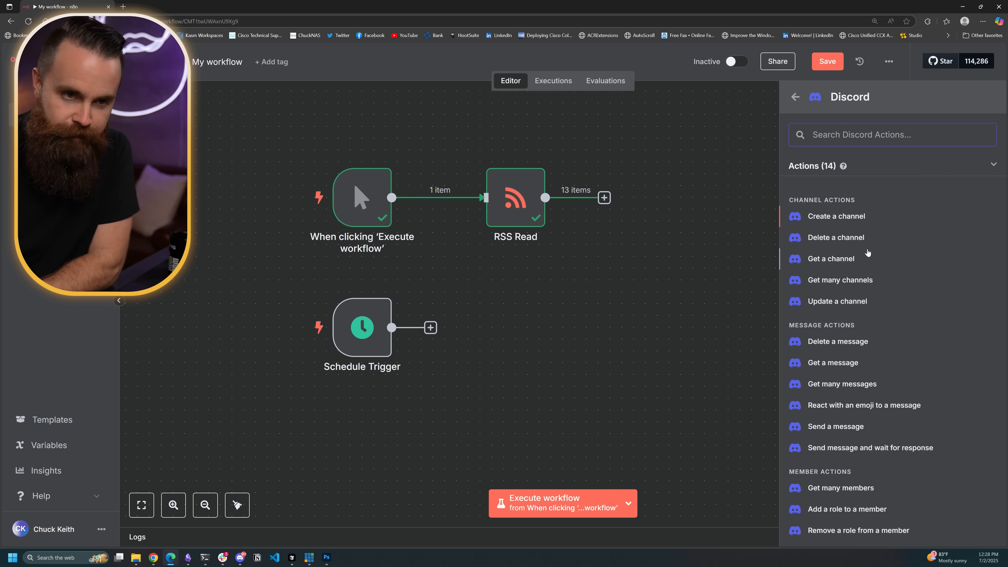
pyautogui.scroll(-1, 877, 297)
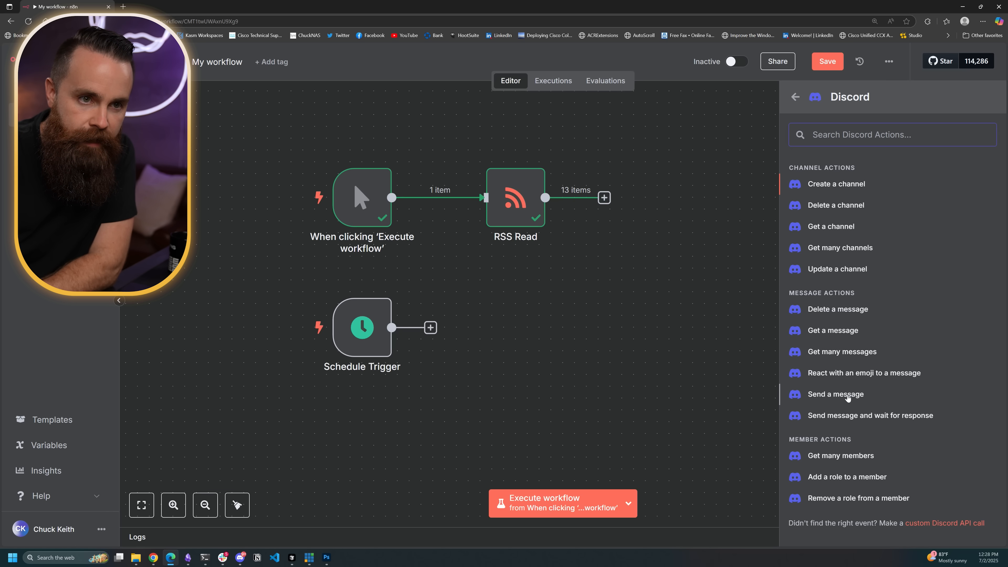
pyautogui.click(837, 394)
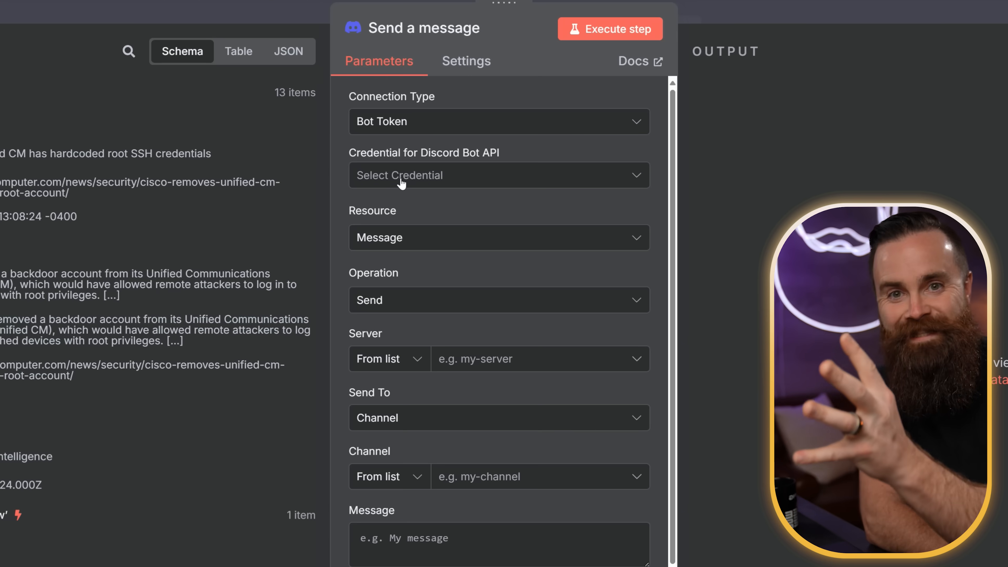
# Set the Discord node's connection type to Webhook and start creating a new Discord Webhook credential
pyautogui.scroll(-5, 675, 126)
pyautogui.scroll(5, 676, 126)
pyautogui.moveTo(357, 97); pyautogui.dragTo(445, 99)
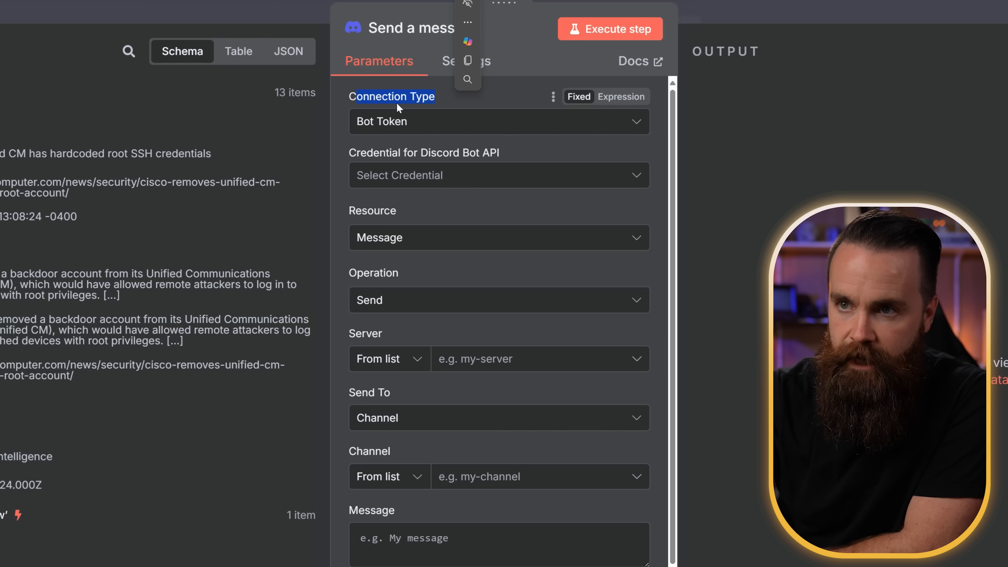
pyautogui.click(417, 123)
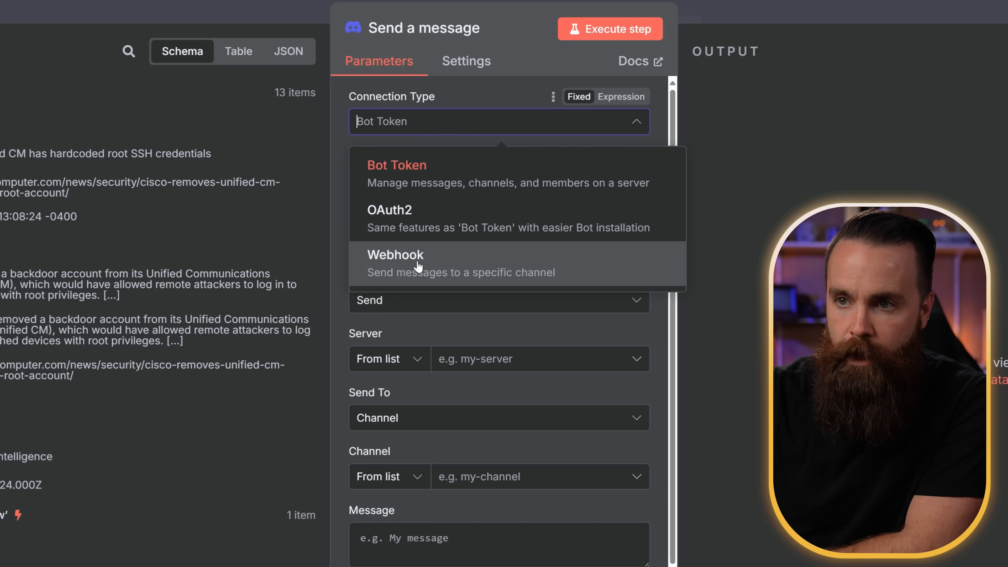
pyautogui.click(409, 278)
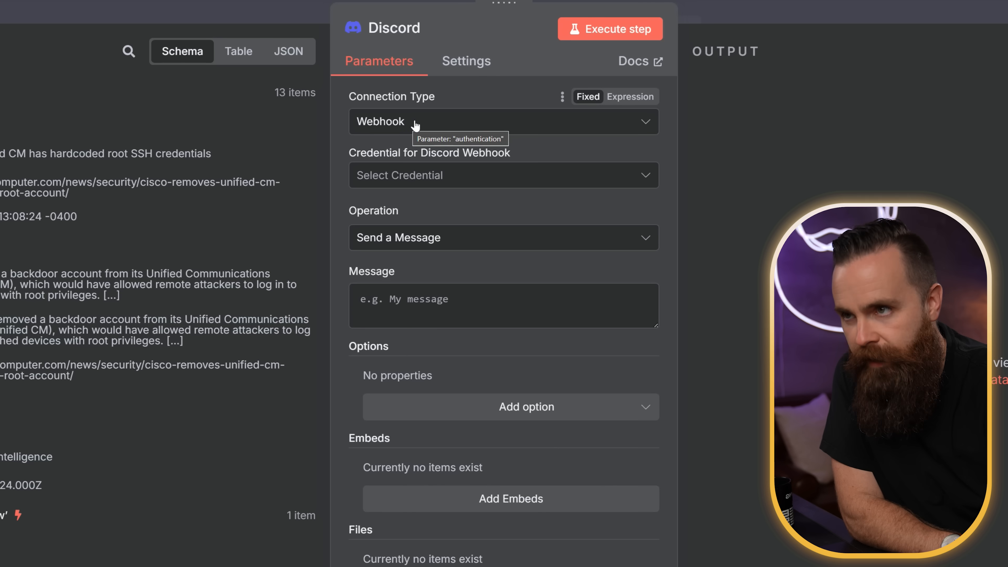
pyautogui.click(453, 175)
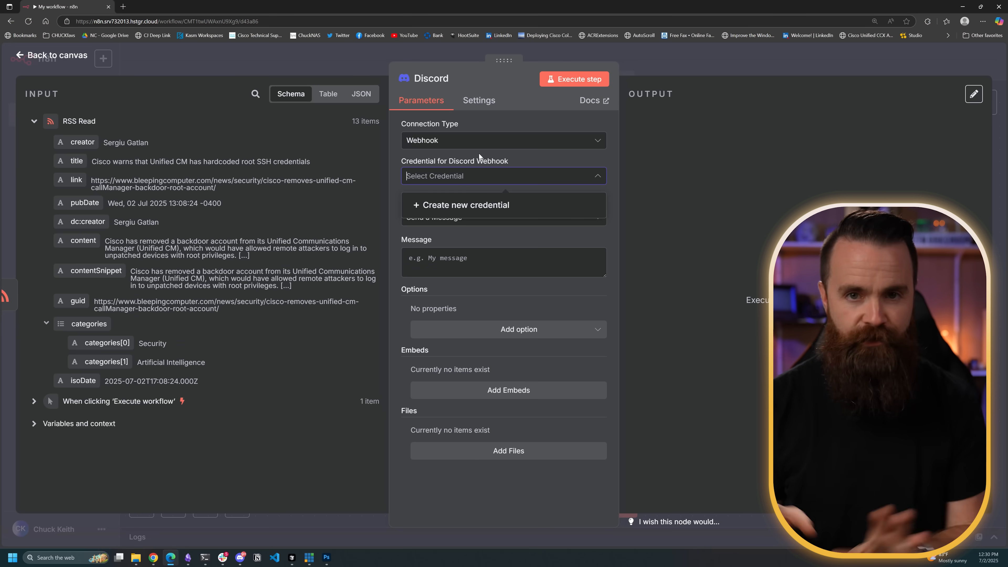
pyautogui.click(468, 206)
pyautogui.click(350, 206)
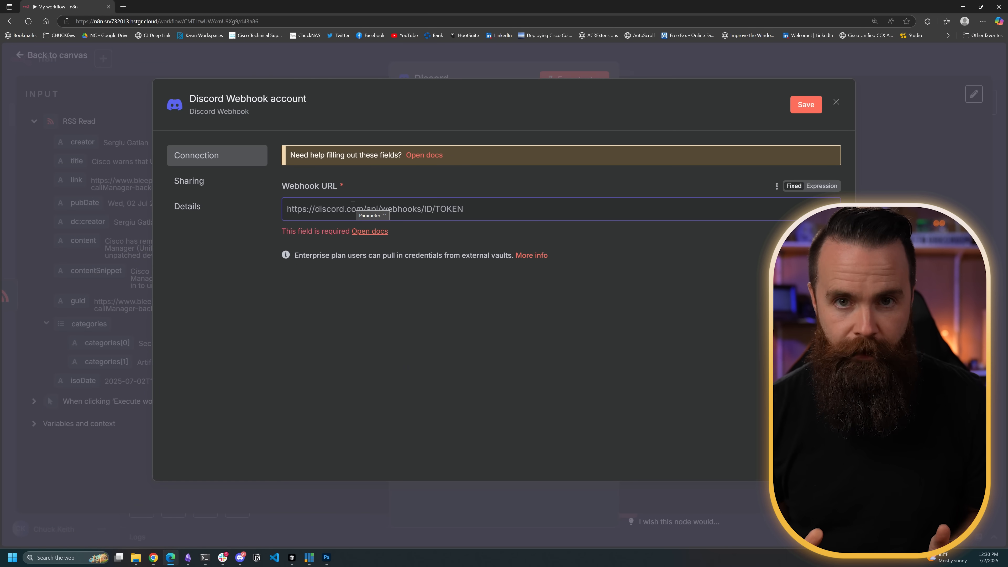
# Switch to Discord and create a text channel named sweet-sweet-news in the demo server
pyautogui.click(1, 3)
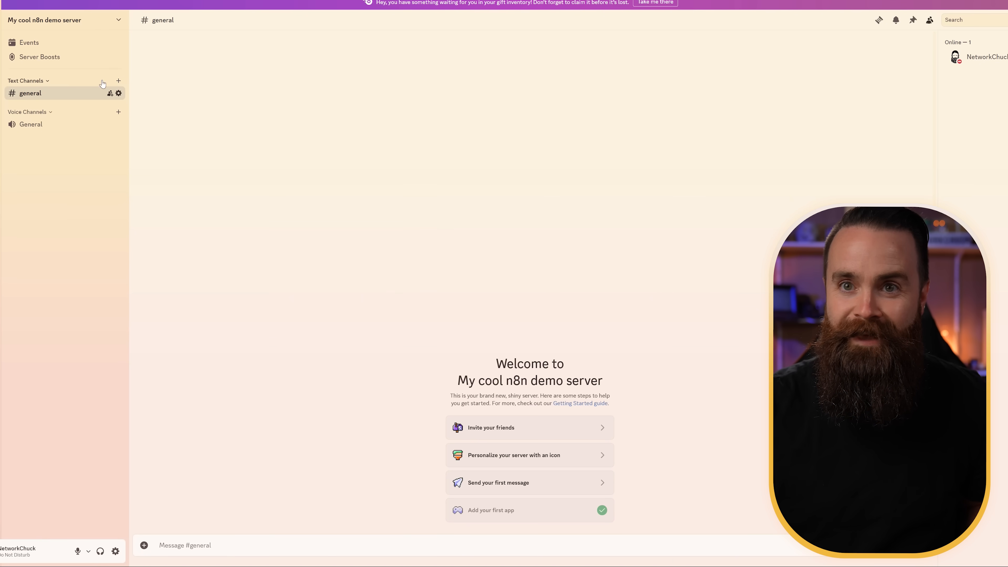
pyautogui.click(123, 82)
pyautogui.write('sweet-swe')
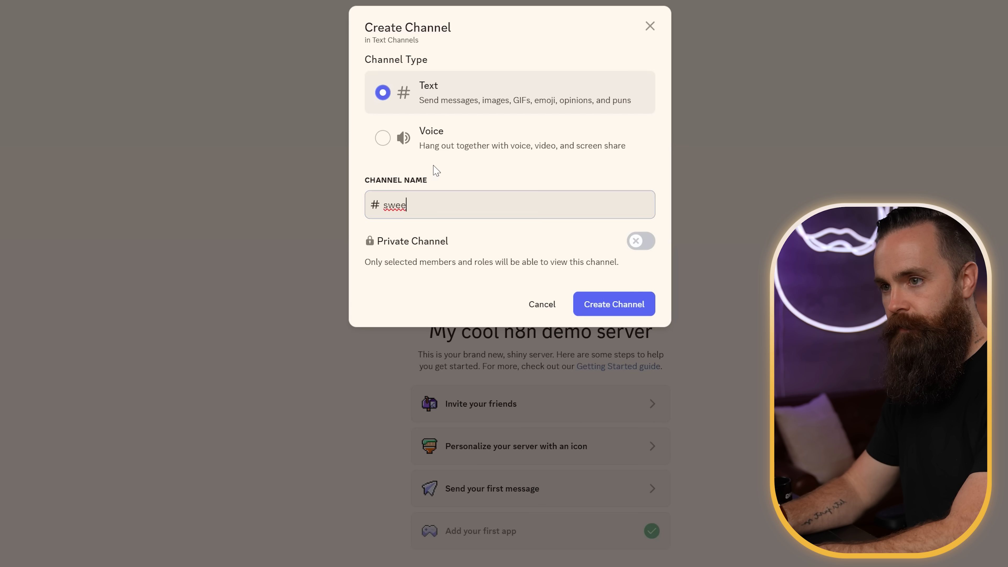
pyautogui.write('et-news')
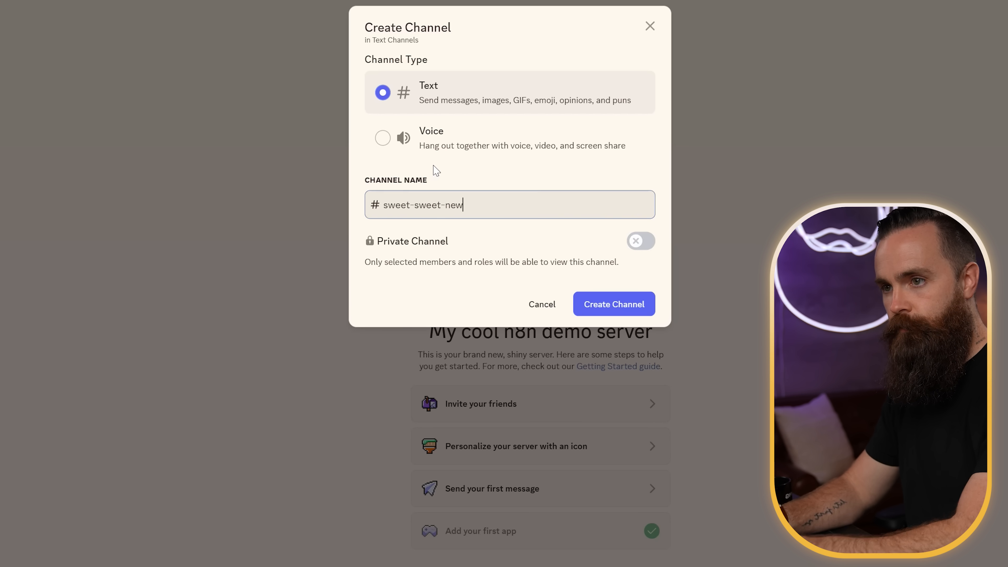
pyautogui.press('Return')
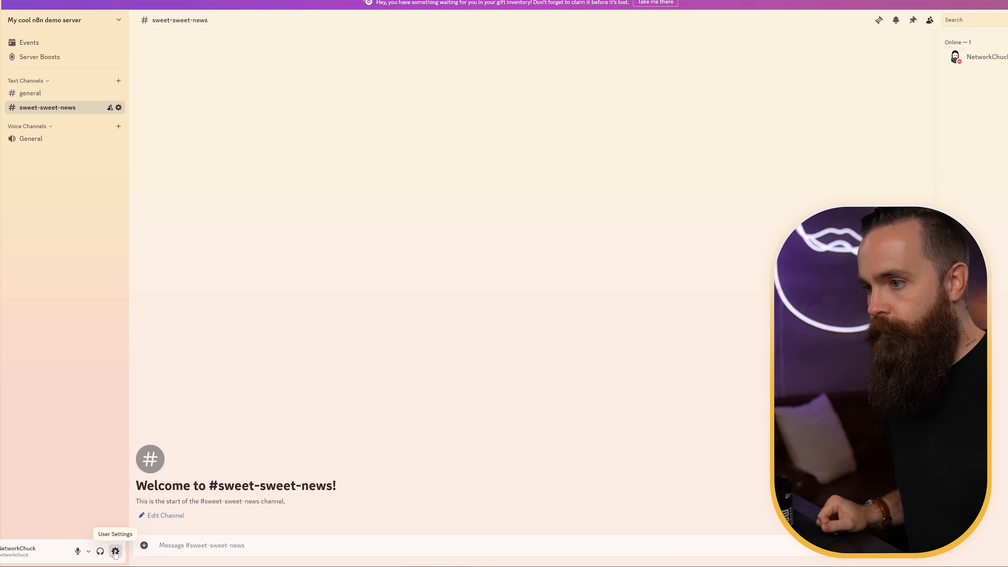
# Create a webhook in the server's integration settings, assign it to the #sweet-sweet-news channel and copy its URL
pyautogui.click(87, 20)
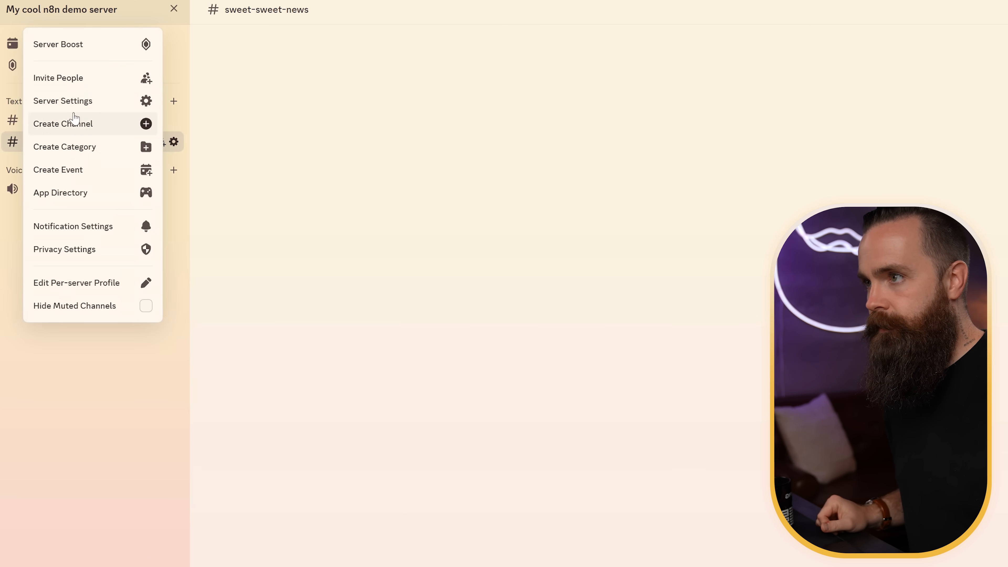
pyautogui.click(258, 320)
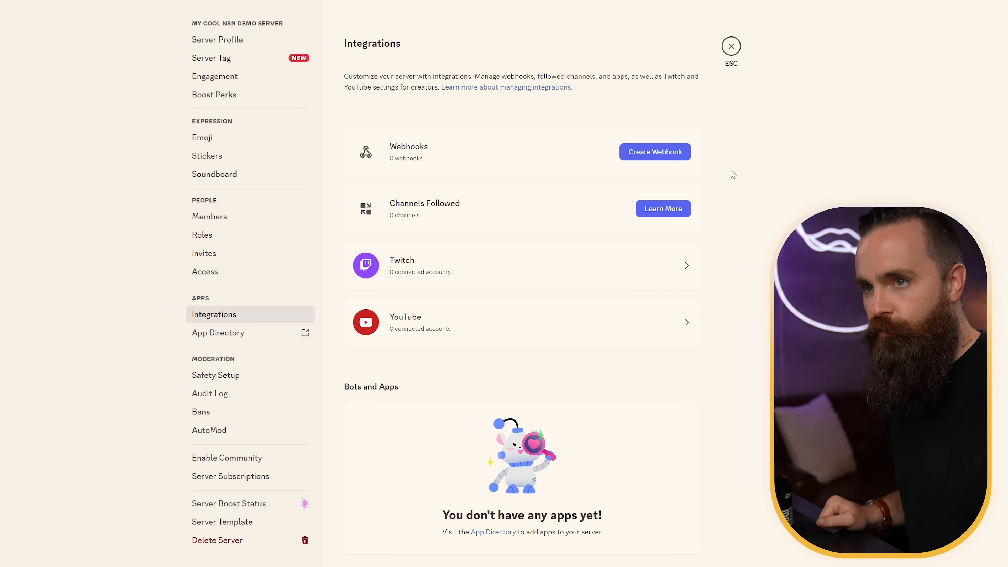
pyautogui.click(654, 151)
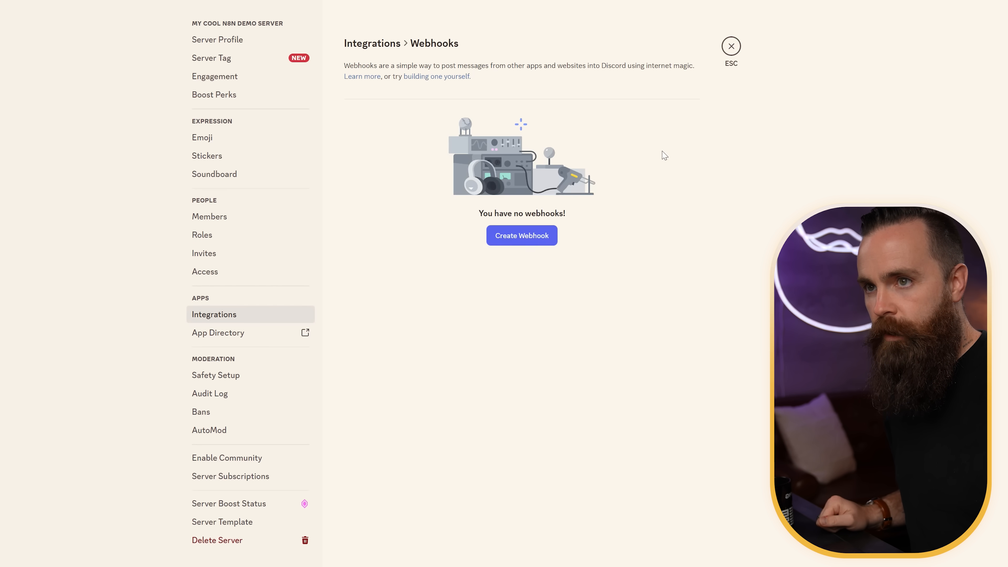
pyautogui.click(623, 257)
pyautogui.click(631, 309)
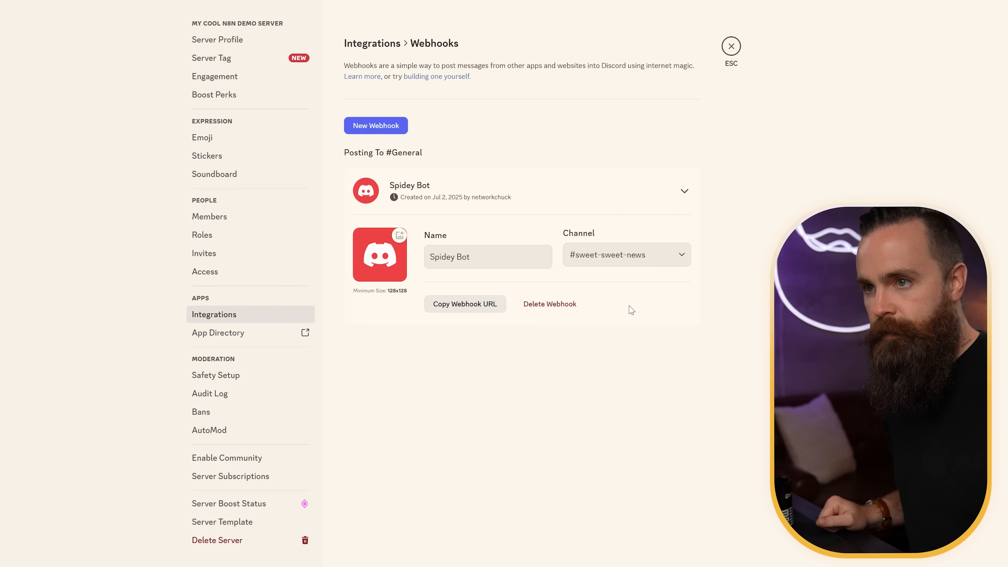
pyautogui.click(474, 308)
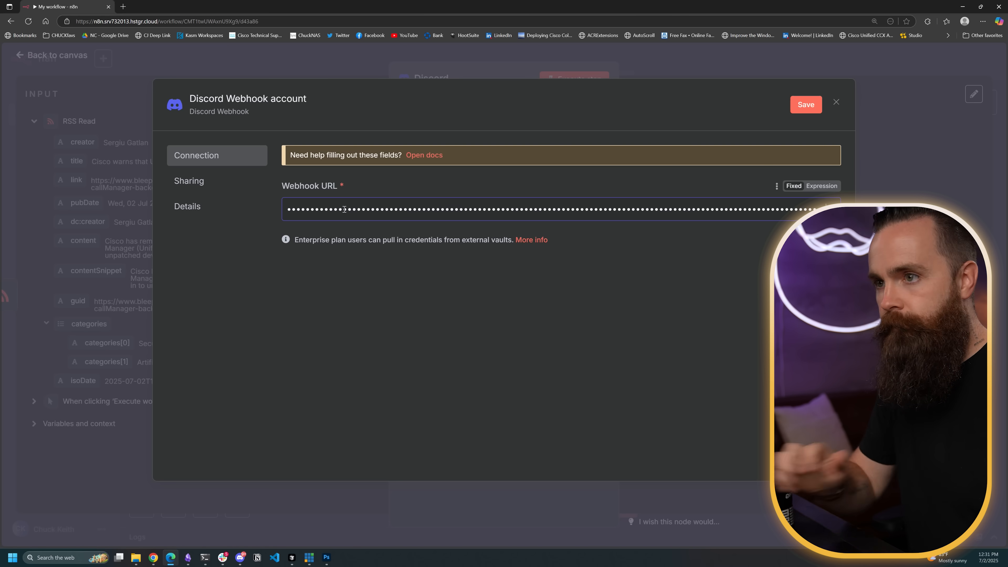
# Back in n8n, paste the webhook URL into the Discord Webhook credential, save it and keep it selected for the node
pyautogui.click(804, 103)
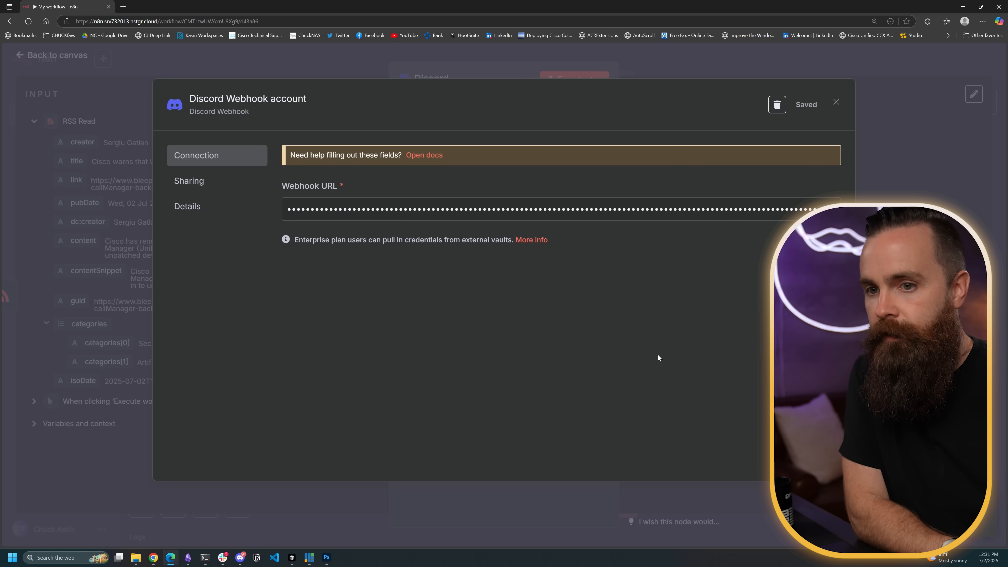
pyautogui.click(836, 102)
pyautogui.click(506, 180)
pyautogui.click(443, 173)
pyautogui.click(526, 176)
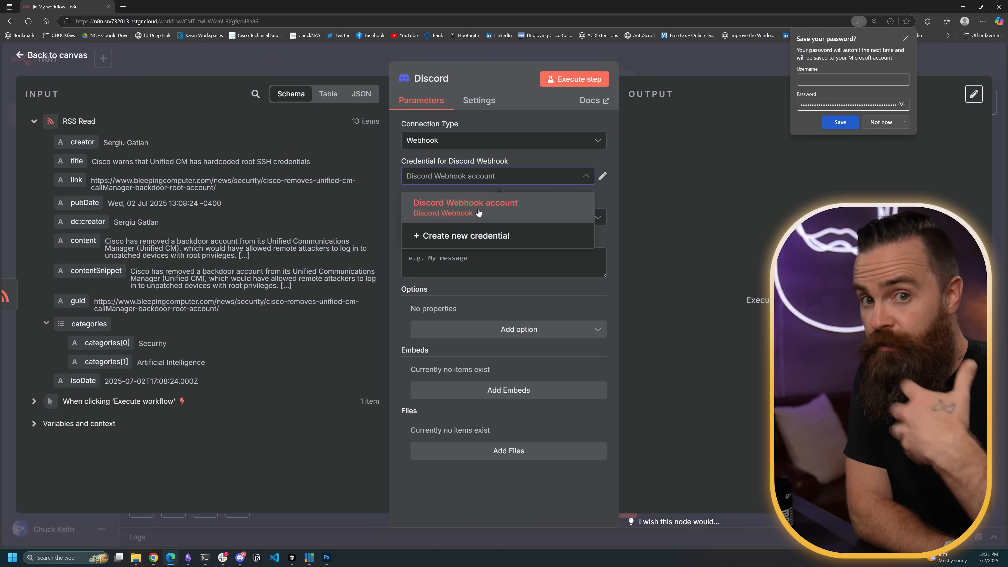
pyautogui.click(473, 171)
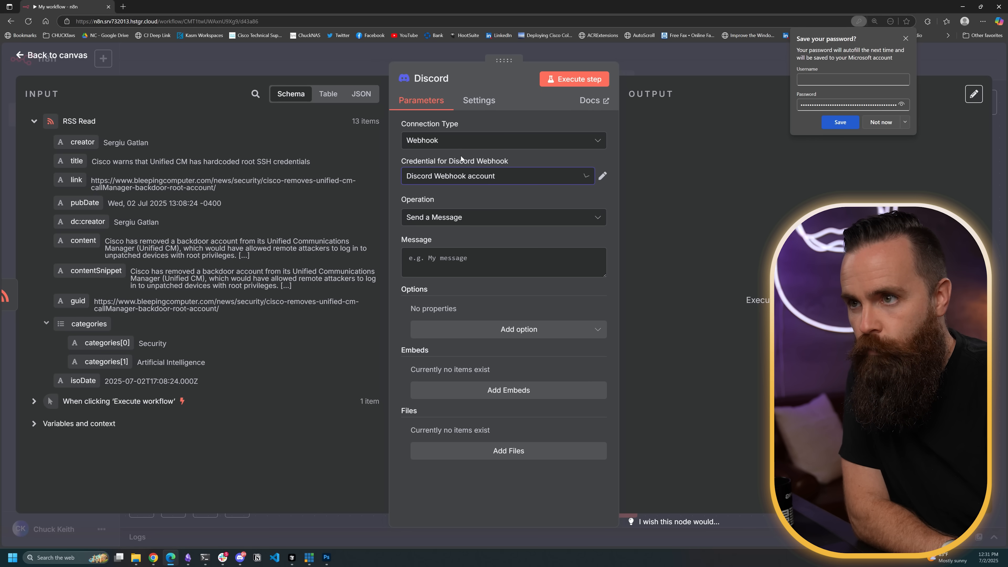
# Enter "Hi!" as the Discord node's message, keeping the Send a Message operation, and execute the node
pyautogui.click(452, 217)
pyautogui.click(446, 245)
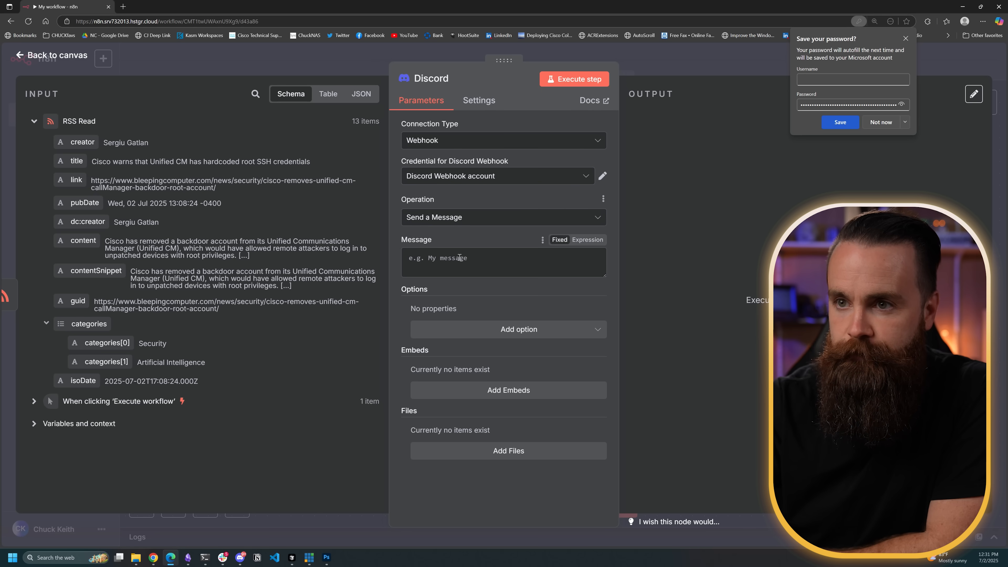
pyautogui.click(451, 259)
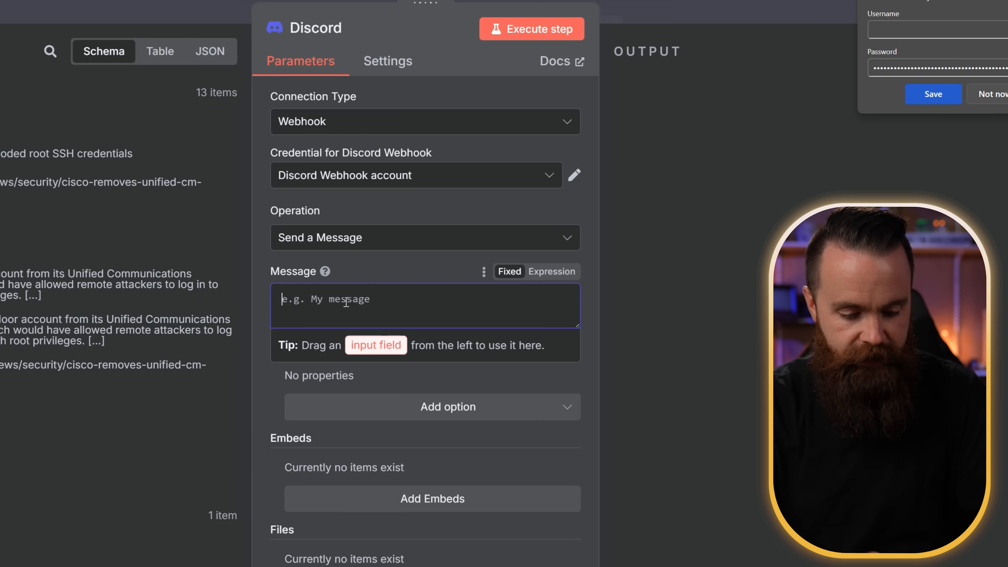
pyautogui.write('Hi!')
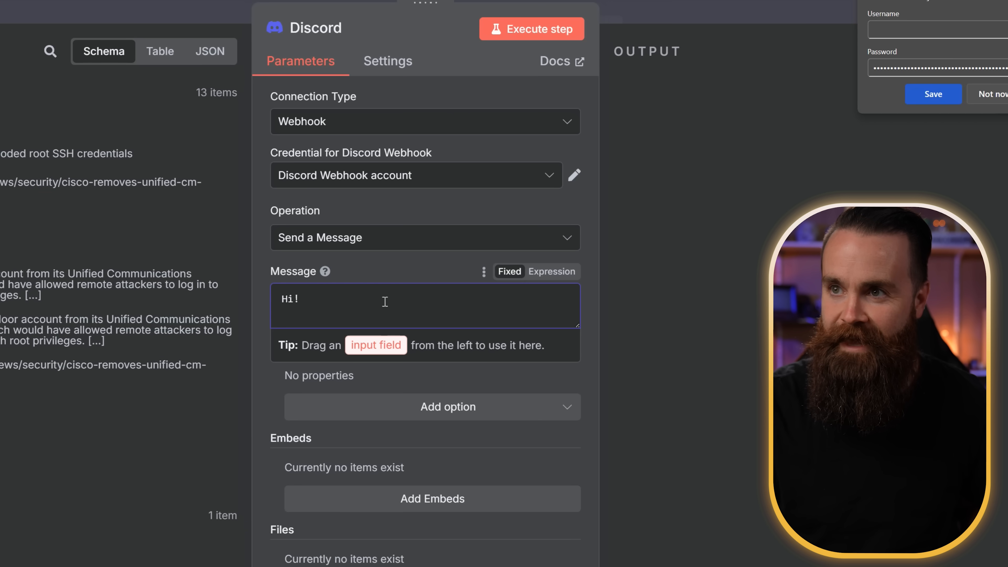
pyautogui.click(536, 32)
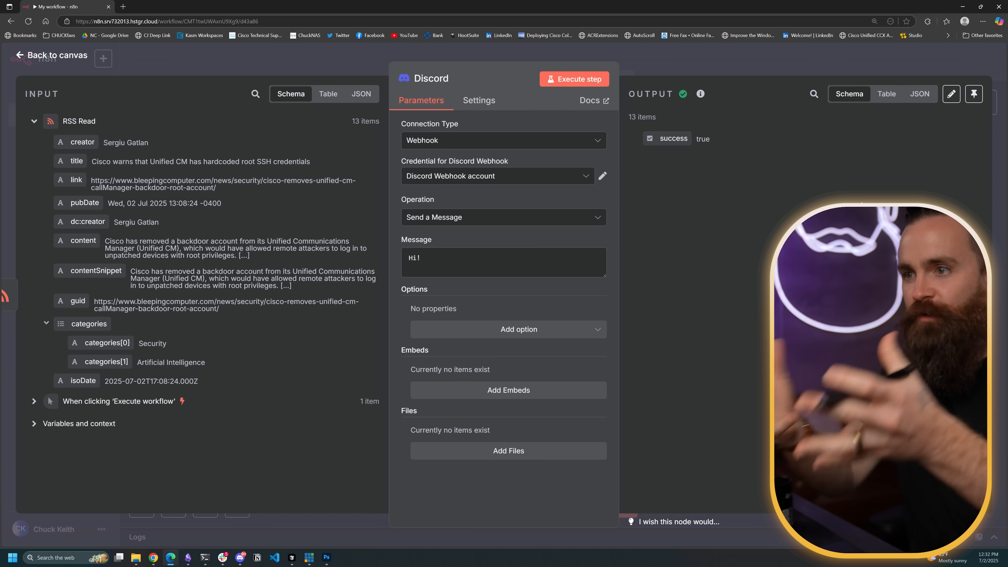
# Replace the Discord message with "I bet you there will be 13 of these", execute the node and check the posts in #sweet-sweet-news
pyautogui.moveTo(422, 259); pyautogui.dragTo(399, 258)
pyautogui.write('I bet you there will be 13 of these')
pyautogui.click(574, 78)
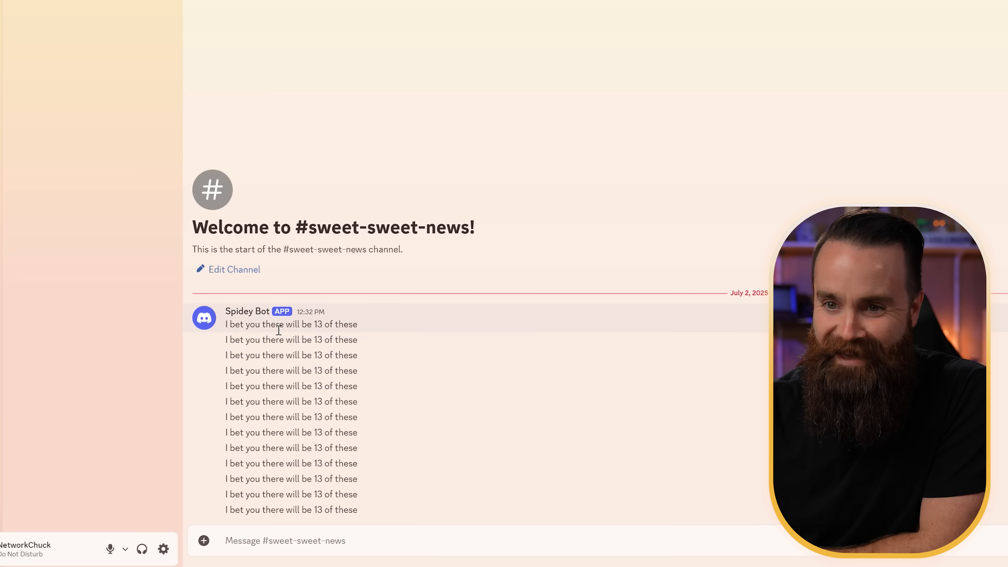
pyautogui.moveTo(279, 331); pyautogui.dragTo(353, 478)
pyautogui.click(334, 469)
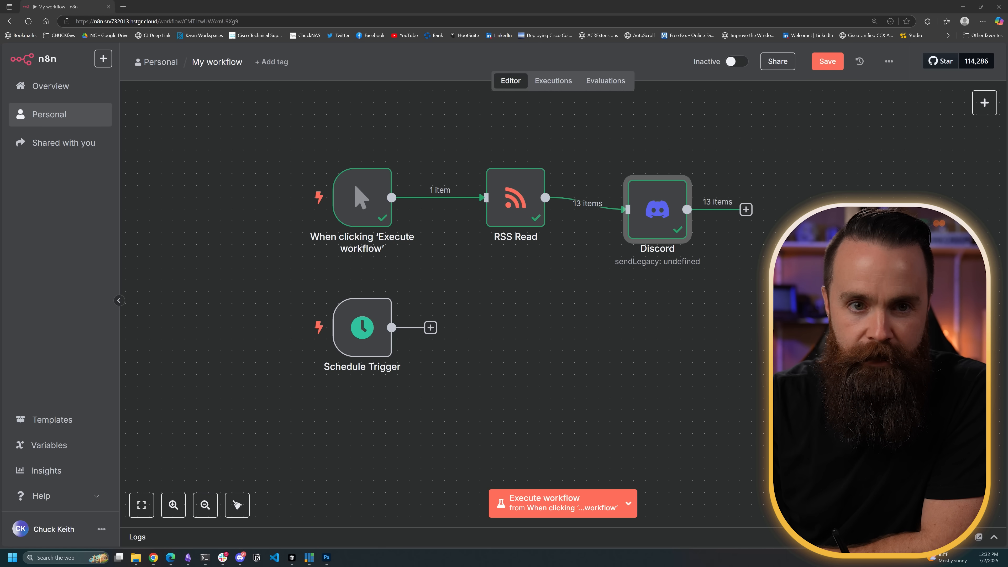
# Reopen the Discord node and replace its message with "Hey! Here is your news for the day!!!" followed by a blank line
pyautogui.moveTo(580, 189)
pyautogui.mouseDown()
pyautogui.moveTo(582, 211)
pyautogui.moveTo(588, 187)
pyautogui.mouseUp()
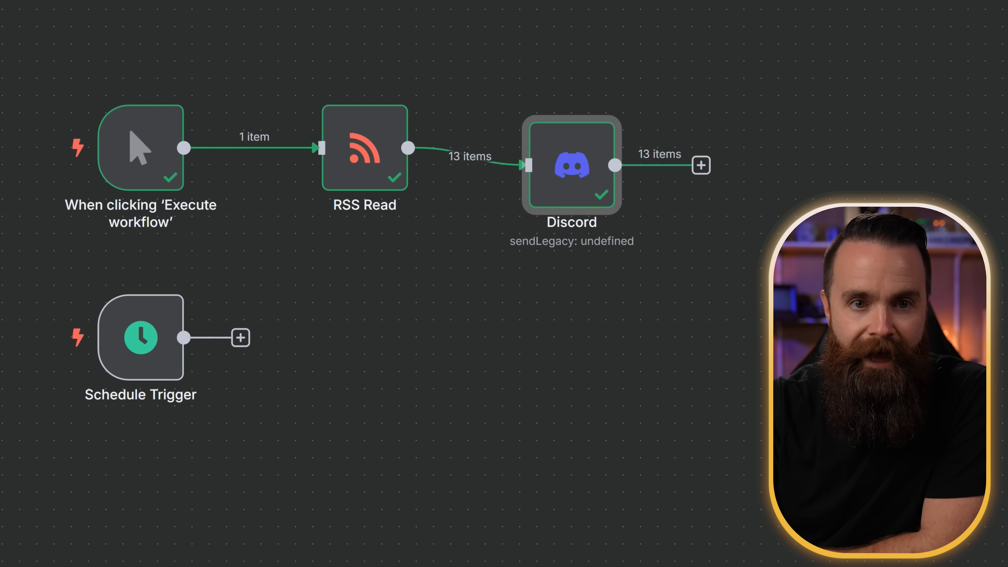
pyautogui.doubleClick(566, 162)
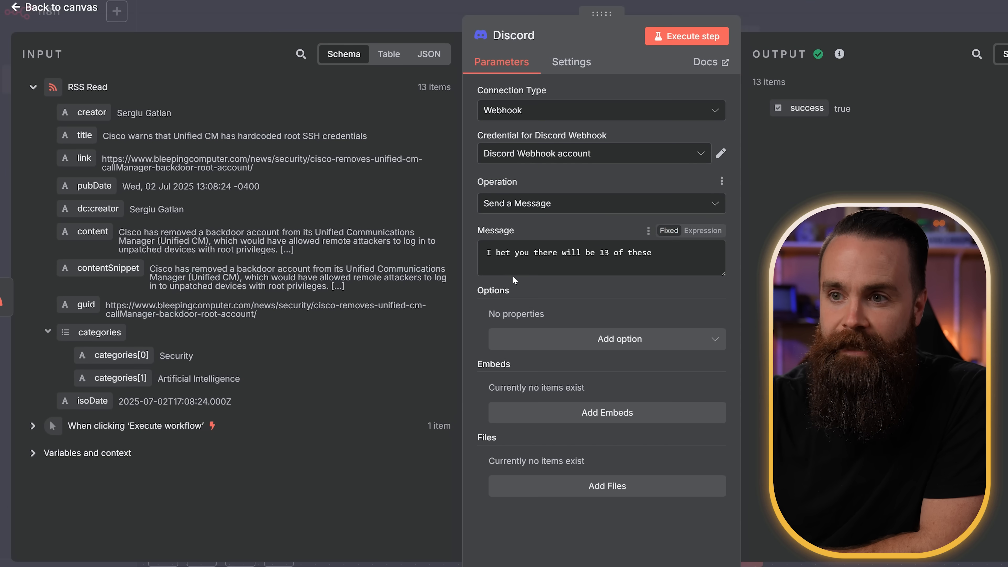
pyautogui.moveTo(674, 255); pyautogui.dragTo(503, 253)
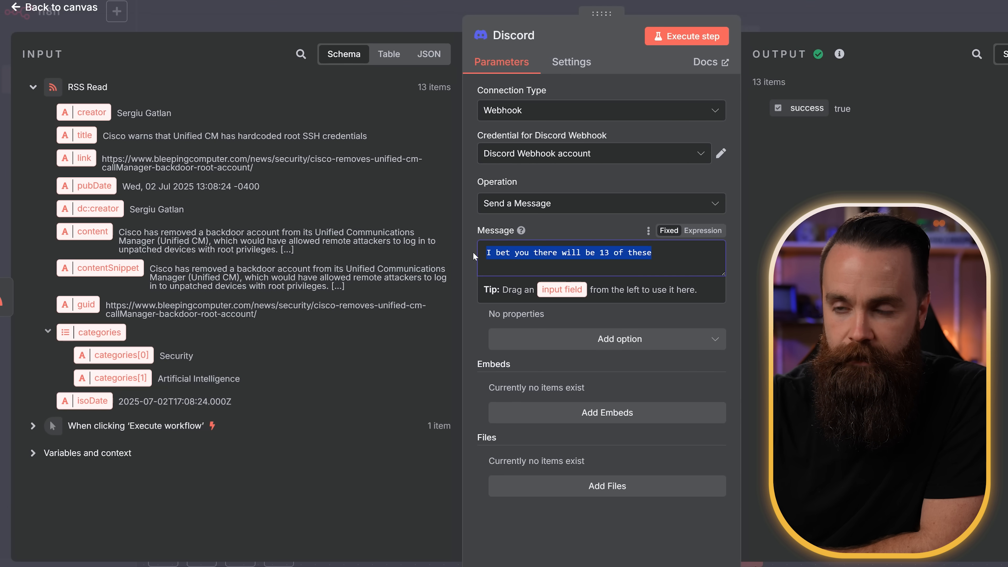
pyautogui.click(519, 262)
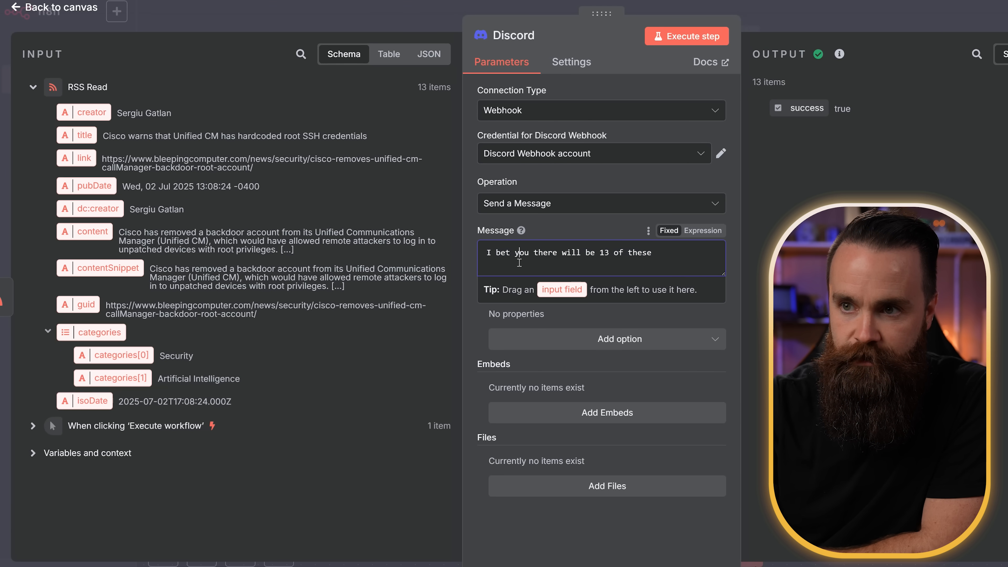
pyautogui.hotkey('ctrl', 'a')
pyautogui.press('BackSpace')
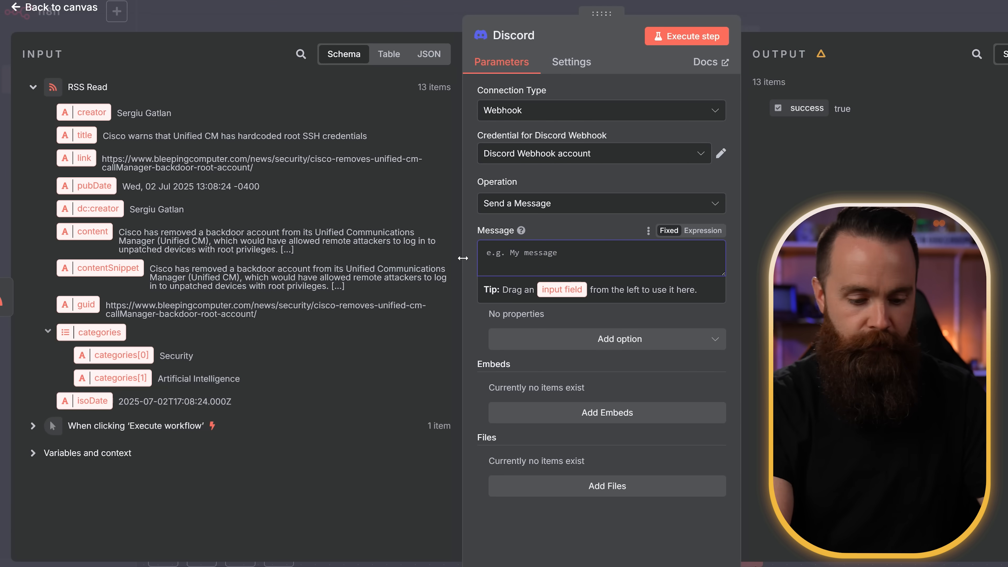
pyautogui.write('Hey! Here is your ne')
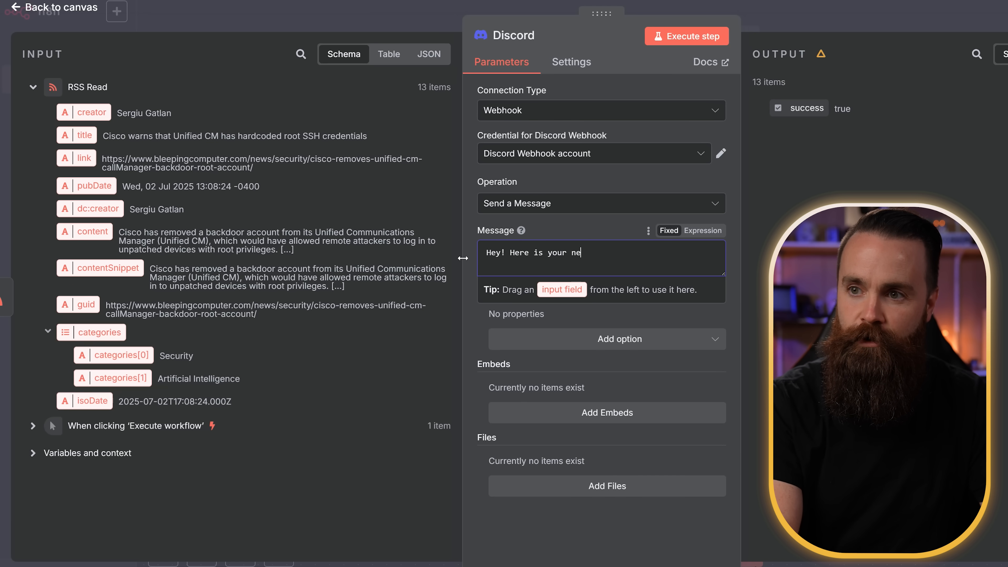
pyautogui.write('ws for the day!!!')
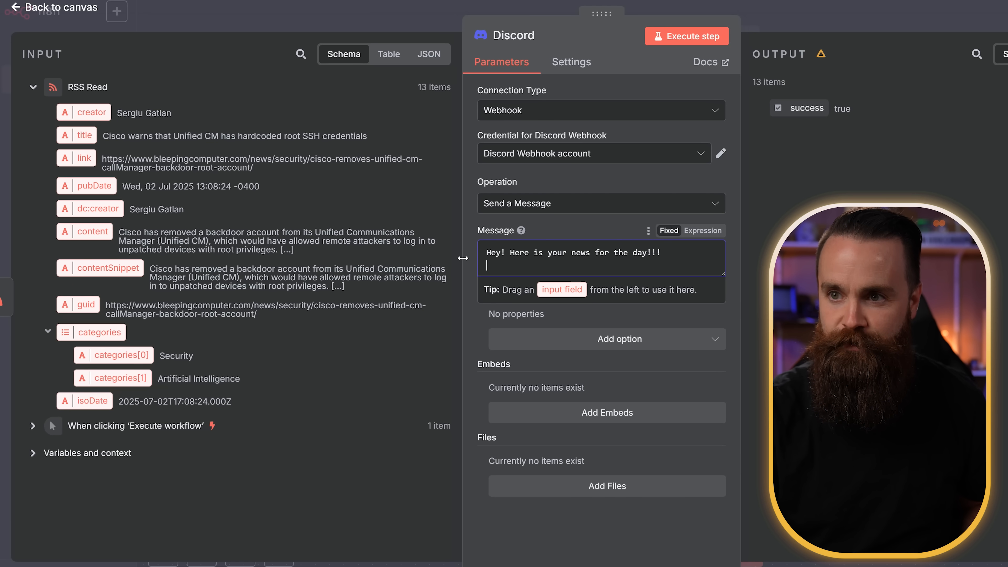
pyautogui.press('Return')
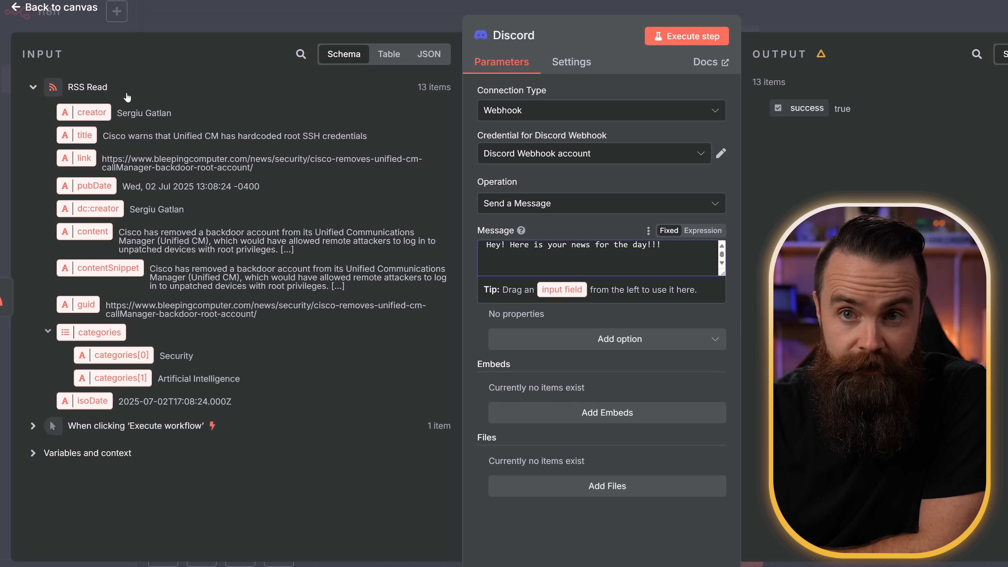
# Add the RSS Read fields creator, title, link and pubDate to the Discord message on separate lines and check the result preview
pyautogui.moveTo(79, 114); pyautogui.dragTo(514, 272)
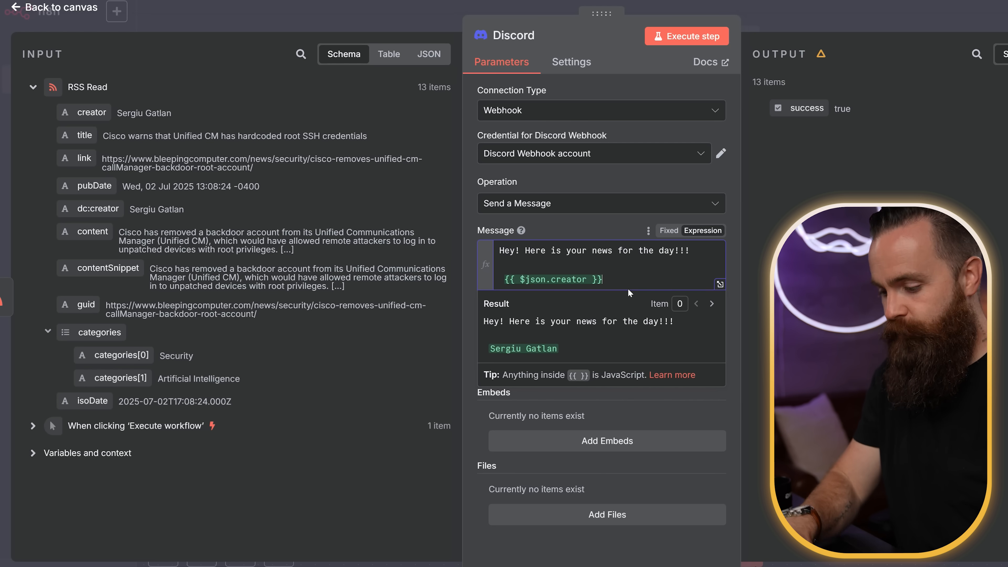
pyautogui.press('Return')
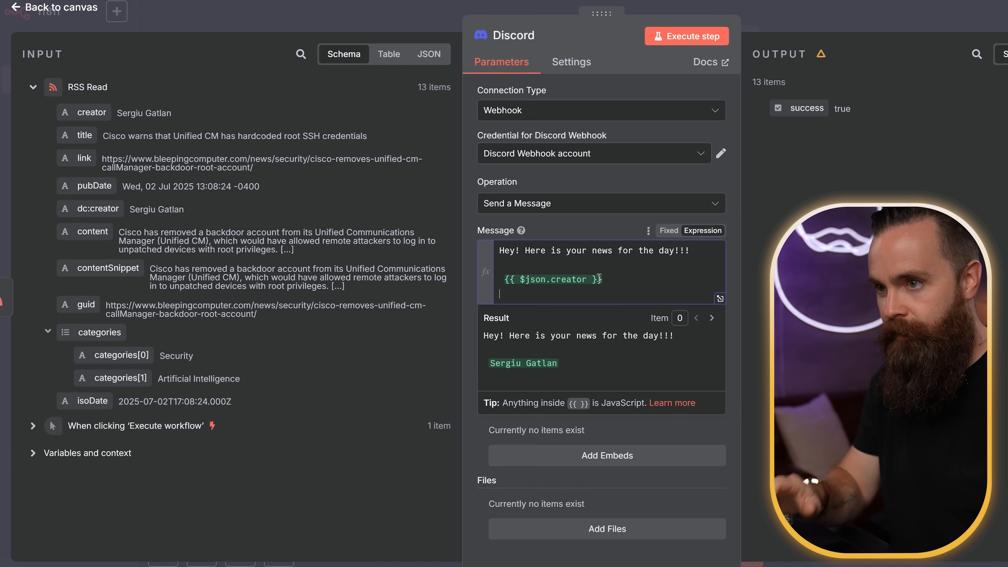
pyautogui.moveTo(70, 136); pyautogui.dragTo(516, 294)
pyautogui.moveTo(85, 158); pyautogui.dragTo(516, 301)
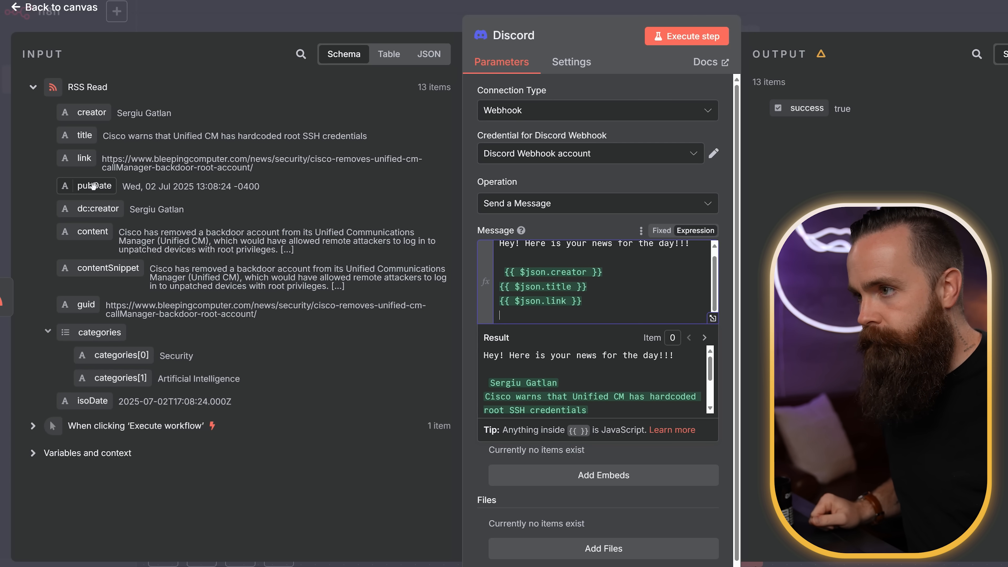
pyautogui.moveTo(93, 186); pyautogui.dragTo(516, 313)
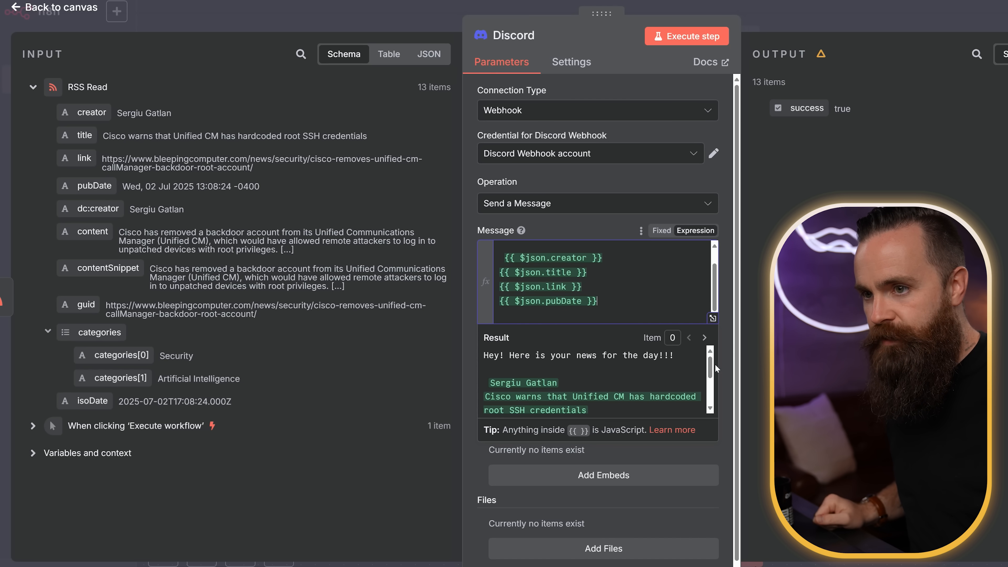
pyautogui.scroll(-2, 710, 368)
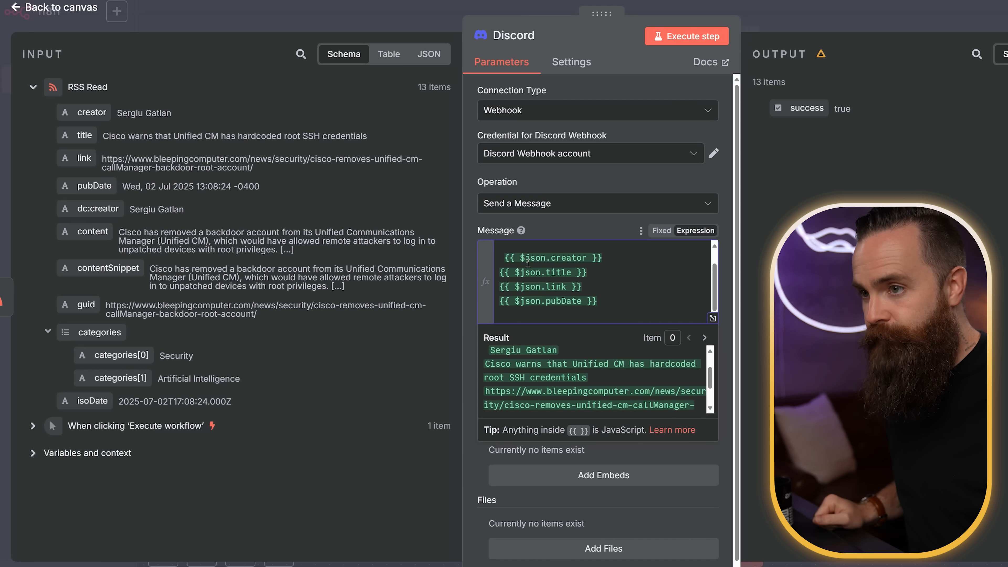
pyautogui.moveTo(712, 380); pyautogui.dragTo(710, 349)
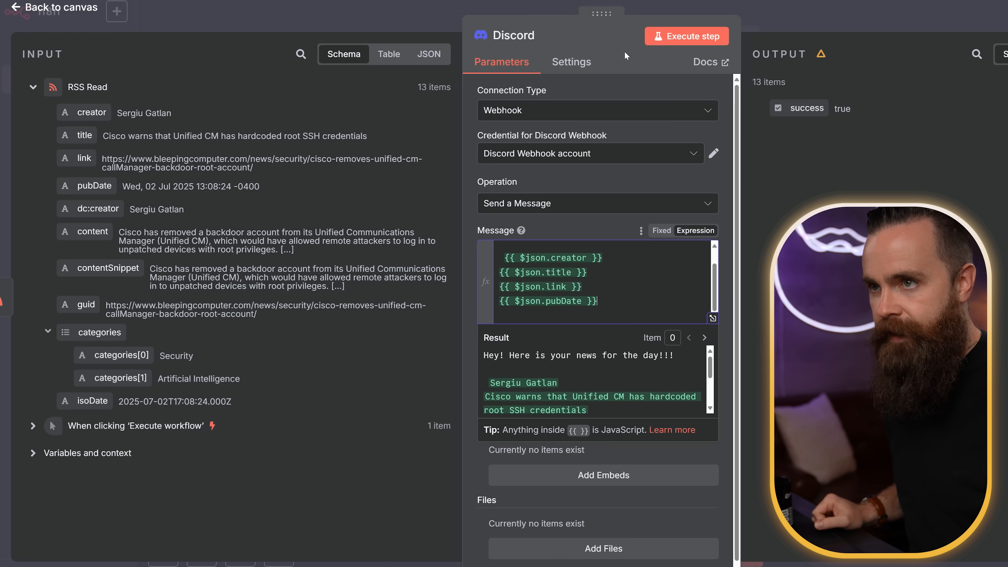
# Execute the Discord node and review the news posts in Discord's #sweet-sweet-news channel
pyautogui.click(625, 52)
pyautogui.click(682, 37)
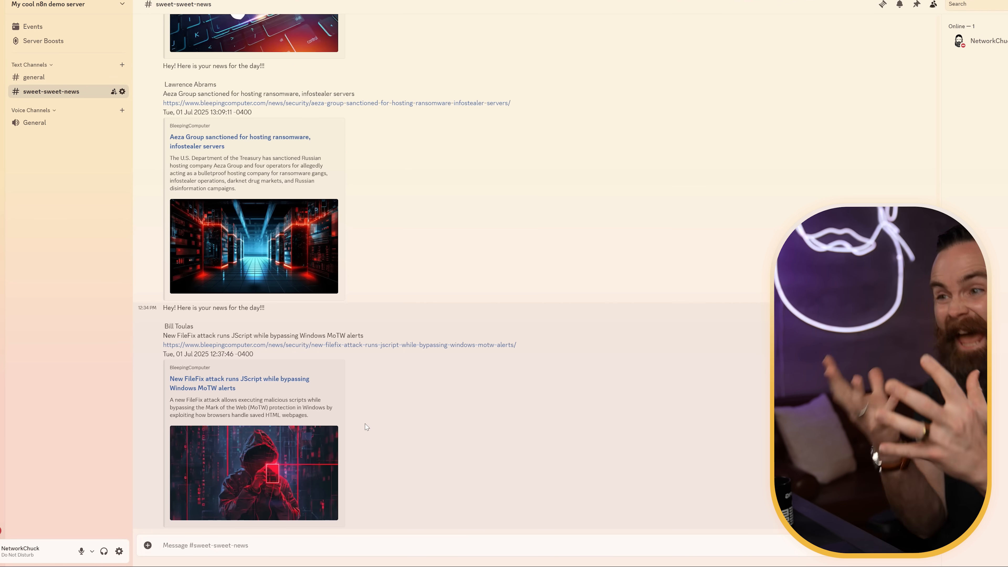
pyautogui.scroll(20, 443, 413)
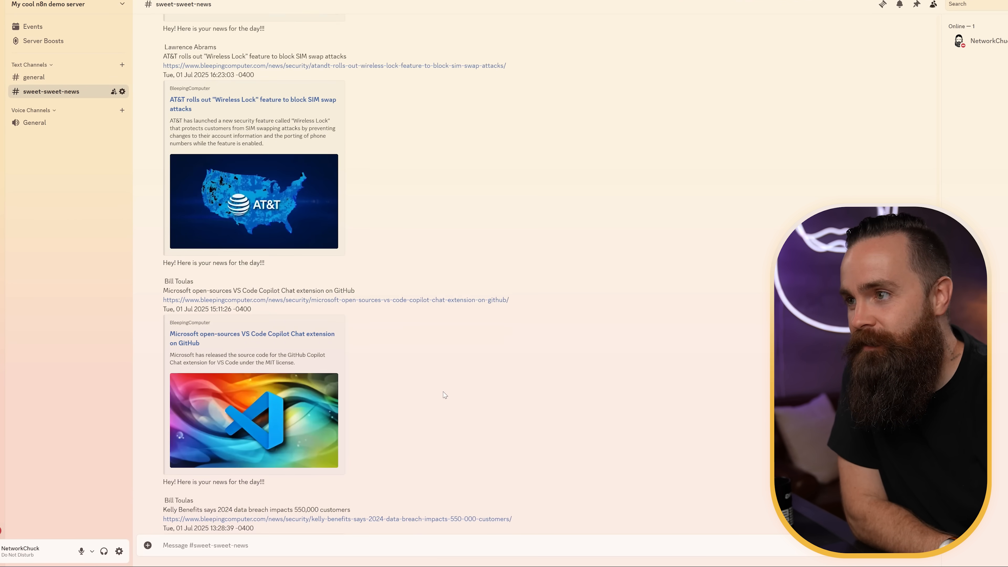
pyautogui.scroll(15, 543, 402)
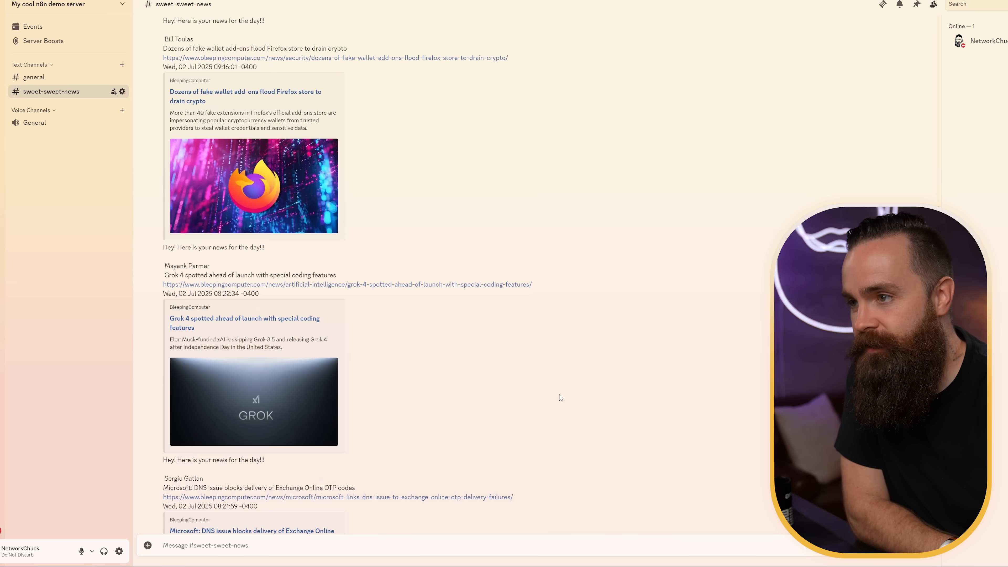
pyautogui.scroll(3, 571, 396)
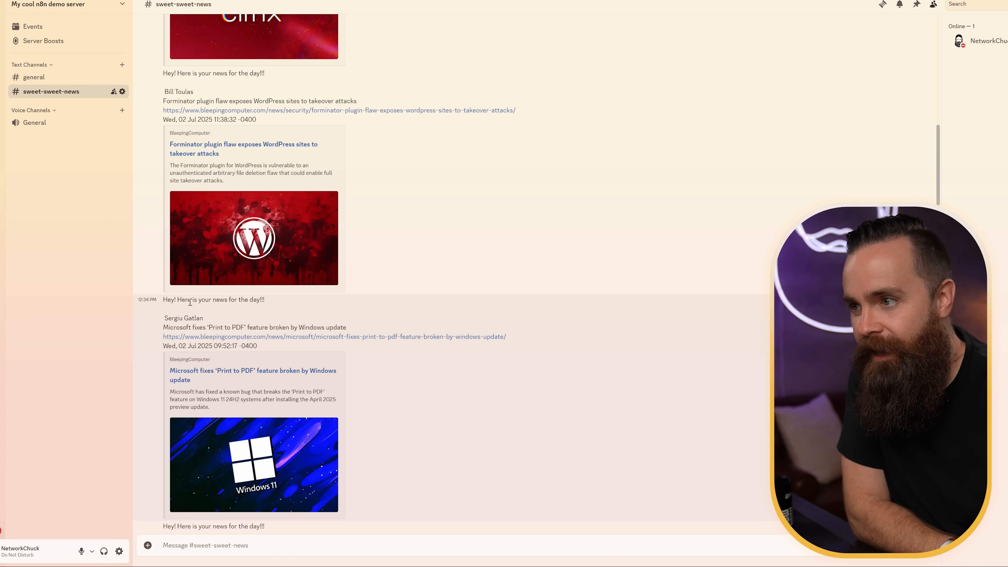
pyautogui.scroll(10, 229, 301)
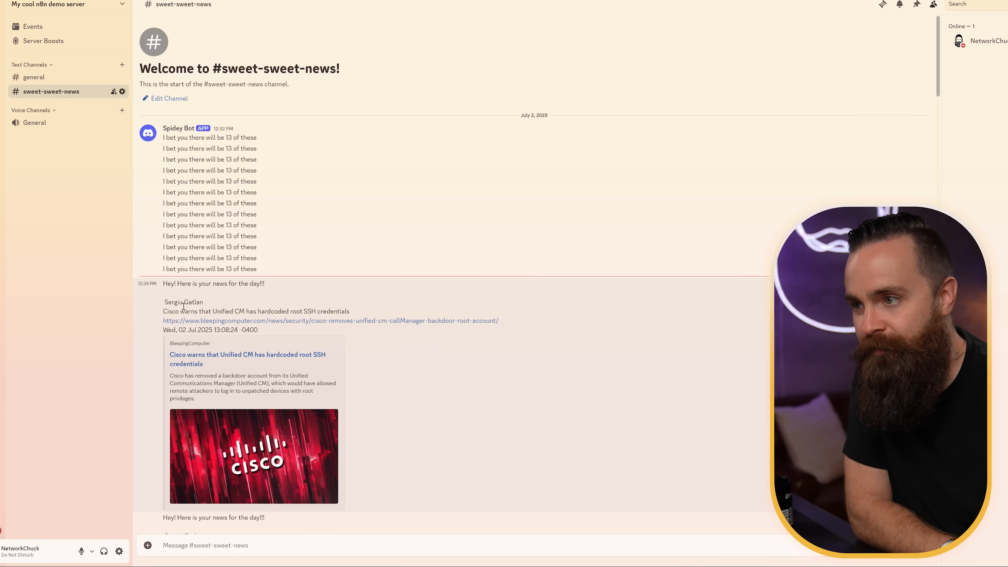
pyautogui.scroll(-20, 441, 432)
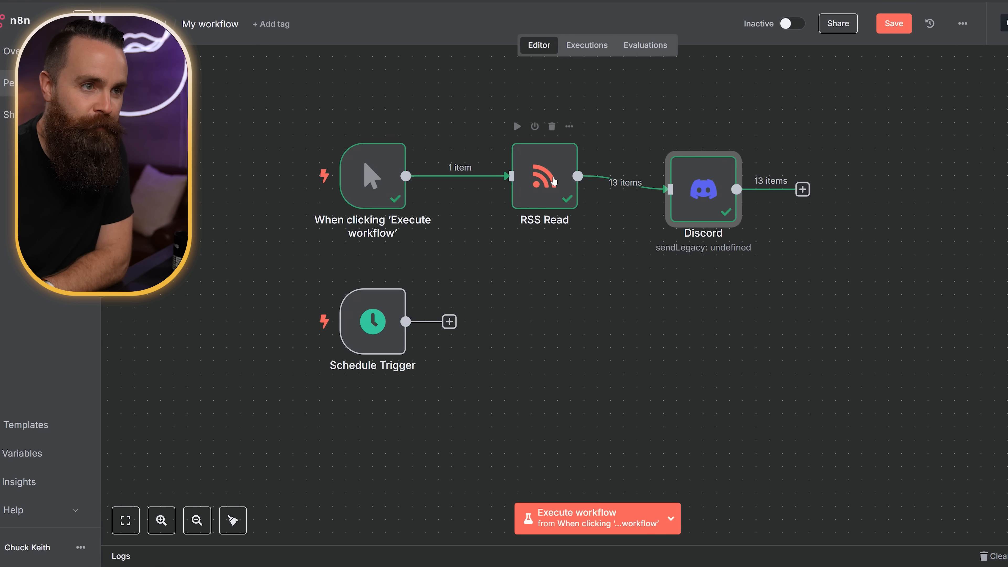
# Return to the n8n canvas, select the RSS Read node and save the workflow
pyautogui.click(554, 181)
pyautogui.hotkey('ctrl', 's')
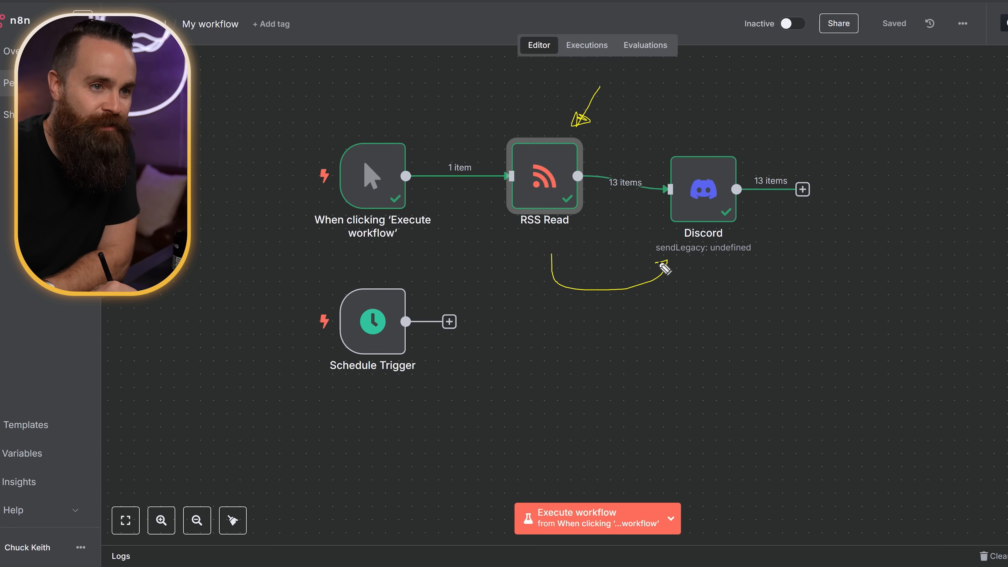
pyautogui.moveTo(666, 272); pyautogui.dragTo(670, 268)
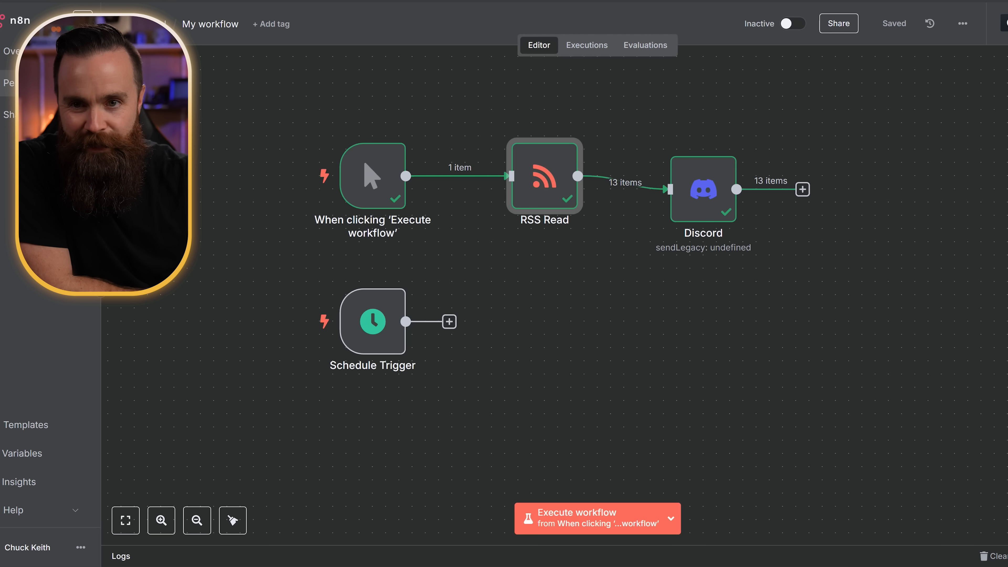
# Shift the manual trigger and RSS Read nodes away from Discord and insert a Limit node between RSS Read and Discord
pyautogui.moveTo(373, 176); pyautogui.dragTo(267, 137)
pyautogui.moveTo(544, 176); pyautogui.dragTo(412, 149)
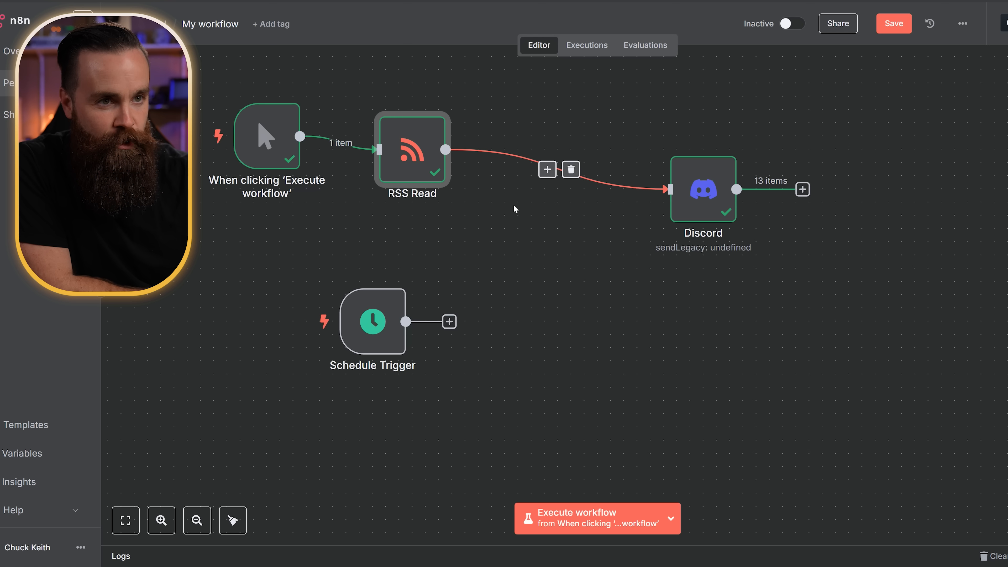
pyautogui.click(547, 170)
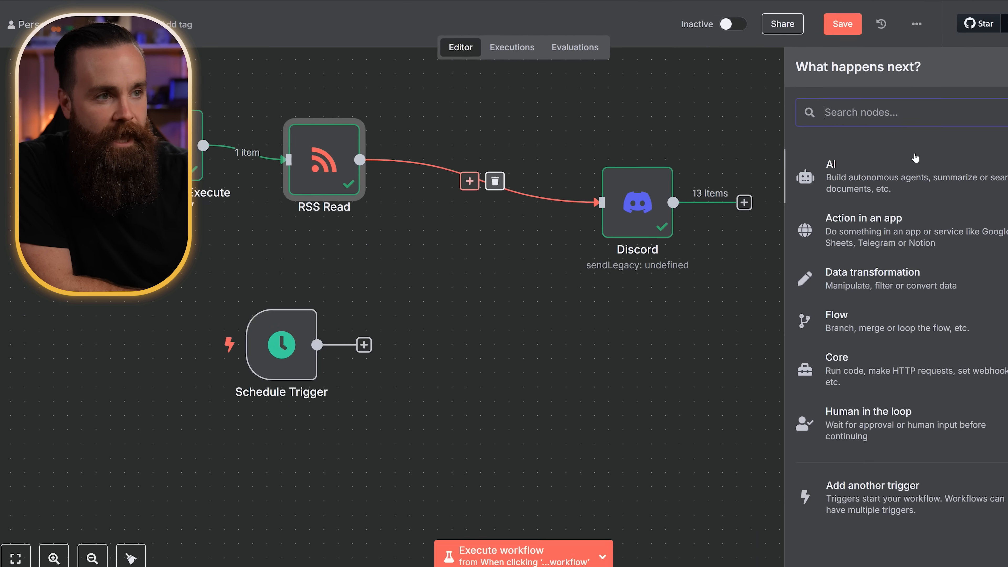
pyautogui.write('limi')
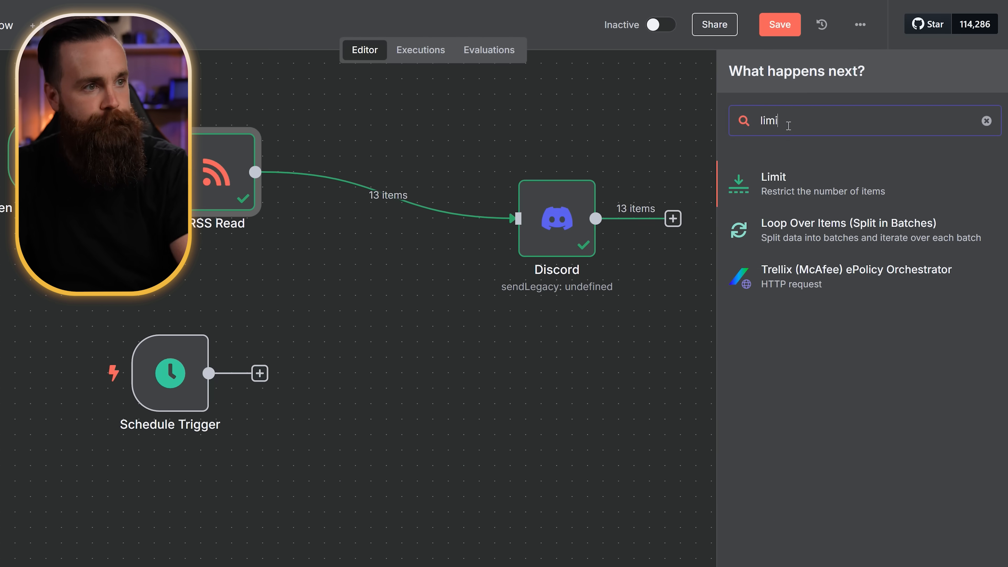
pyautogui.press('Return')
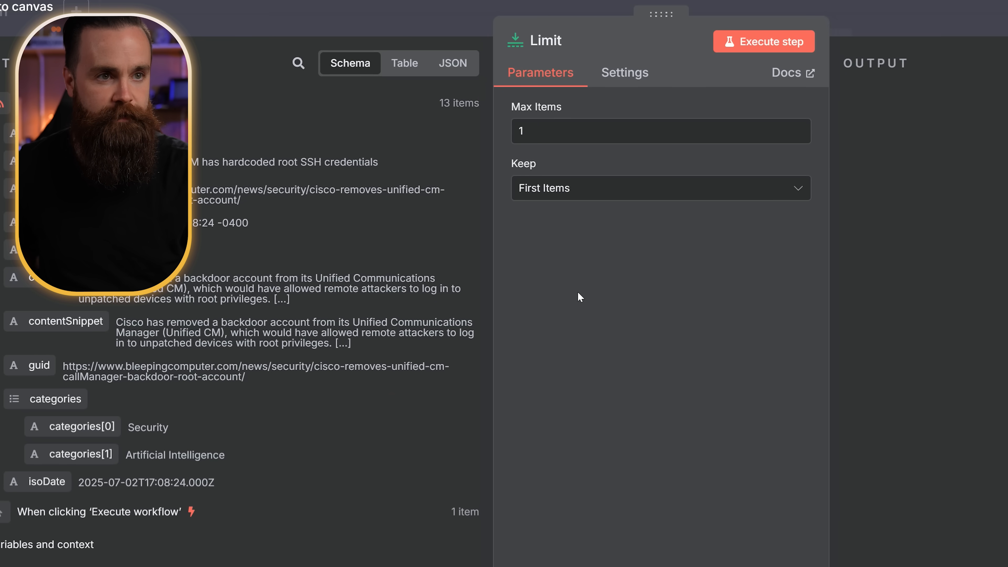
# Set the Limit node's Max Items to 5, execute it and return to the canvas with the workflow saved
pyautogui.moveTo(550, 129); pyautogui.dragTo(505, 129)
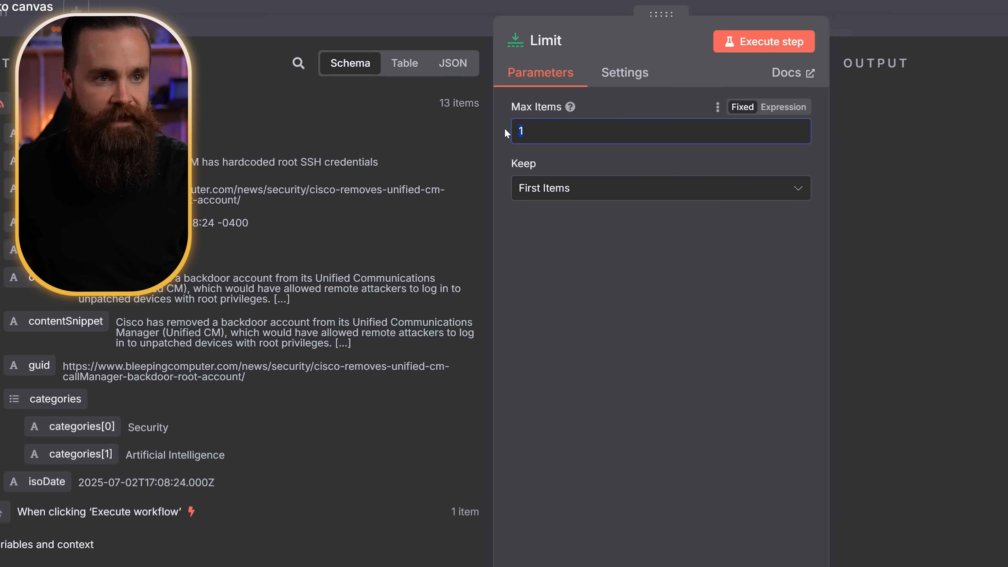
pyautogui.click(865, 96)
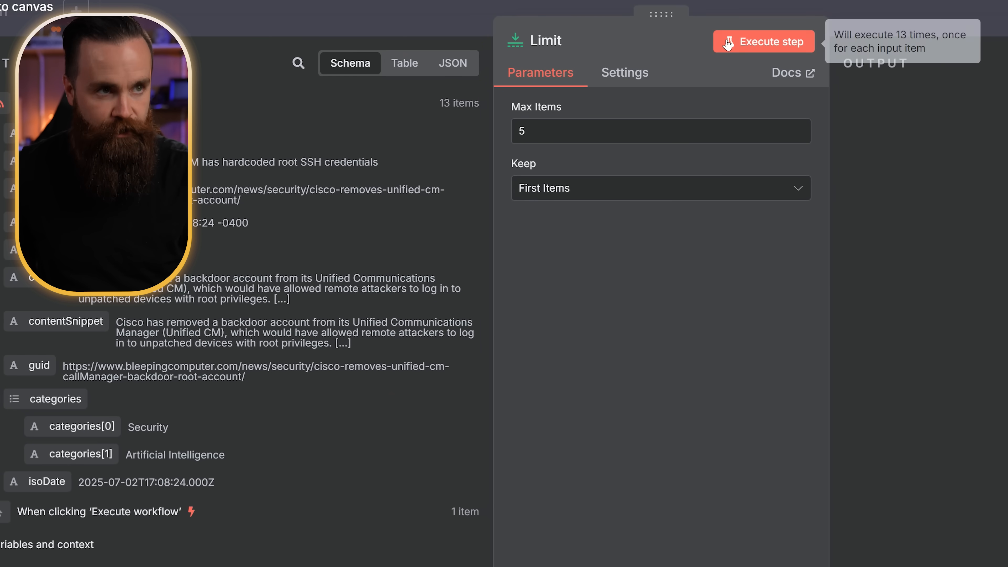
pyautogui.click(942, 10)
pyautogui.click(359, 134)
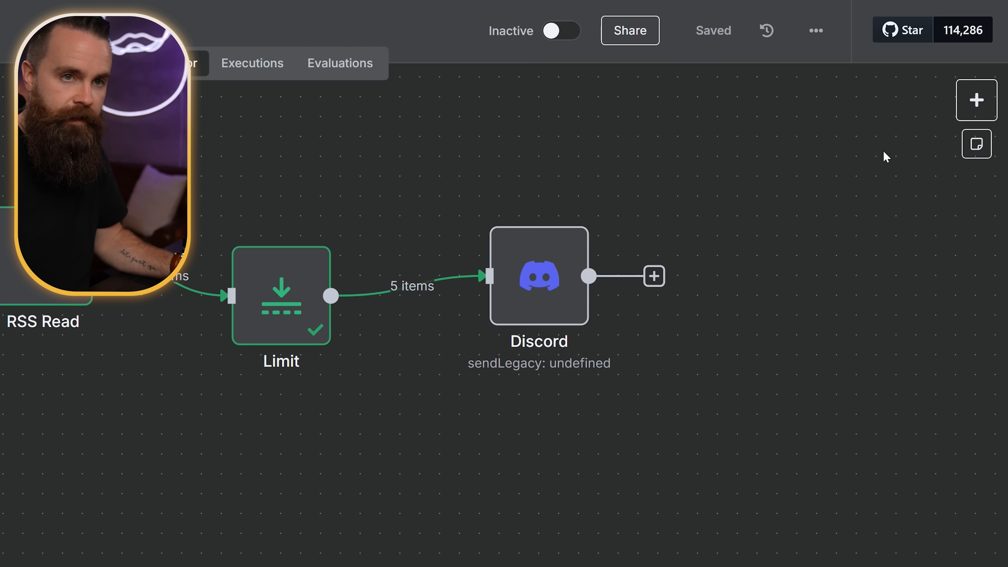
# Add an Execute Command node below RSS Read and connect it to the manual trigger as a second branch
pyautogui.press('Tab')
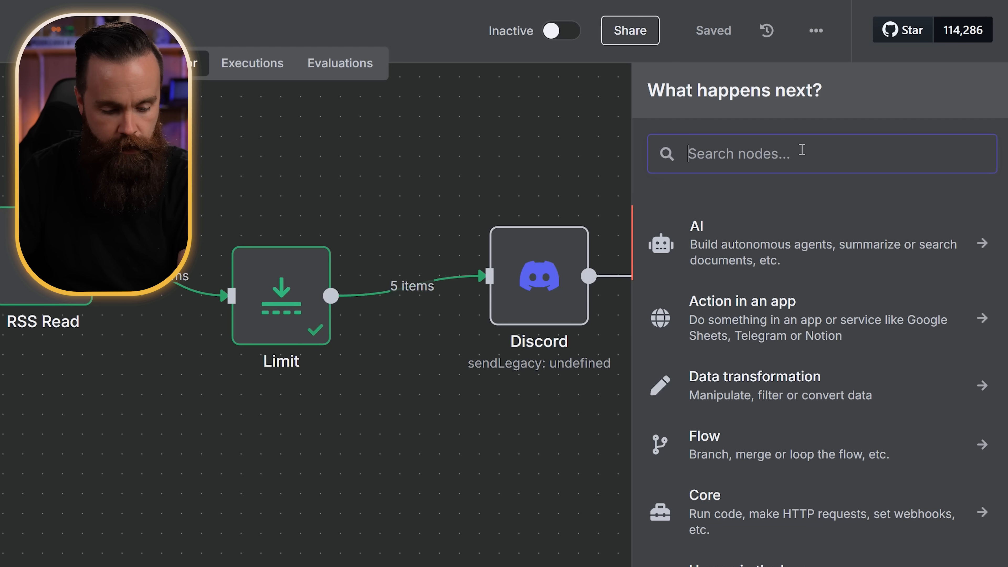
pyautogui.write('comm')
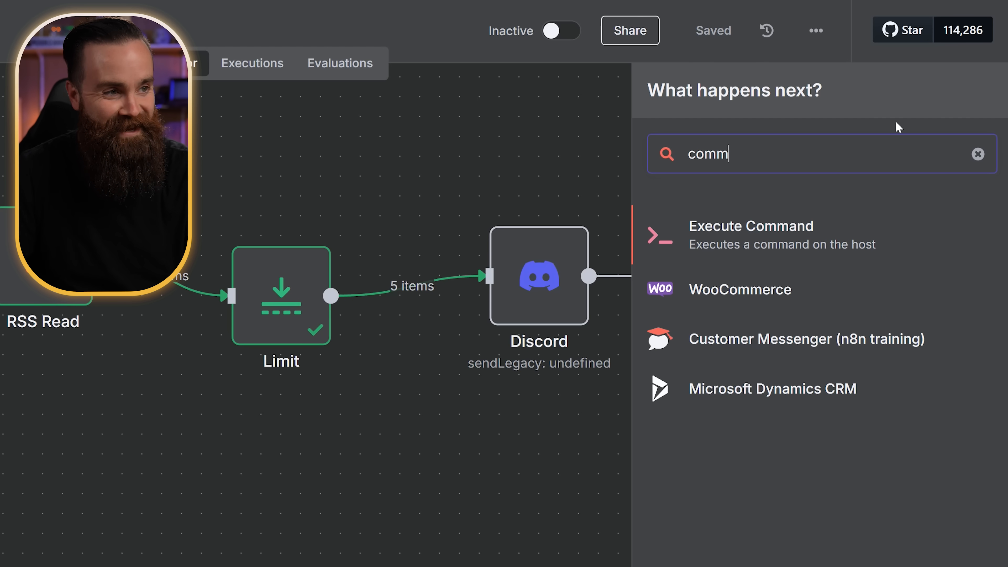
pyautogui.click(775, 241)
pyautogui.click(714, 24)
pyautogui.moveTo(484, 309)
pyautogui.mouseDown()
pyautogui.moveTo(511, 295)
pyautogui.moveTo(470, 295)
pyautogui.mouseUp()
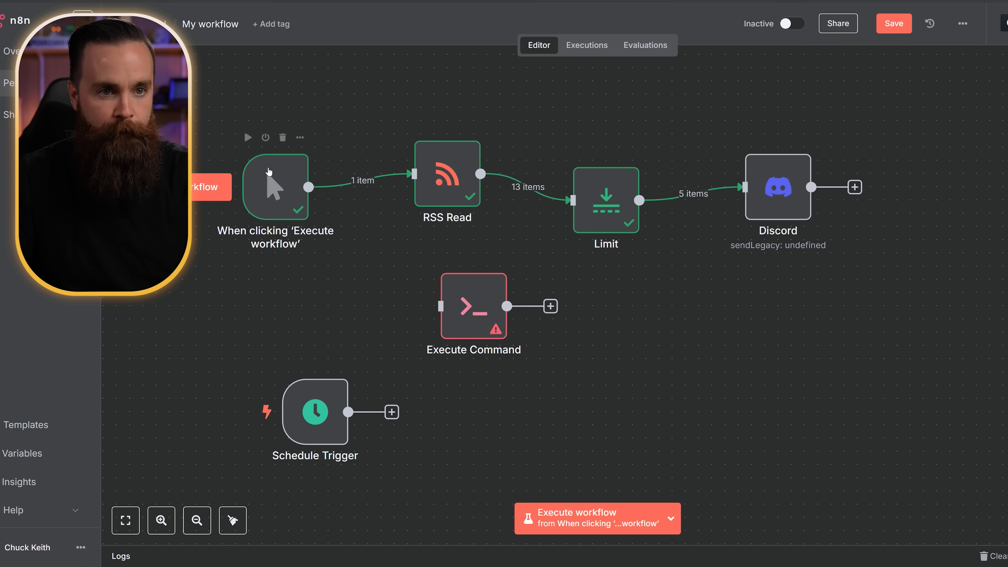
pyautogui.moveTo(309, 187); pyautogui.dragTo(458, 297)
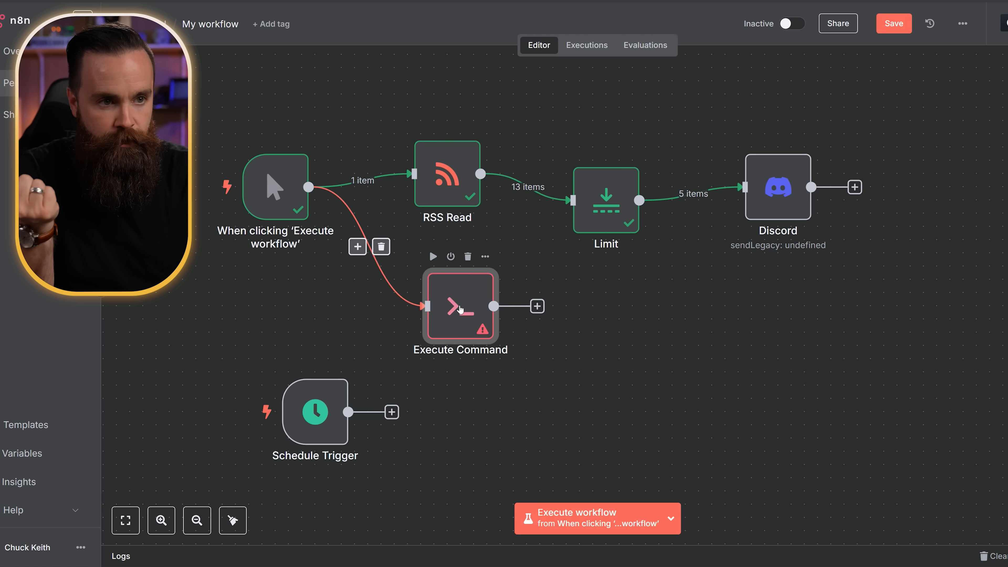
# Set the Execute Command node's command to "ping 1.1.1.1 -c 3", then execute it and review the output
pyautogui.press('Return')
pyautogui.click(365, 197)
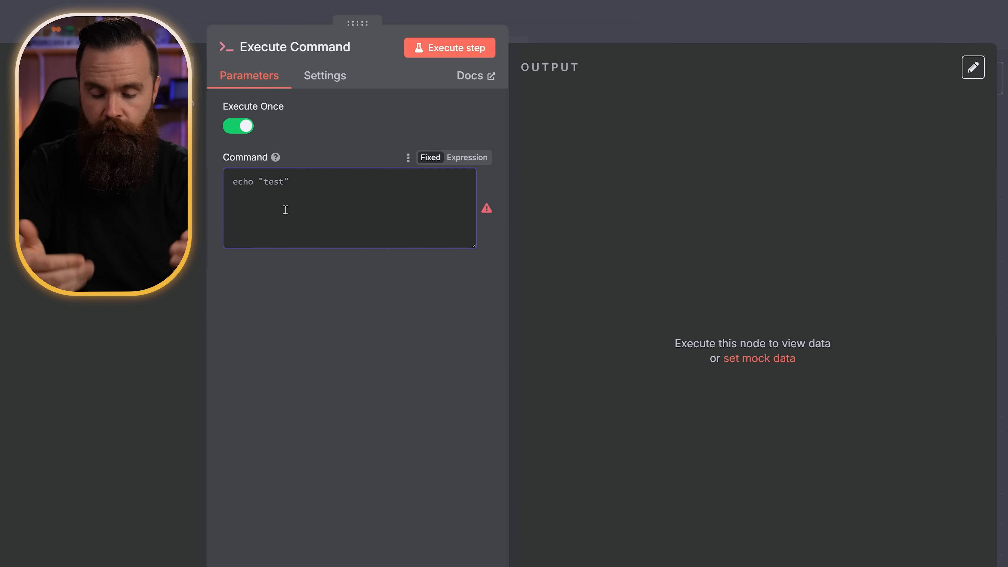
pyautogui.write('ping 1.1.1.1 -c 3')
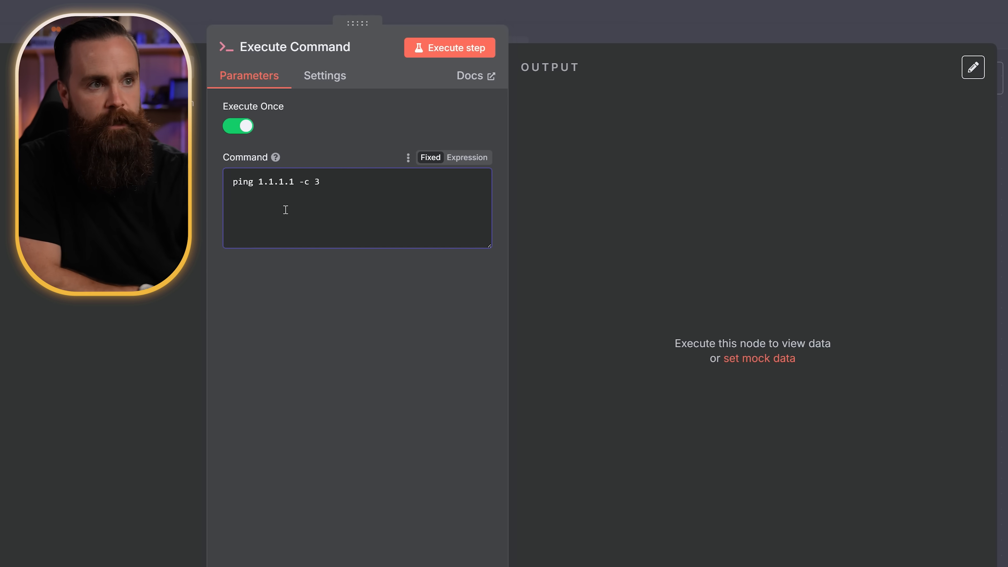
pyautogui.click(449, 54)
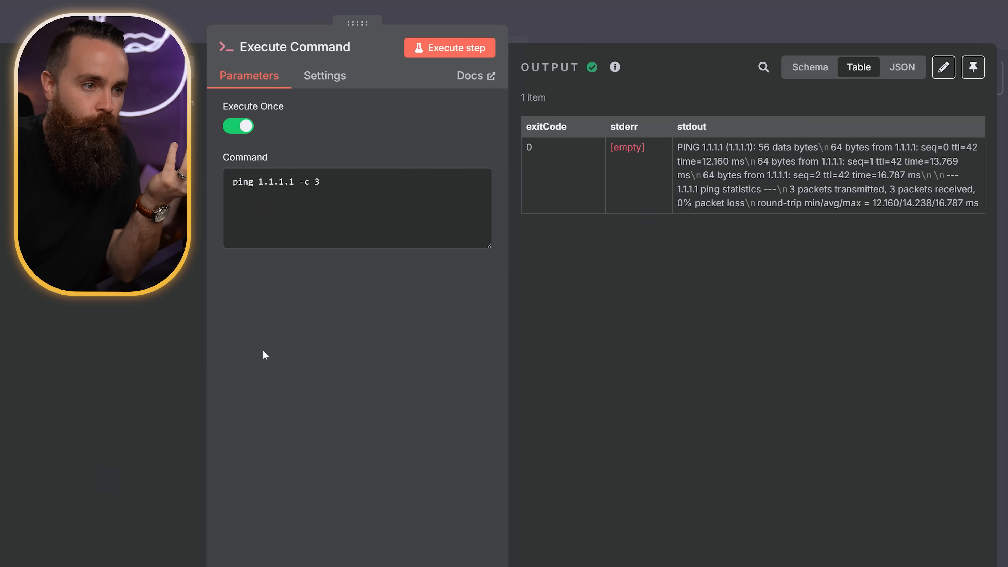
pyautogui.moveTo(322, 182); pyautogui.dragTo(226, 244)
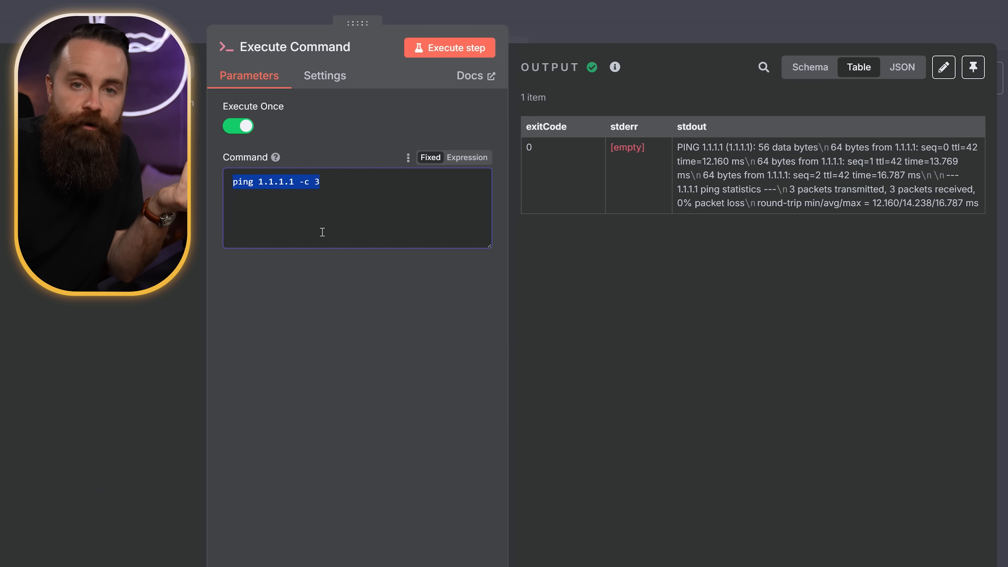
pyautogui.moveTo(715, 175); pyautogui.dragTo(718, 175)
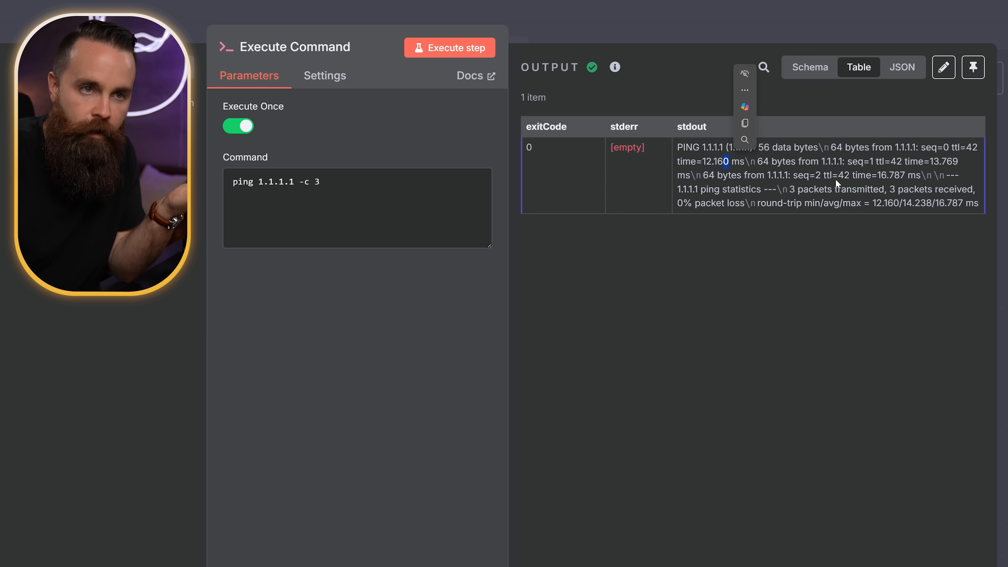
pyautogui.moveTo(799, 148); pyautogui.dragTo(873, 211)
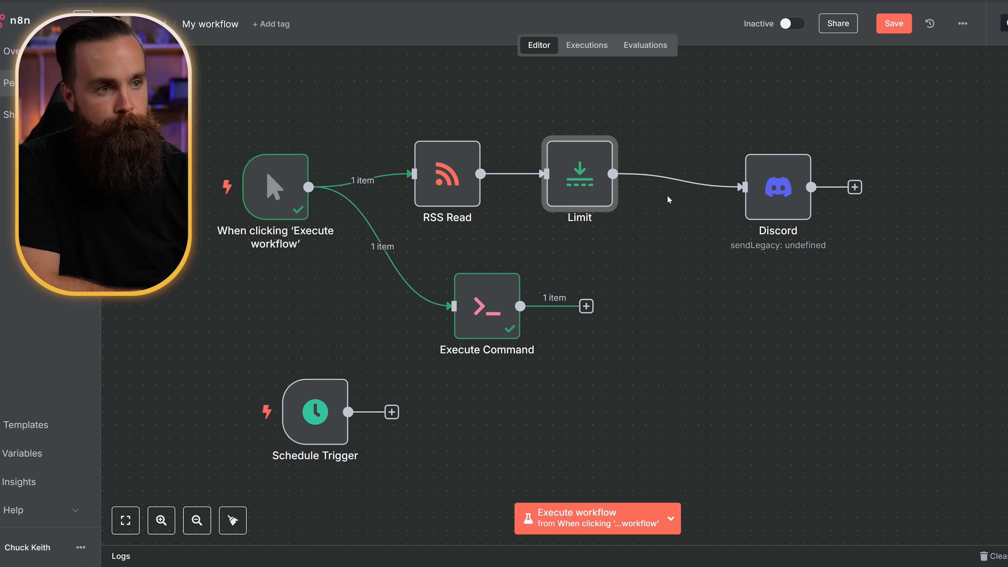
# Remove the connection between Limit and Discord and rearrange the nodes to leave room for another node before Discord
pyautogui.moveTo(715, 187)
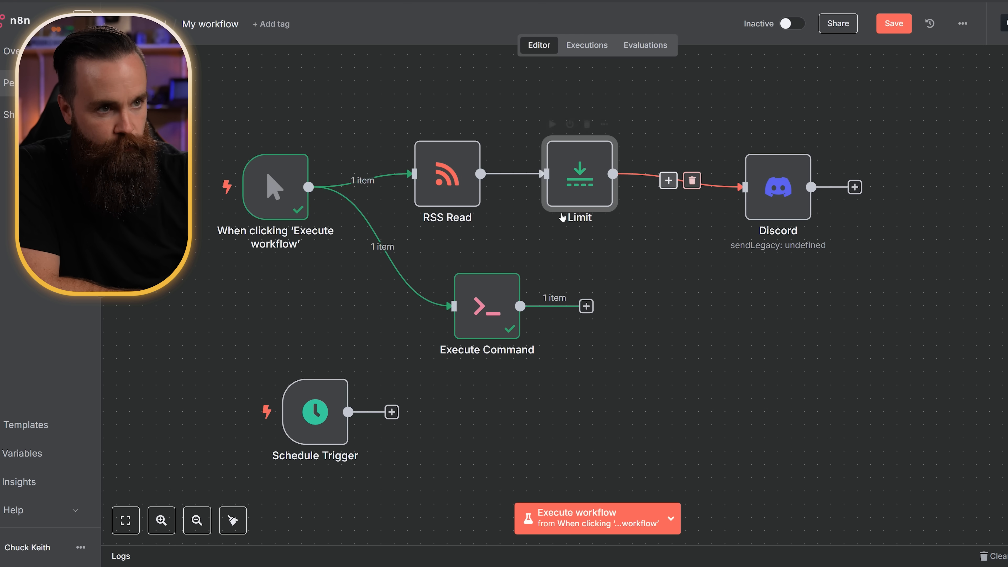
pyautogui.click(692, 182)
pyautogui.moveTo(791, 190); pyautogui.dragTo(841, 241)
pyautogui.moveTo(454, 179); pyautogui.dragTo(454, 153)
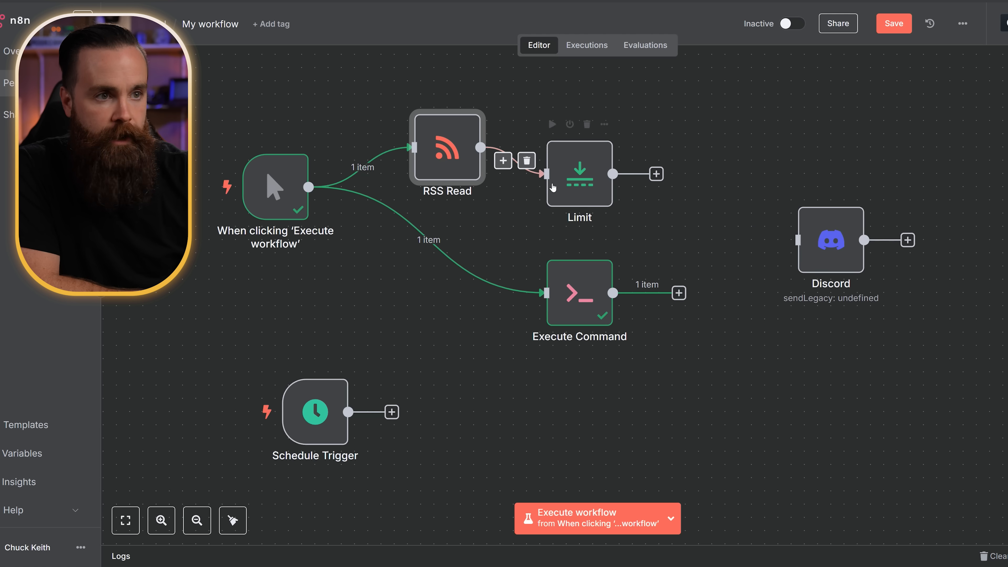
pyautogui.moveTo(564, 170); pyautogui.dragTo(554, 142)
pyautogui.moveTo(475, 298); pyautogui.dragTo(491, 281)
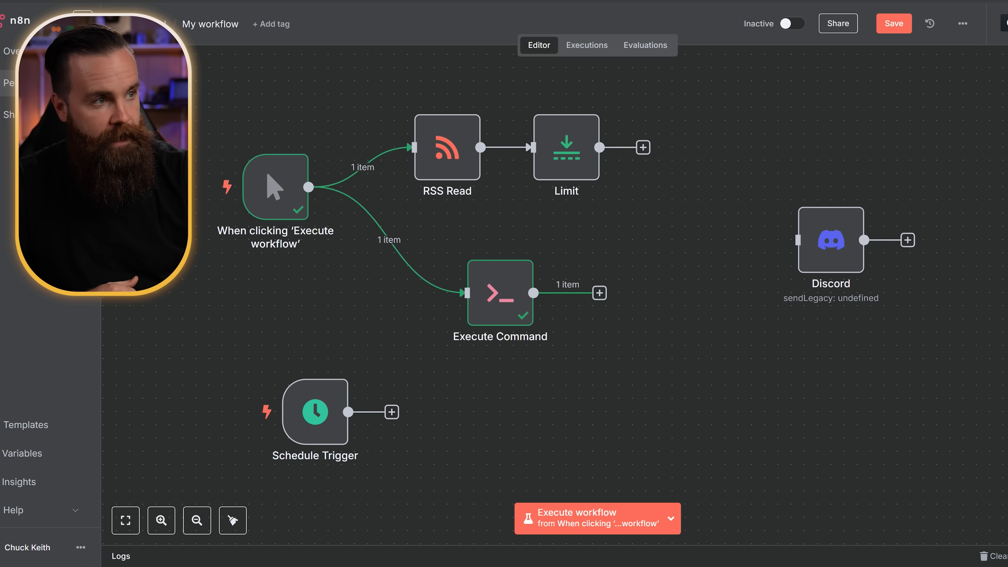
# Add a Merge node after Limit, with Limit feeding Input 1 and Execute Command feeding Input 2
pyautogui.click(643, 147)
pyautogui.write('merg')
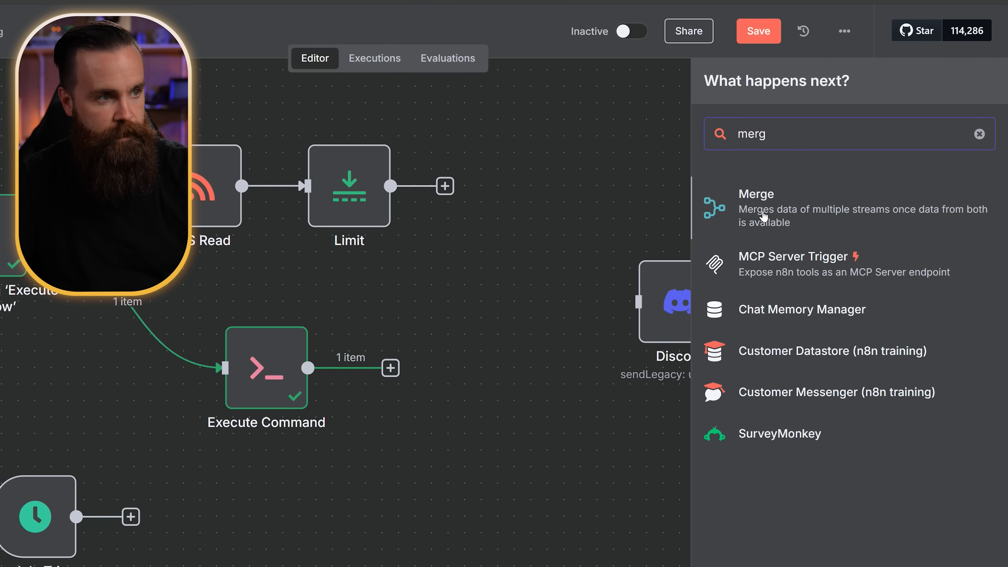
pyautogui.click(763, 216)
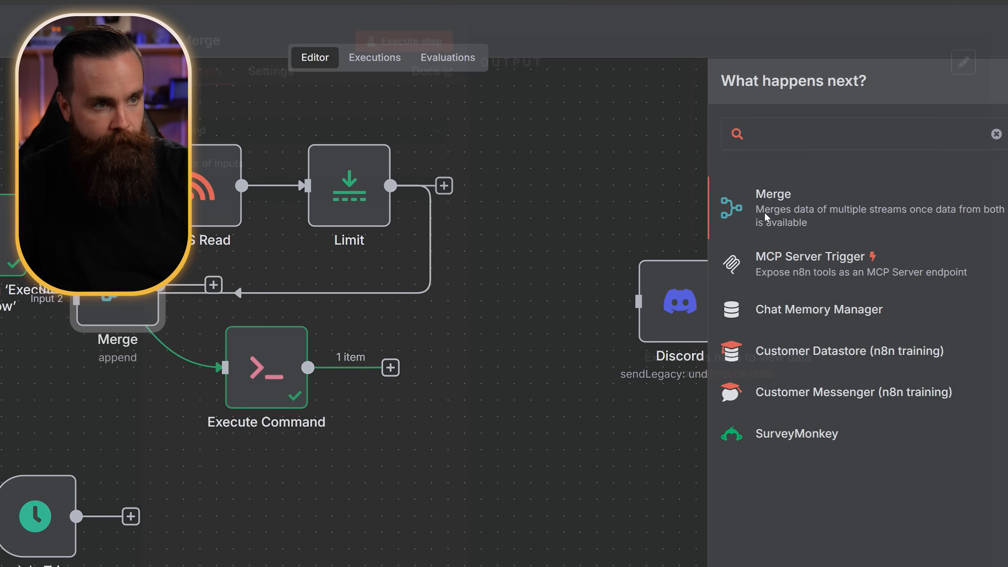
pyautogui.click(537, 44)
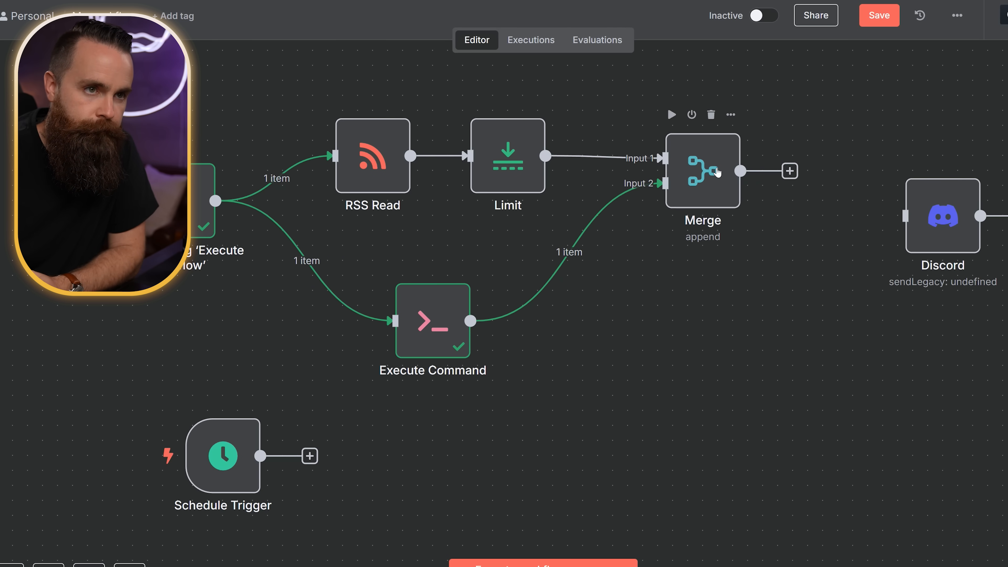
# Check the Merge node's mode and number of inputs, then return to the canvas
pyautogui.doubleClick(718, 172)
pyautogui.click(481, 149)
pyautogui.click(474, 190)
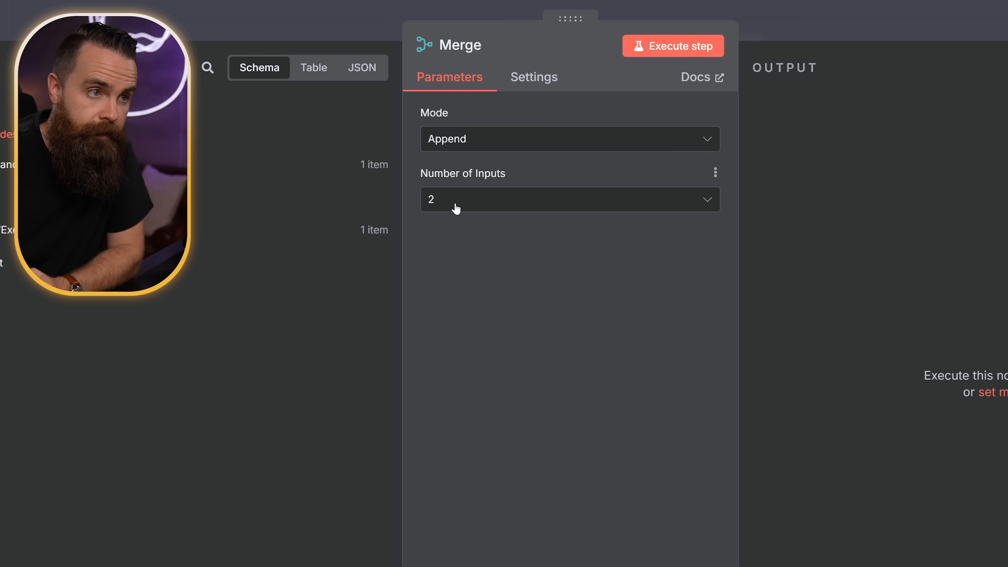
pyautogui.press('Escape')
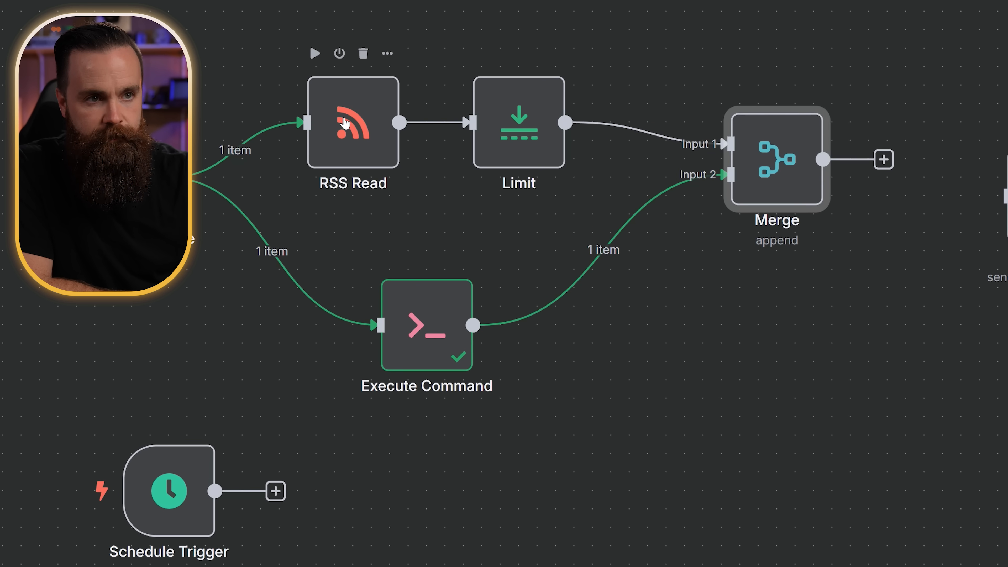
# Execute the RSS Read node and pin its output data for test executions
pyautogui.doubleClick(365, 125)
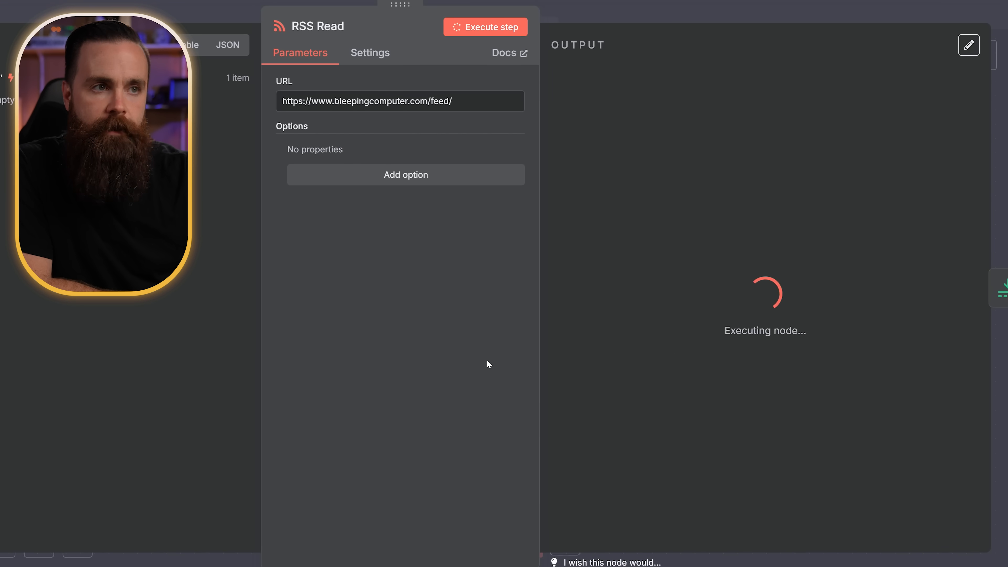
pyautogui.press('Escape')
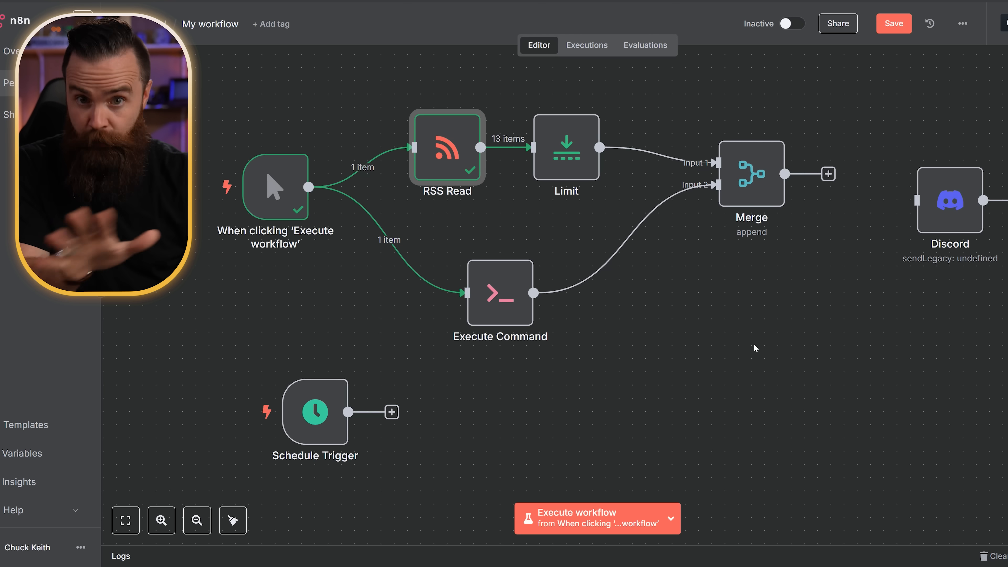
pyautogui.doubleClick(434, 150)
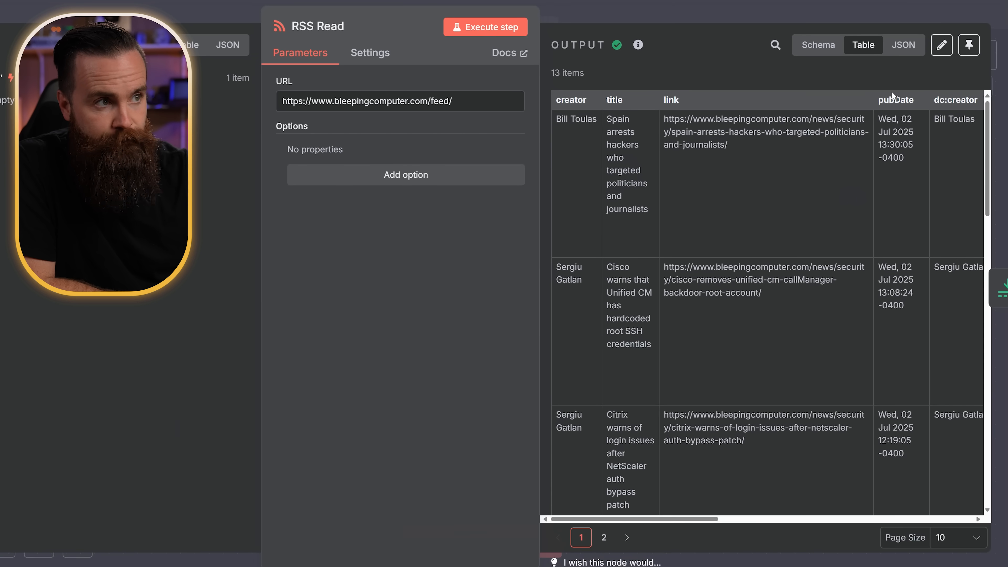
pyautogui.click(969, 47)
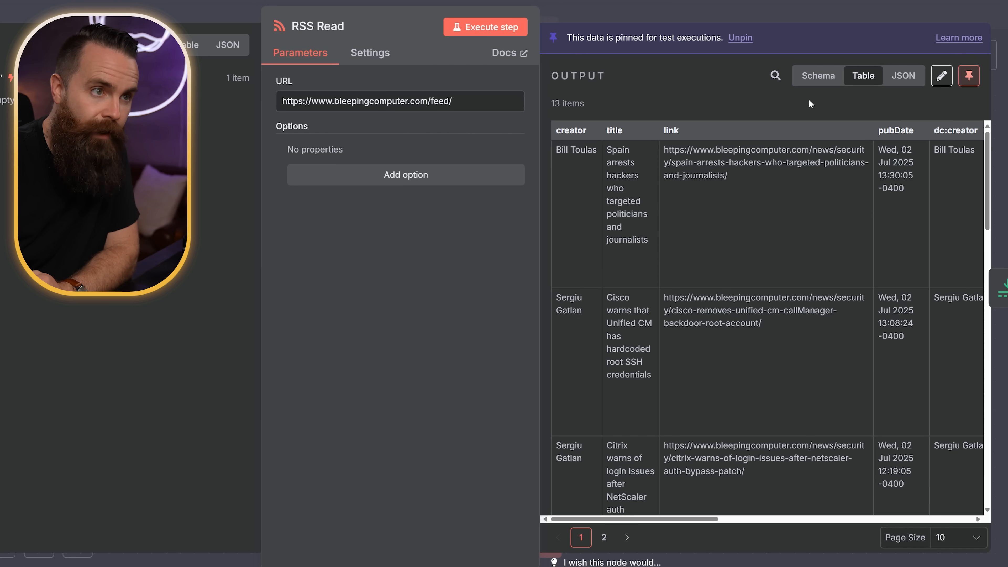
pyautogui.press('Escape')
# Execute the Limit node, pin its output data and return to the canvas
pyautogui.doubleClick(443, 145)
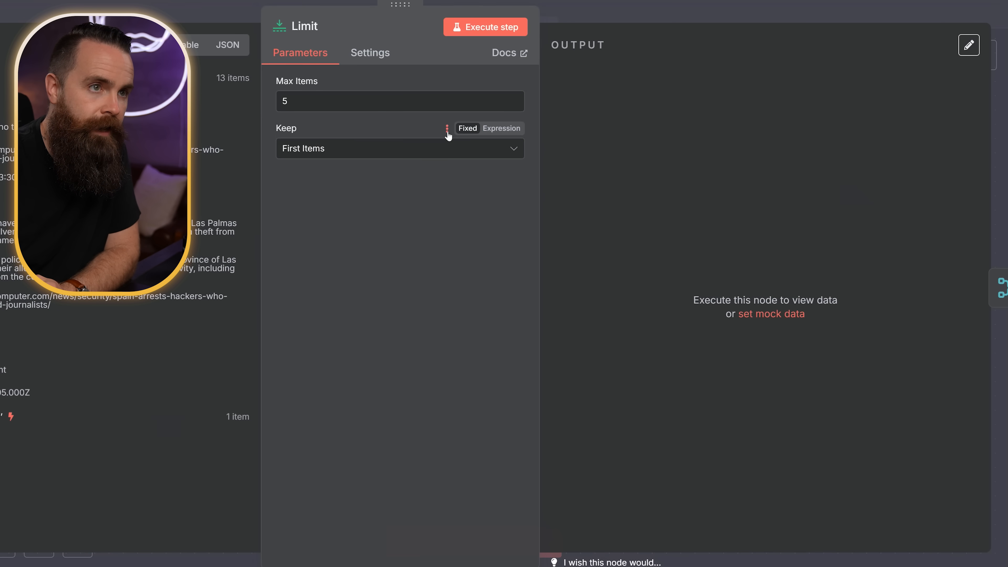
pyautogui.click(487, 27)
pyautogui.click(971, 53)
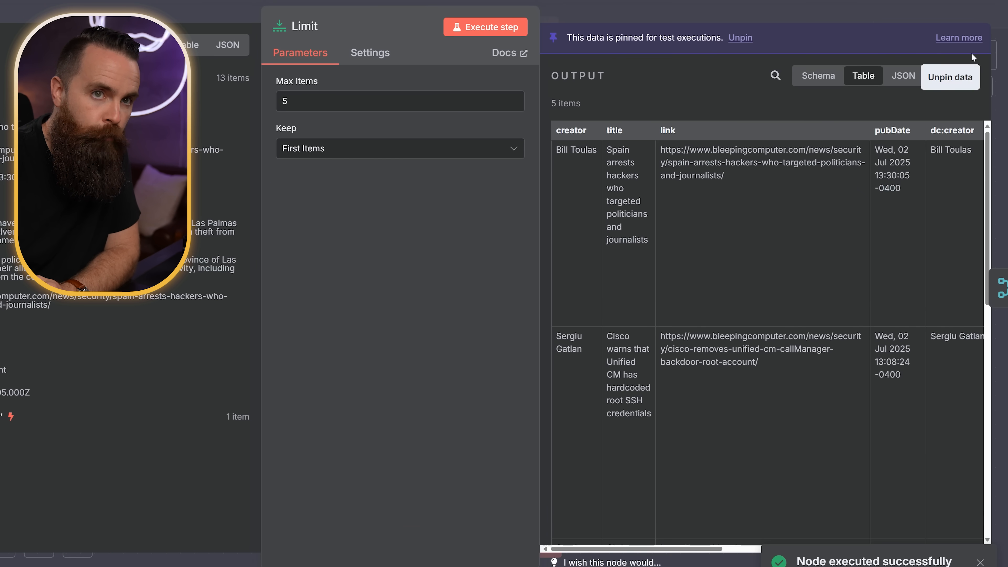
pyautogui.click(872, 9)
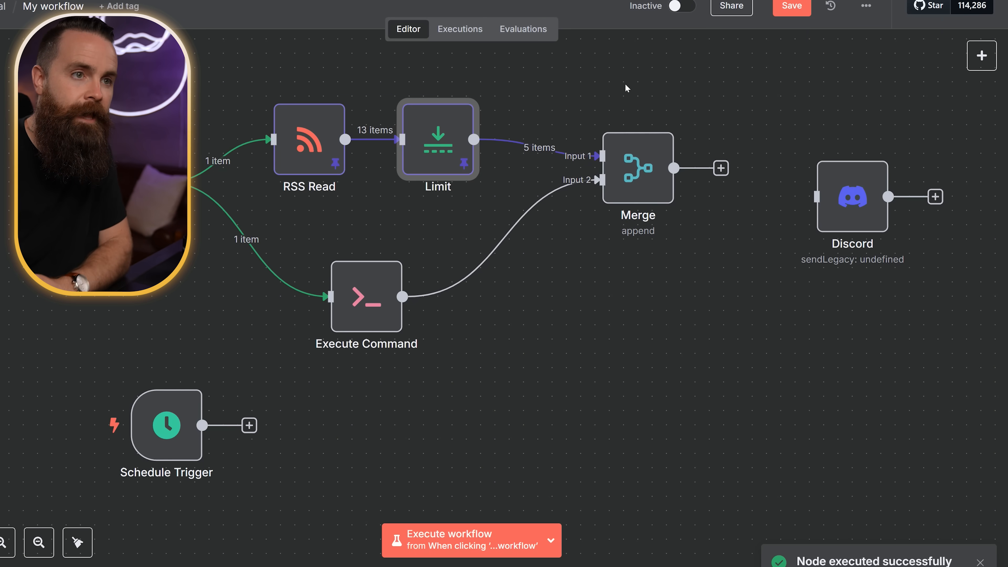
# Execute the Execute Command node, pin its ping output and return to the canvas
pyautogui.doubleClick(364, 279)
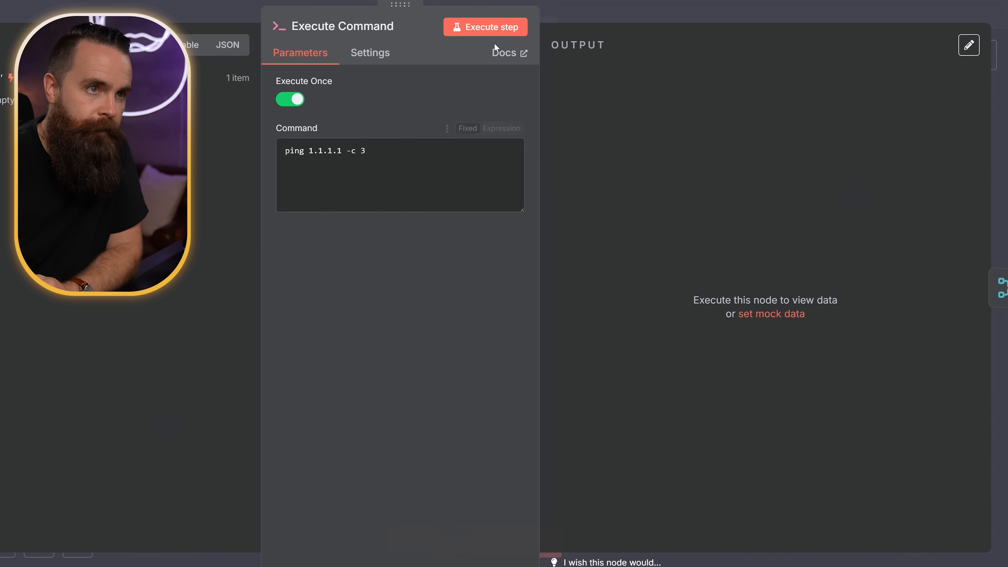
pyautogui.click(501, 31)
pyautogui.click(969, 42)
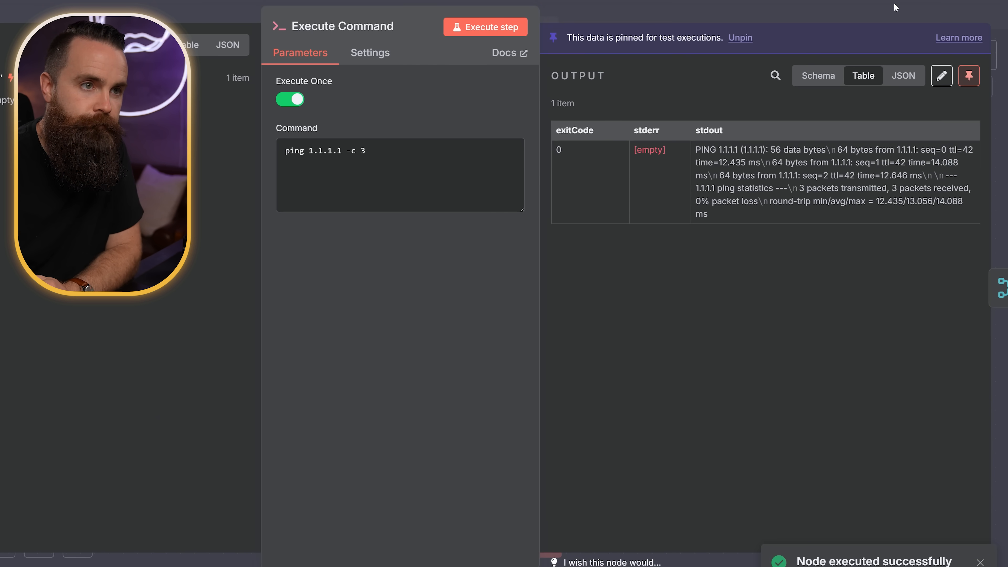
pyautogui.click(896, 9)
pyautogui.click(739, 324)
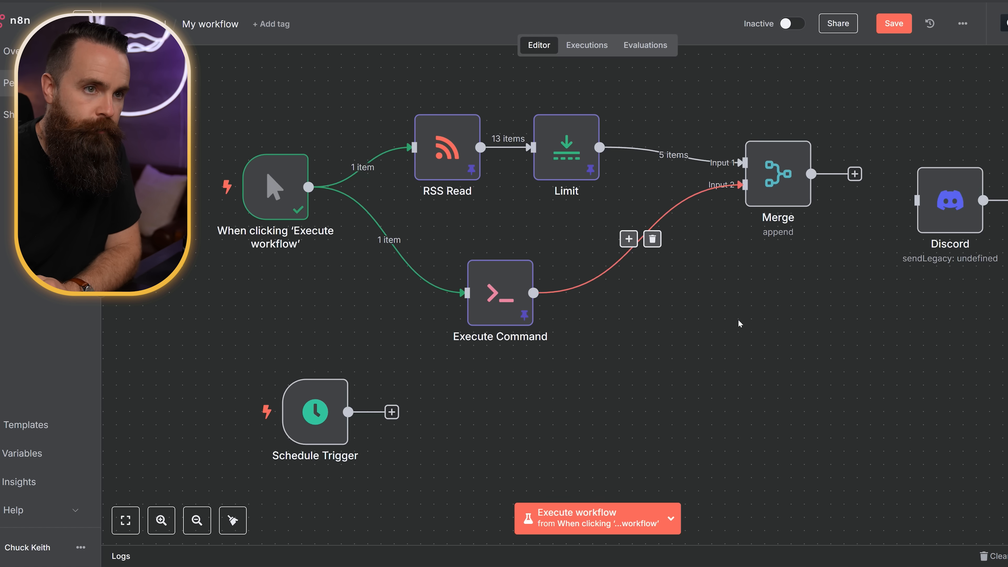
# Execute the Merge node and examine the combined output table through to the last row's stdout column
pyautogui.doubleClick(765, 191)
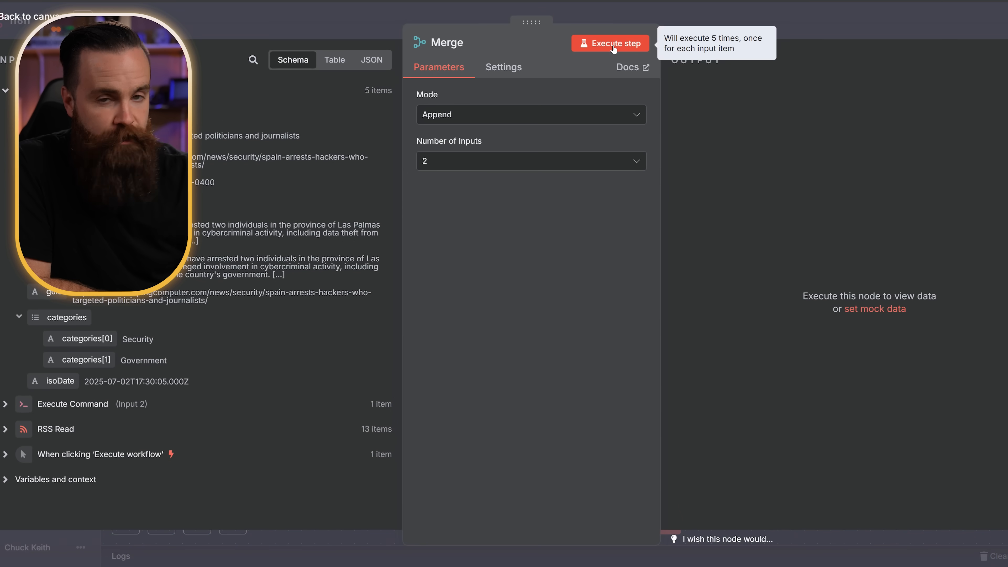
pyautogui.click(613, 44)
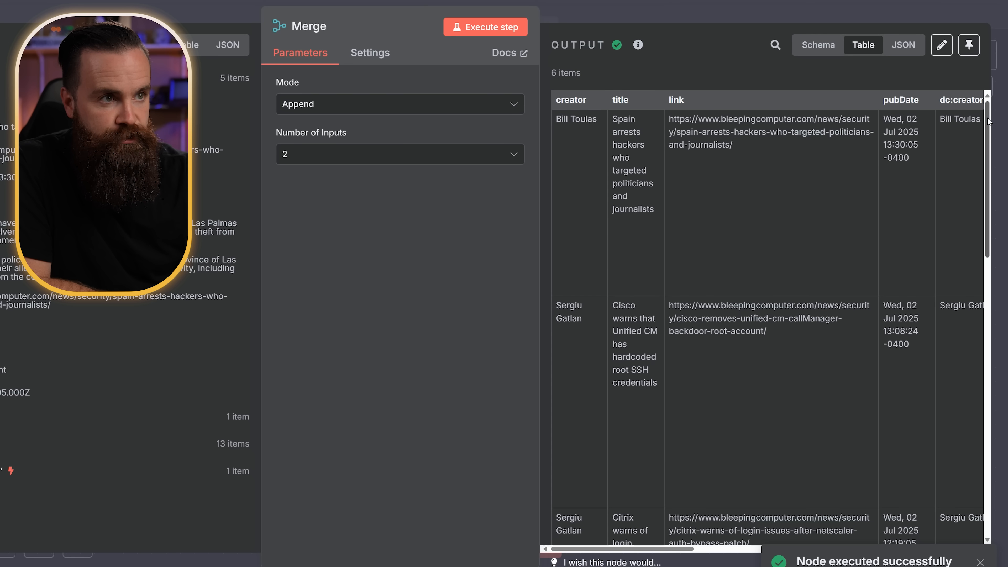
pyautogui.moveTo(988, 124); pyautogui.dragTo(1000, 408)
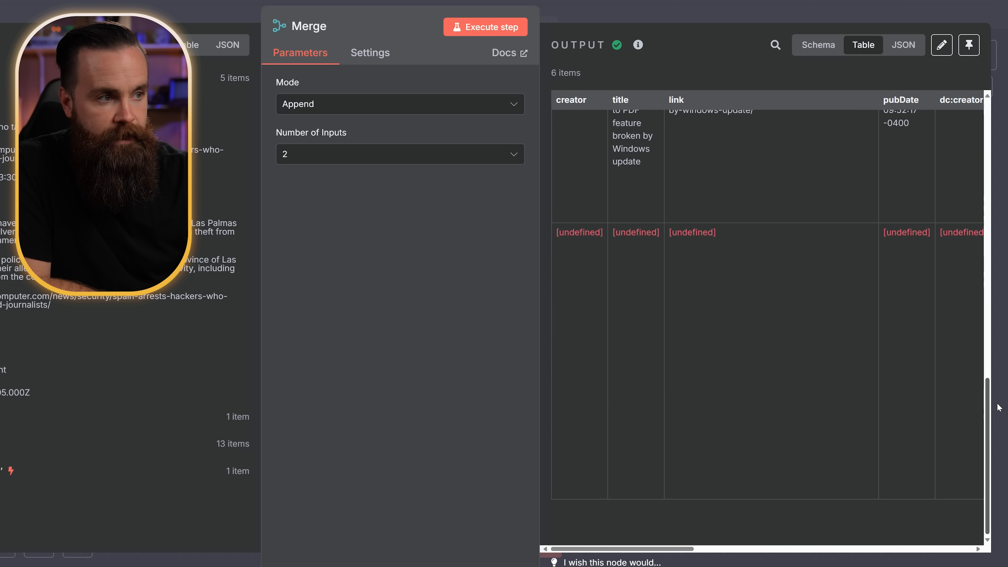
pyautogui.moveTo(674, 549); pyautogui.dragTo(966, 548)
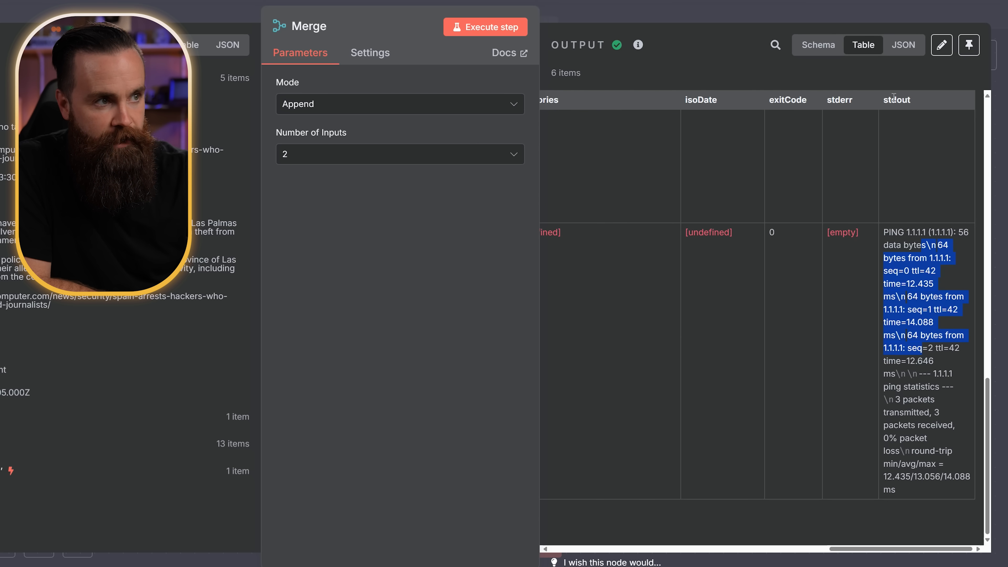
pyautogui.click(714, 3)
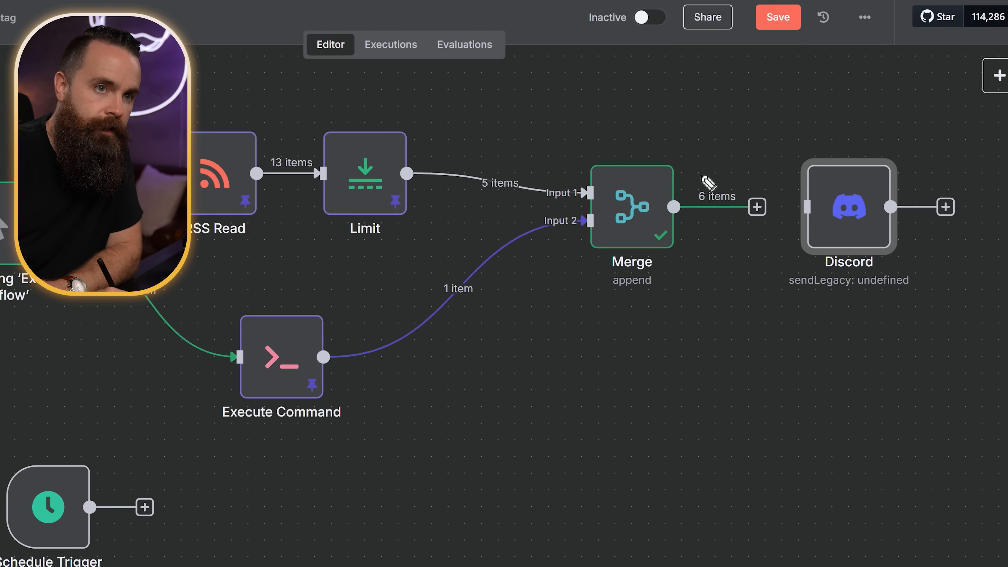
# Connect the Merge node's output to the Discord node and place Discord right beside Merge
pyautogui.moveTo(702, 177); pyautogui.dragTo(695, 216)
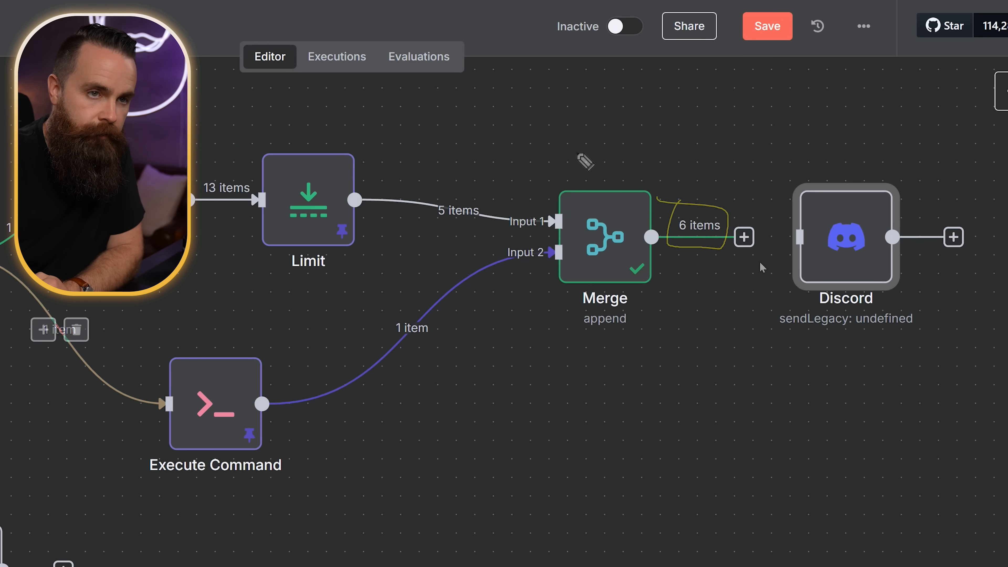
pyautogui.moveTo(744, 237)
pyautogui.mouseDown()
pyautogui.moveTo(800, 237)
pyautogui.moveTo(786, 240)
pyautogui.mouseUp()
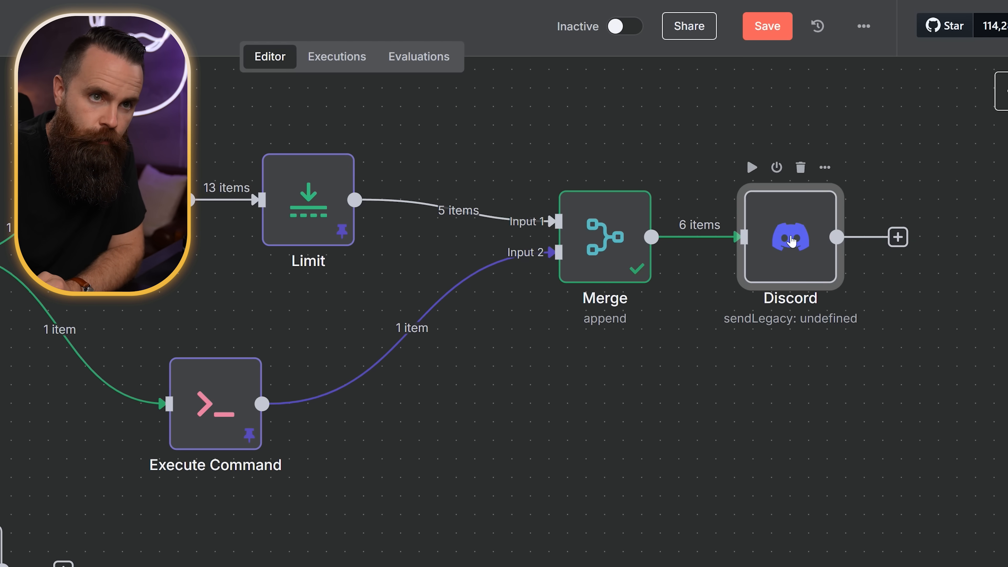
# Append the Merge node's stdout field on a new line below pubDate in the Discord node's message
pyautogui.doubleClick(786, 240)
pyautogui.moveTo(701, 277)
pyautogui.mouseDown()
pyautogui.moveTo(700, 265)
pyautogui.moveTo(700, 277)
pyautogui.mouseUp()
pyautogui.click(625, 283)
pyautogui.press('Return')
pyautogui.press('Return')
pyautogui.press('Return')
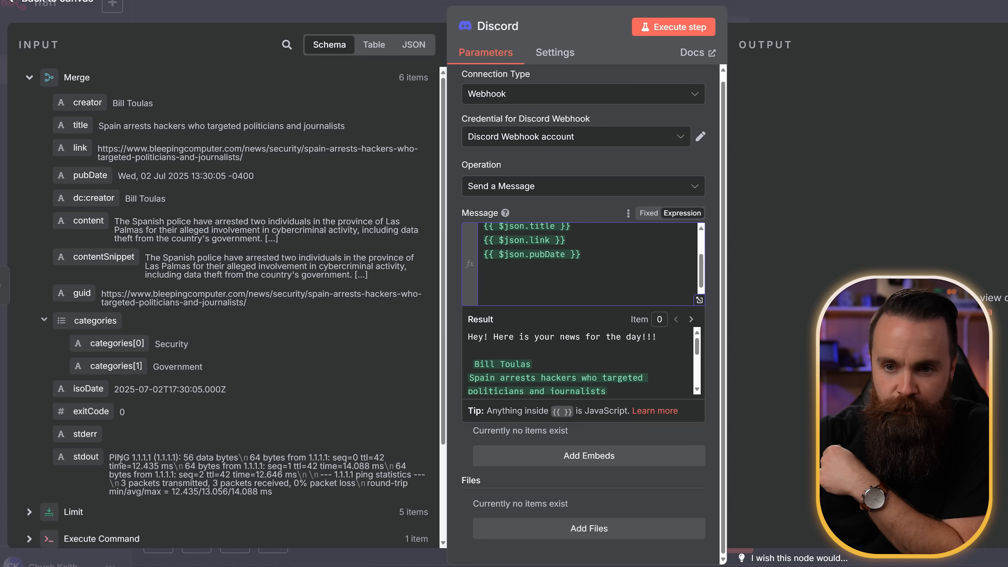
pyautogui.moveTo(119, 460); pyautogui.dragTo(345, 483)
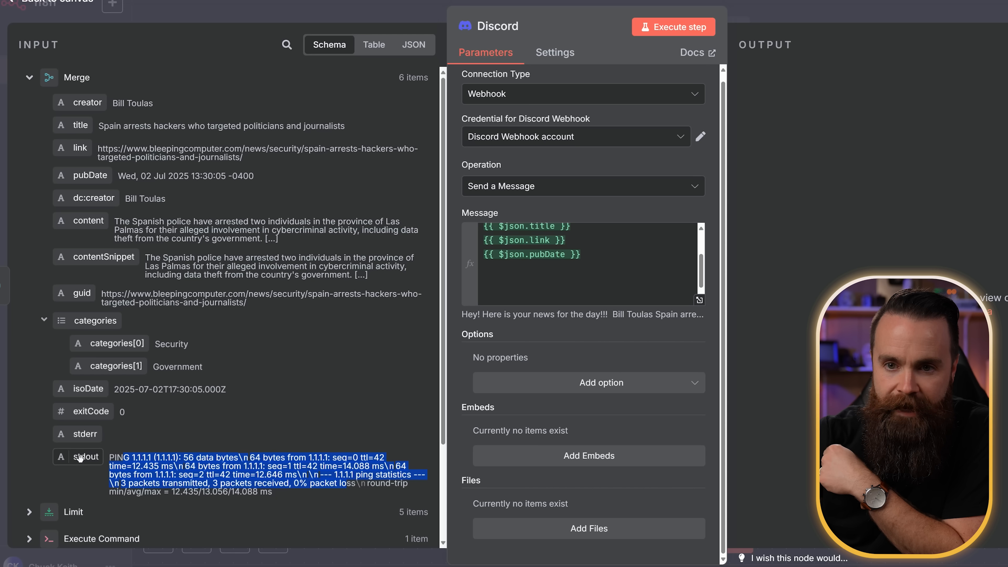
pyautogui.moveTo(83, 459); pyautogui.dragTo(528, 297)
# Execute the Discord node and examine the ping output posted in the sweet-sweet-news channel
pyautogui.click(668, 32)
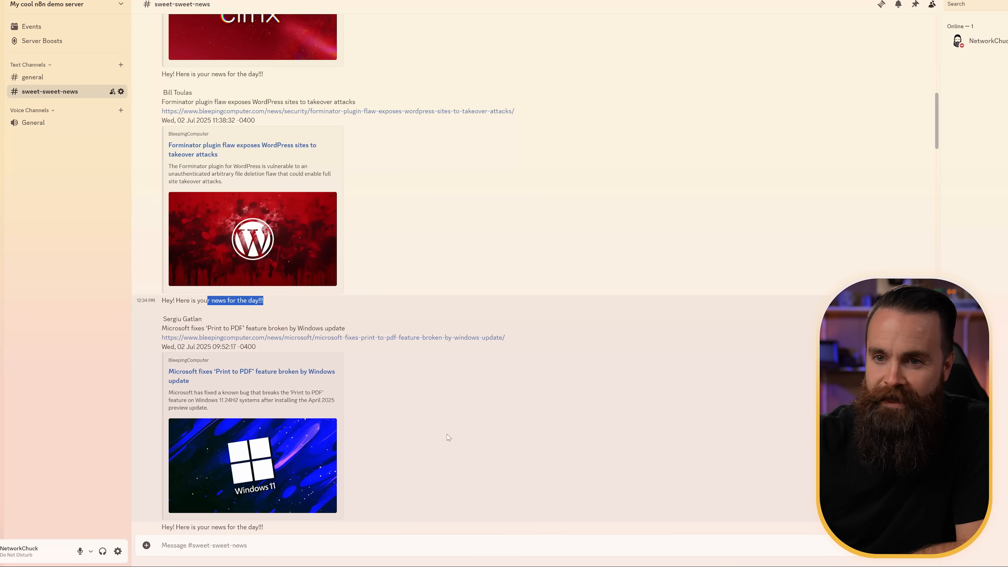
pyautogui.scroll(-6, 464, 405)
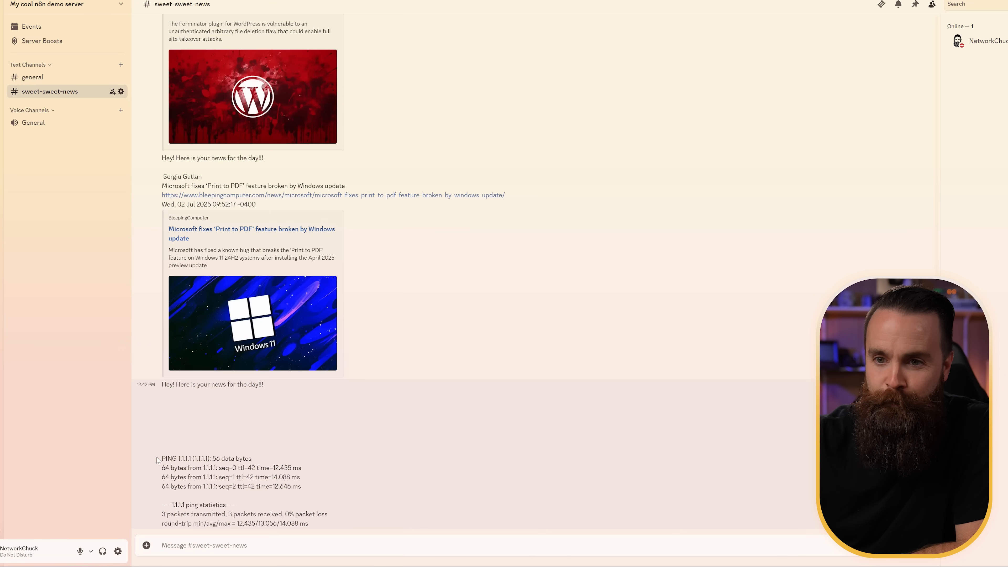
pyautogui.moveTo(158, 460); pyautogui.dragTo(301, 487)
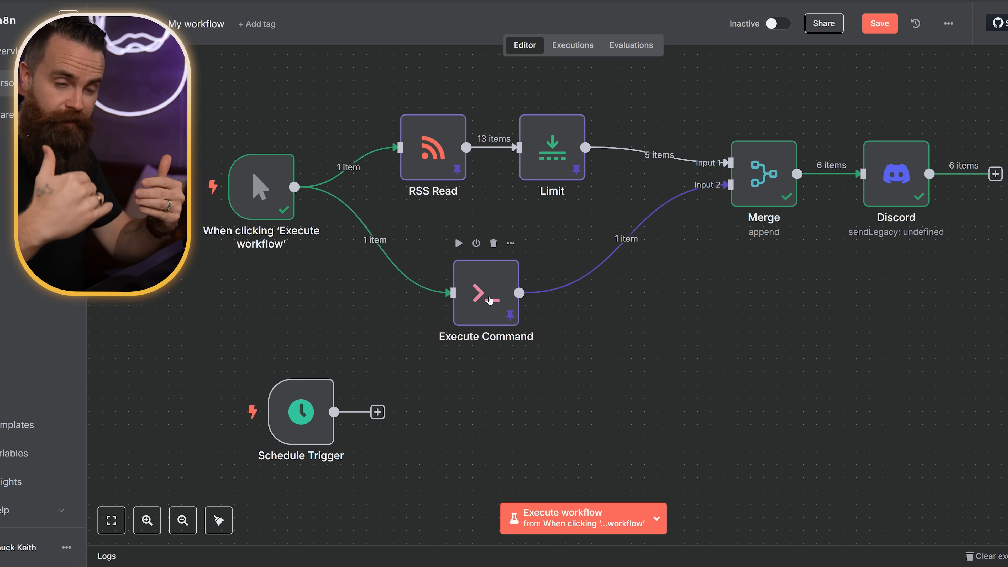
# Search the node library for "ssh" and view the actions offered by the SSH node
pyautogui.click(979, 79)
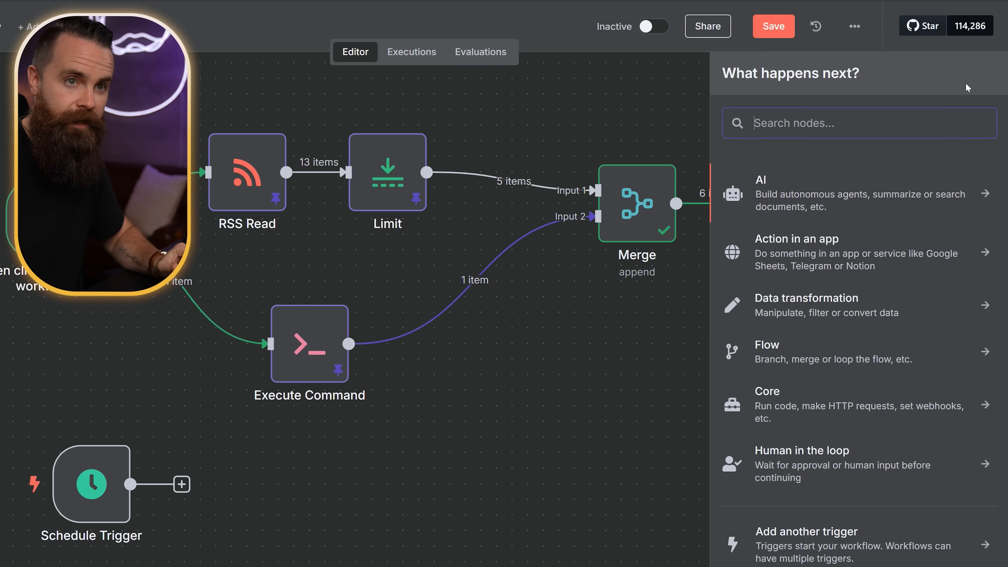
pyautogui.write('ssh')
pyautogui.click(756, 171)
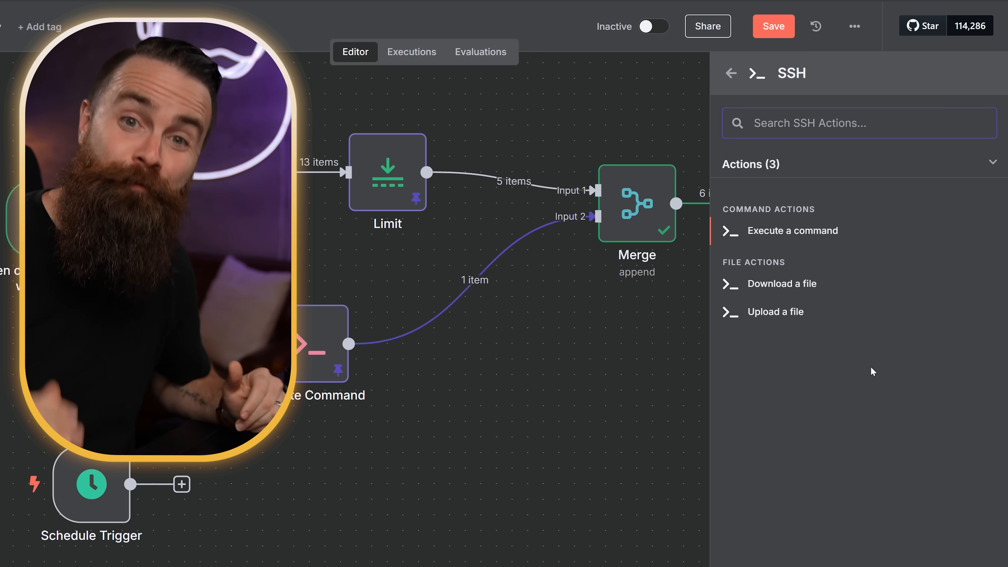
pyautogui.click(652, 106)
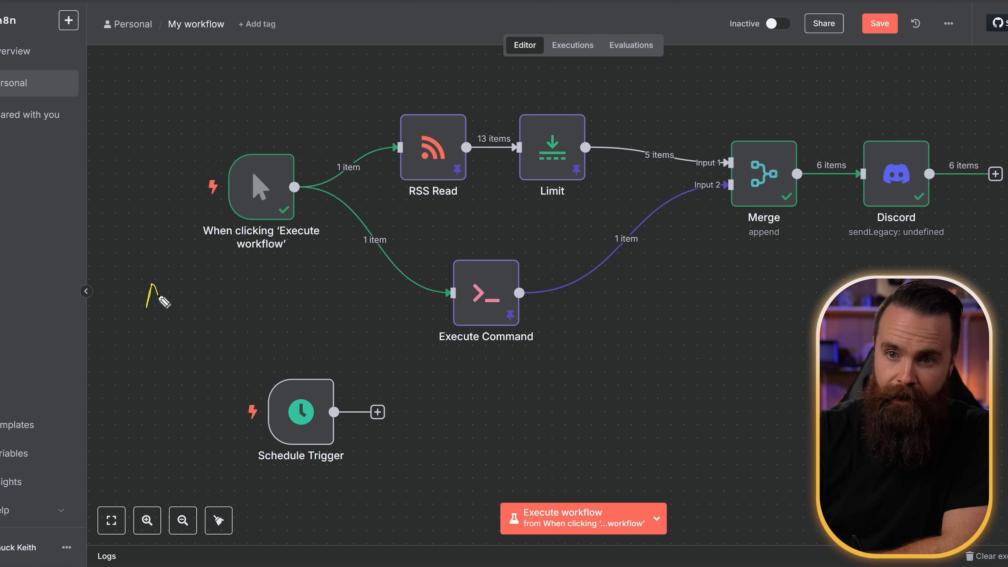
pyautogui.moveTo(169, 286); pyautogui.dragTo(170, 302)
pyautogui.moveTo(118, 276)
pyautogui.mouseDown()
pyautogui.moveTo(120, 293)
pyautogui.moveTo(147, 266)
pyautogui.moveTo(125, 266)
pyautogui.mouseUp()
pyautogui.moveTo(283, 335); pyautogui.dragTo(354, 294)
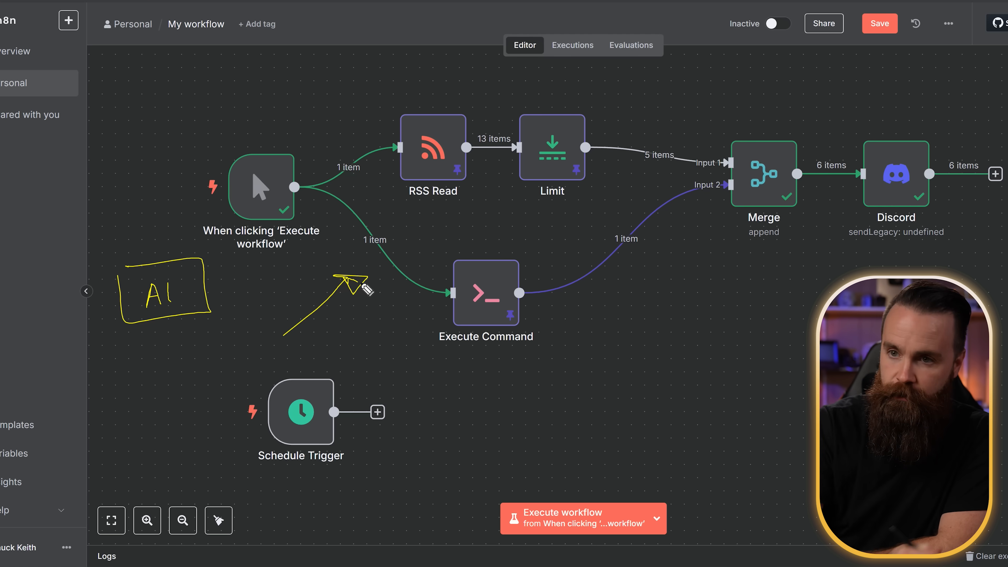
pyautogui.moveTo(635, 141)
pyautogui.mouseDown()
pyautogui.moveTo(680, 166)
pyautogui.moveTo(687, 138)
pyautogui.mouseUp()
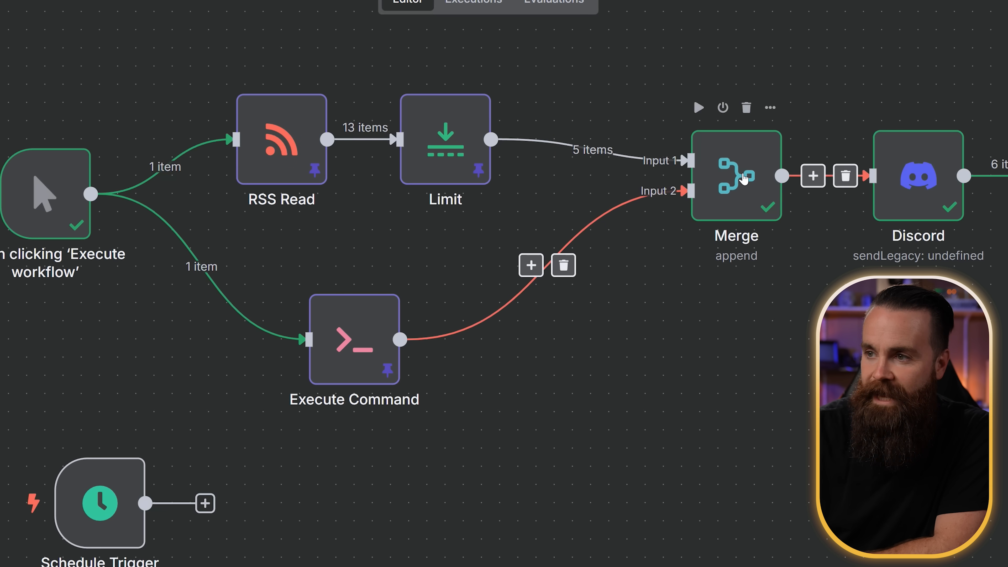
# Shift the Merge and Discord nodes to make room and insert a Basic LLM Chain node between Limit and Merge
pyautogui.moveTo(742, 180); pyautogui.dragTo(757, 234)
pyautogui.moveTo(919, 178); pyautogui.dragTo(984, 197)
pyautogui.moveTo(756, 234); pyautogui.dragTo(809, 196)
pyautogui.click(613, 160)
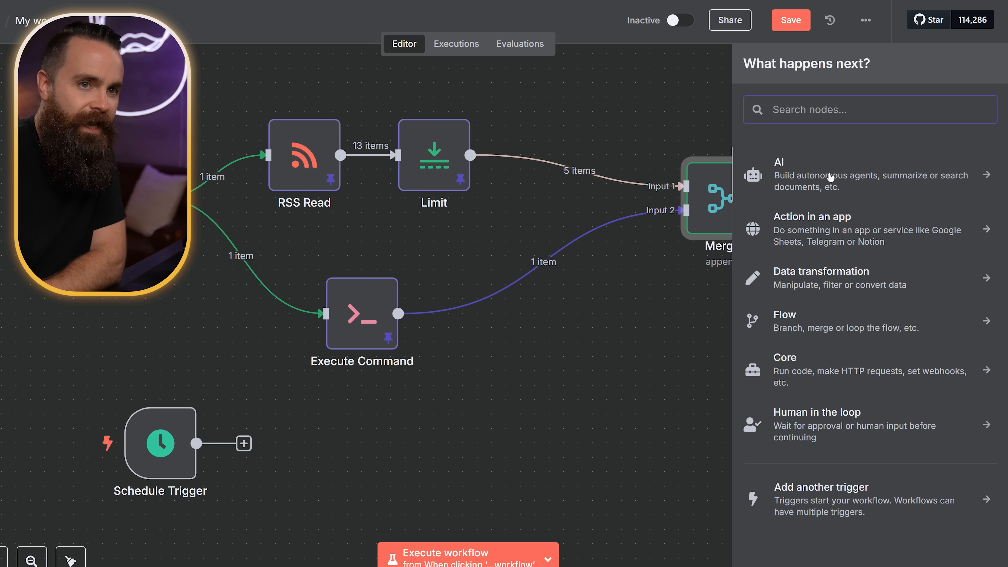
pyautogui.click(830, 177)
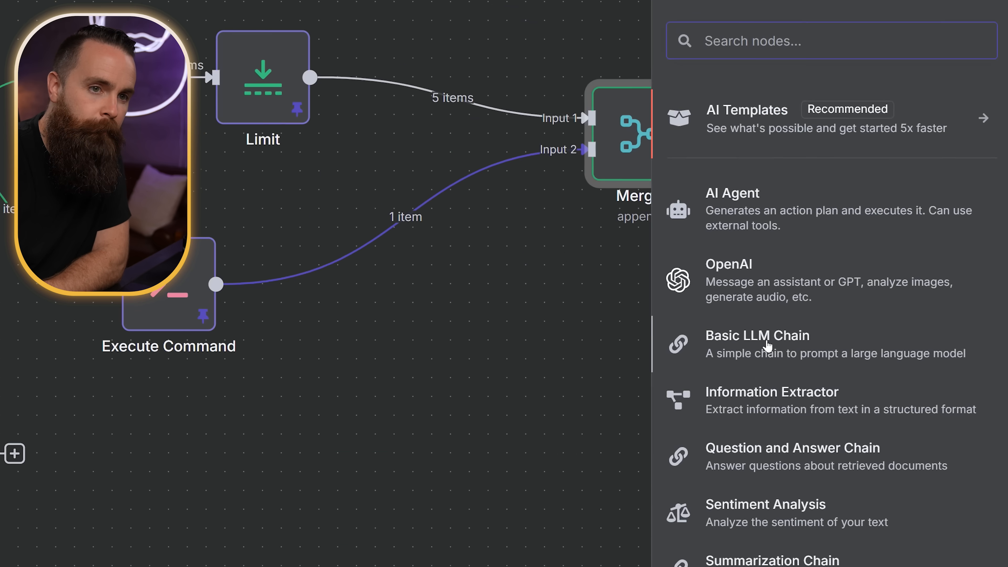
pyautogui.click(800, 349)
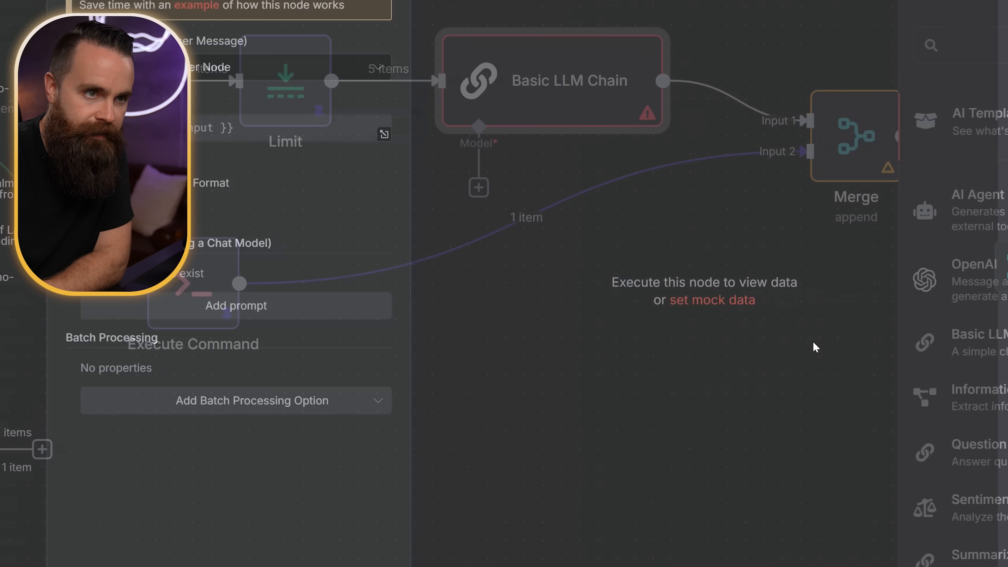
pyautogui.click(803, 23)
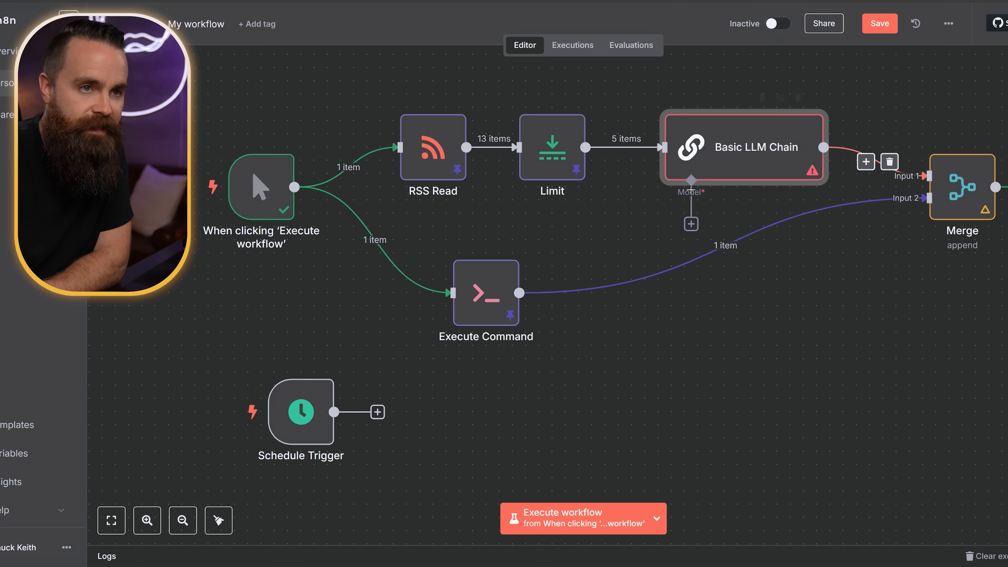
# Tidy up the workflow's node layout around the Basic LLM Chain
pyautogui.moveTo(724, 263)
pyautogui.hotkey('shift', 'alt', 't')
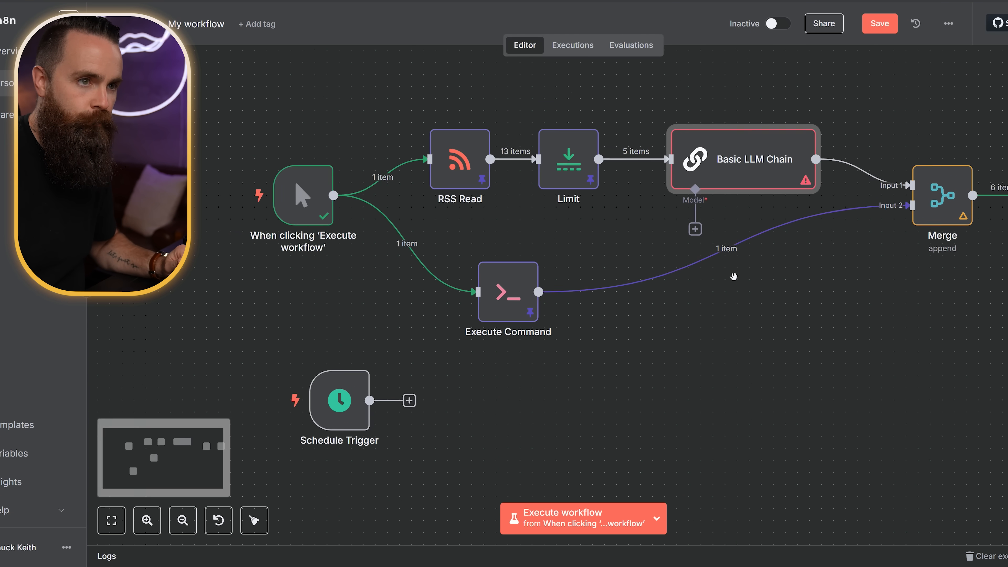
pyautogui.moveTo(907, 209); pyautogui.dragTo(865, 219)
# Attach an Ollama Model to the Basic LLM Chain as its language model
pyautogui.moveTo(714, 90); pyautogui.dragTo(666, 135)
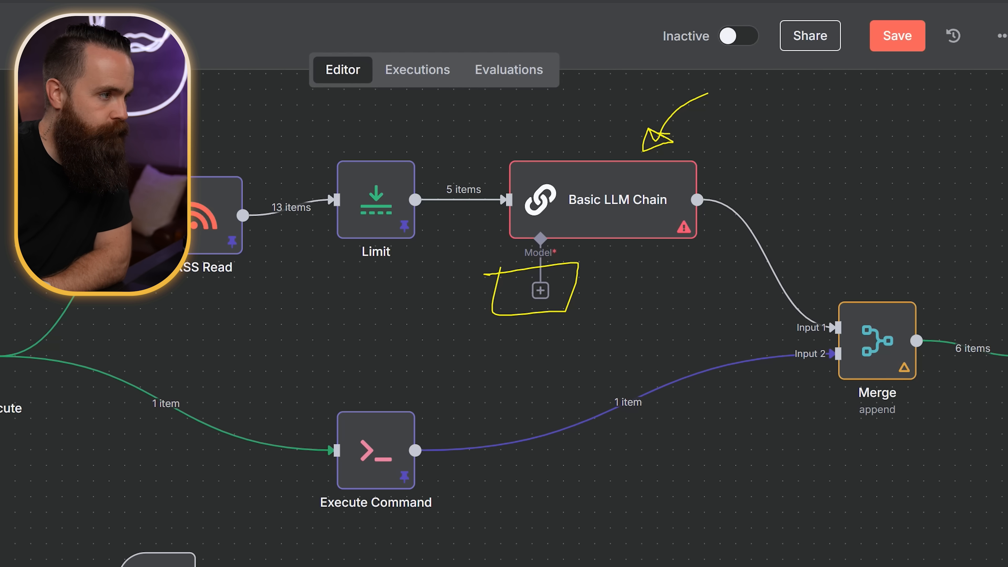
pyautogui.click(545, 292)
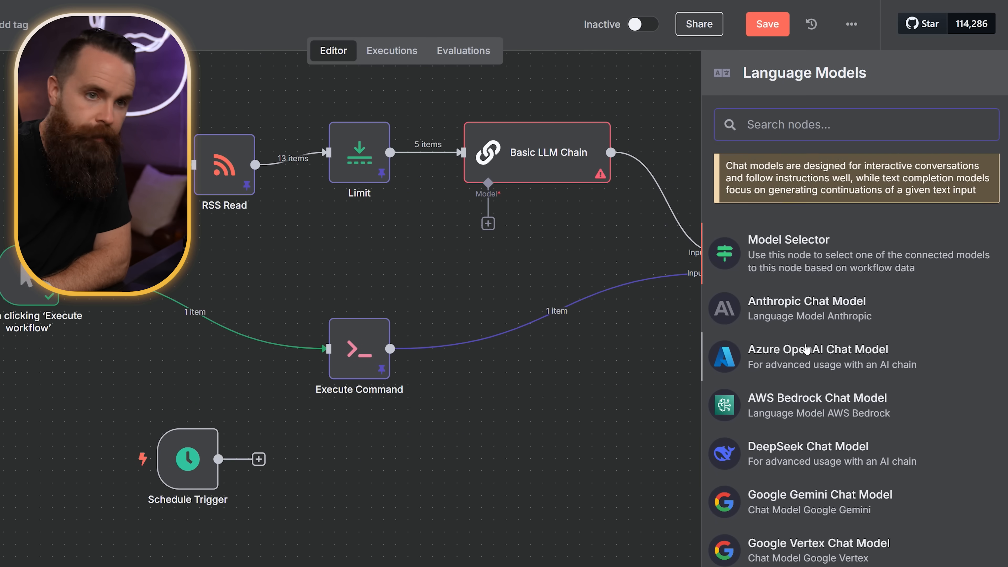
pyautogui.scroll(-3, 792, 296)
pyautogui.scroll(-5, 802, 355)
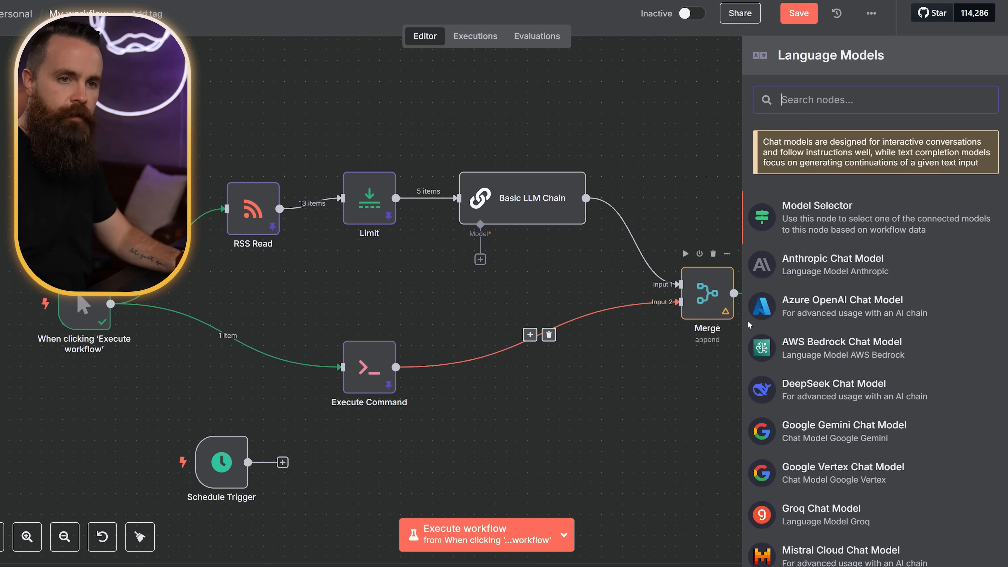
pyautogui.scroll(-5, 784, 390)
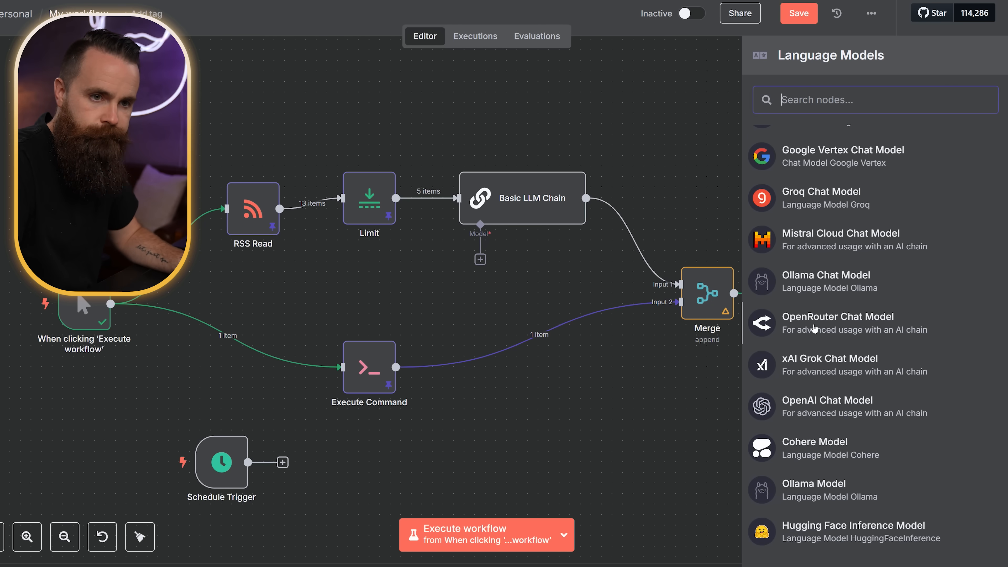
pyautogui.click(823, 494)
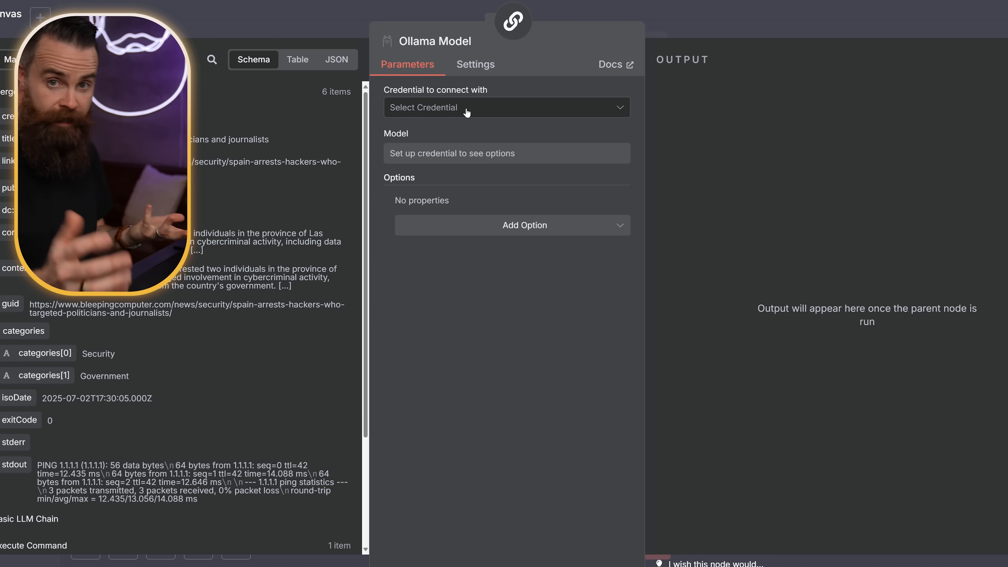
pyautogui.click(468, 107)
pyautogui.click(453, 140)
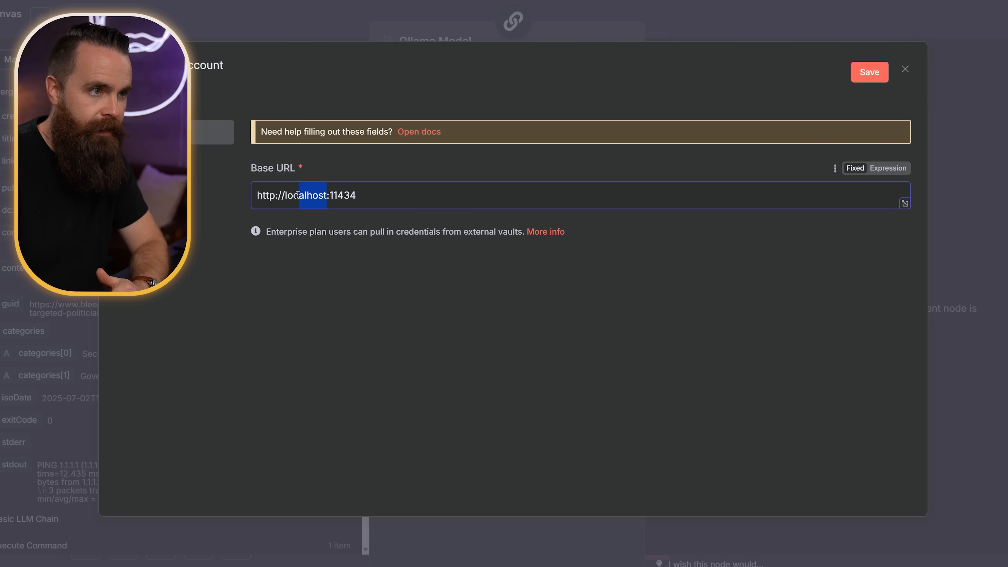
pyautogui.write('10.77.14.30')
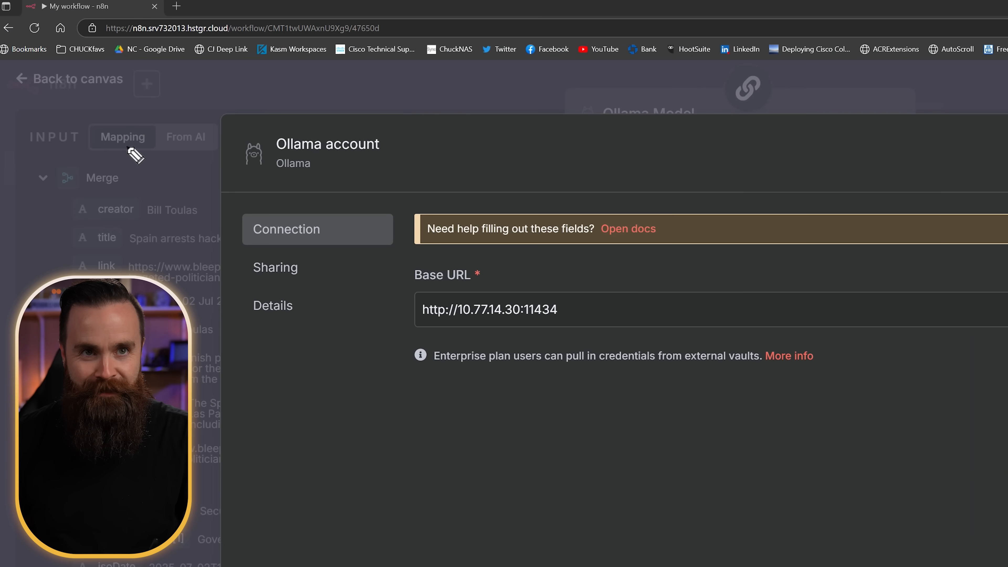
pyautogui.moveTo(24, 70); pyautogui.dragTo(67, 2)
pyautogui.moveTo(472, 338)
pyautogui.mouseDown()
pyautogui.moveTo(473, 470)
pyautogui.moveTo(482, 449)
pyautogui.mouseUp()
pyautogui.moveTo(438, 499); pyautogui.dragTo(440, 500)
pyautogui.moveTo(451, 500); pyautogui.dragTo(468, 512)
pyautogui.moveTo(472, 506); pyautogui.dragTo(483, 505)
pyautogui.moveTo(489, 502); pyautogui.dragTo(489, 519)
pyautogui.moveTo(485, 503); pyautogui.dragTo(491, 509)
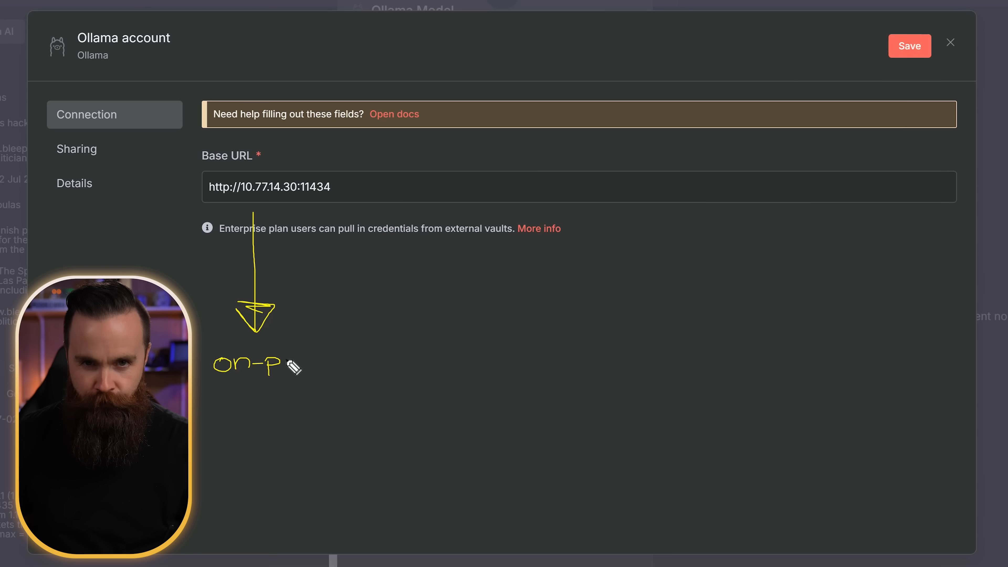
pyautogui.moveTo(287, 367); pyautogui.dragTo(302, 355)
pyautogui.moveTo(296, 360); pyautogui.dragTo(323, 356)
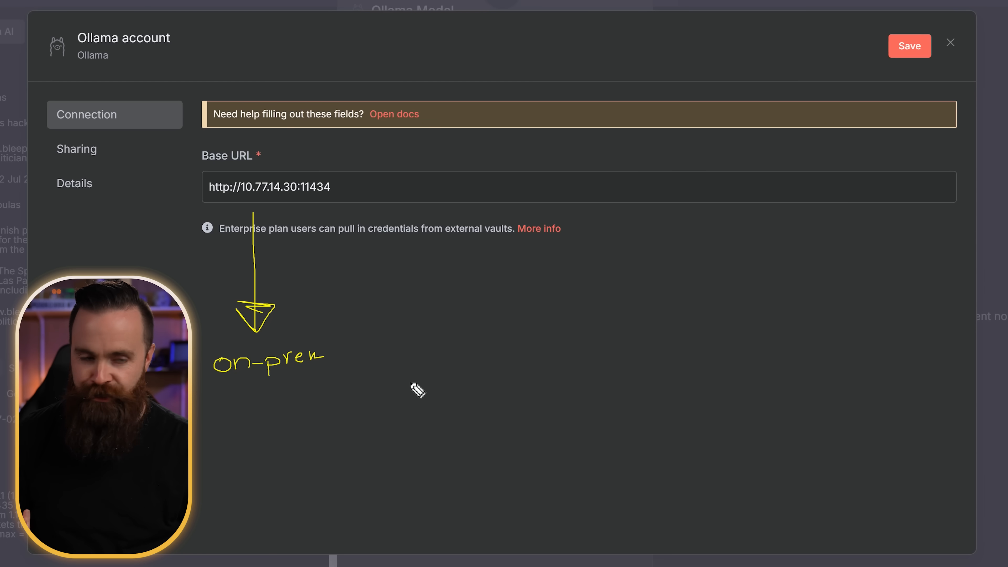
pyautogui.moveTo(377, 329); pyautogui.dragTo(380, 368)
pyautogui.moveTo(385, 342); pyautogui.dragTo(384, 360)
pyautogui.moveTo(380, 349); pyautogui.dragTo(397, 346)
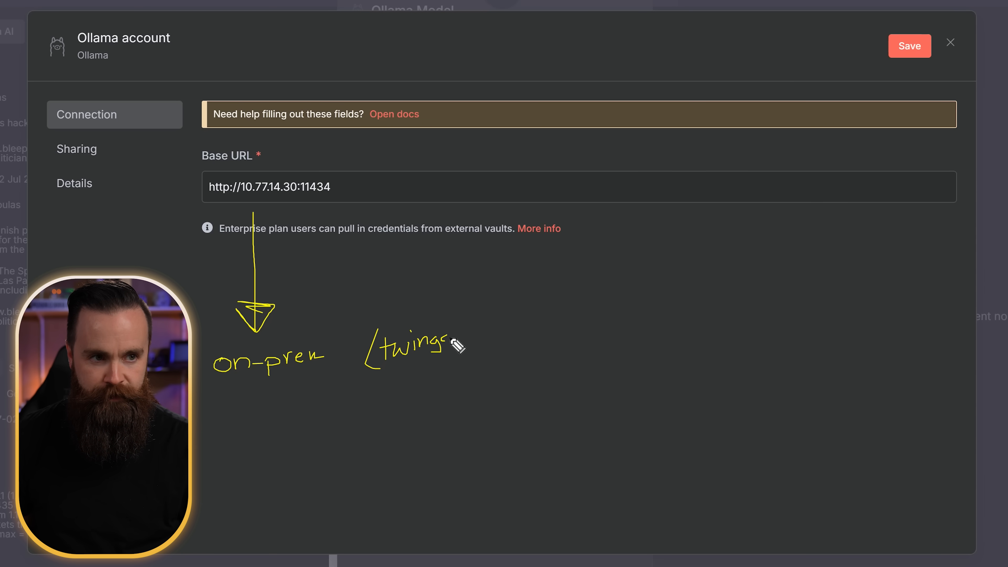
pyautogui.moveTo(475, 321); pyautogui.dragTo(481, 342)
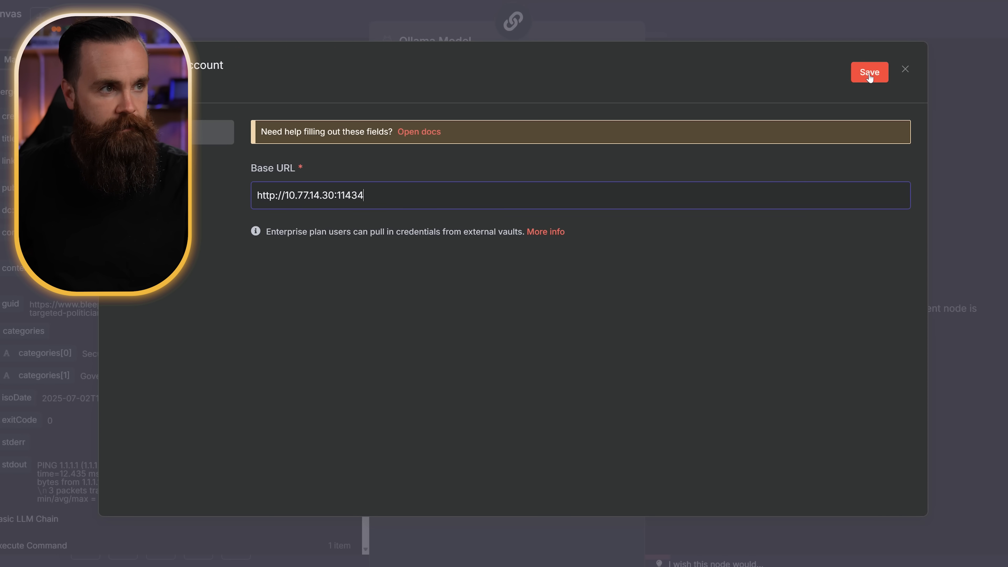
# Save the Ollama credential and use llama3.2 as the Ollama Model node's model
pyautogui.click(869, 72)
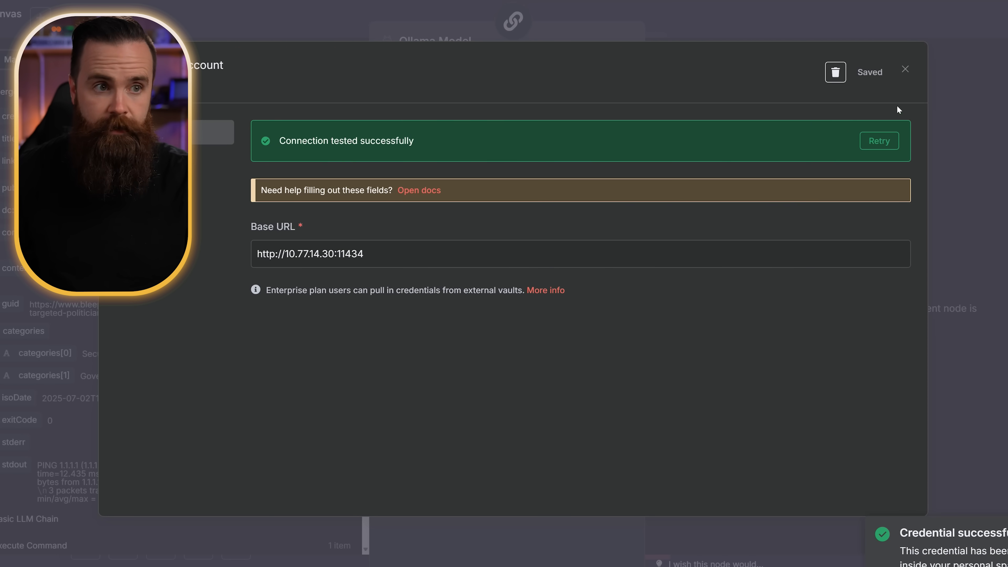
pyautogui.click(905, 69)
pyautogui.click(448, 161)
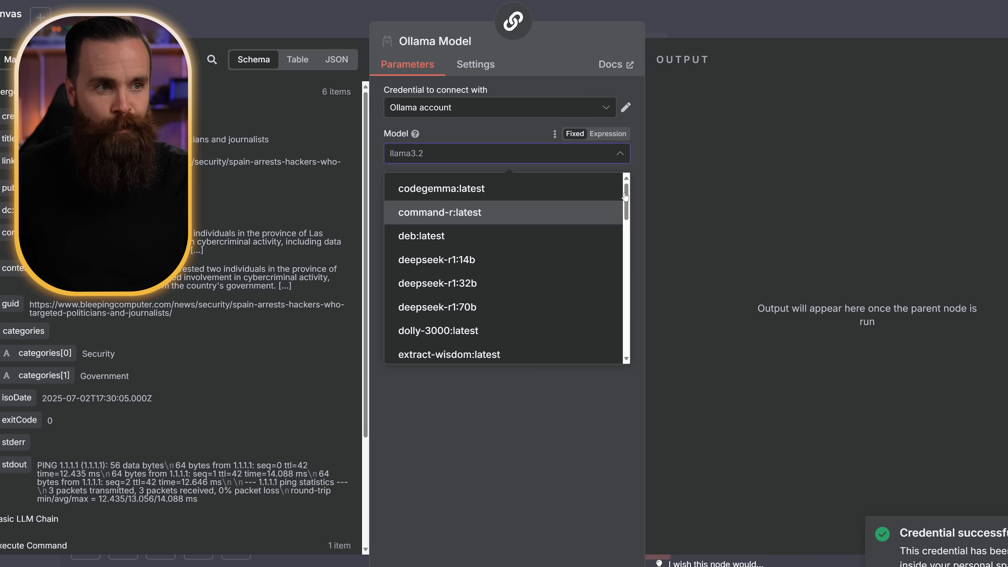
pyautogui.scroll(-8, 621, 305)
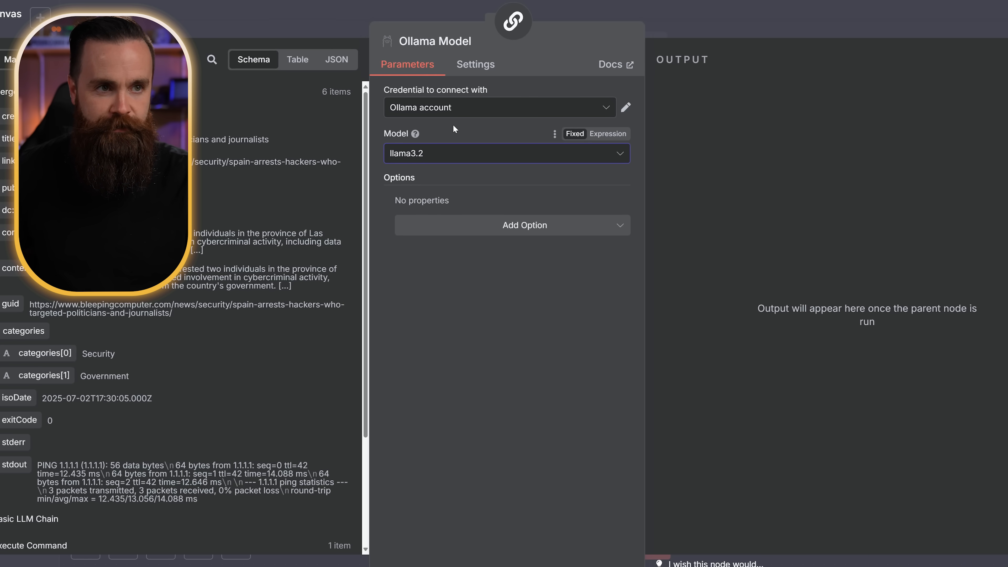
# Return to the canvas and place the Ollama Model node just below the Basic LLM Chain's model connector
pyautogui.click(720, 17)
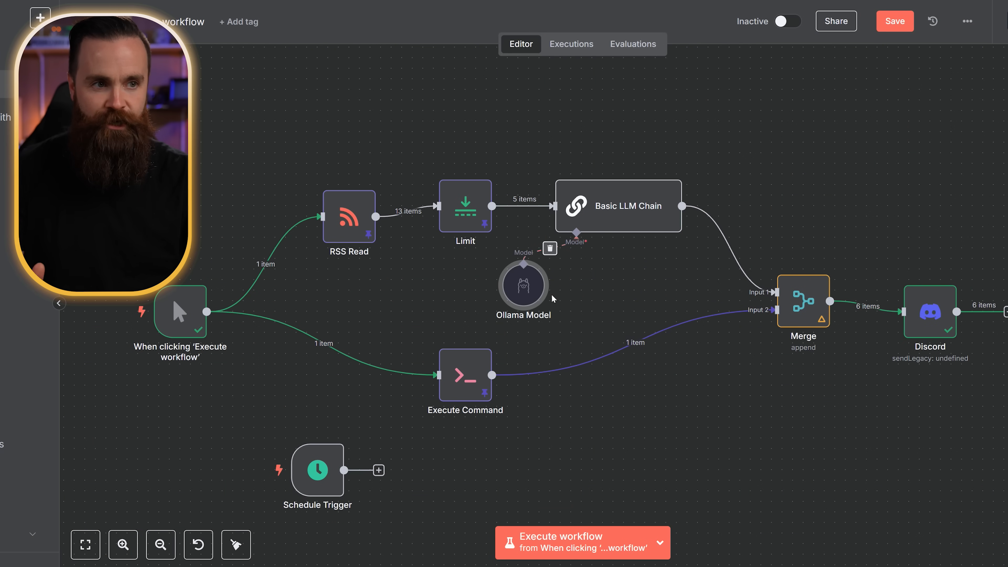
pyautogui.moveTo(548, 296); pyautogui.dragTo(569, 307)
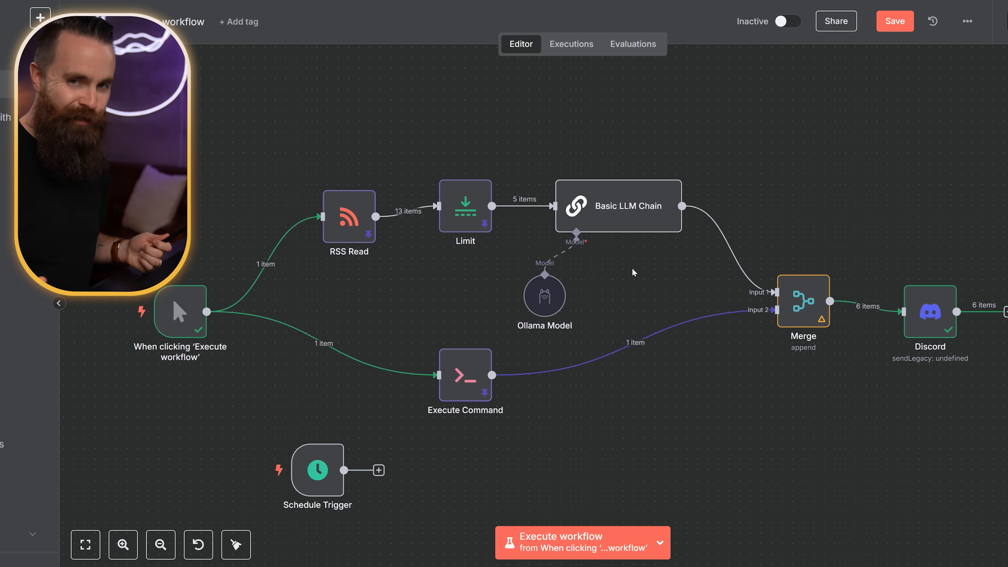
# Define the Basic LLM Chain's prompt as "Hey, your job is to summarize this article in two sentences. Go!!" followed by the article's content field
pyautogui.doubleClick(626, 213)
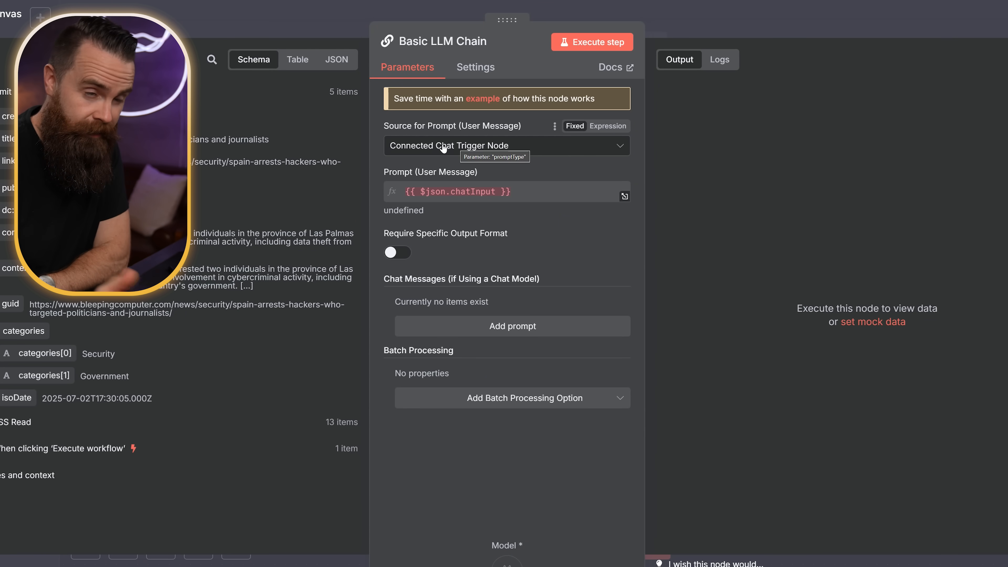
pyautogui.click(464, 147)
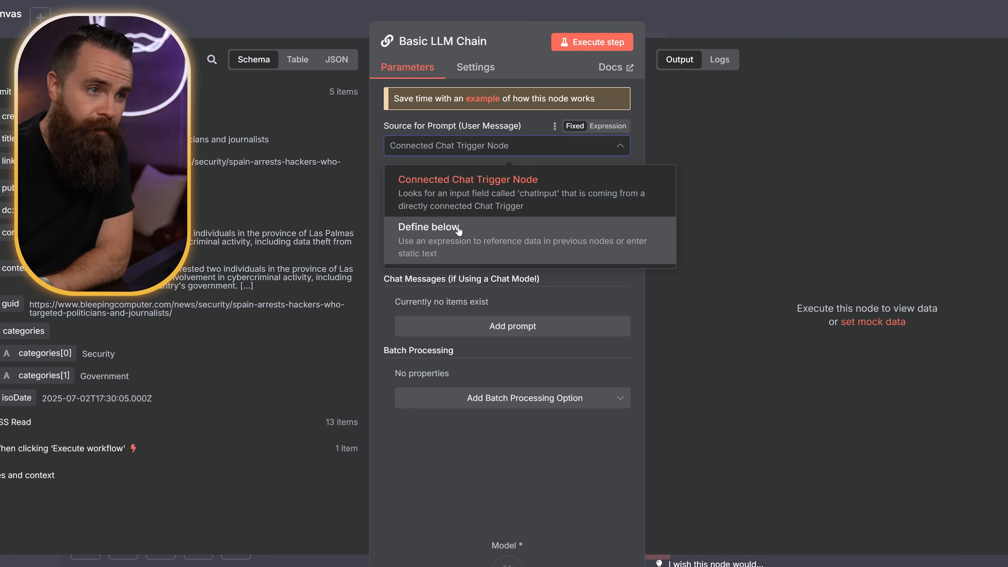
pyautogui.click(492, 235)
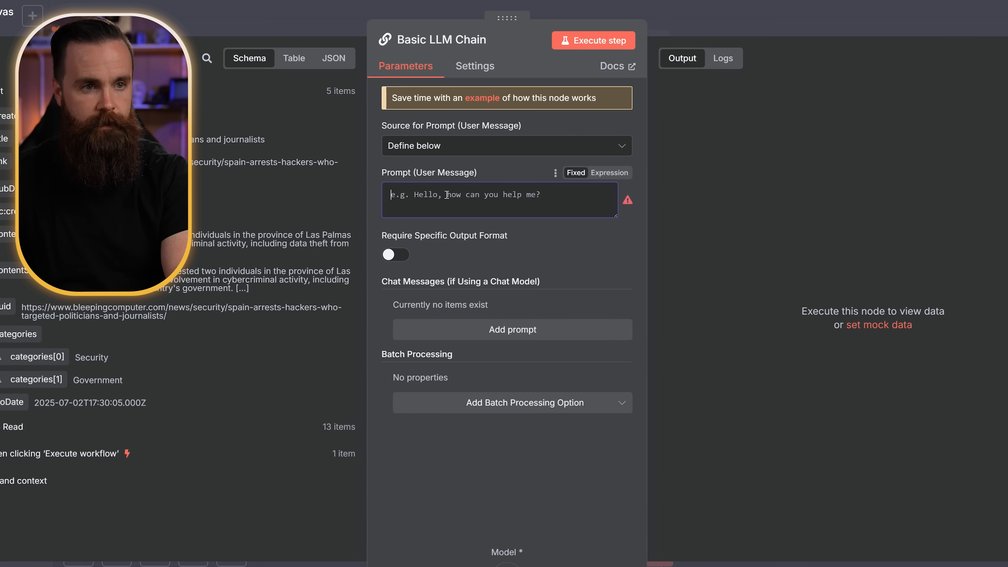
pyautogui.write('Hey, your job is to summarize this article in')
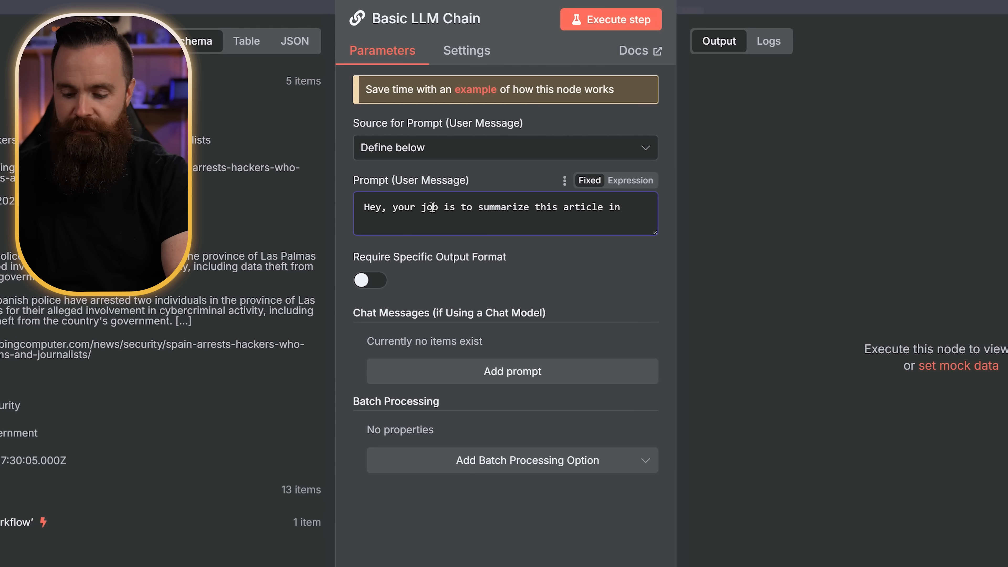
pyautogui.press('Return')
pyautogui.press('Return')
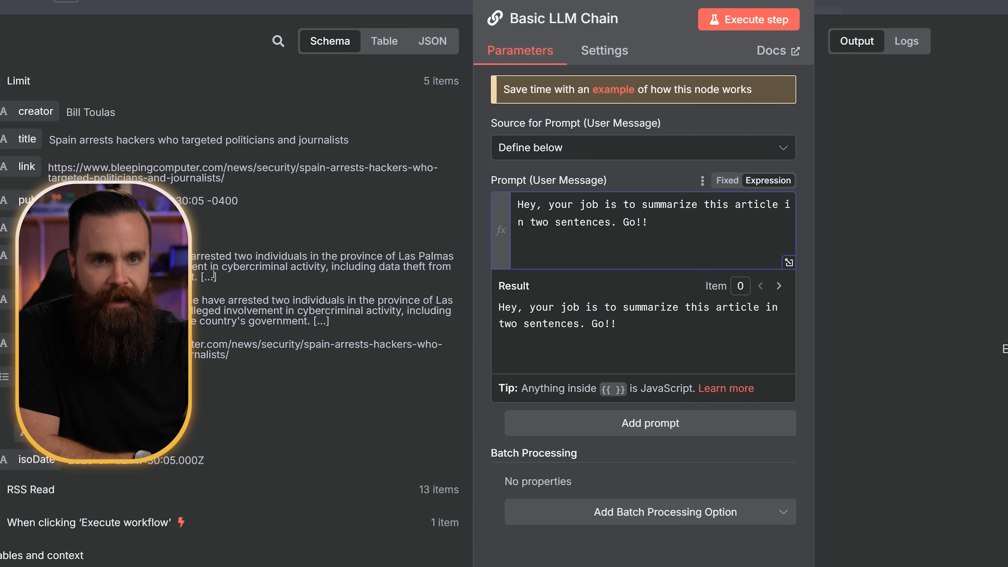
pyautogui.moveTo(46, 254); pyautogui.dragTo(568, 258)
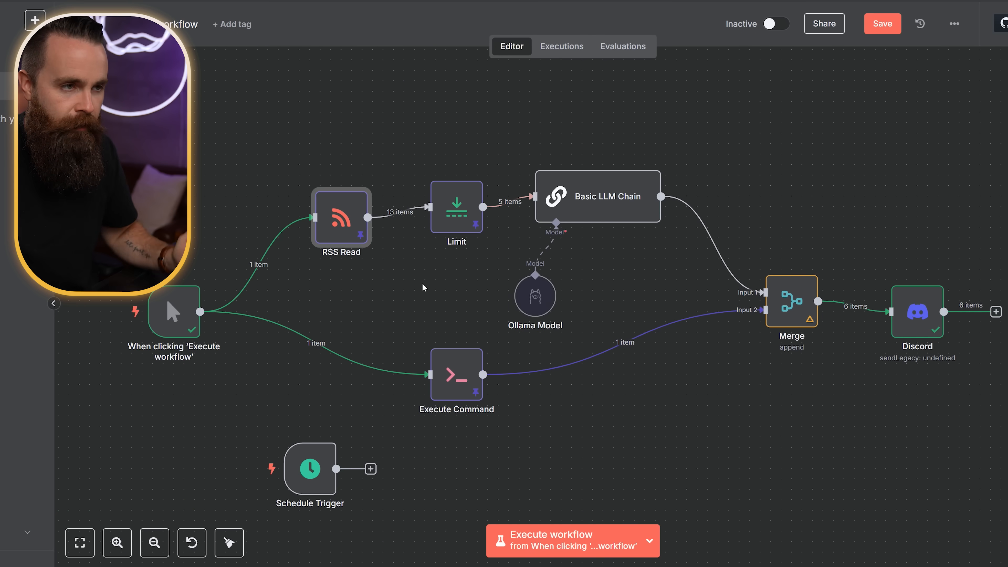
pyautogui.doubleClick(335, 224)
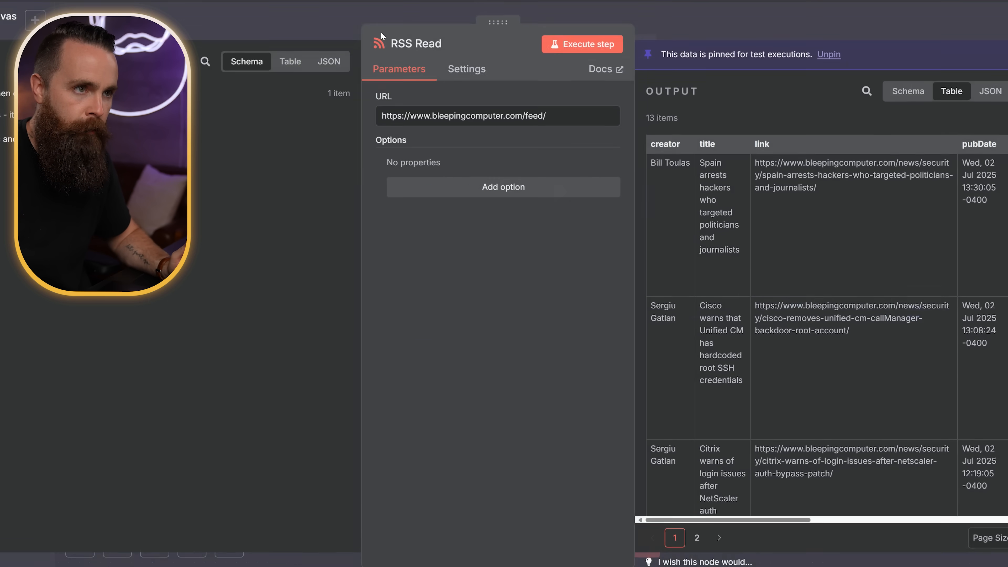
pyautogui.press('BackSpace')
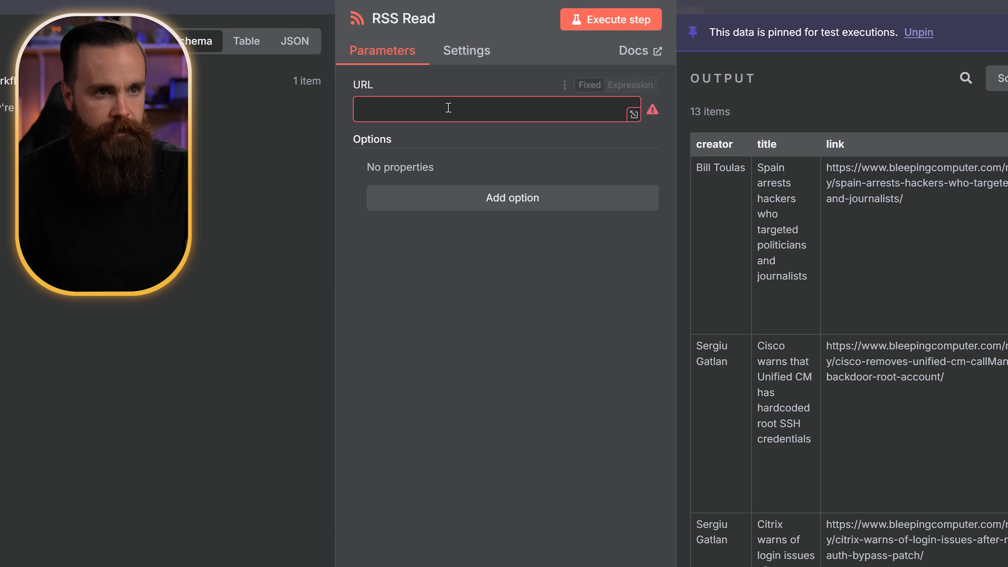
pyautogui.click(445, 105)
pyautogui.write('https://krebsonsecurity.com/feed/')
pyautogui.click(608, 24)
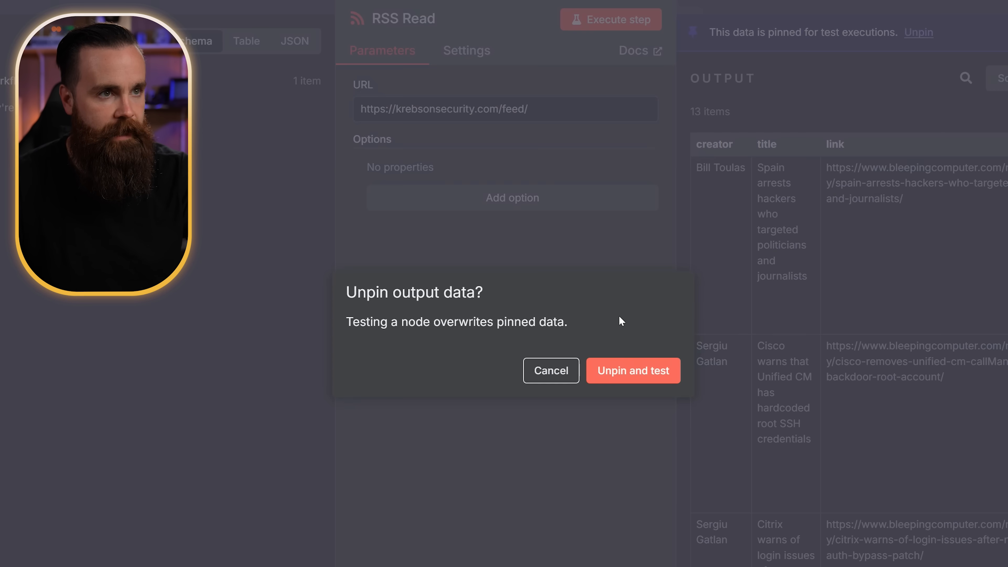
pyautogui.click(621, 358)
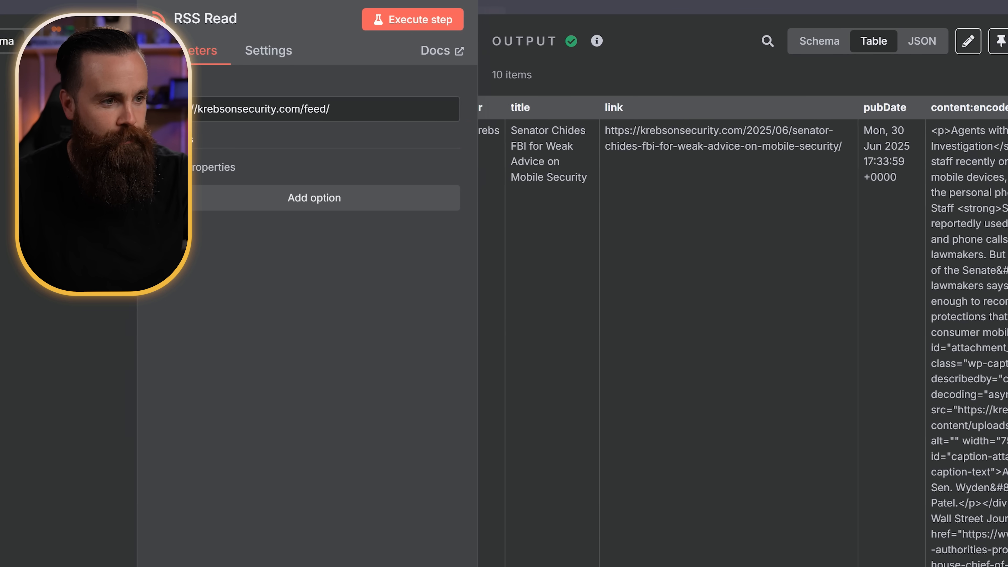
# Look through the fetched articles' encoded content and pin the RSS Read output
pyautogui.hscroll(10, 734, 342)
pyautogui.scroll(-15, 694, 401)
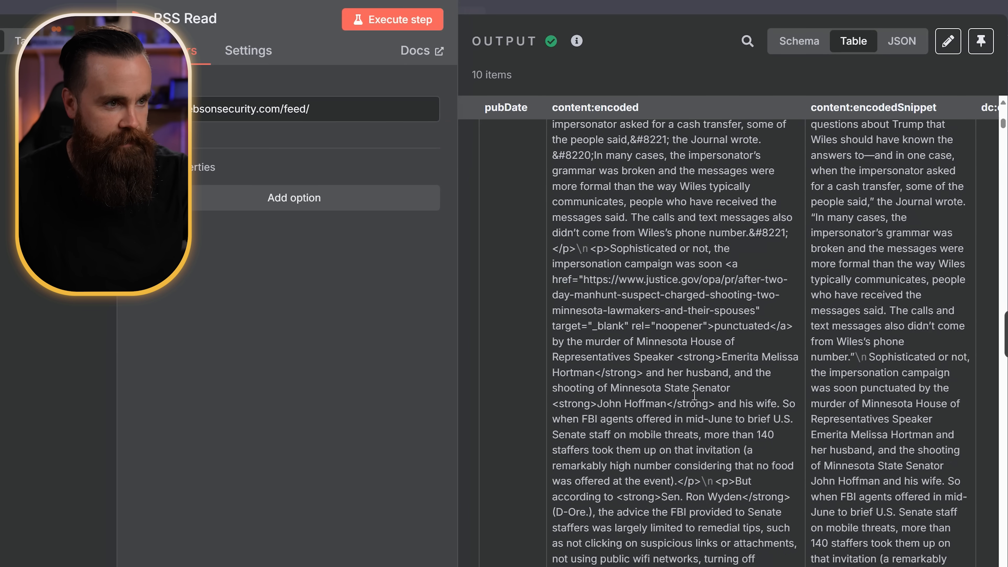
pyautogui.scroll(8, 694, 402)
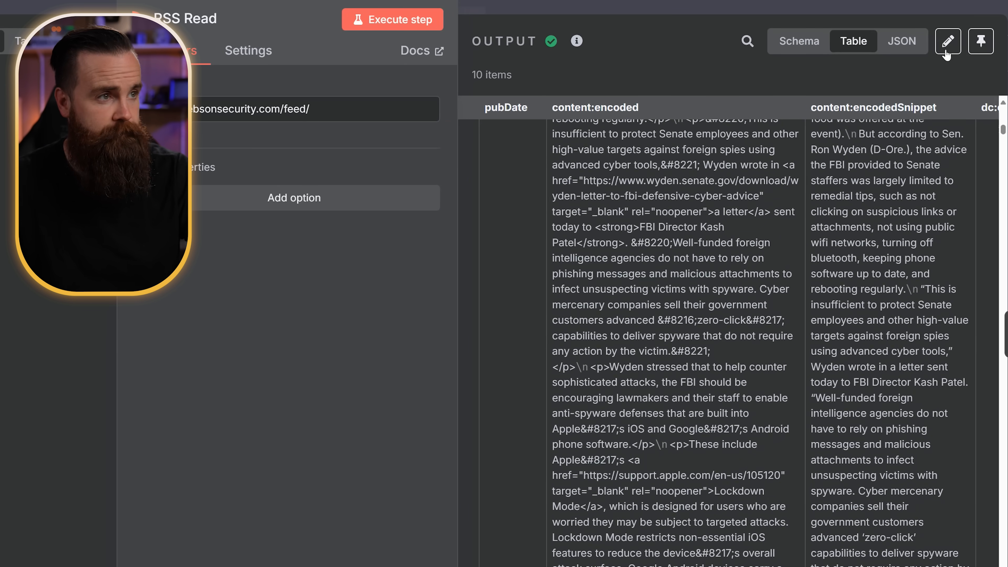
pyautogui.click(981, 41)
pyautogui.press('Escape')
# Execute the Limit node on the new feed items, replacing its pinned data, and pin the fresh output
pyautogui.doubleClick(456, 213)
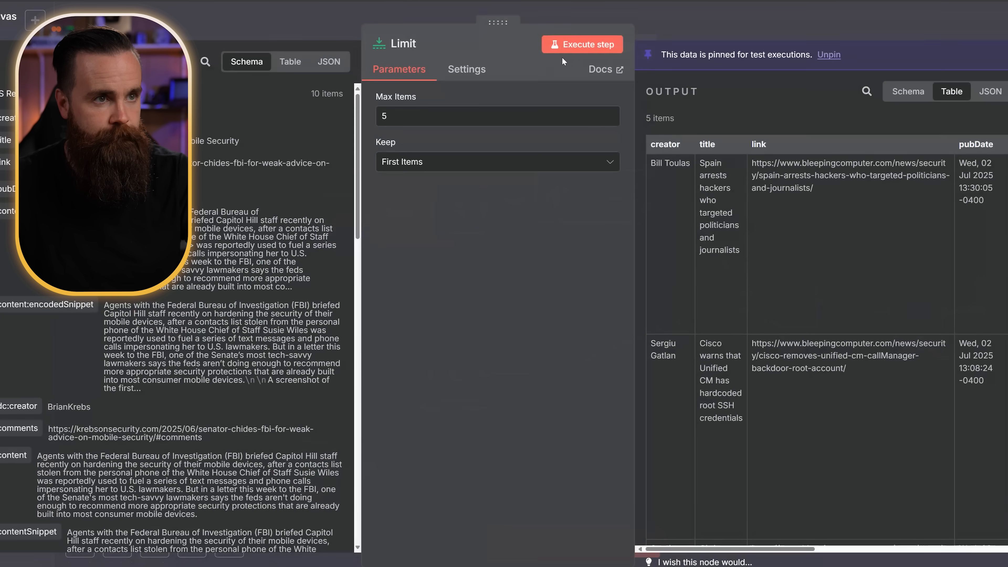
pyautogui.click(574, 45)
pyautogui.click(588, 326)
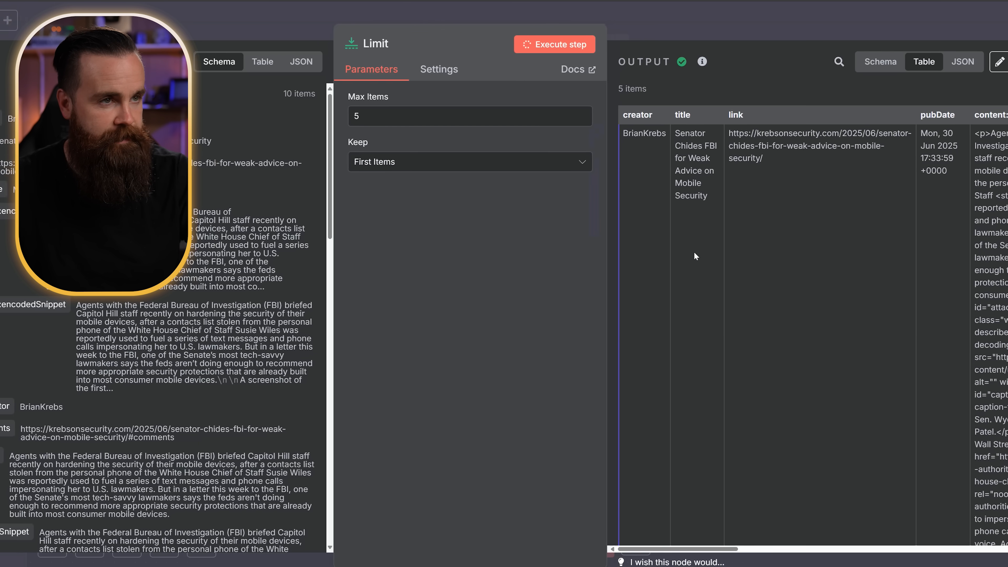
pyautogui.click(985, 67)
pyautogui.click(850, 19)
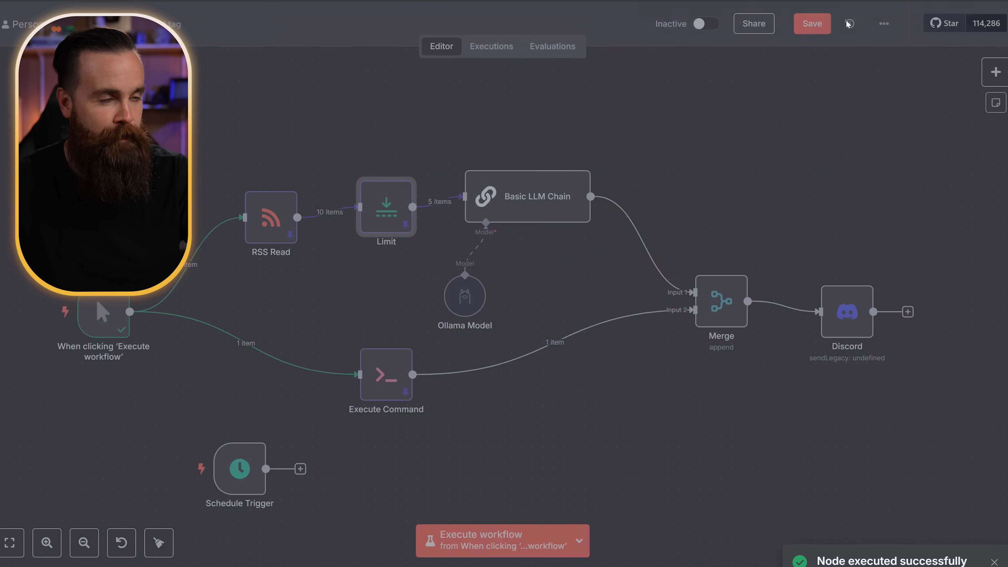
# Insert the content:encoded field below the Basic LLM Chain's prompt text and check the resolved prompt in the expanded expression editor
pyautogui.doubleClick(535, 199)
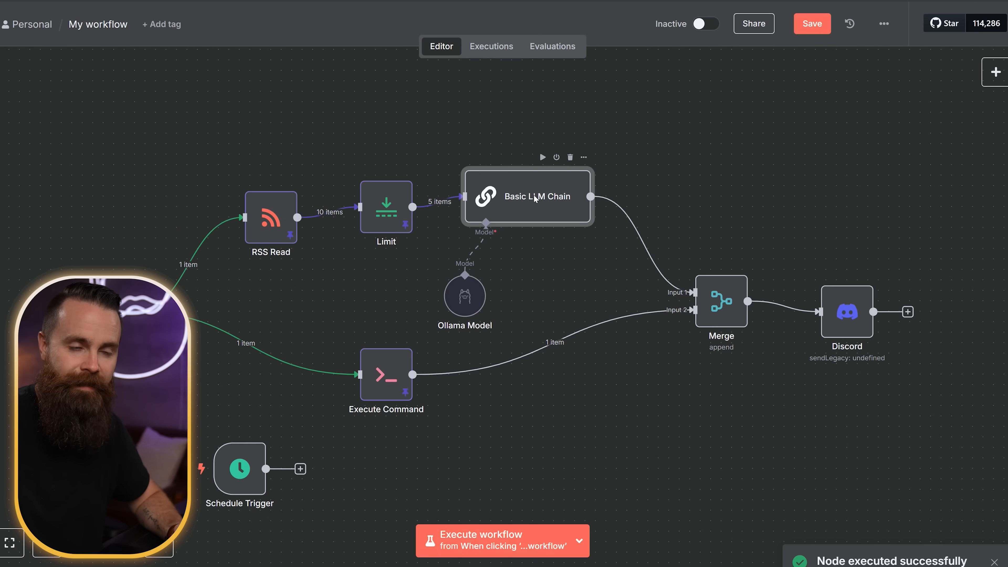
pyautogui.moveTo(101, 214); pyautogui.dragTo(477, 237)
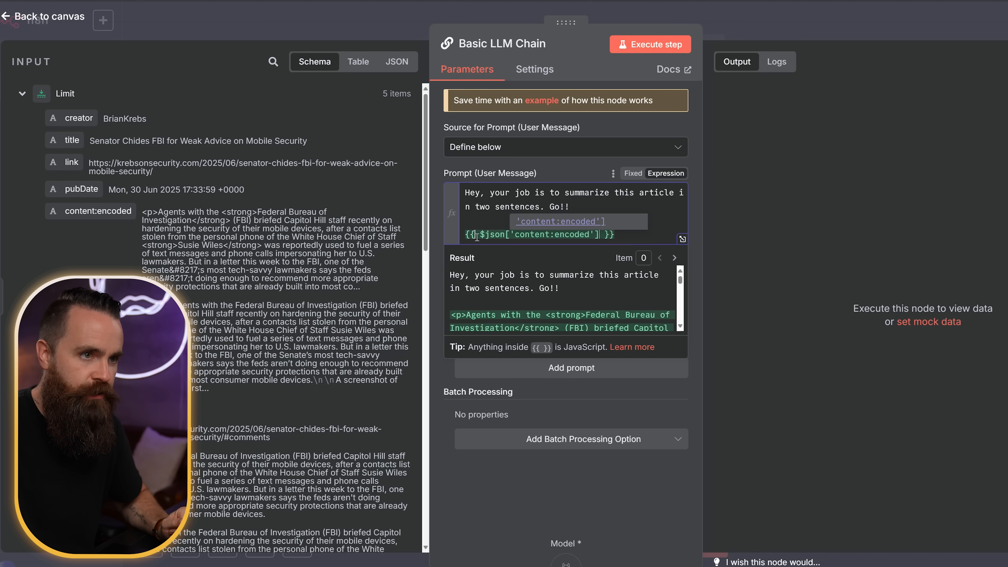
pyautogui.click(682, 240)
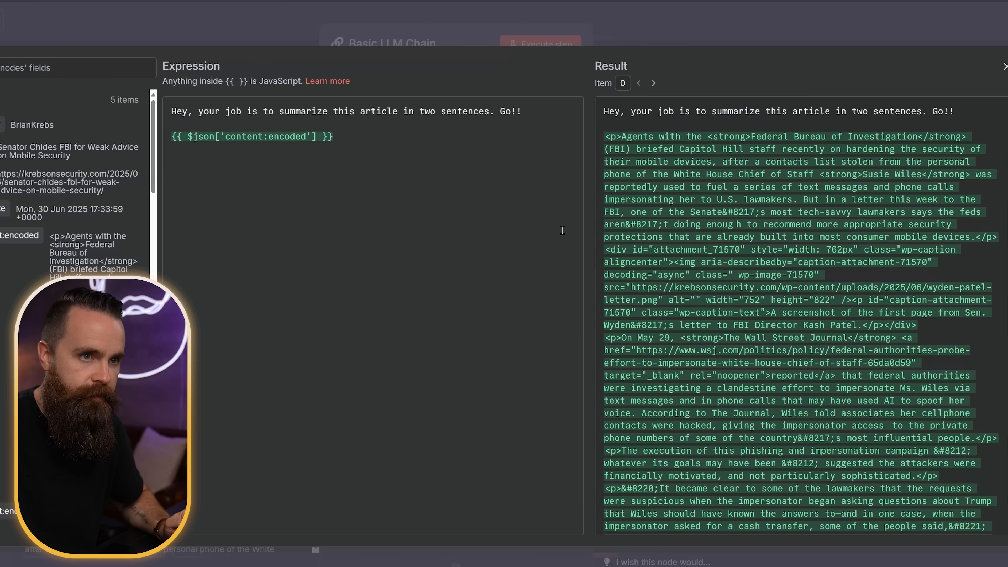
pyautogui.scroll(-10, 899, 313)
pyautogui.scroll(-3, 898, 314)
pyautogui.press('Escape')
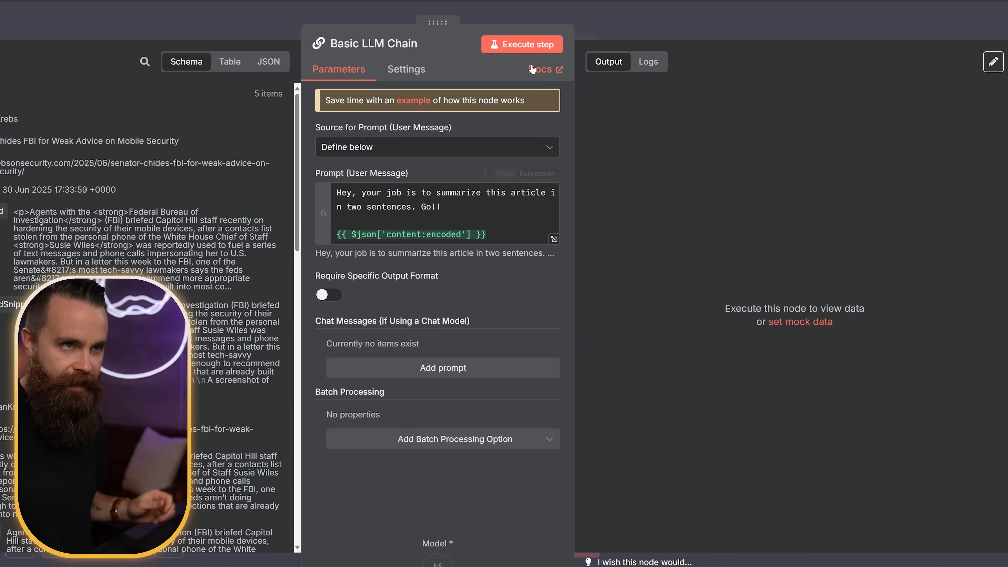
# Execute the Basic LLM Chain and shift the Ollama Model node slightly to the left beneath it
pyautogui.click(517, 50)
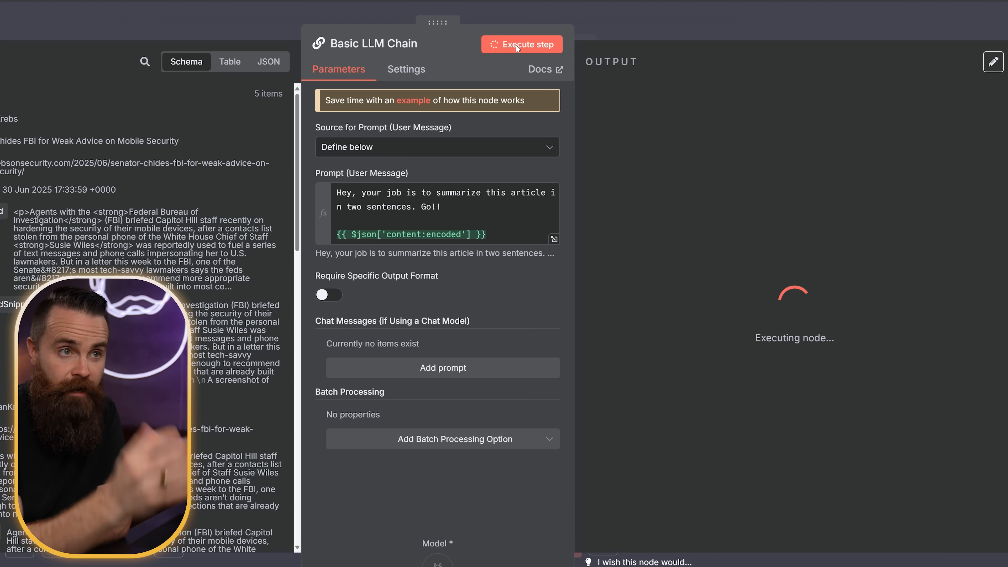
pyautogui.click(628, 16)
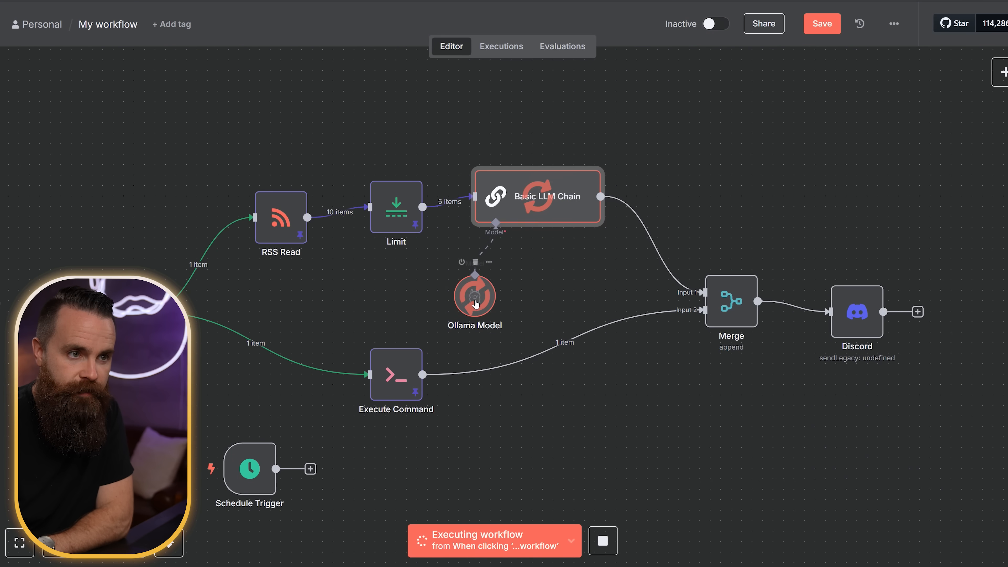
pyautogui.moveTo(476, 304); pyautogui.dragTo(444, 304)
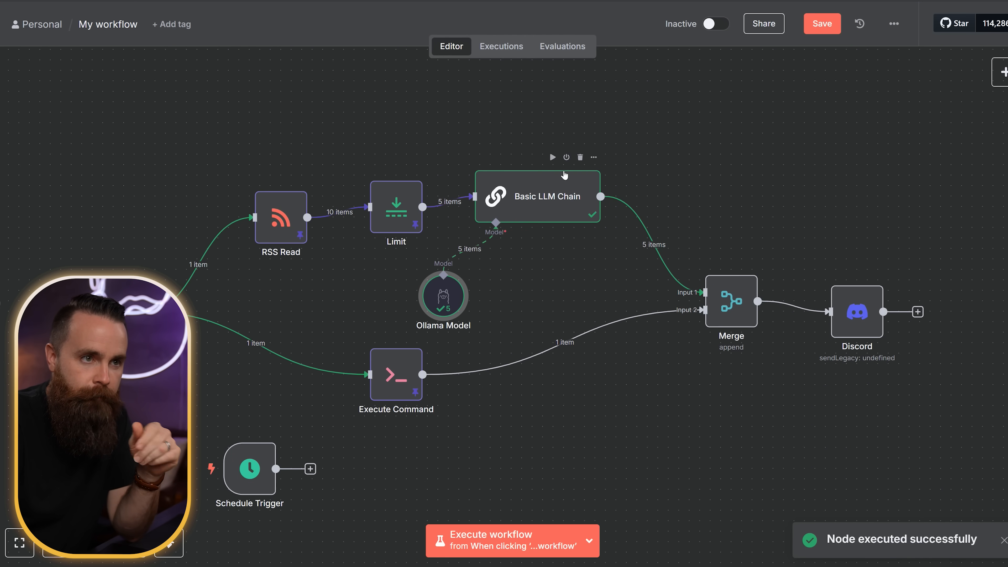
# Examine the article summaries generated by the Ollama model in the Basic LLM Chain's output
pyautogui.doubleClick(536, 197)
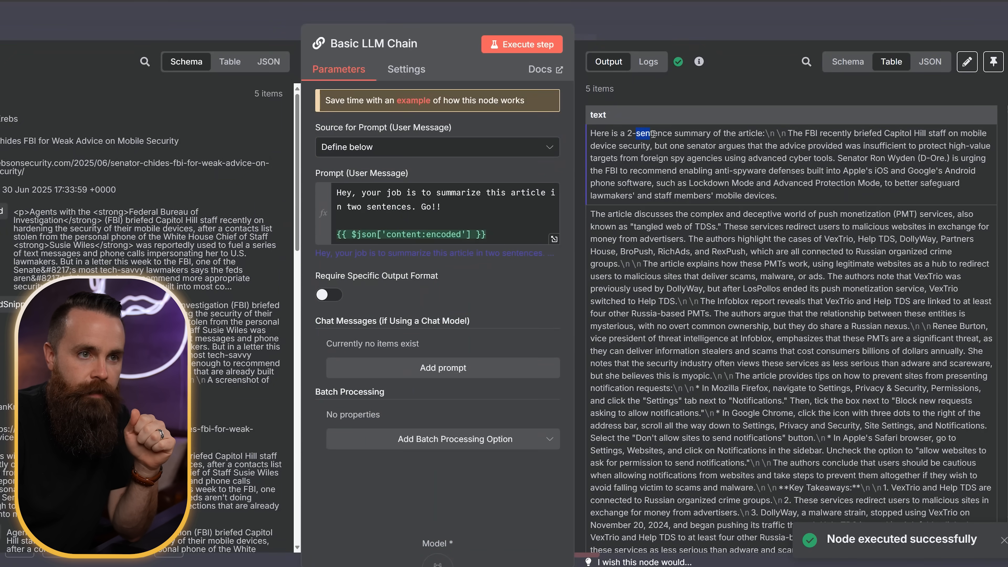
pyautogui.scroll(-7, 751, 294)
pyautogui.scroll(7, 751, 295)
pyautogui.scroll(-7, 677, 268)
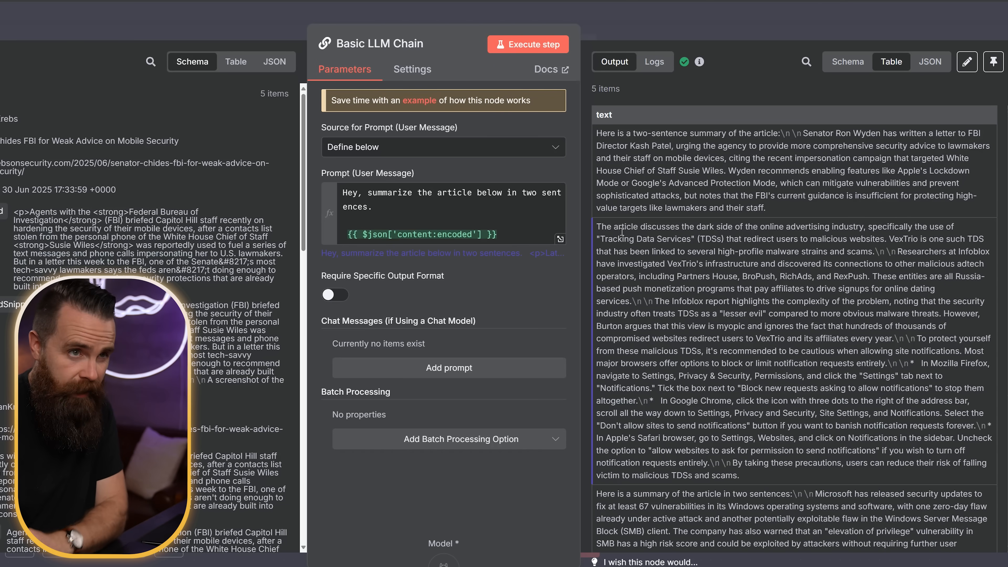
pyautogui.click(641, 27)
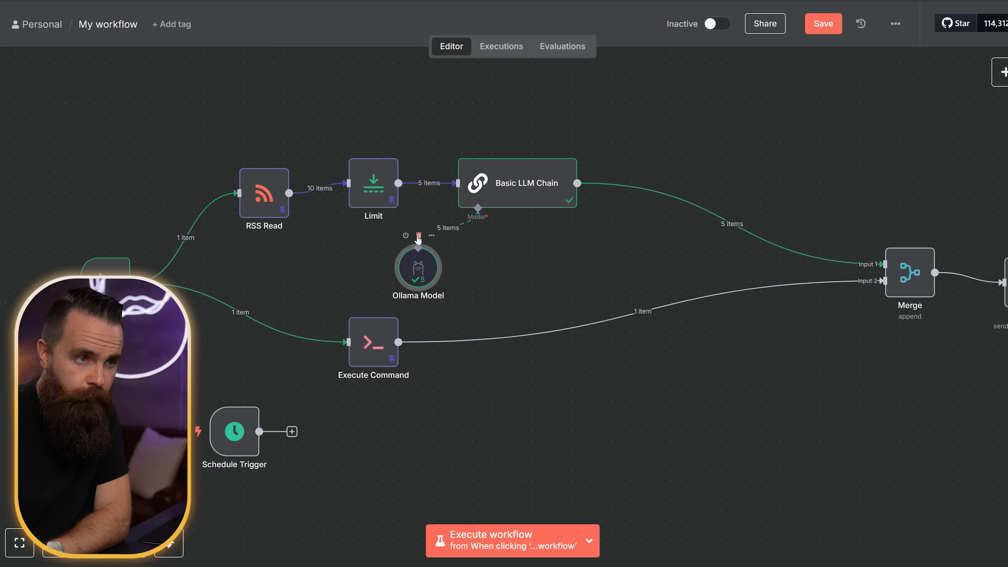
# Replace the Basic LLM Chain's Ollama Model with an OpenAI Chat Model and paste the OpenAI API key into its credential
pyautogui.click(419, 237)
pyautogui.click(477, 241)
pyautogui.scroll(-6, 908, 416)
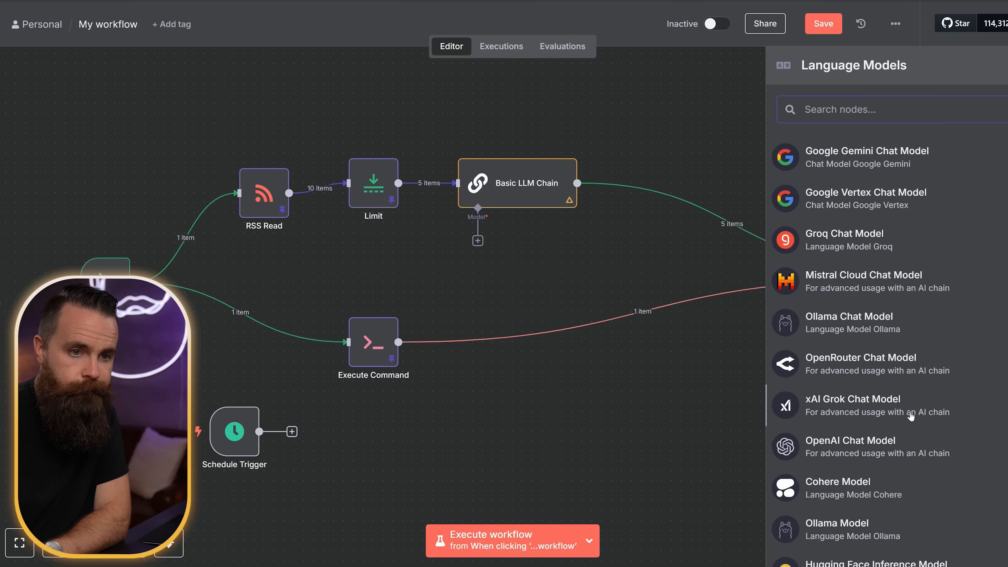
pyautogui.click(909, 415)
pyautogui.hotkey('ctrl', 'v')
pyautogui.click(852, 80)
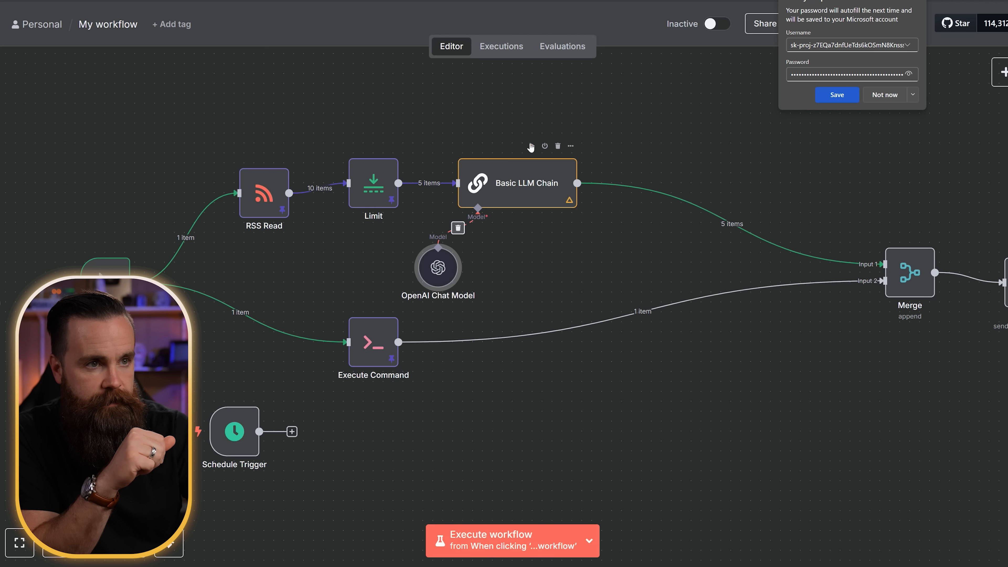
# Execute the Basic LLM Chain with the OpenAI Chat Model and read the resulting article summaries
pyautogui.click(530, 147)
pyautogui.doubleClick(524, 183)
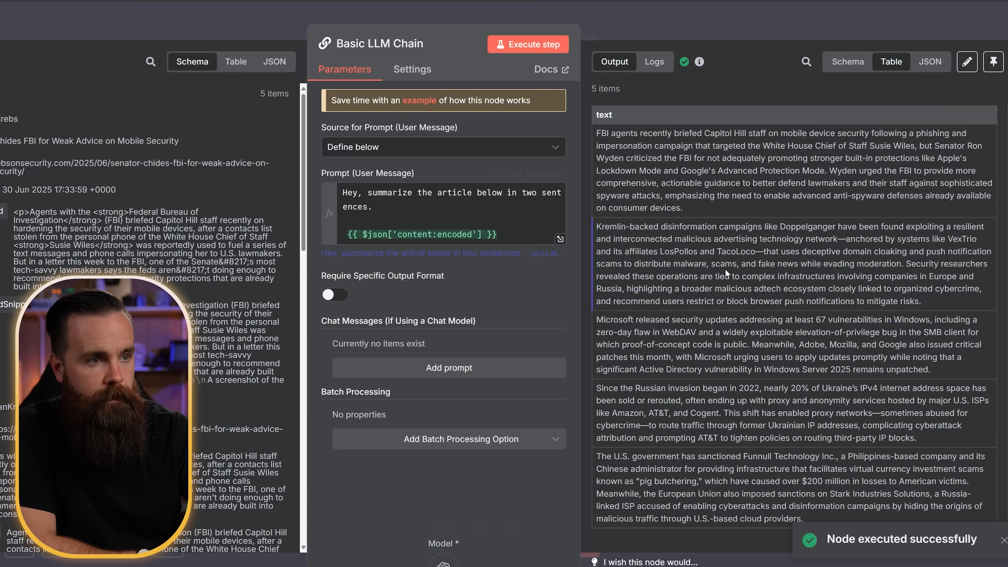
pyautogui.scroll(-1, 747, 272)
pyautogui.scroll(1, 747, 272)
pyautogui.moveTo(642, 133); pyautogui.dragTo(829, 217)
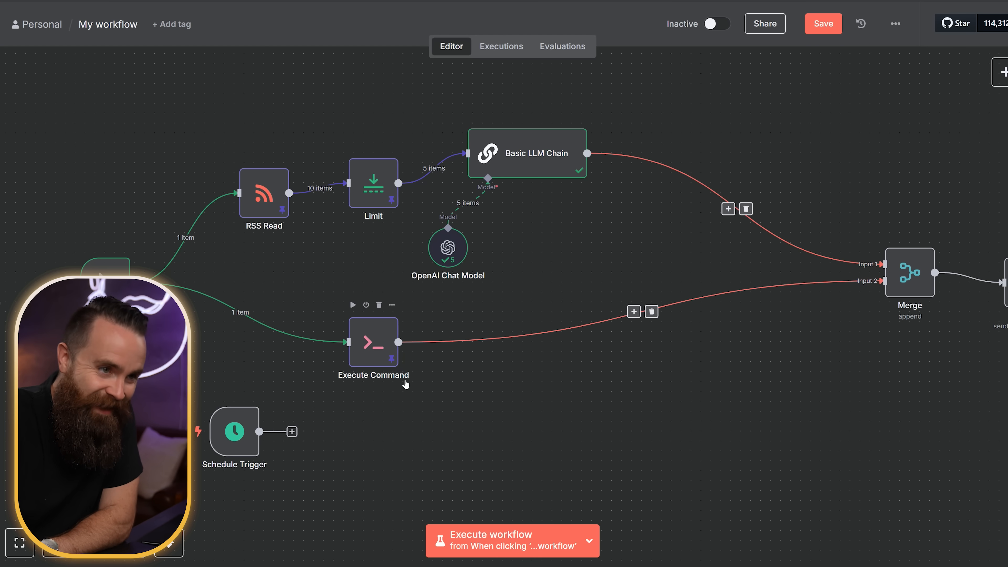
# Nudge the Execute Command node left and insert a second Basic LLM Chain between Execute Command and Merge
pyautogui.moveTo(352, 336); pyautogui.dragTo(369, 361)
pyautogui.click(628, 311)
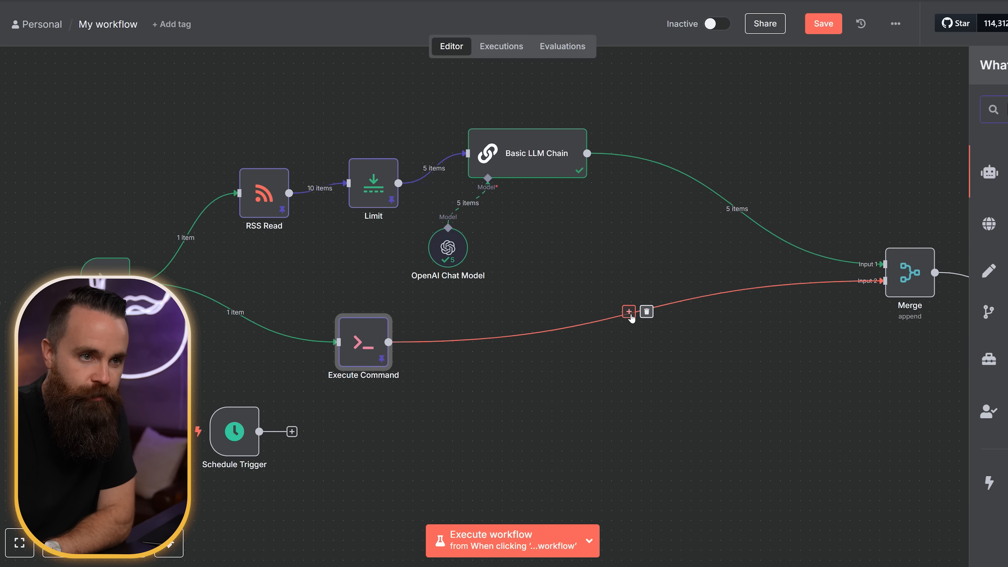
pyautogui.click(841, 175)
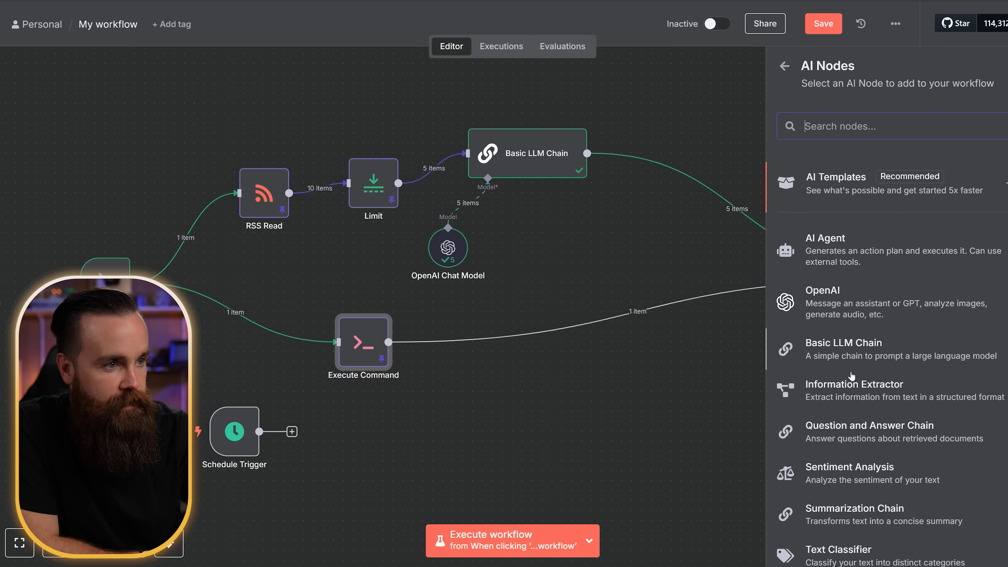
pyautogui.click(875, 353)
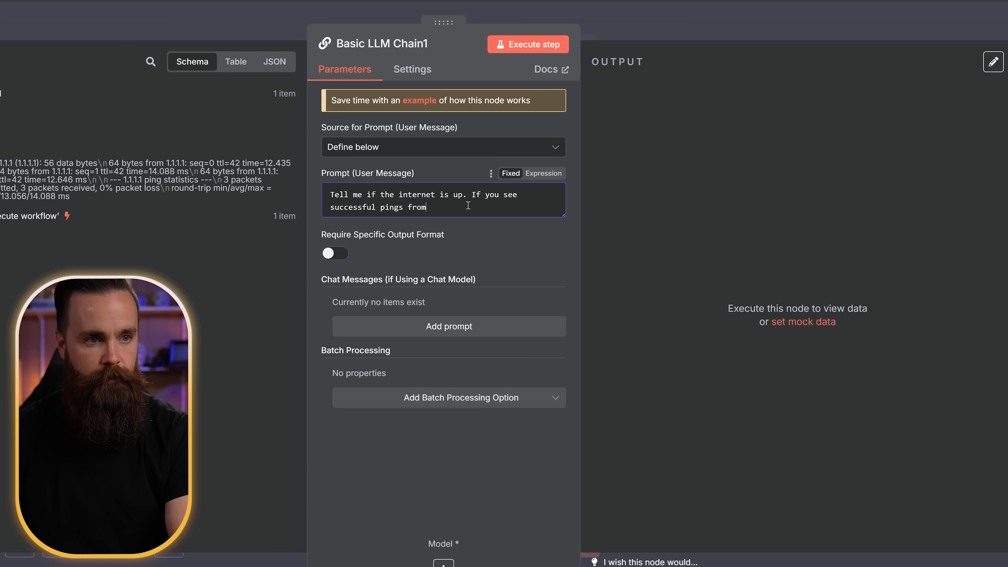
# Complete Basic LLM Chain1's prompt to report successful pings as good, in a funny way impersonating Eddie Murphy, and append the Execute Command's stdout field
pyautogui.write("s it's good. Tell m")
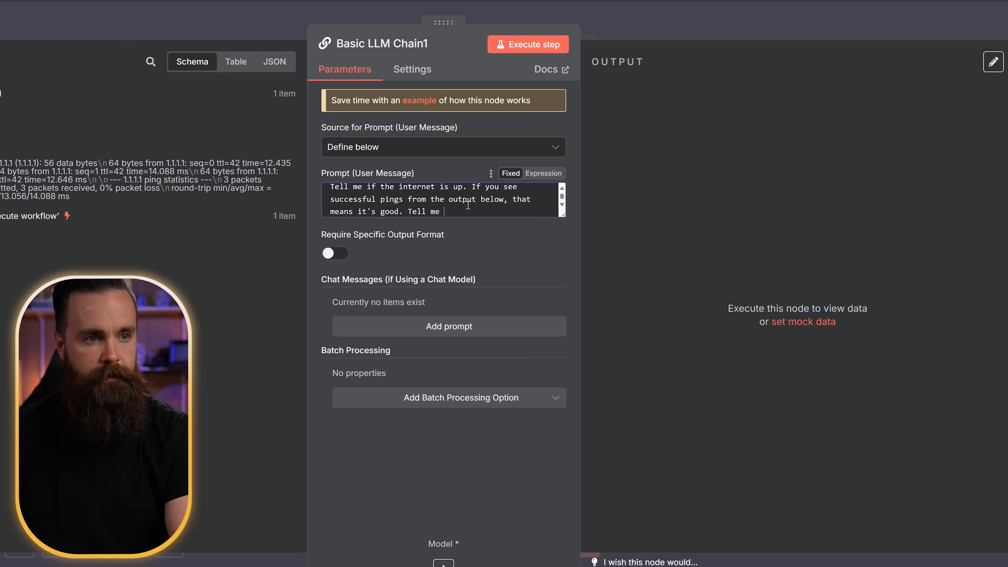
pyautogui.write('ersonating Eddie Mu')
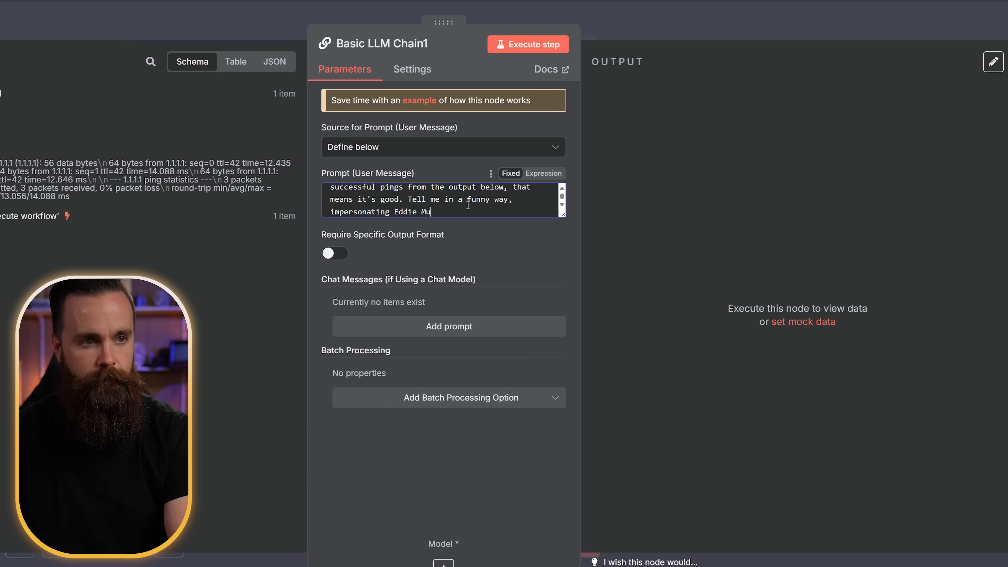
pyautogui.write('rphy.')
pyautogui.press('Return')
pyautogui.press('Return')
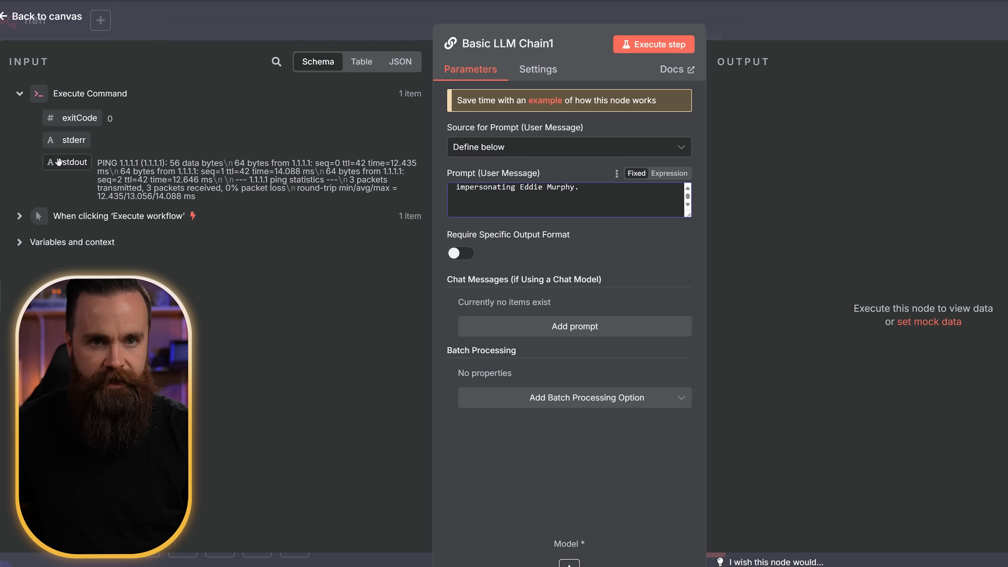
pyautogui.moveTo(65, 162); pyautogui.dragTo(469, 212)
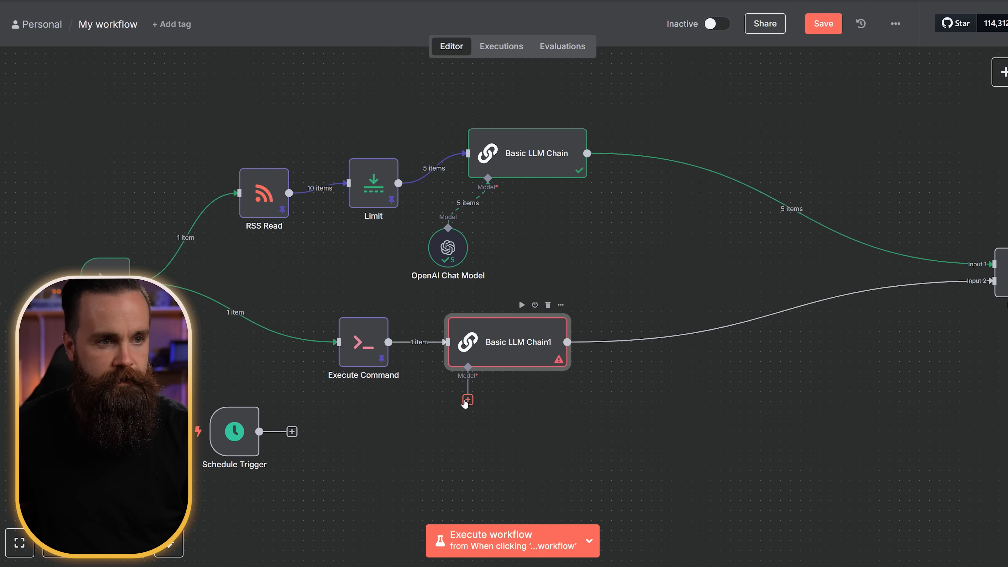
# Attach an OpenAI Chat Model to Basic LLM Chain1, using the existing OpenAi account credential and gpt-4.1-mini
pyautogui.click(467, 399)
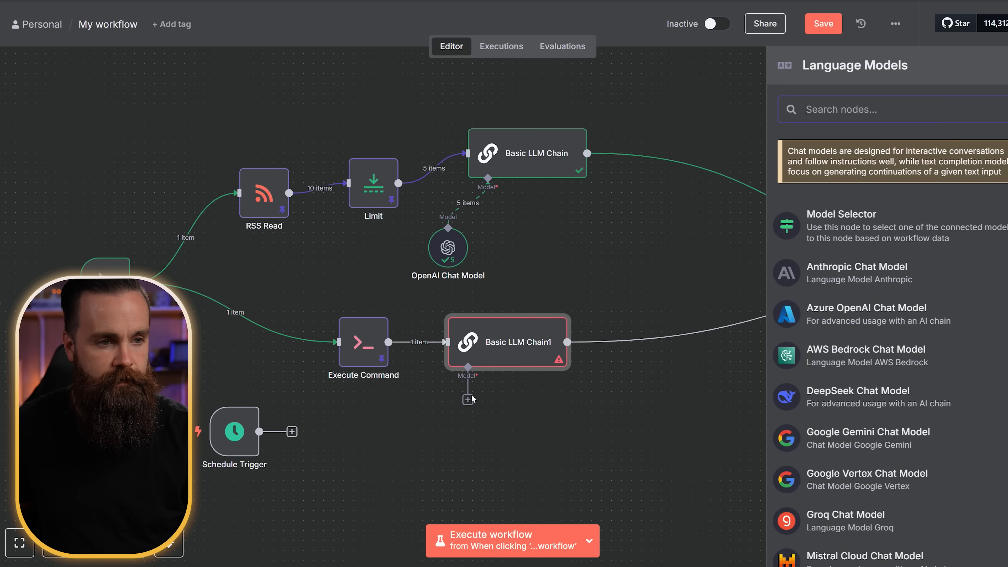
pyautogui.scroll(-5, 848, 436)
pyautogui.click(847, 412)
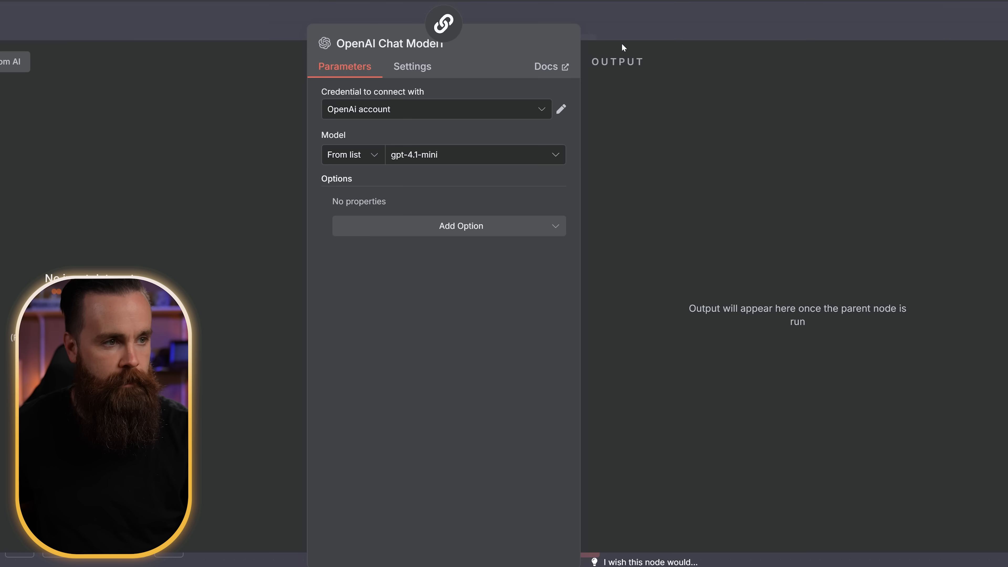
pyautogui.press('Escape')
# Execute Basic LLM Chain1 and read the internet status text it generates
pyautogui.click(522, 305)
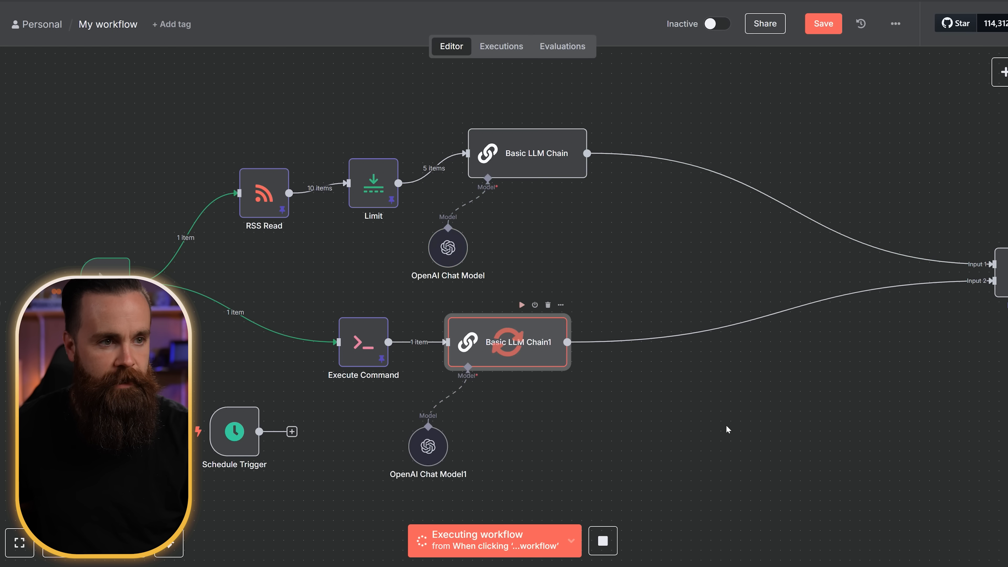
pyautogui.doubleClick(513, 336)
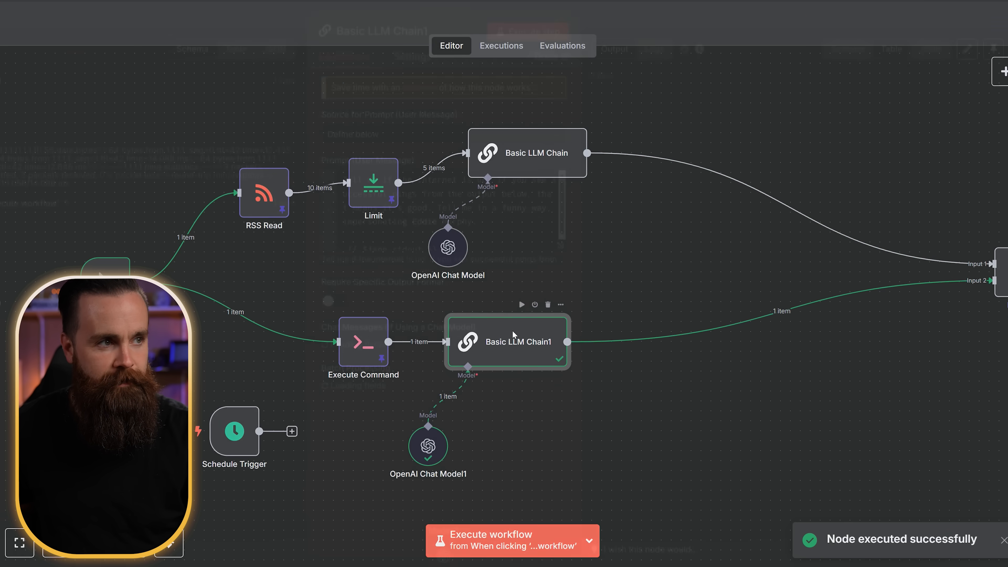
pyautogui.moveTo(745, 184); pyautogui.dragTo(685, 146)
pyautogui.click(825, 214)
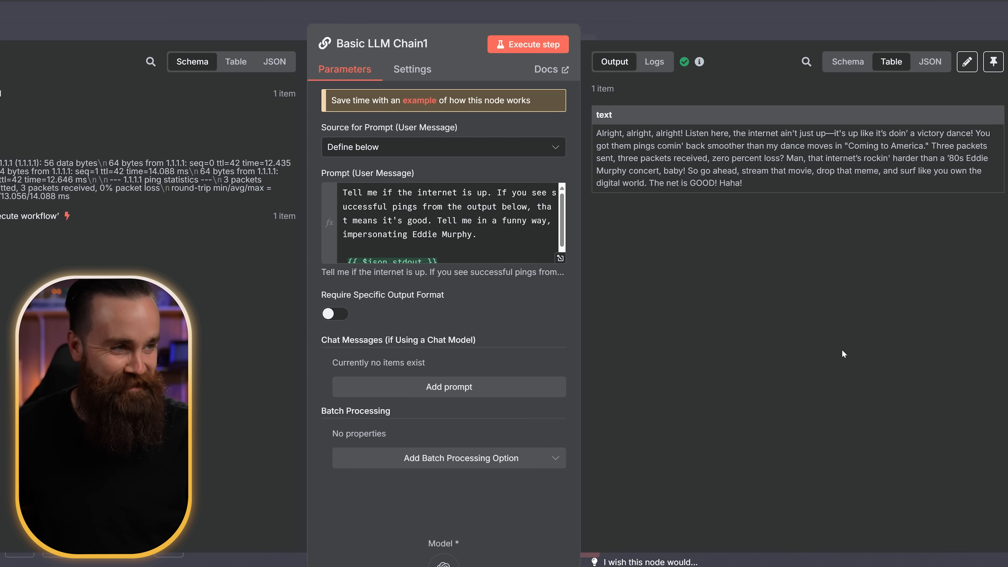
pyautogui.press('Escape')
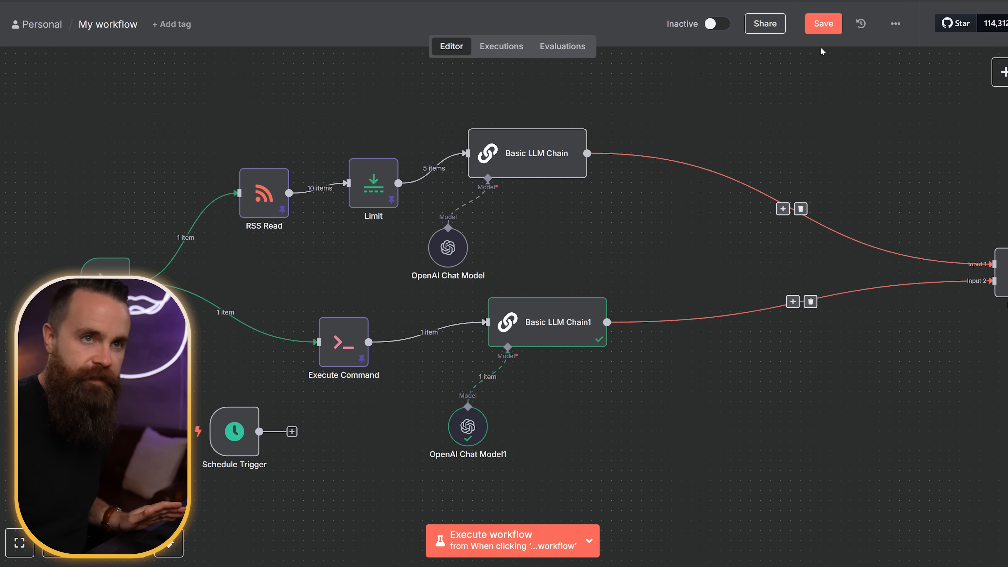
# Save the workflow under the name "My first one" and duplicate it as "My Second One"
pyautogui.hotkey('ctrl', 's')
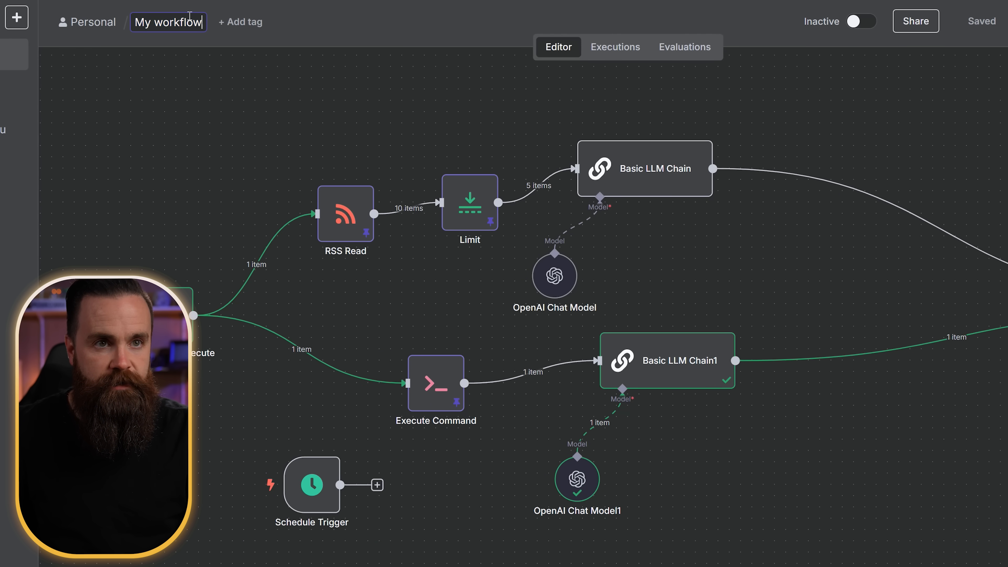
pyautogui.write('My first one')
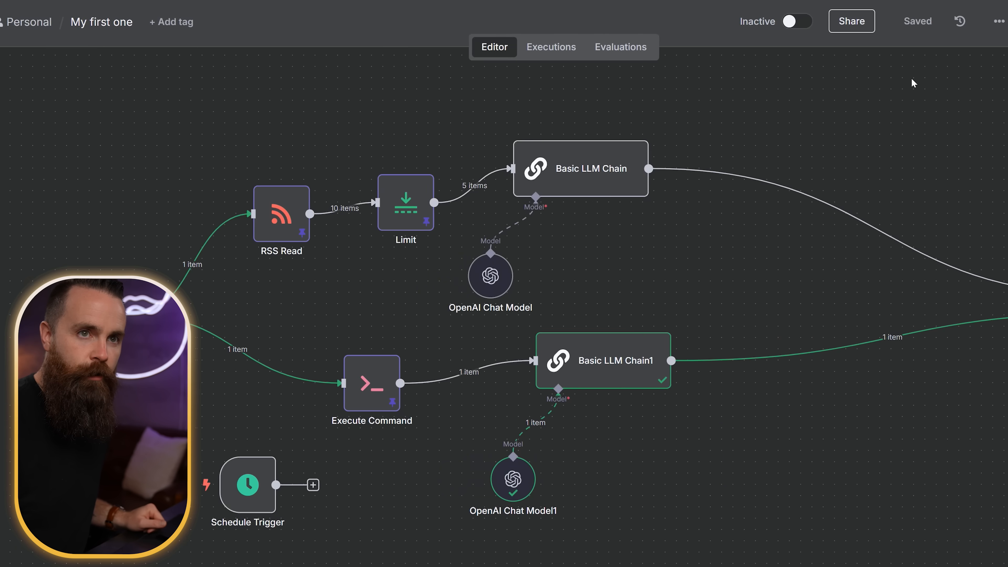
pyautogui.click(853, 23)
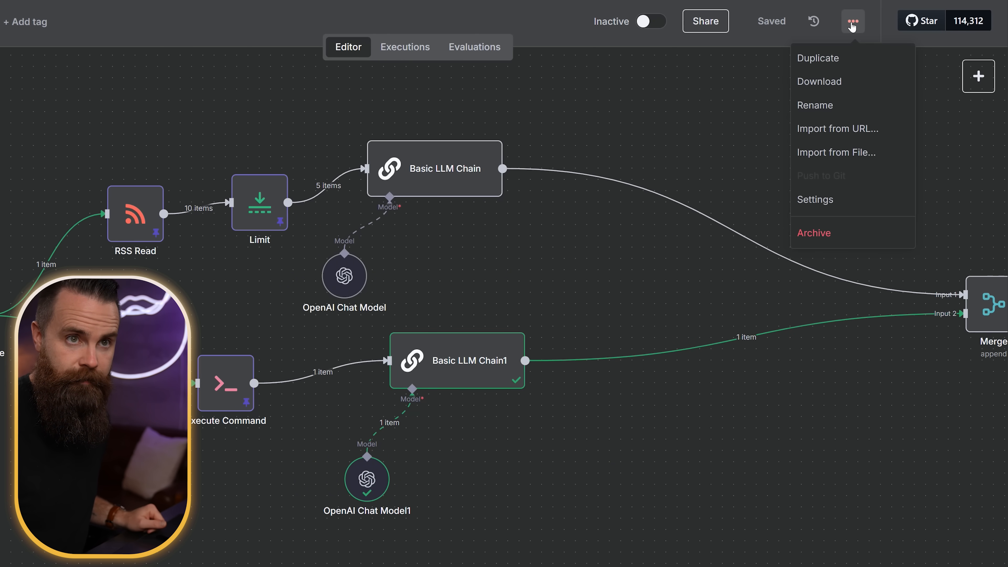
pyautogui.click(842, 59)
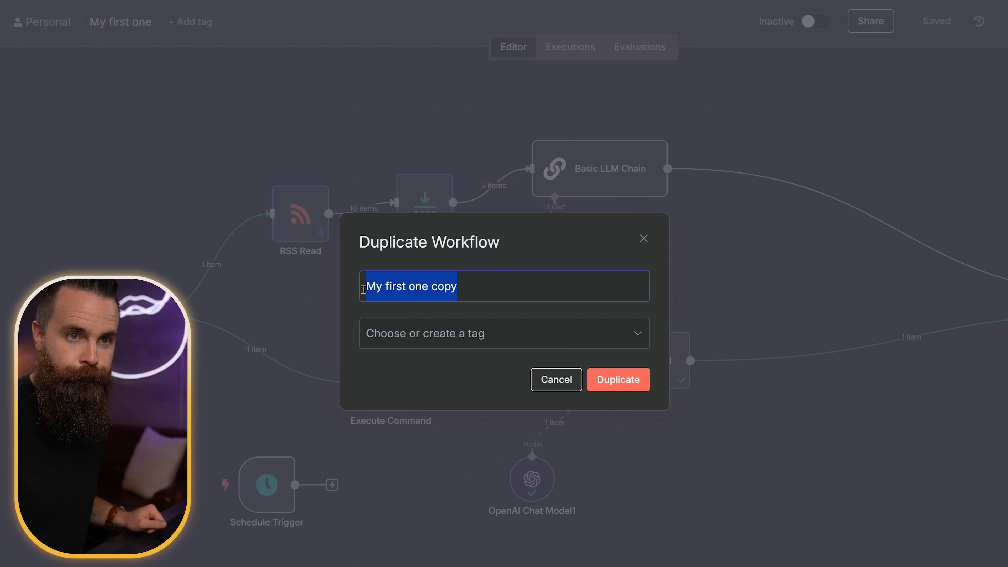
pyautogui.write('My Second One')
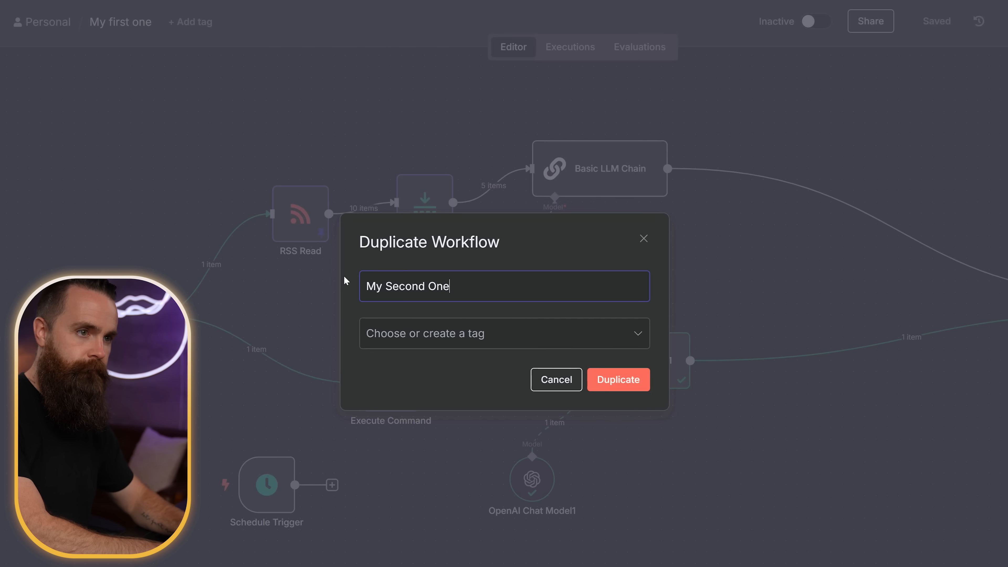
pyautogui.click(636, 379)
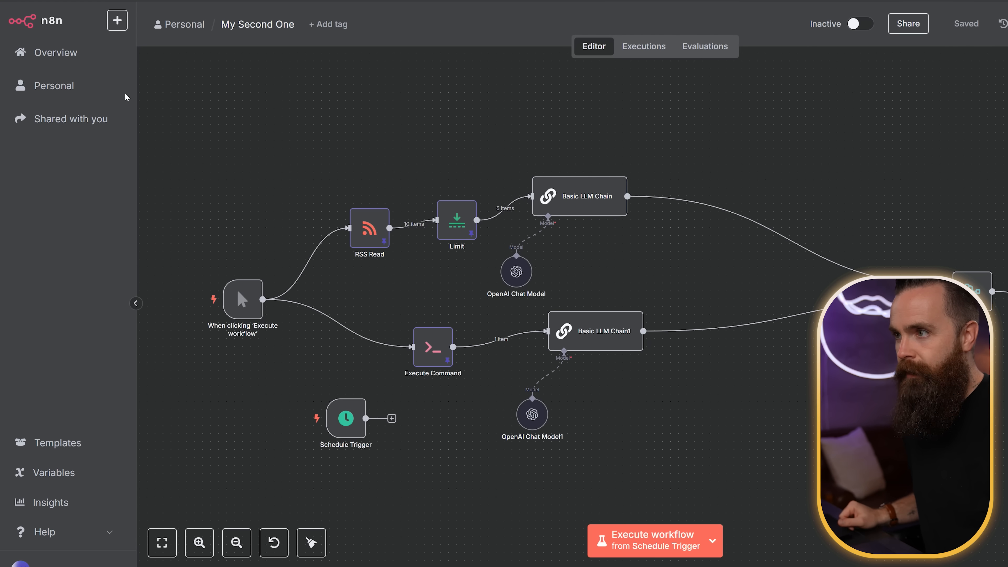
# Examine the personal project's workflows, stored credentials and execution history
pyautogui.click(70, 83)
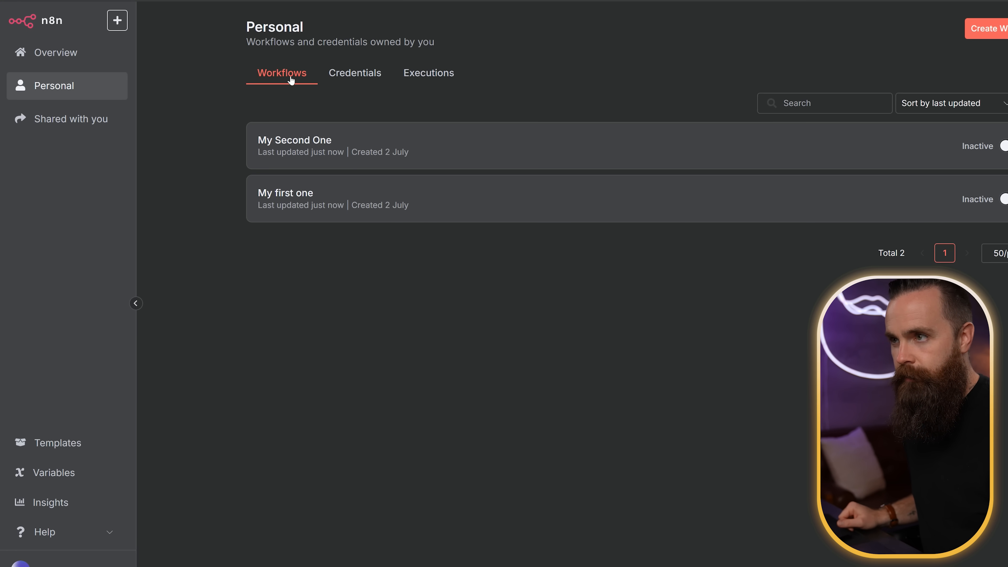
pyautogui.click(362, 75)
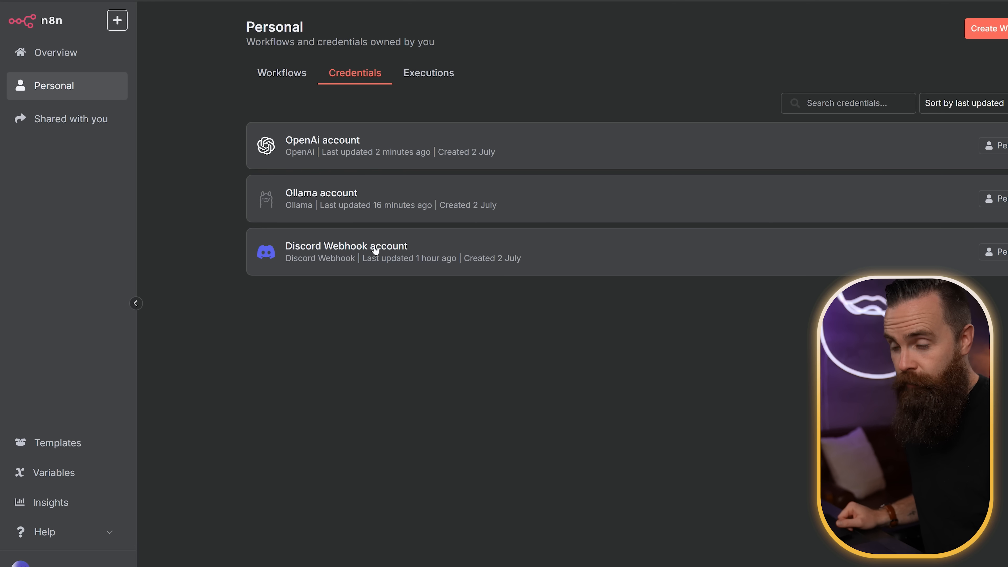
pyautogui.click(431, 87)
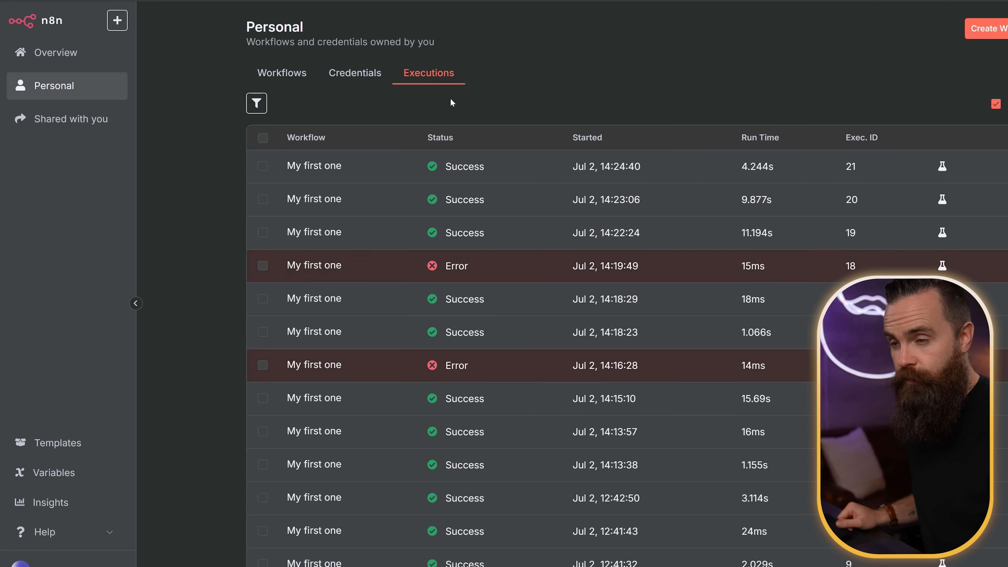
pyautogui.scroll(-5, 637, 294)
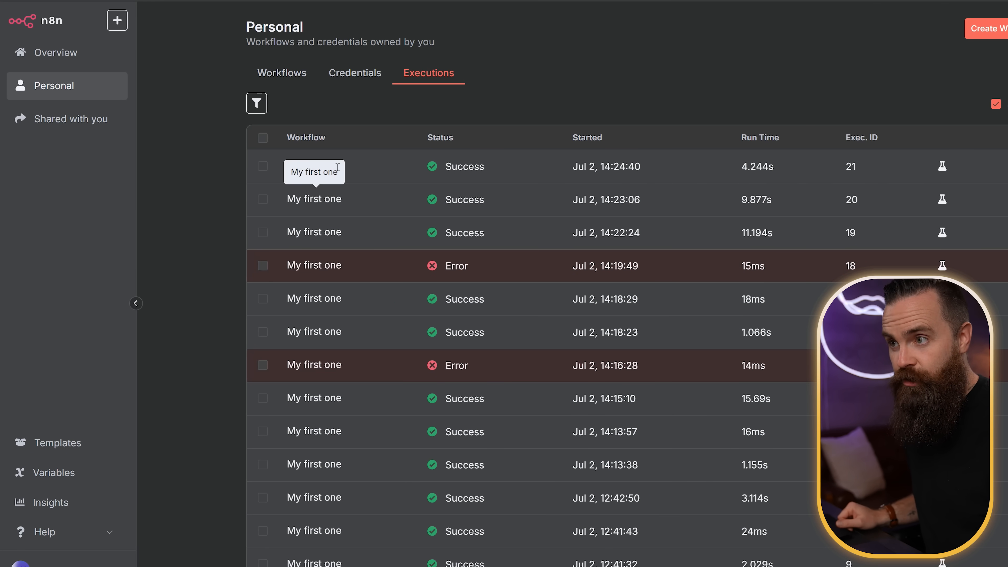
pyautogui.click(454, 166)
pyautogui.scroll(-10, 255, 203)
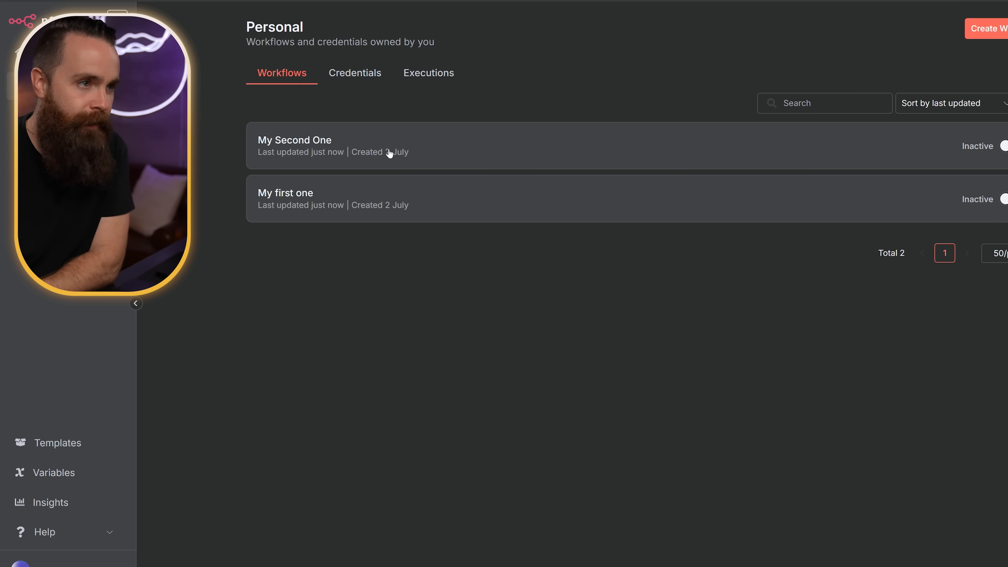
# Open the "My Second One" workflow and move both Basic LLM Chain nodes slightly up and toward the Merge node
pyautogui.click(392, 151)
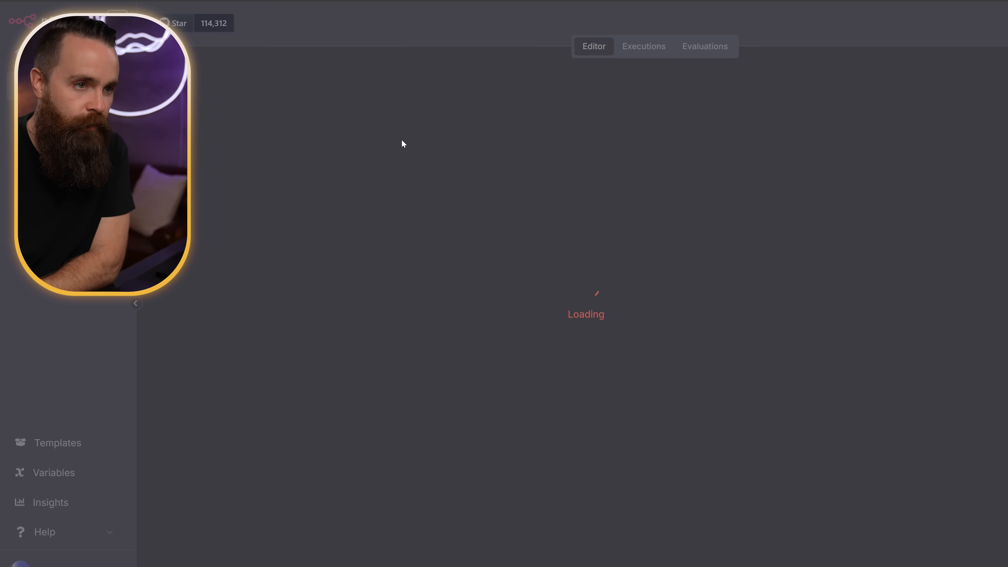
pyautogui.hscroll(1, 733, 375)
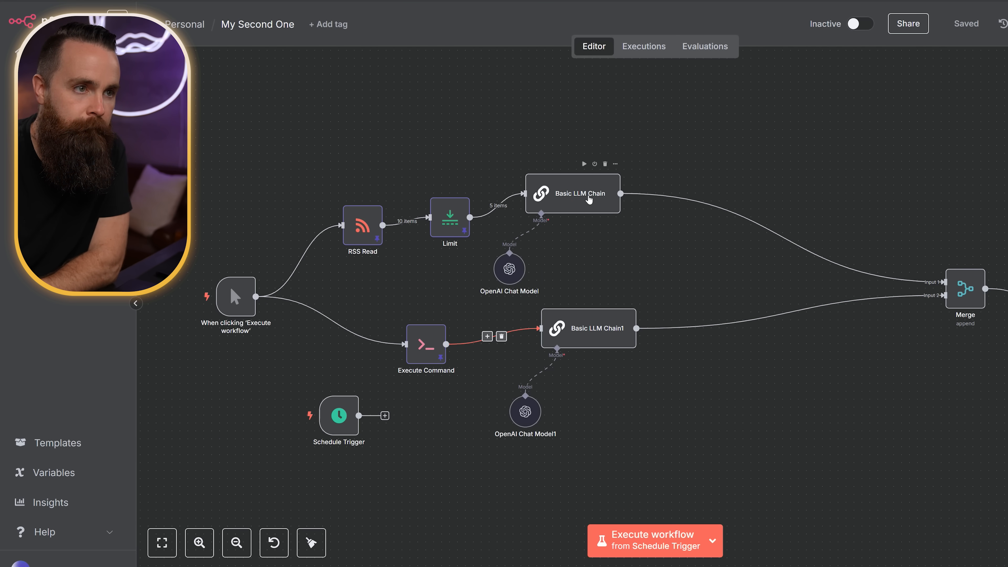
pyautogui.moveTo(588, 199); pyautogui.dragTo(628, 182)
pyautogui.moveTo(588, 315); pyautogui.dragTo(612, 307)
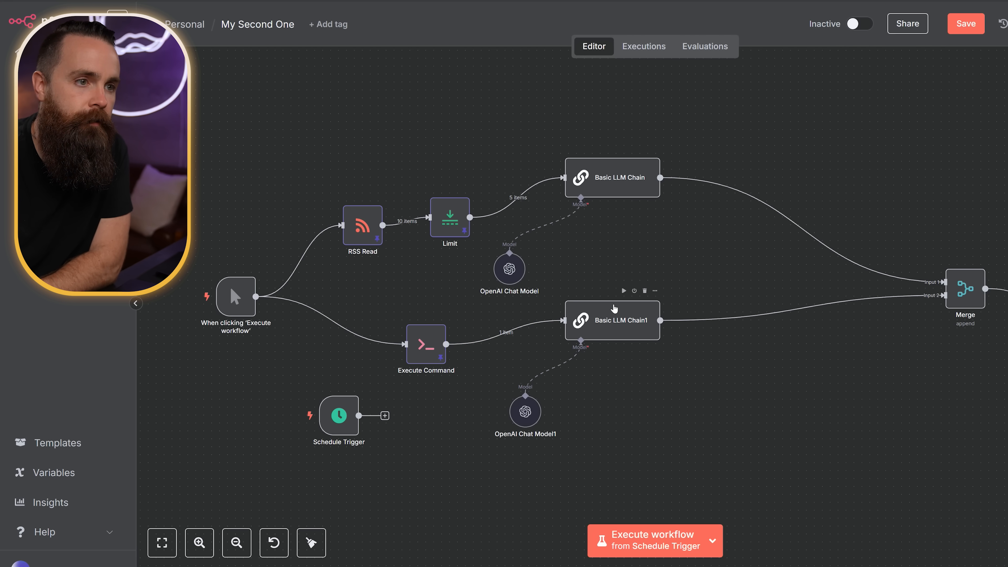
# Execute Basic LLM Chain1 in the duplicated workflow and pin its output data
pyautogui.doubleClick(610, 319)
pyautogui.click(671, 45)
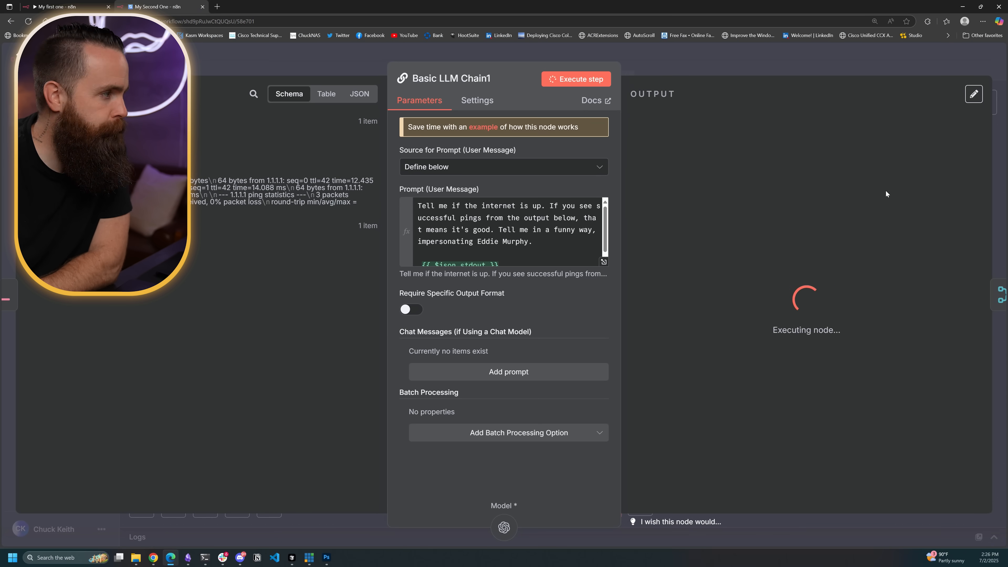
pyautogui.click(974, 94)
pyautogui.press('Escape')
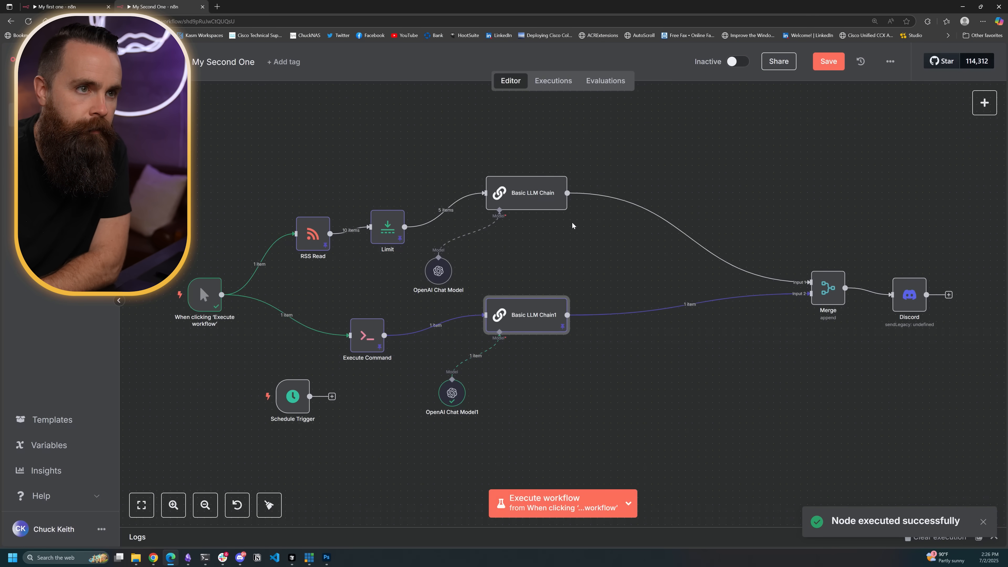
# Execute the Basic LLM Chain that summarizes the articles and pin its output data
pyautogui.doubleClick(533, 193)
pyautogui.click(575, 79)
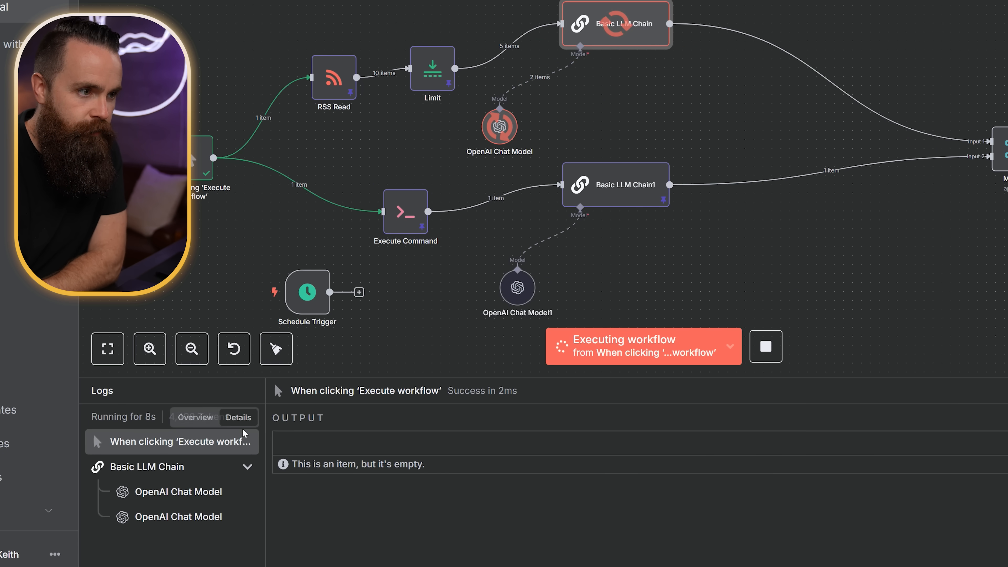
pyautogui.scroll(1, 629, 60)
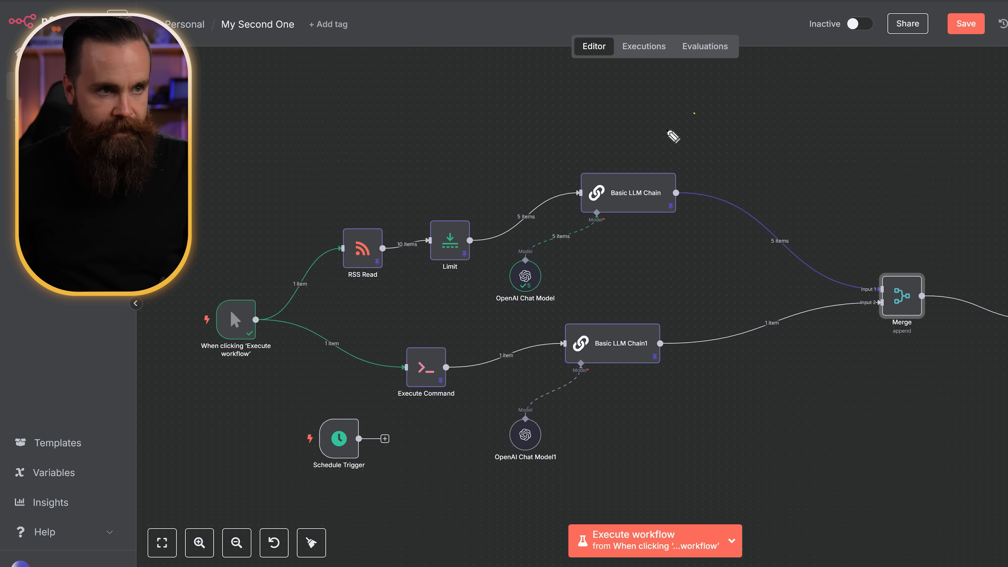
# Examine the Basic LLM Chain's article summaries, the Merge node's inputs and the link field in the Limit node's RSS data
pyautogui.moveTo(671, 135); pyautogui.dragTo(655, 138)
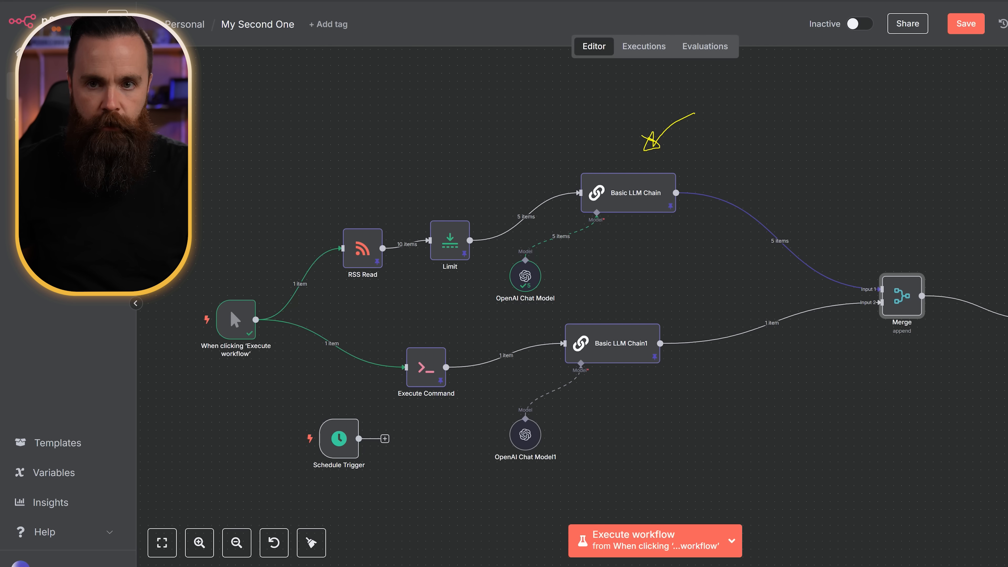
pyautogui.doubleClick(610, 190)
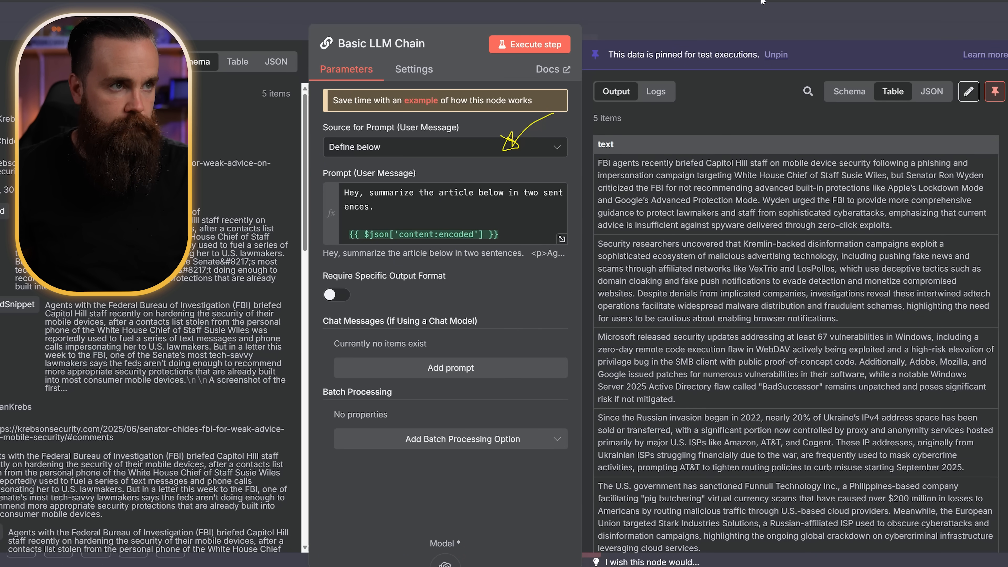
pyautogui.press('Escape')
pyautogui.doubleClick(909, 298)
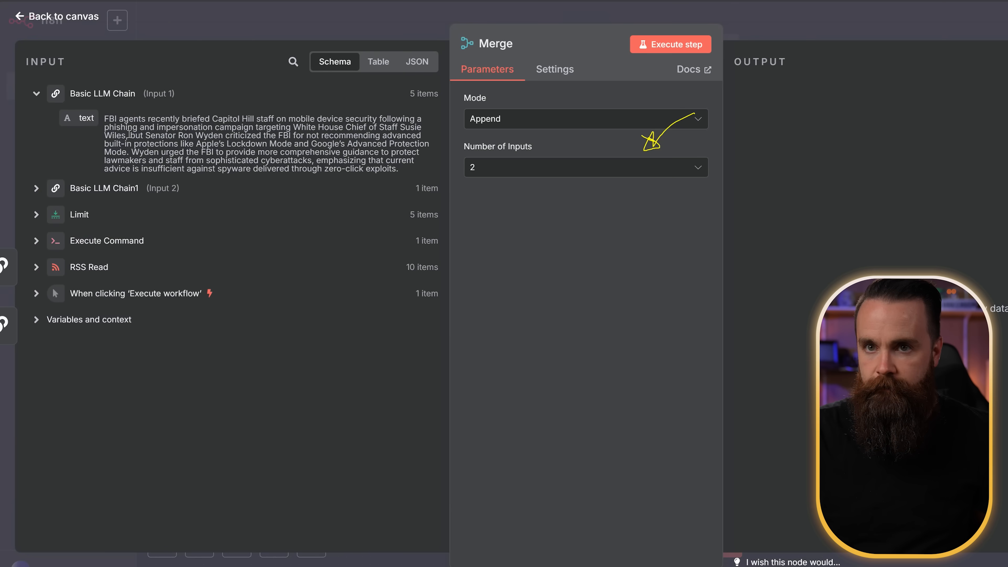
pyautogui.press('Escape')
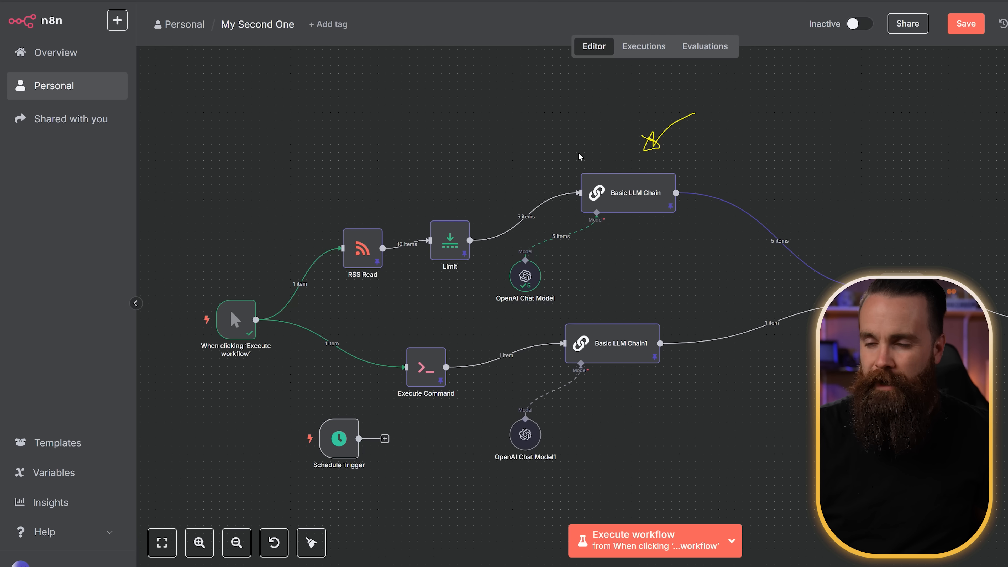
pyautogui.doubleClick(450, 241)
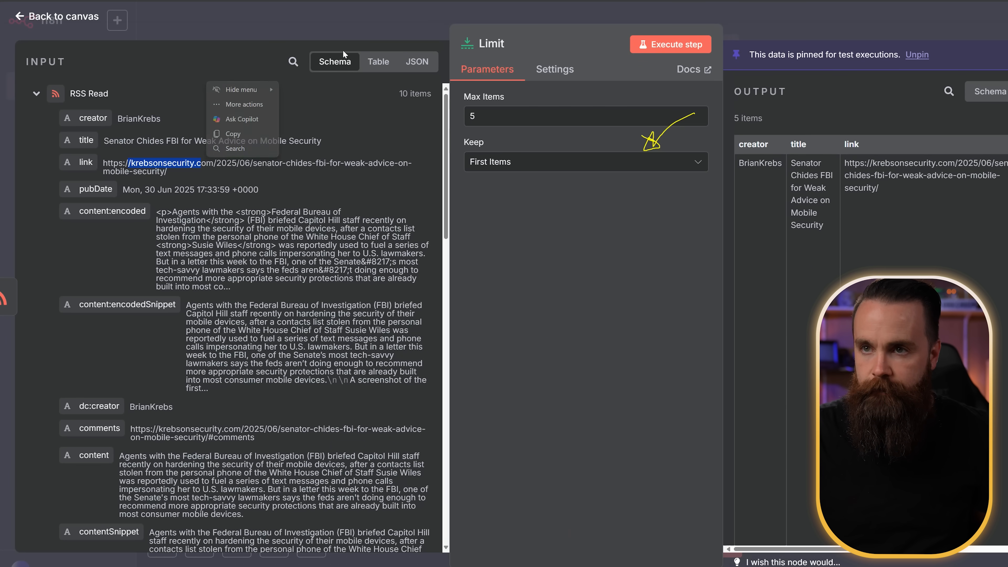
pyautogui.press('Escape')
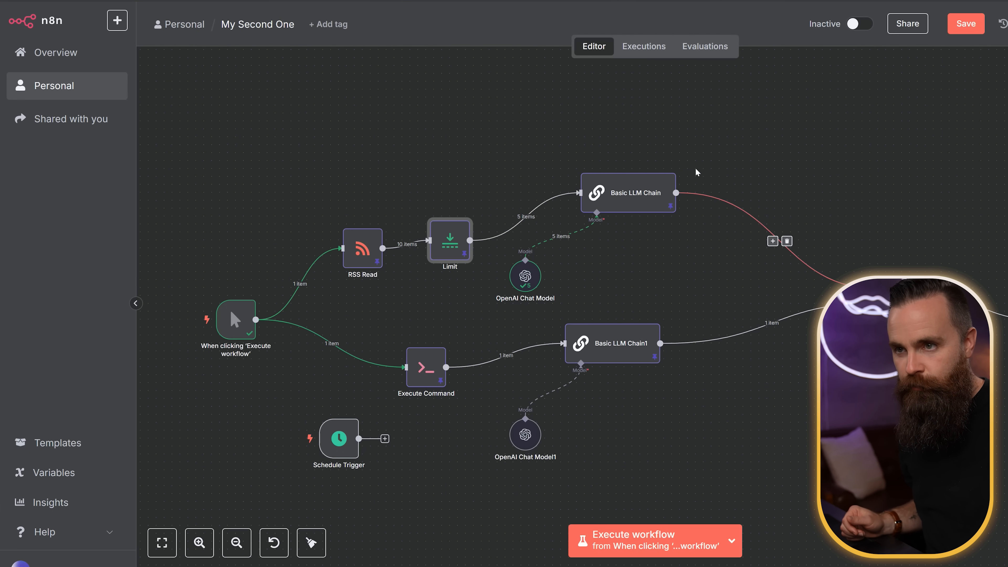
# Insert an Edit Fields (Set) node between Basic LLM Chain and the Merge node
pyautogui.click(773, 241)
pyautogui.write('set')
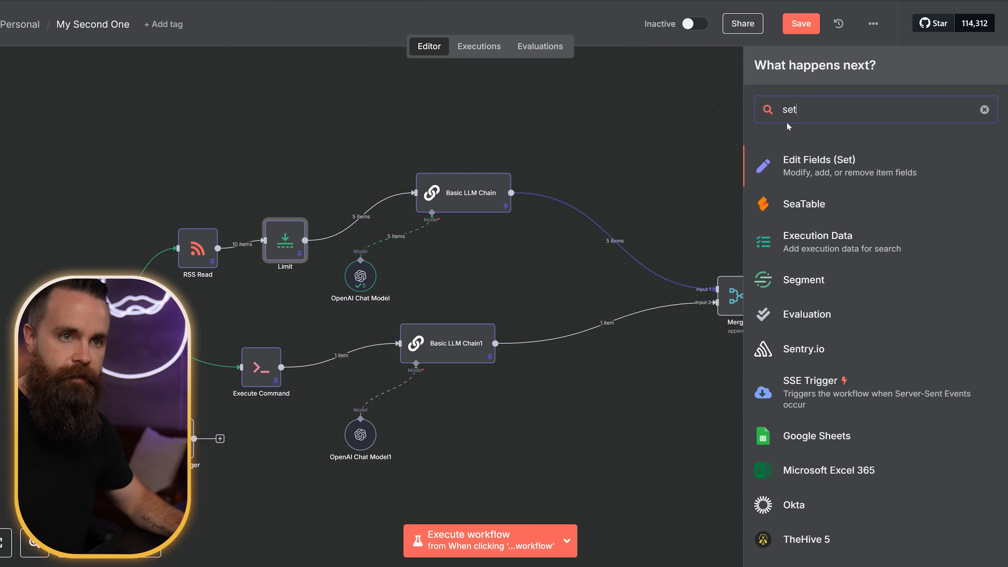
pyautogui.click(805, 163)
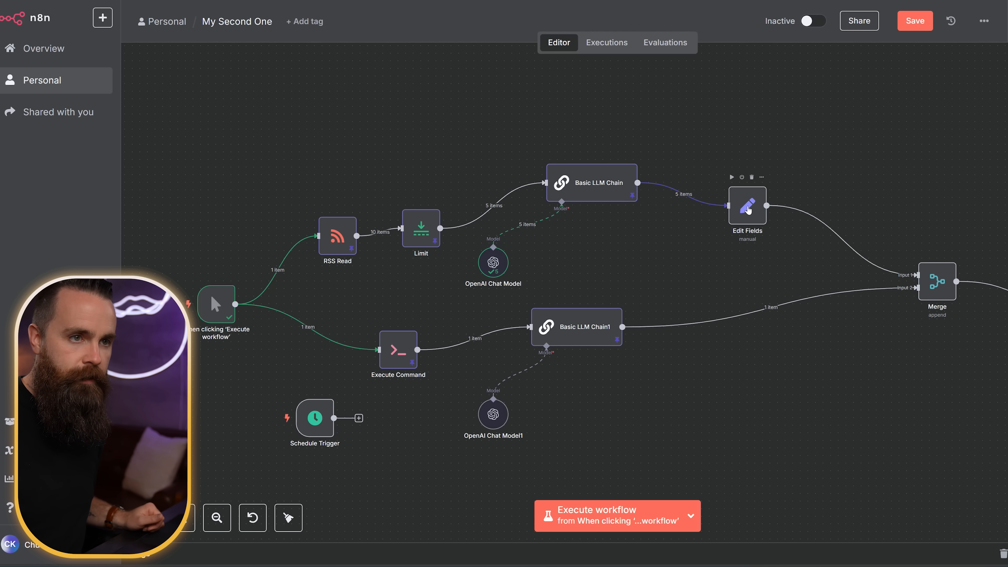
# Map the Limit node's creator, title, link and pubDate into the Edit Fields node's fields to set
pyautogui.doubleClick(748, 210)
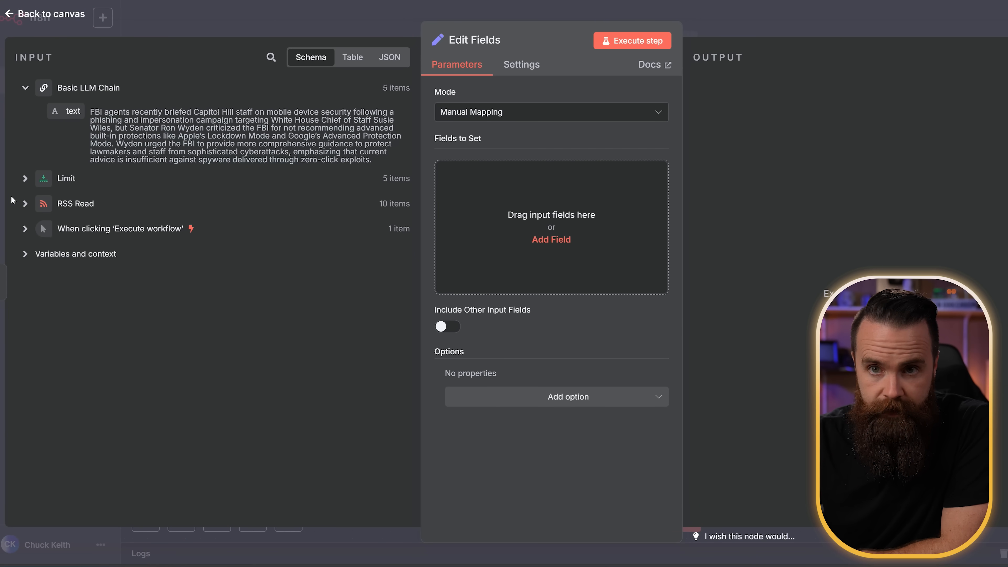
pyautogui.click(25, 178)
pyautogui.moveTo(81, 195); pyautogui.dragTo(524, 217)
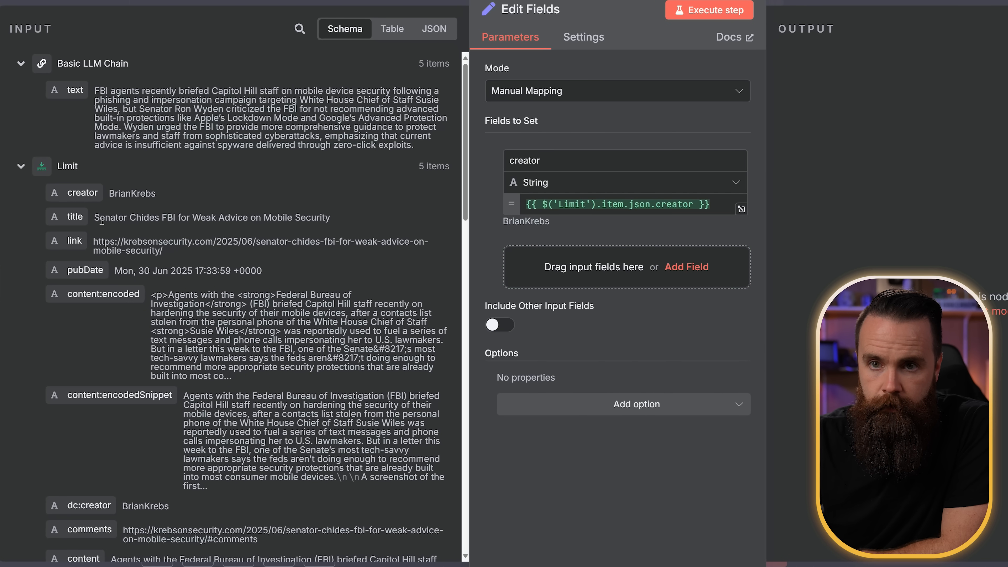
pyautogui.moveTo(102, 221); pyautogui.dragTo(568, 262)
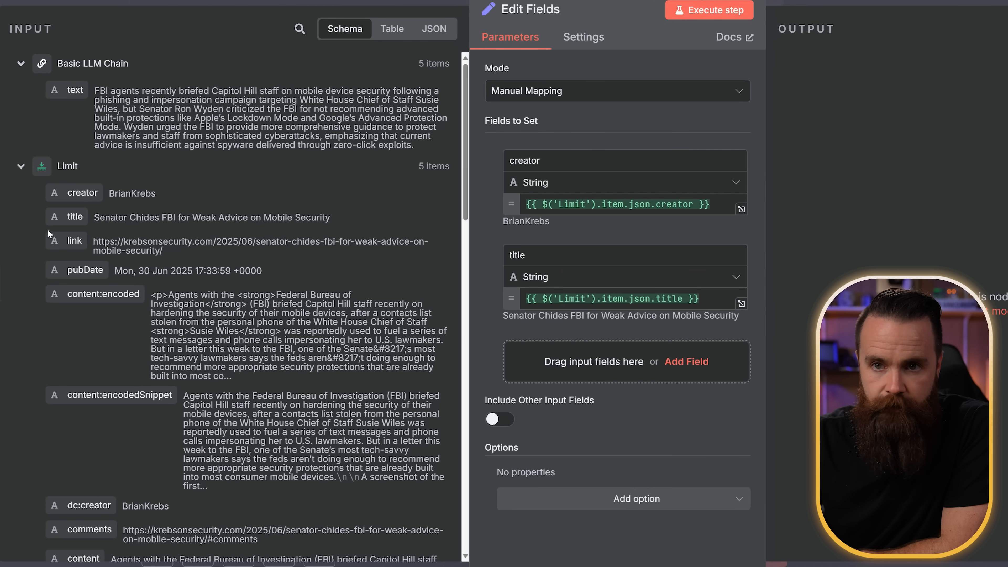
pyautogui.moveTo(51, 237); pyautogui.dragTo(621, 362)
pyautogui.scroll(-4, 158, 239)
pyautogui.moveTo(85, 120); pyautogui.dragTo(621, 469)
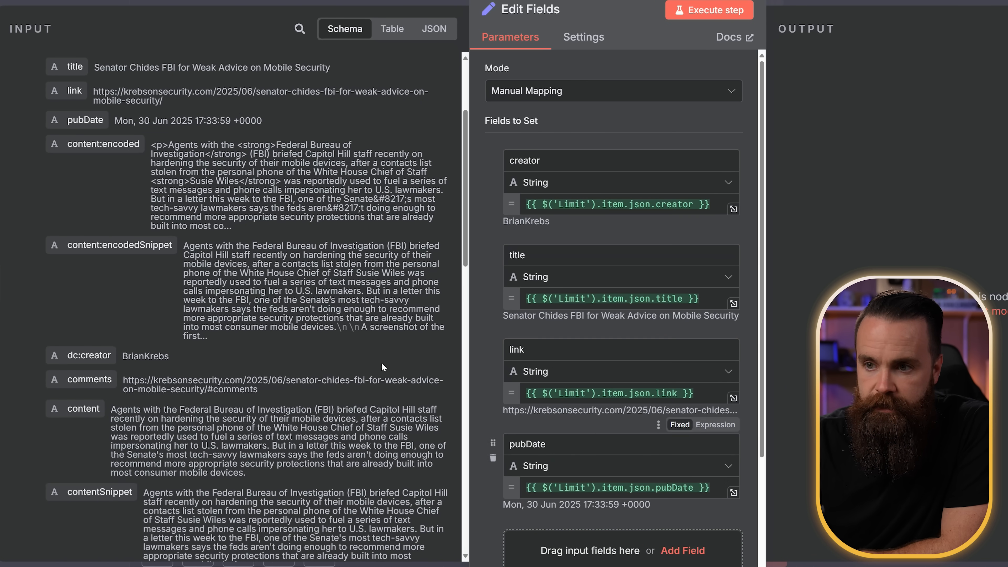
# Add Basic LLM Chain's text to the Edit Fields node, then execute it and check the output table
pyautogui.scroll(4, 242, 286)
pyautogui.click(23, 175)
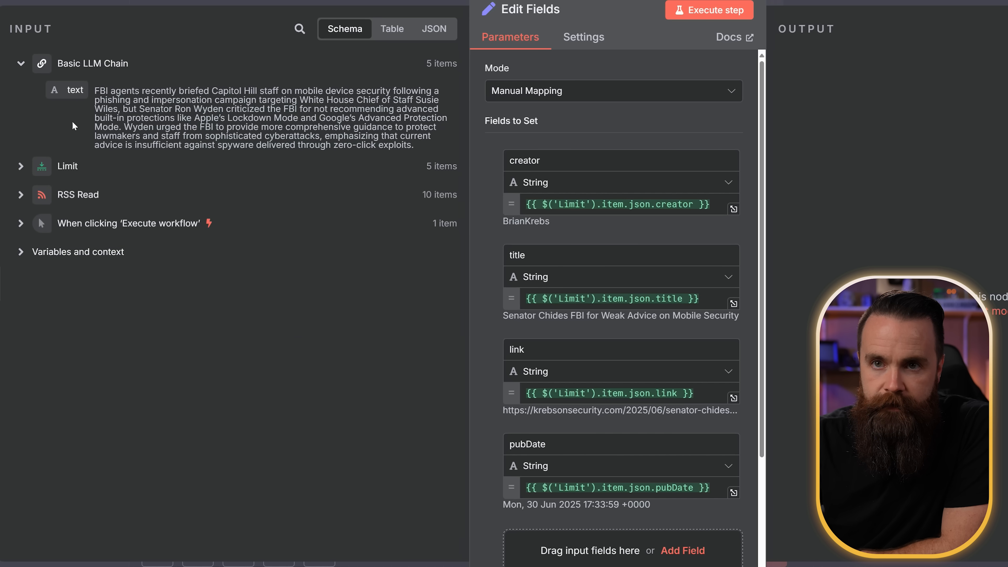
pyautogui.moveTo(76, 90); pyautogui.dragTo(593, 546)
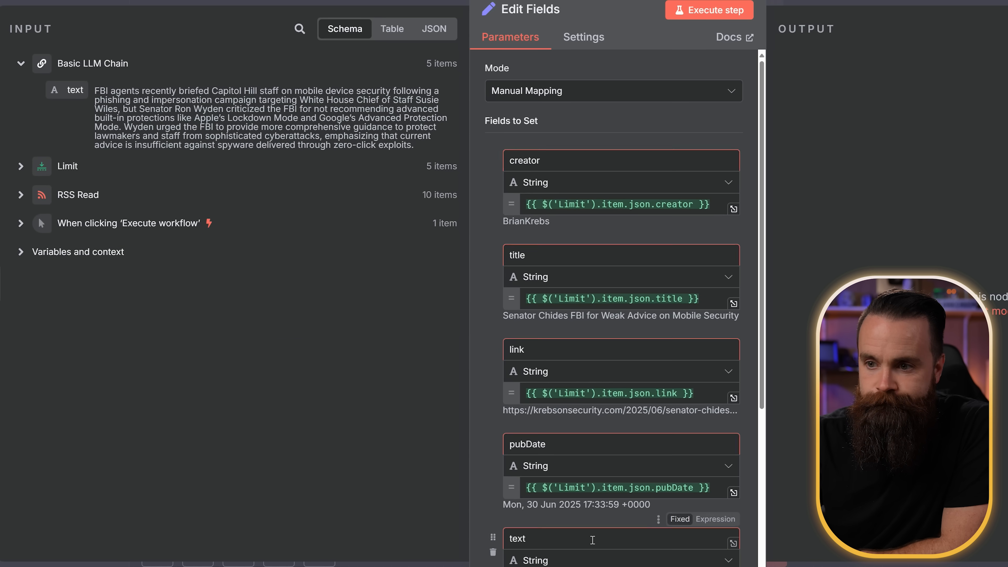
pyautogui.click(710, 10)
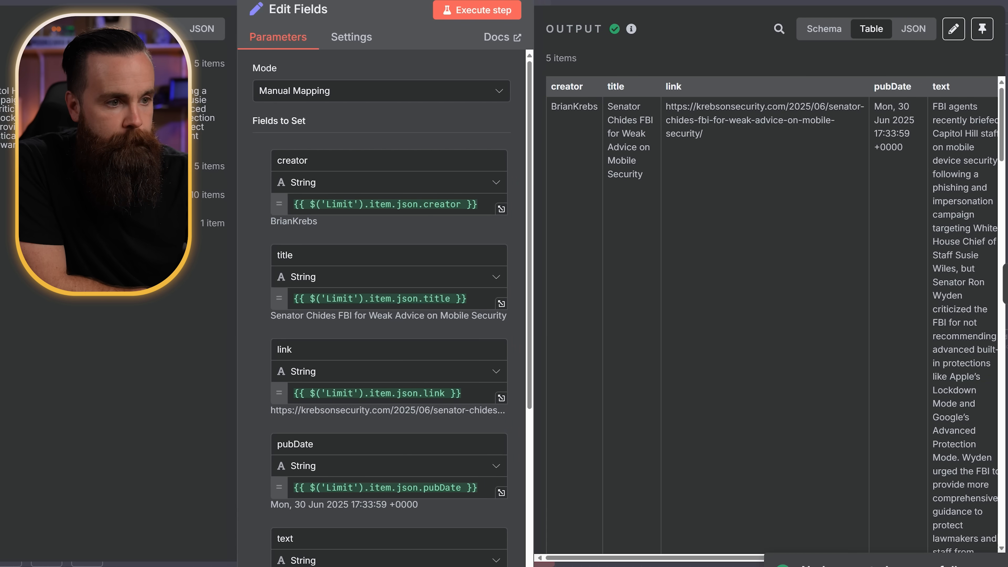
pyautogui.hscroll(1, 793, 250)
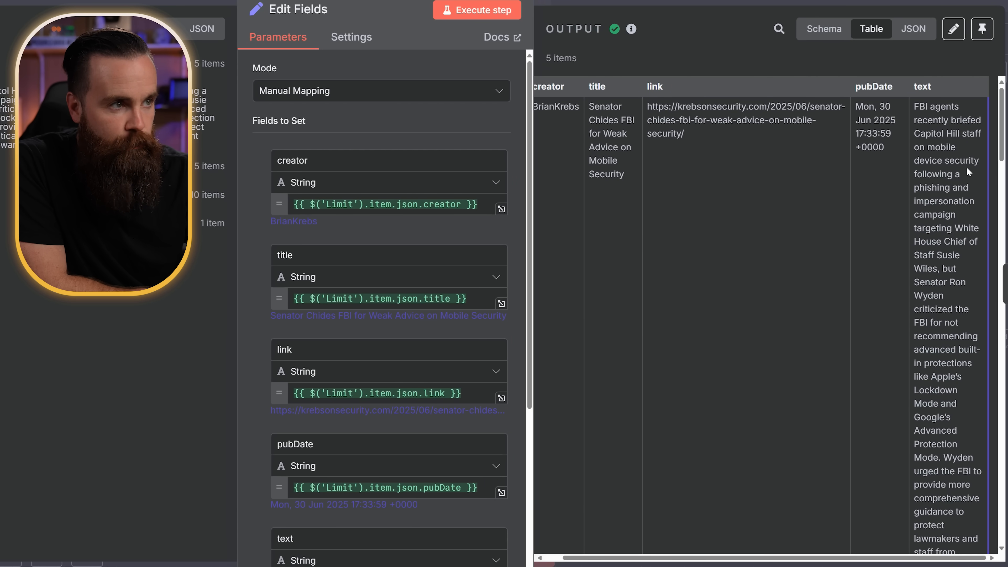
pyautogui.press('Escape')
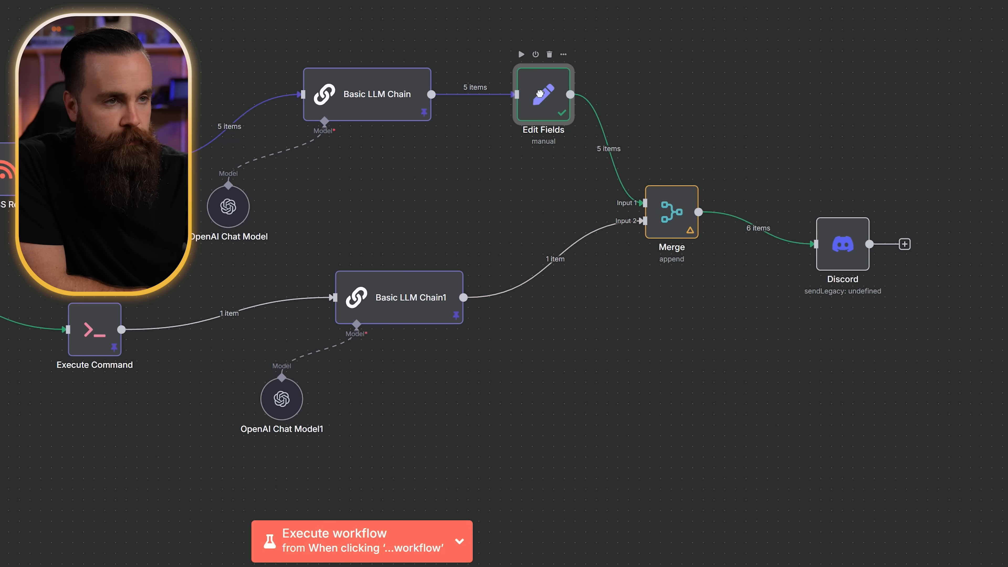
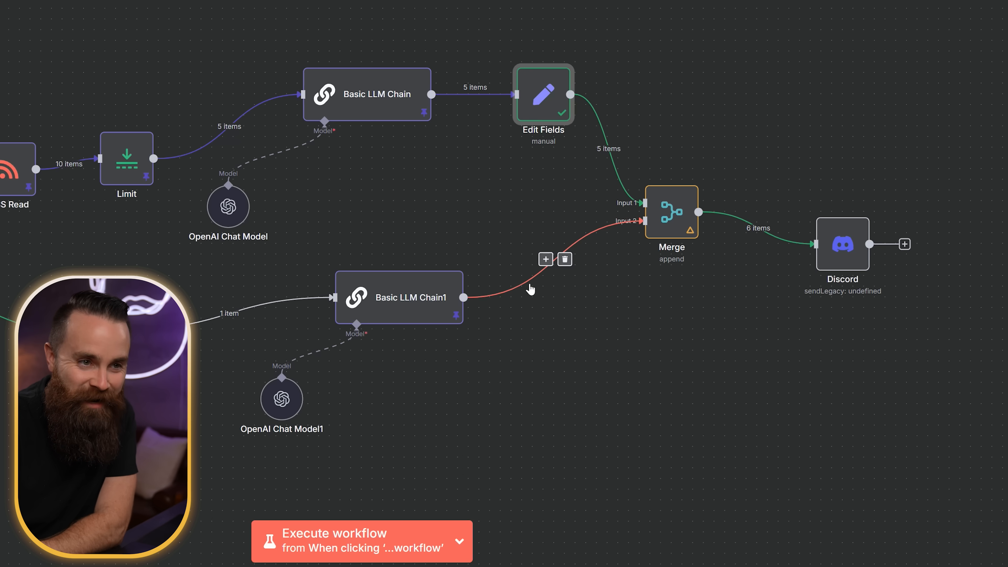
# Remove the Merge node and duplicate the Discord node so that Edit Fields and Basic LLM Chain1 each feed one
pyautogui.click(677, 172)
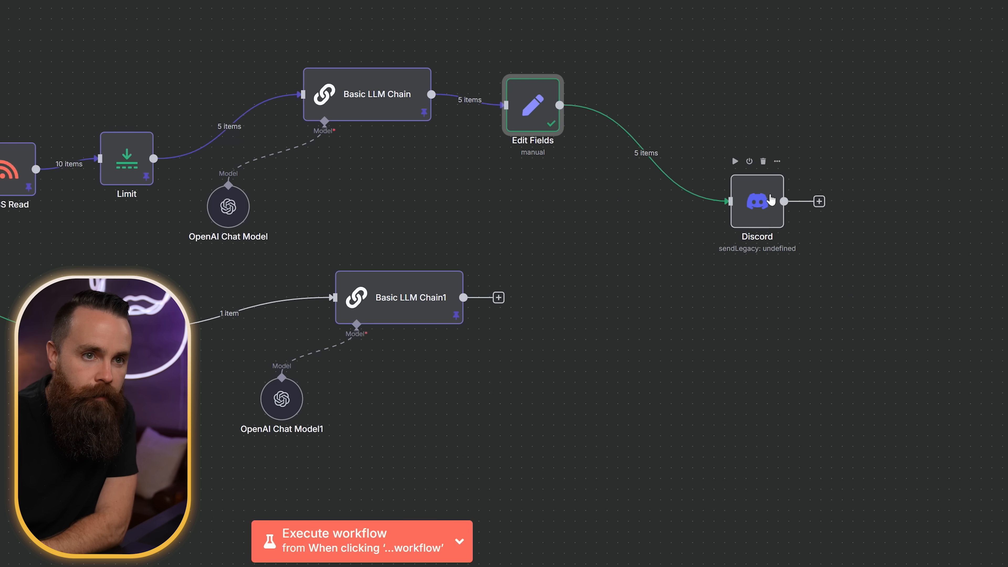
pyautogui.click(777, 162)
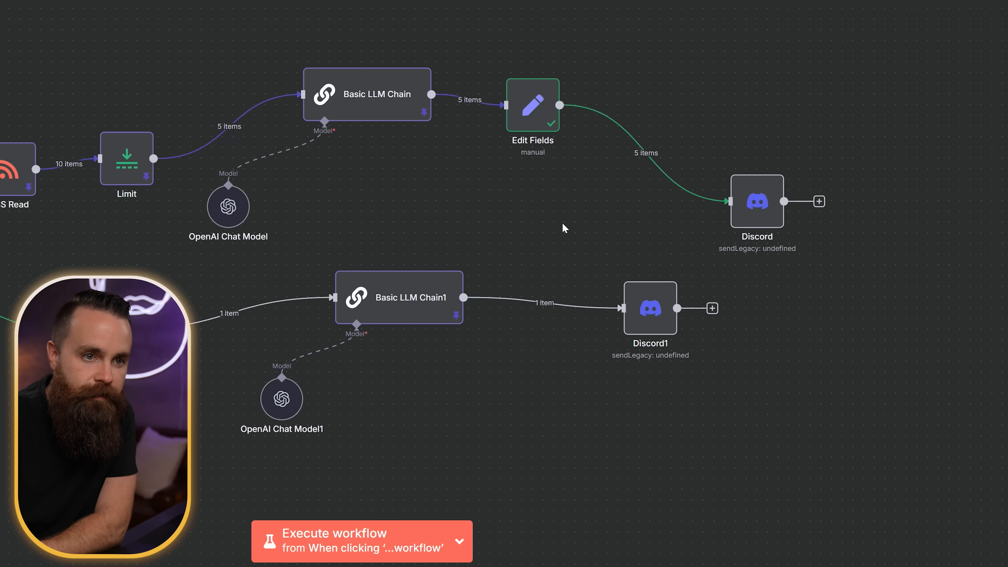
# Rename the text field in Edit Fields to "AI Summary" and execute the node again
pyautogui.doubleClick(543, 106)
pyautogui.click(515, 15)
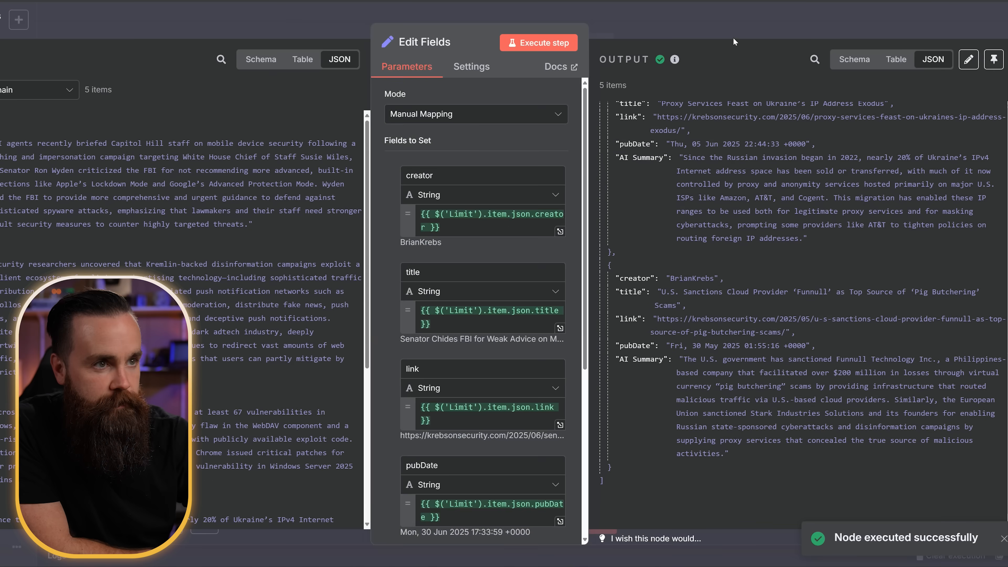
pyautogui.click(734, 41)
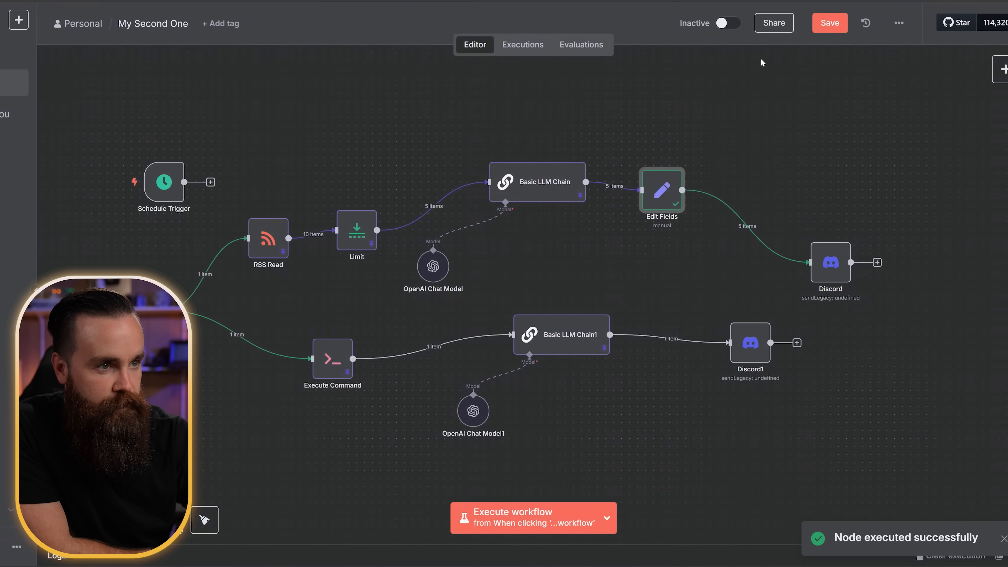
# Replace the message of the Discord node after Edit Fields with the greeting "Hey Here is what you need to know today!"
pyautogui.doubleClick(837, 267)
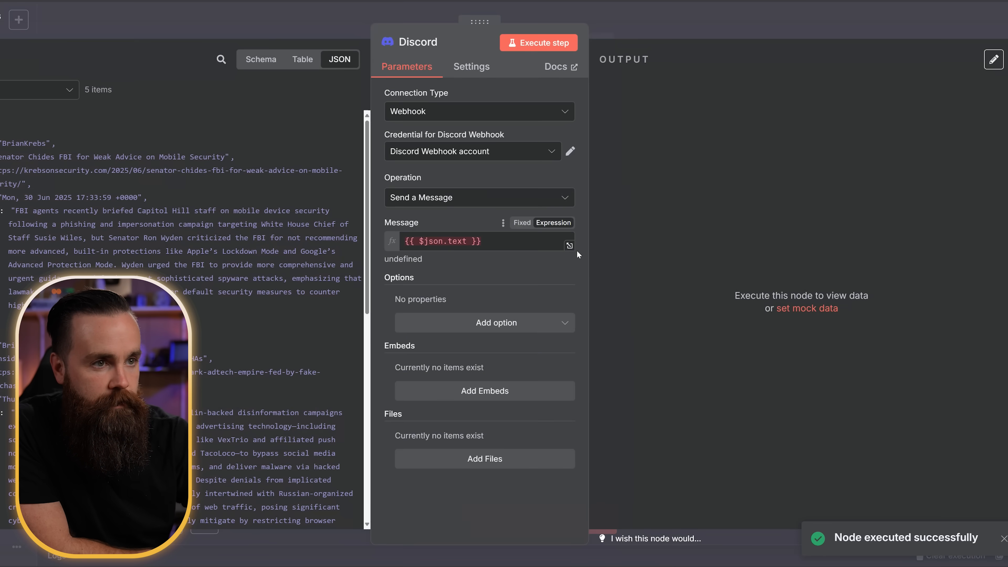
pyautogui.click(570, 246)
pyautogui.hotkey('ctrl', 'a')
pyautogui.write('He')
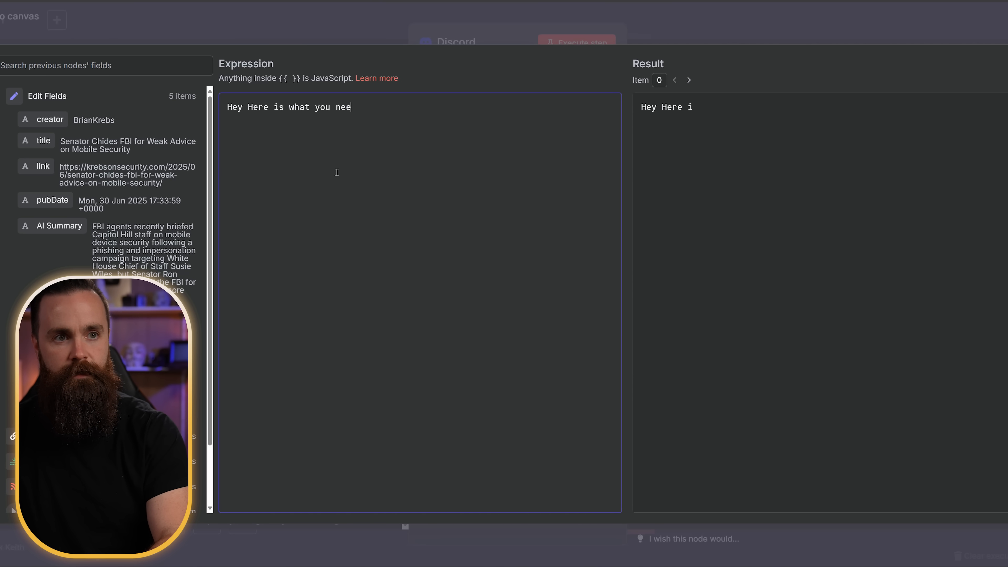
# Add "Author:" and "Title:" lines to the Discord message, filled with the creator and title fields from Edit Fields
pyautogui.press('Return')
pyautogui.press('Return')
pyautogui.write('Author:')
pyautogui.moveTo(50, 119); pyautogui.dragTo(273, 131)
pyautogui.press('Return')
pyautogui.press('Return')
pyautogui.write('Title:')
pyautogui.moveTo(44, 140); pyautogui.dragTo(325, 156)
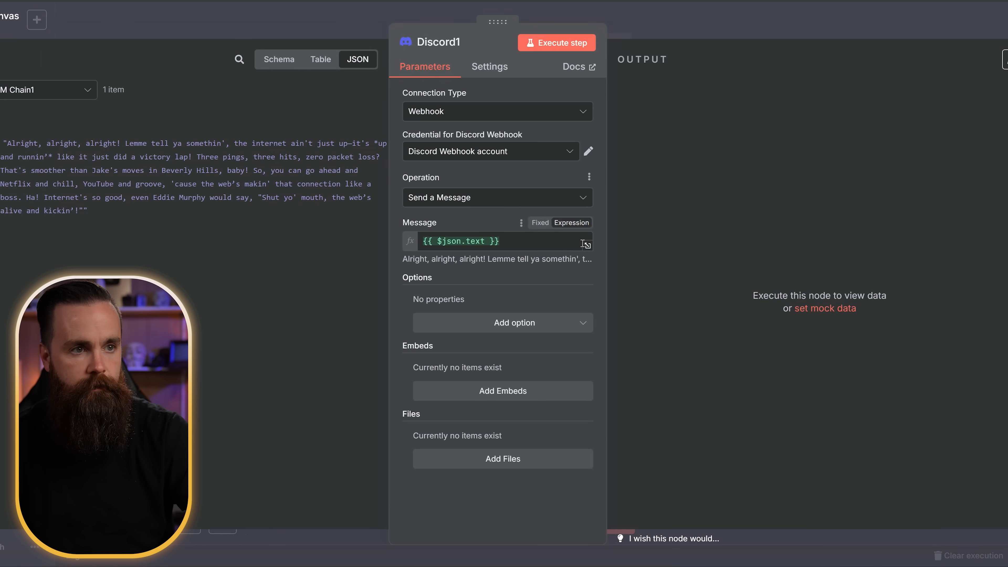
# Set the Discord1 message to "Here is how the internet is doing!!" followed by Basic LLM Chain1's text
pyautogui.click(587, 246)
pyautogui.hotkey('ctrl', 'a')
pyautogui.press('BackSpace')
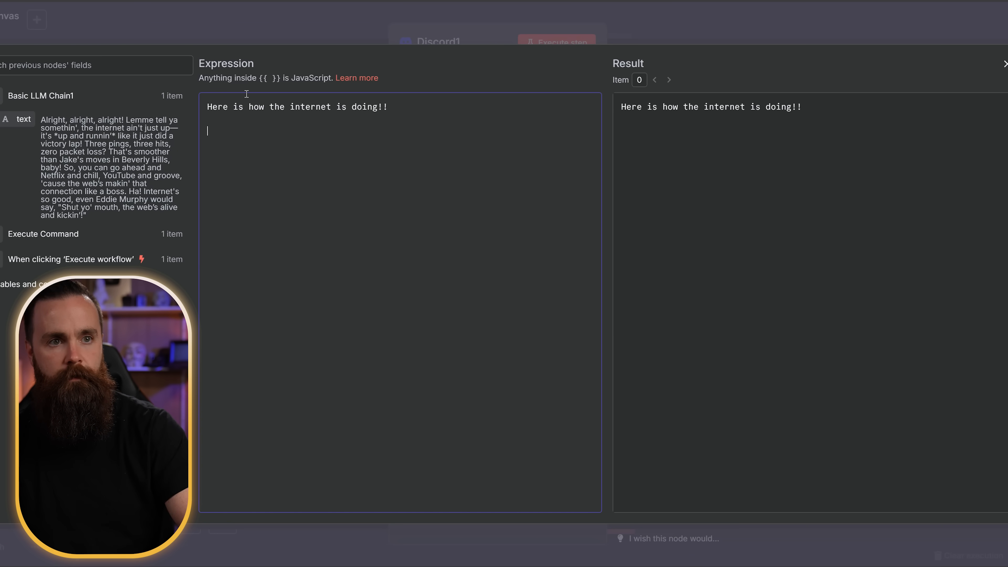
pyautogui.click(713, 24)
pyautogui.click(781, 31)
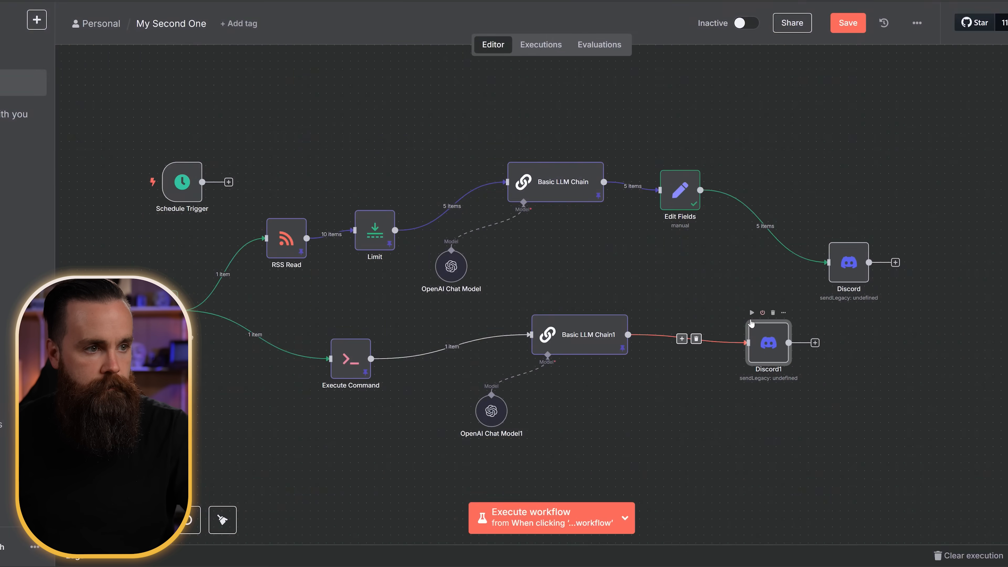
# Execute the Discord1 node, read its post in Discord's #sweet-sweet-news channel, and execute the other Discord node
pyautogui.click(729, 340)
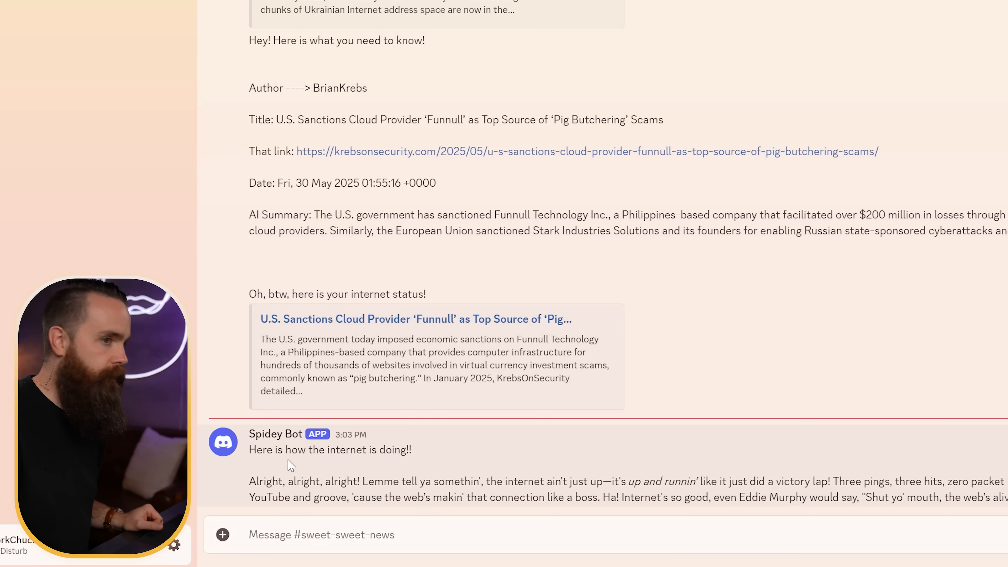
pyautogui.moveTo(252, 450); pyautogui.dragTo(744, 474)
pyautogui.click(957, 478)
pyautogui.moveTo(1007, 497); pyautogui.dragTo(1007, 481)
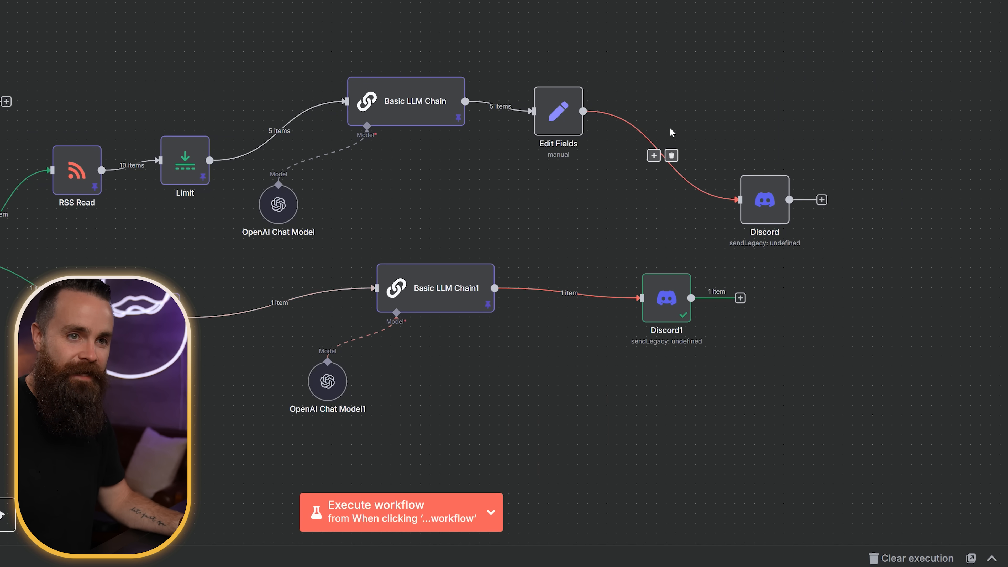
pyautogui.click(744, 162)
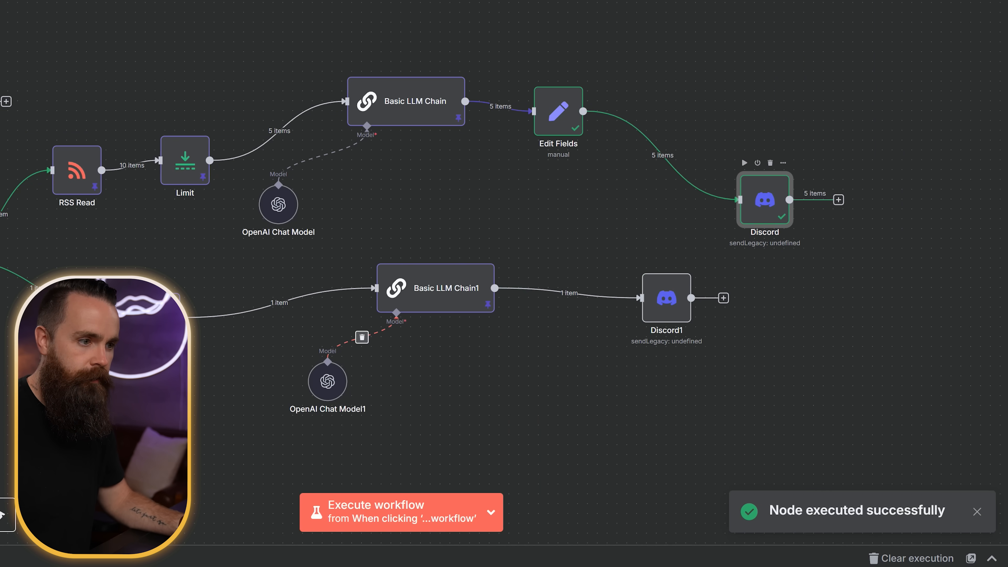
# Add a "Link:" line with the article link at the end of the Discord message, execute the node and review the posts
pyautogui.doubleClick(765, 200)
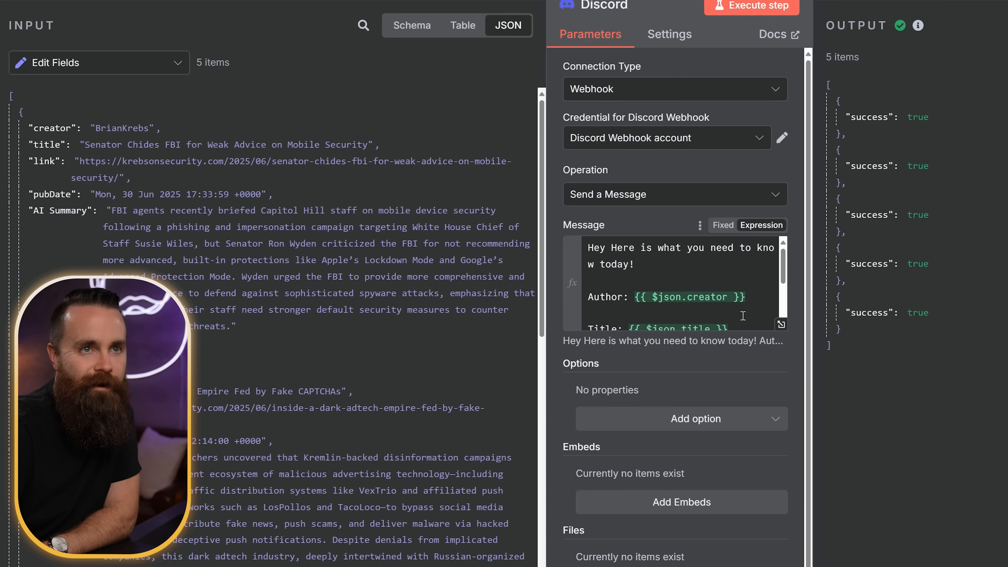
pyautogui.click(780, 326)
pyautogui.press('Return')
pyautogui.press('Return')
pyautogui.write('Link:')
pyautogui.moveTo(449, 234); pyautogui.dragTo(450, 222)
pyautogui.press('Escape')
pyautogui.click(596, 36)
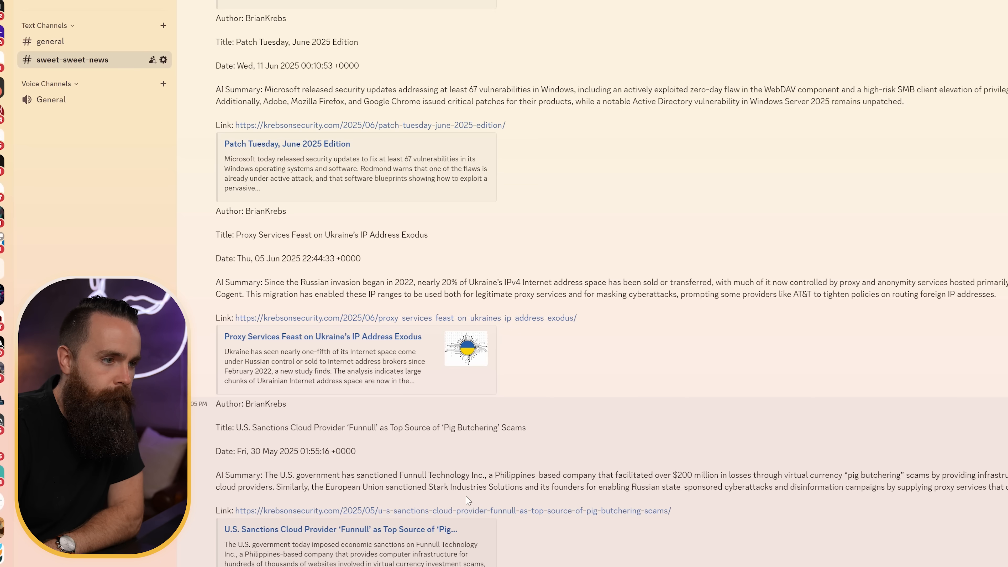
pyautogui.scroll(5, 501, 518)
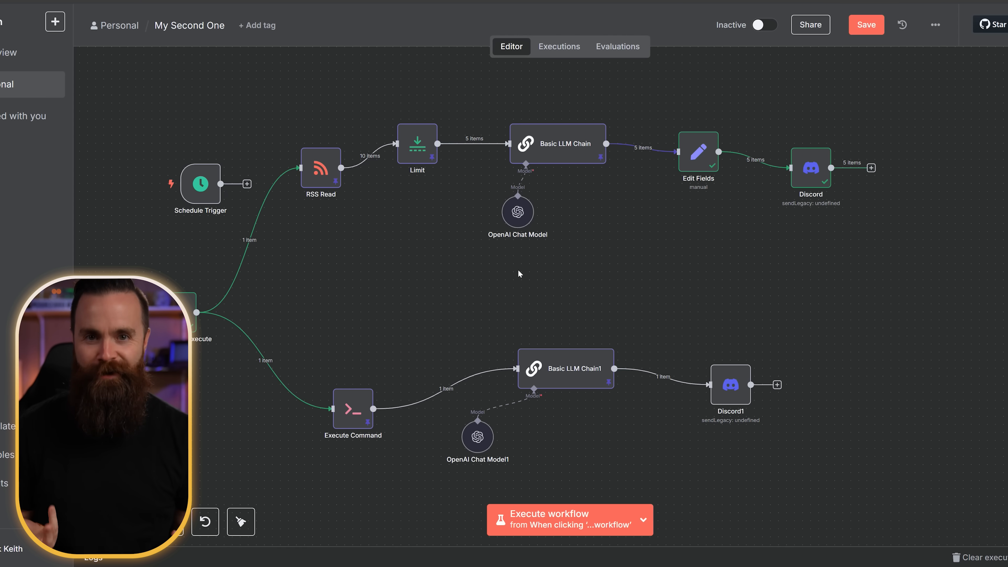
# Add a second Edit Fields (Set) node and attach it to the manual trigger between the RSS Read and Execute Command branches
pyautogui.click(871, 168)
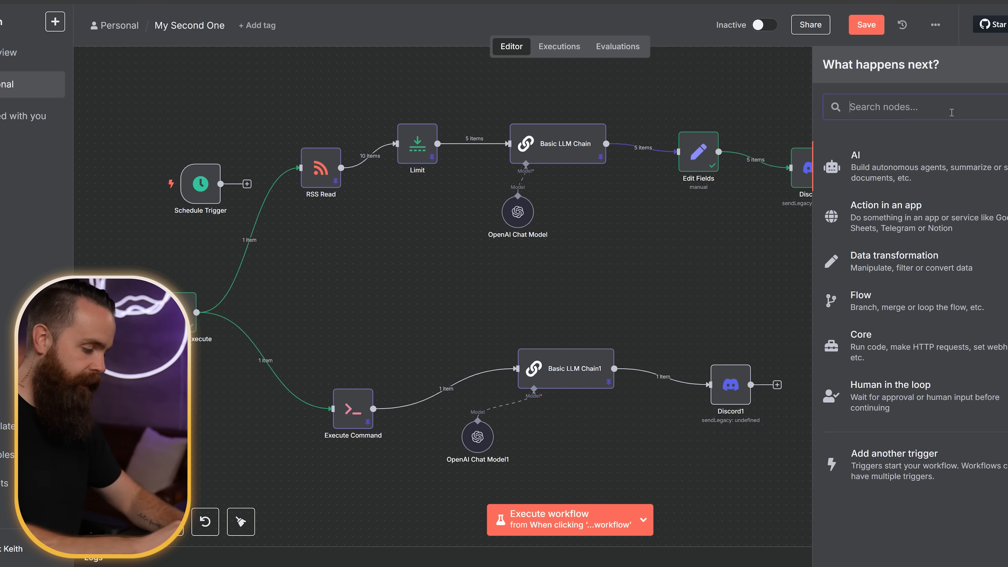
pyautogui.write('set')
pyautogui.click(892, 170)
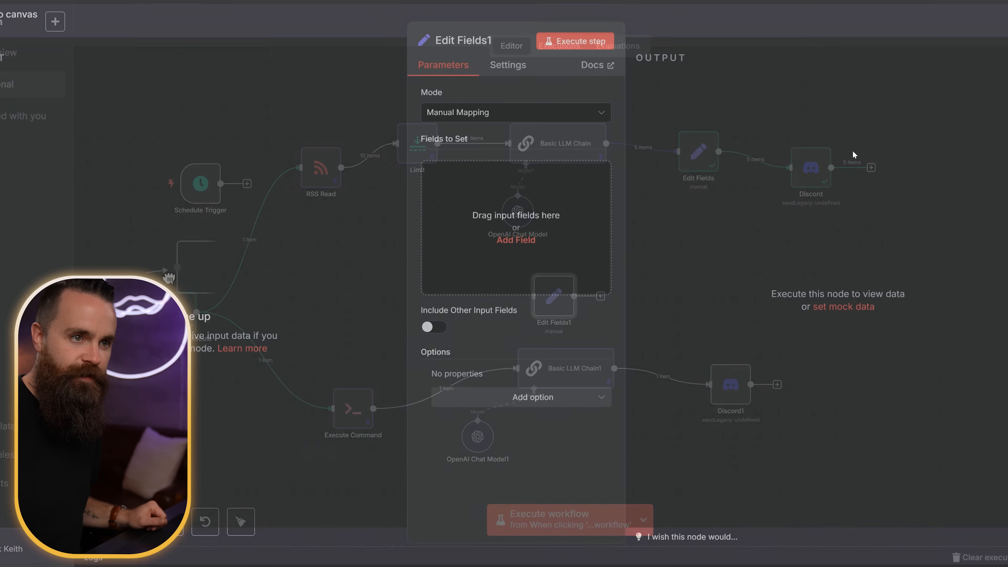
pyautogui.press('Escape')
pyautogui.moveTo(560, 301); pyautogui.dragTo(343, 301)
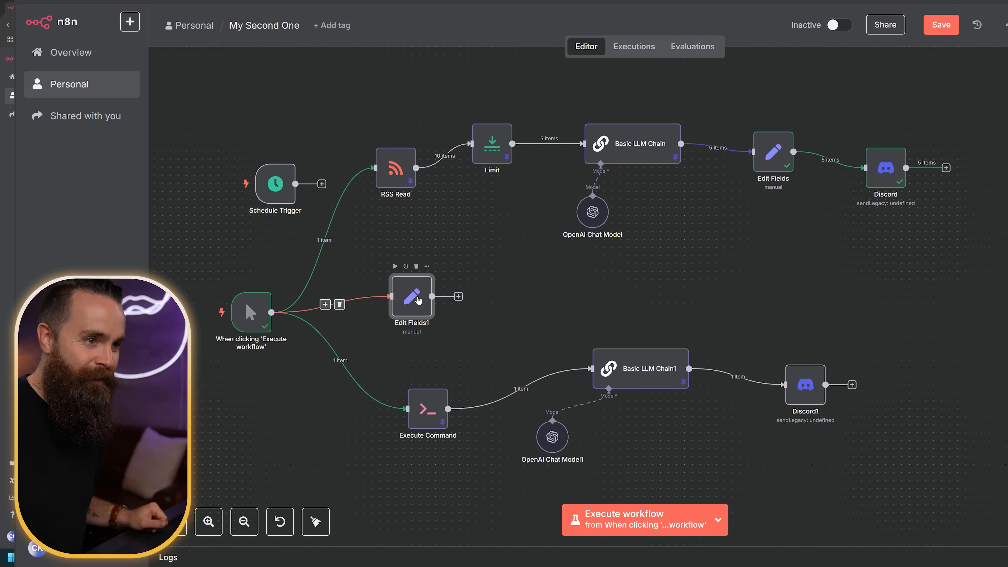
# Add a field named "channelids" of type Array to the Edit Fields1 node and start its value
pyautogui.doubleClick(418, 300)
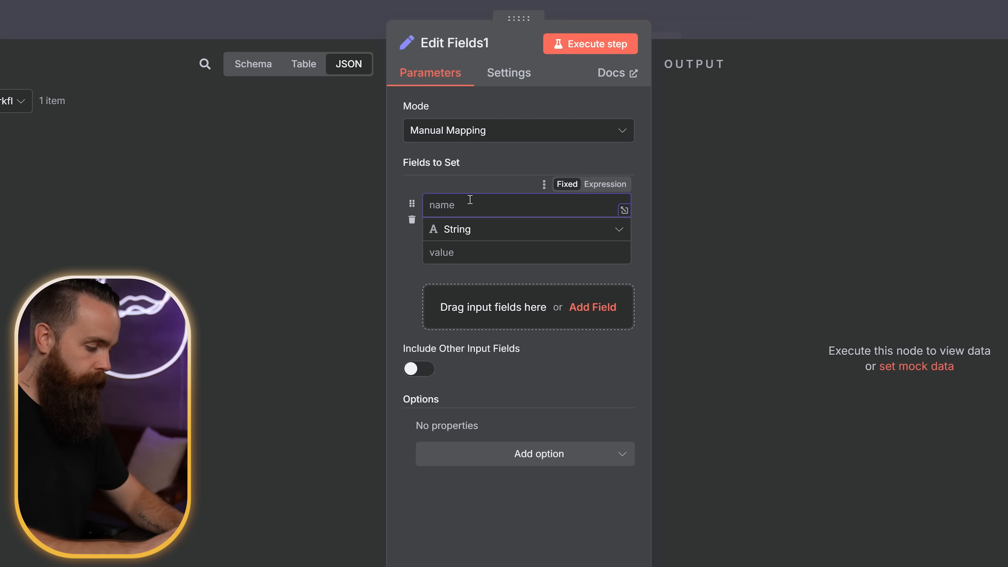
pyautogui.write('channelids')
pyautogui.click(476, 235)
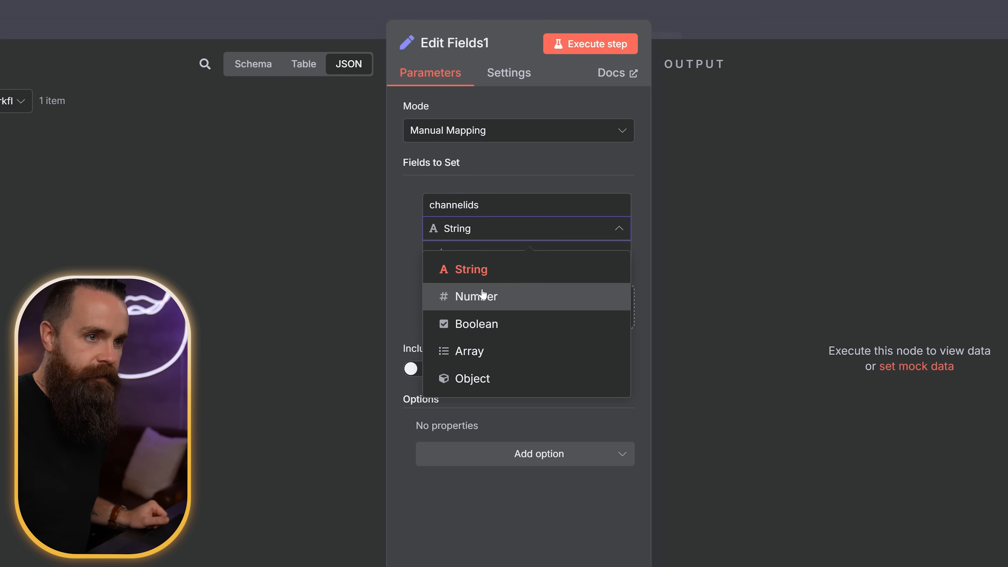
pyautogui.click(478, 351)
pyautogui.click(503, 257)
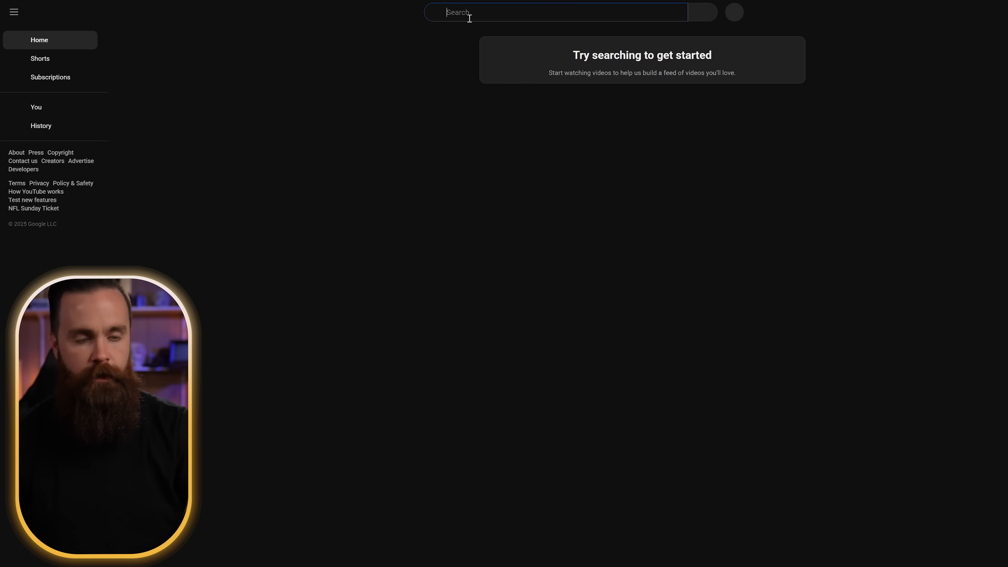
# Switch to YouTube and search for "networkchuck"
pyautogui.click(469, 16)
pyautogui.write('networkchuck')
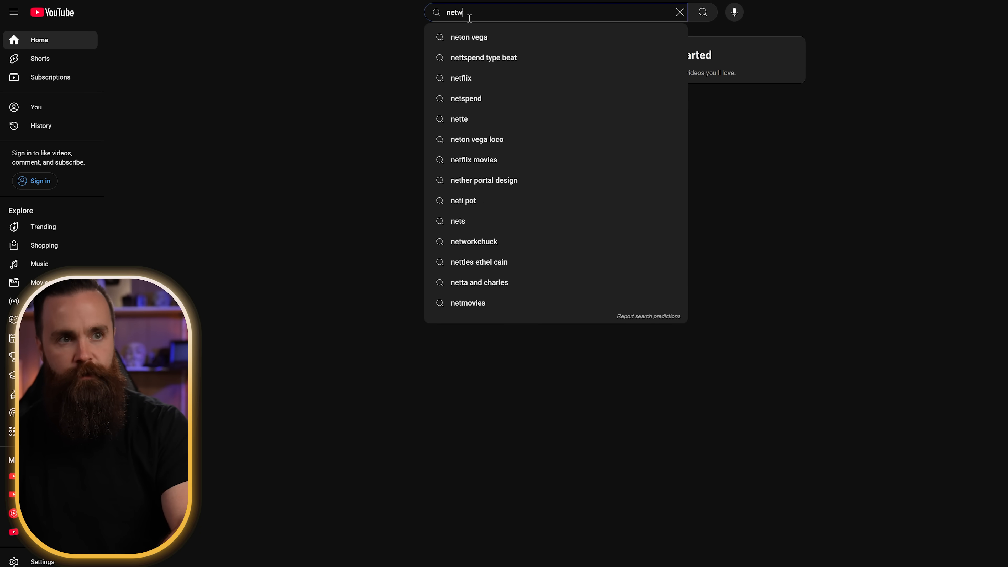
pyautogui.press('Escape')
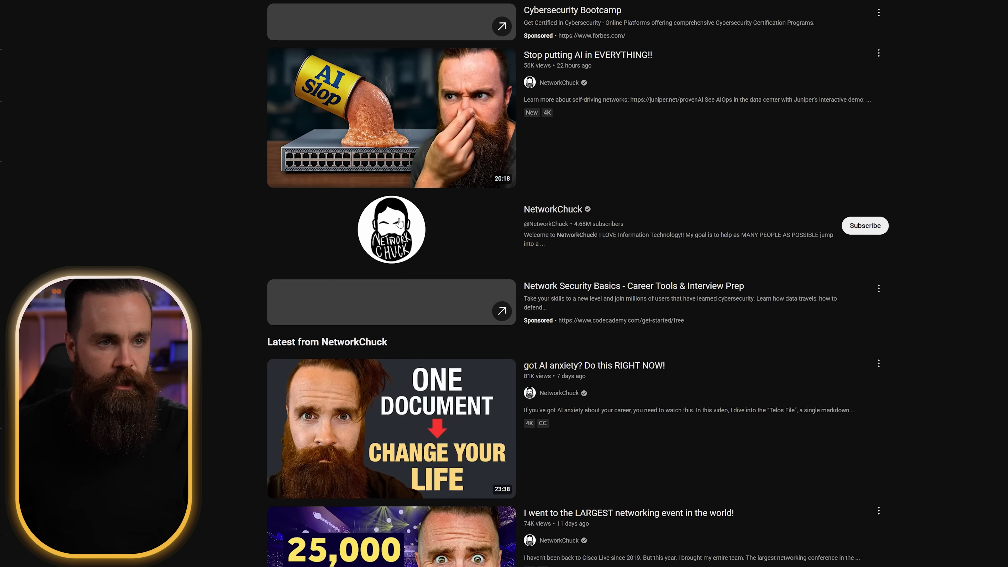
# Copy the channel ID from the NetworkChuck channel's about details and paste it into the channelids array value
pyautogui.click(465, 254)
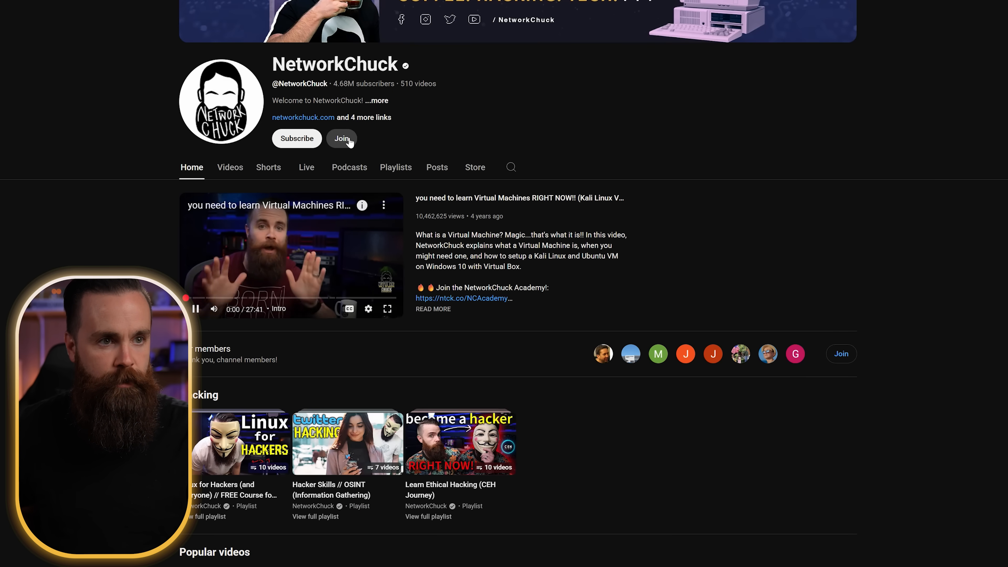
pyautogui.click(382, 104)
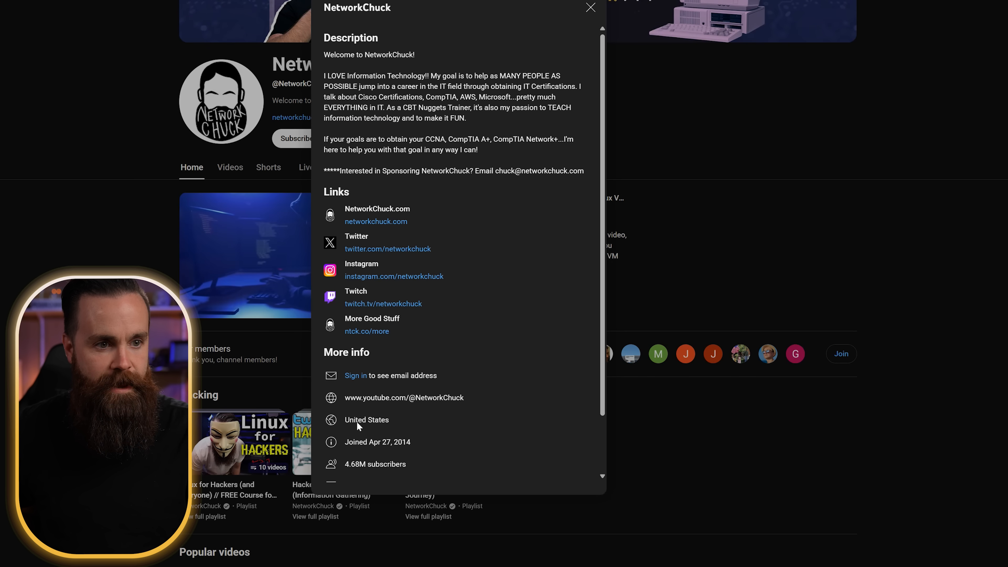
pyautogui.scroll(-2, 357, 449)
pyautogui.click(368, 476)
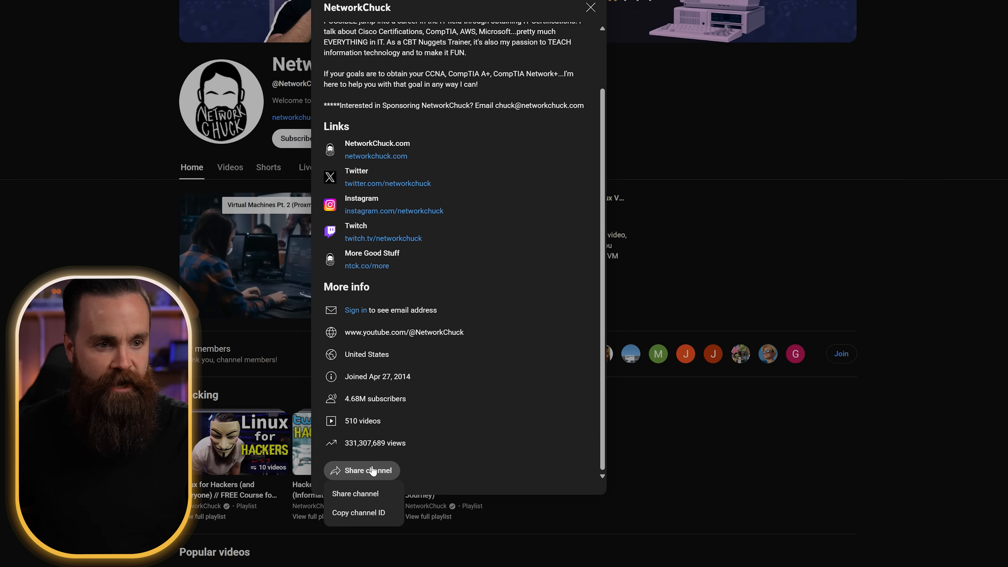
pyautogui.click(376, 514)
pyautogui.hotkey('ctrl', 'v')
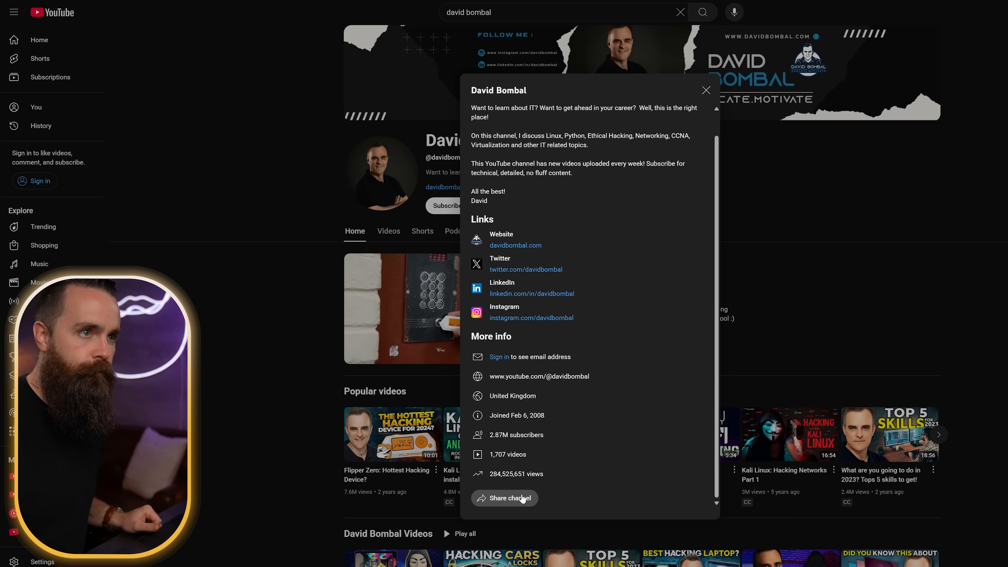
# Copy the David Bombal channel's ID and paste it as the second entry of the channelids array
pyautogui.click(504, 498)
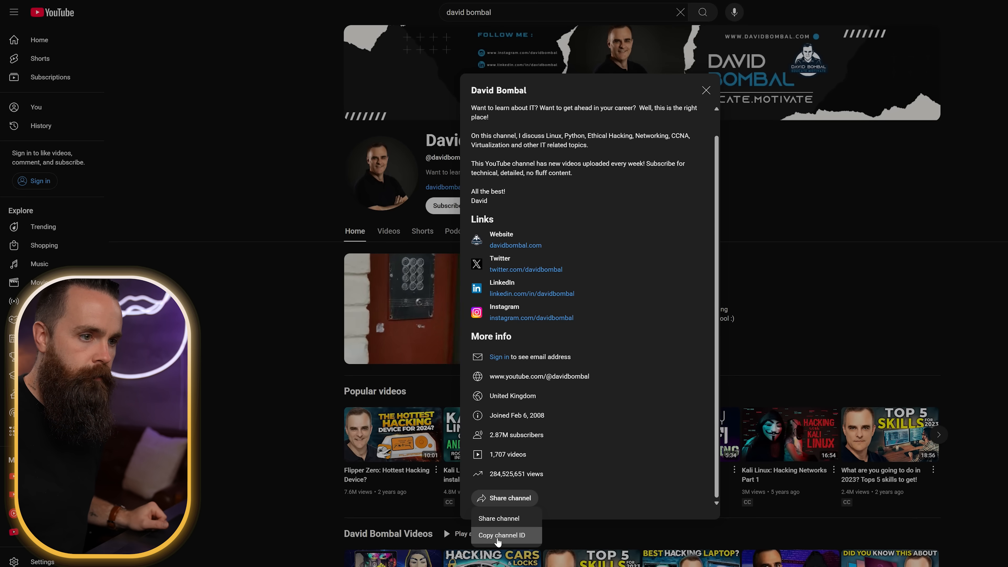
pyautogui.click(494, 532)
pyautogui.hotkey('ctrl', 'v')
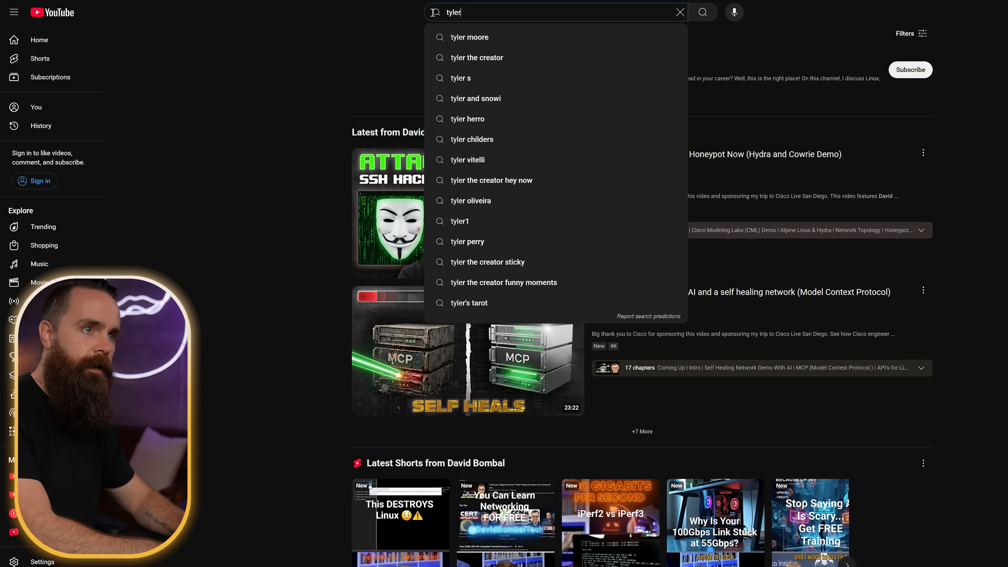
# Search YouTube for "tyler ramsbey", copy that channel's ID and add it as the third quoted entry of the channelids array
pyautogui.write('ramsbey')
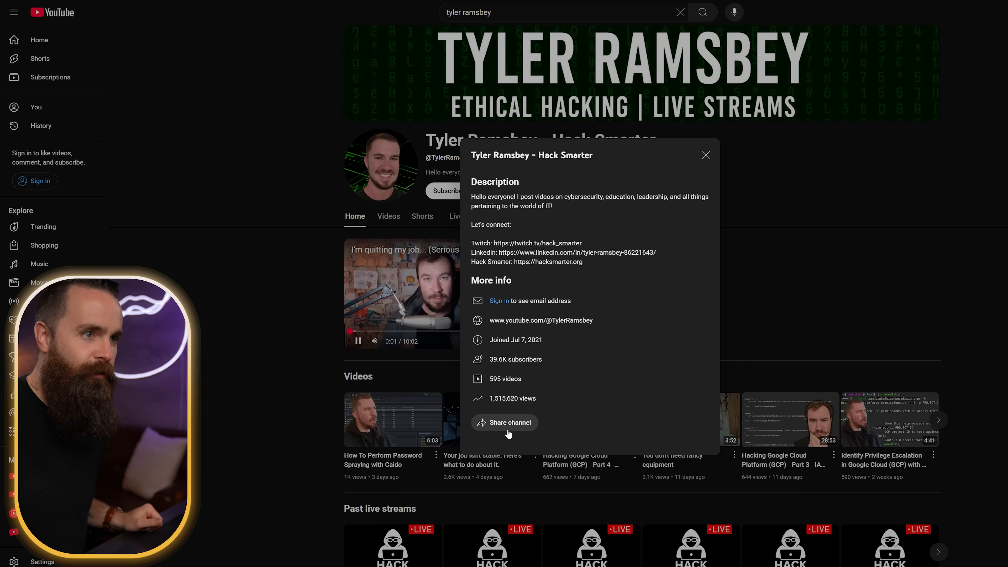
pyautogui.click(504, 422)
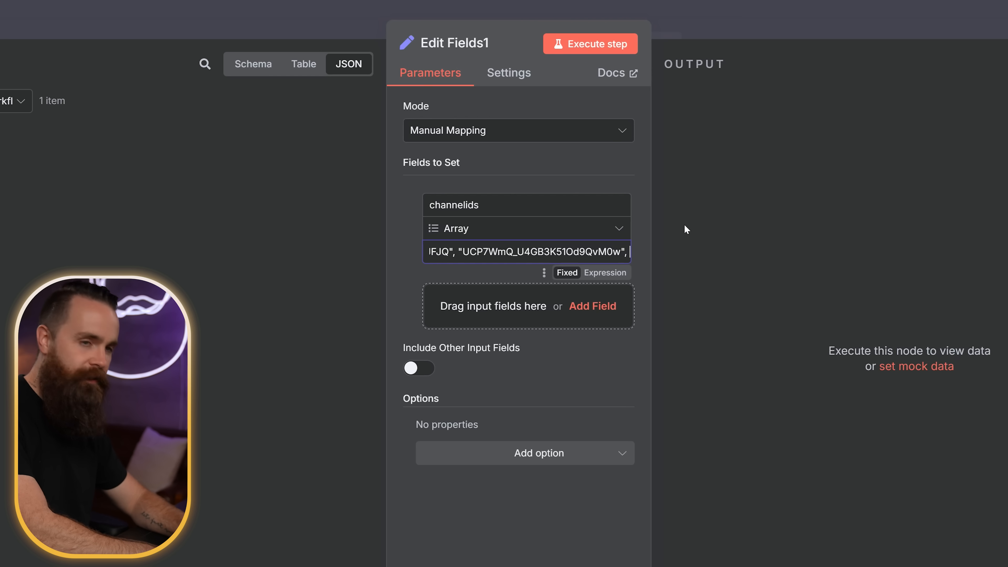
pyautogui.write(', "UCP7WmQ_U4GB3K51Od9QvM0w", "')
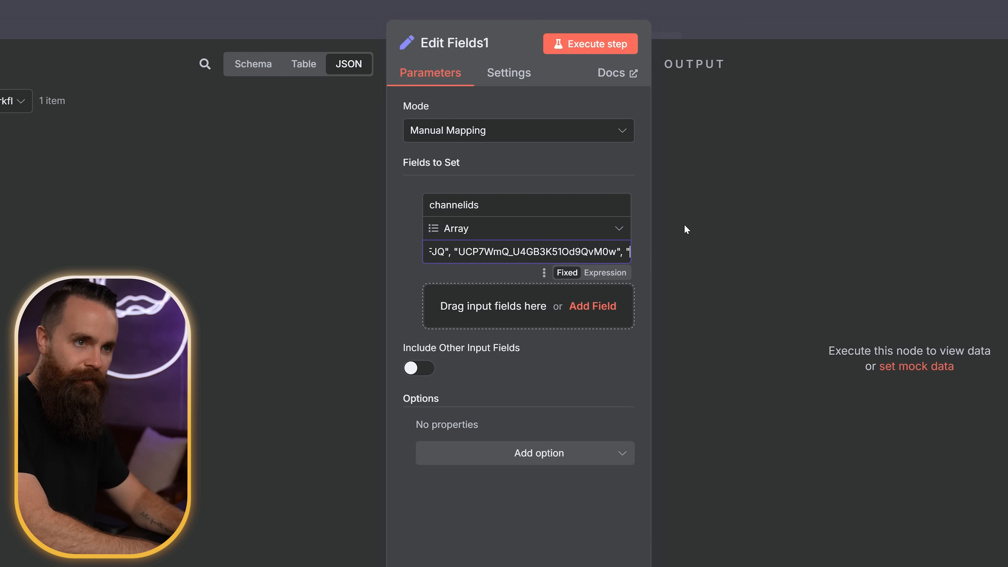
pyautogui.hotkey('ctrl', 'v')
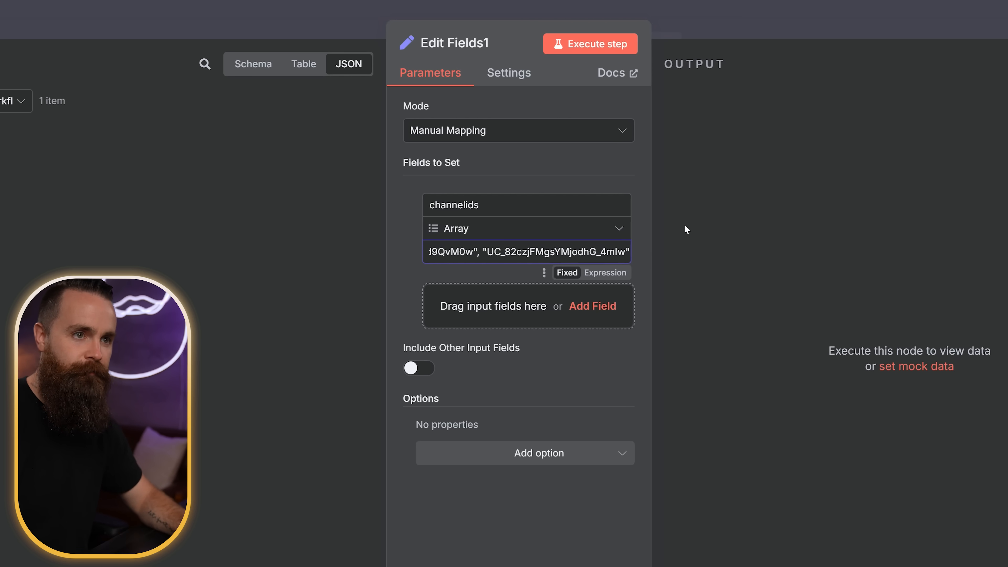
pyautogui.write('"')
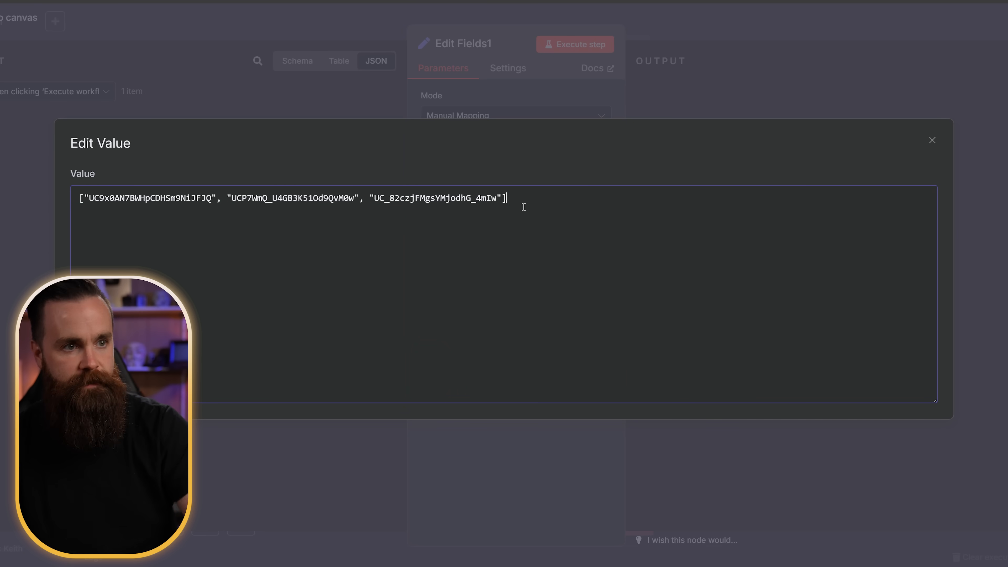
# Close the expanded array value, execute the Edit Fields1 node and return to the canvas
pyautogui.click(544, 79)
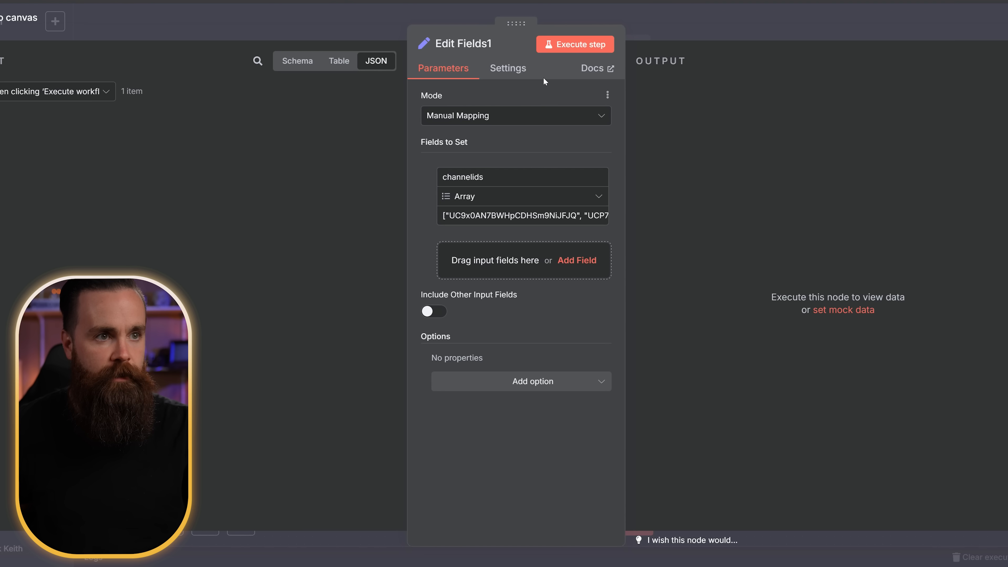
pyautogui.click(571, 45)
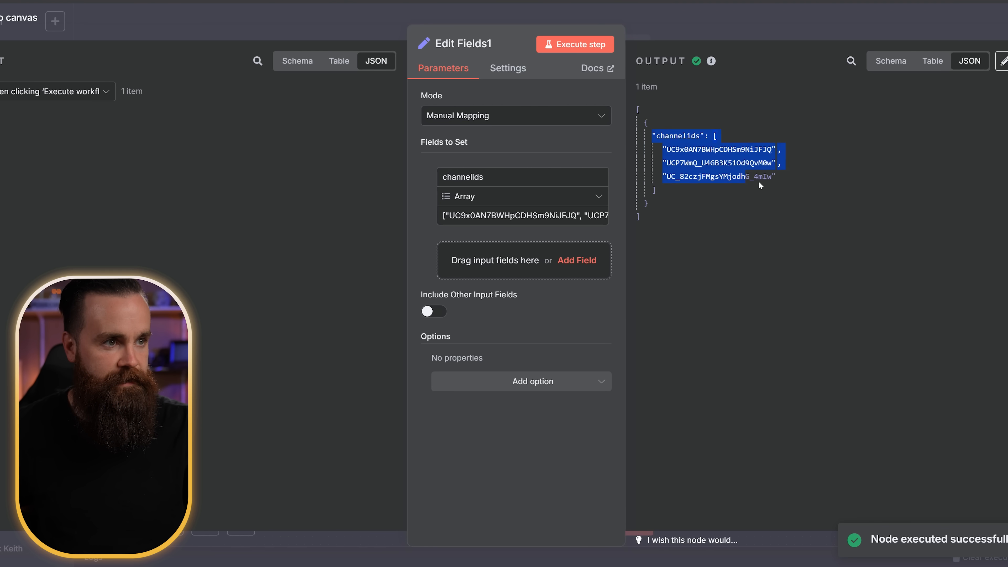
pyautogui.press('Escape')
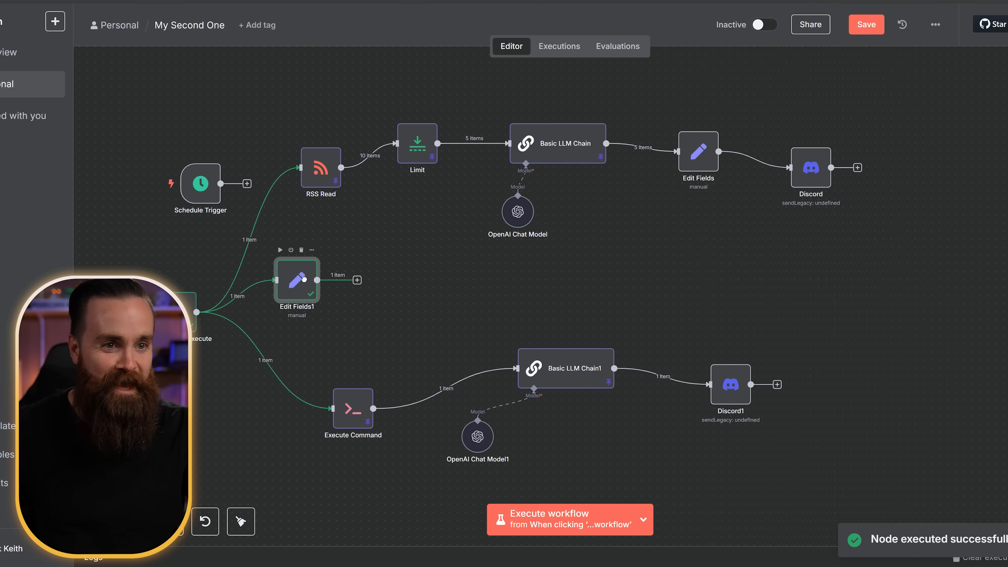
pyautogui.click(373, 295)
pyautogui.write('r')
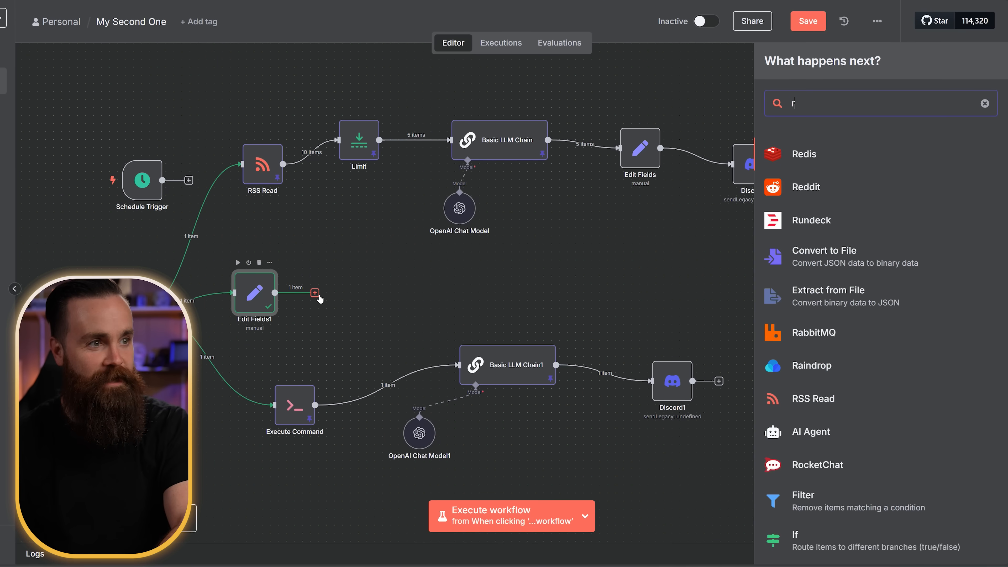
pyautogui.click(813, 364)
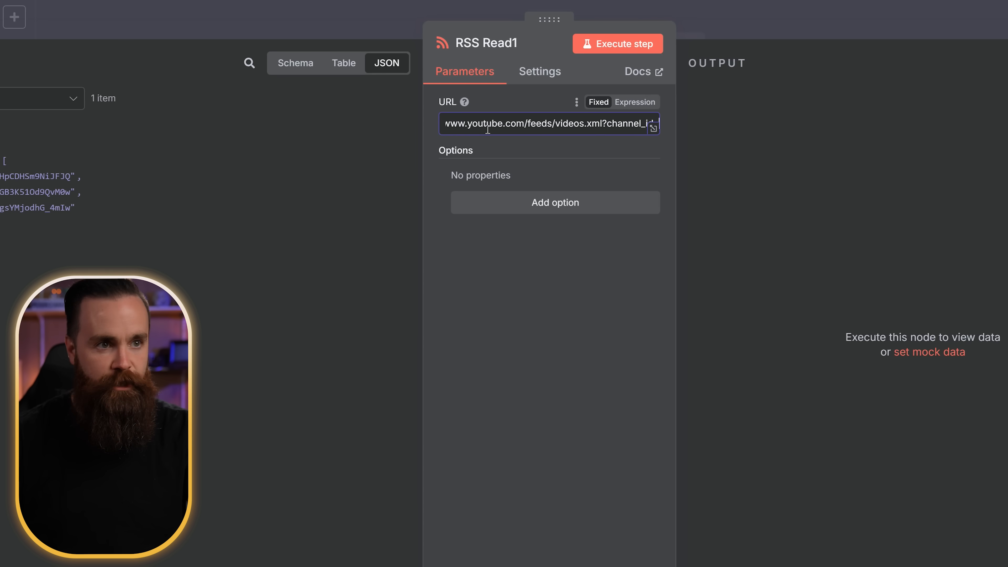
pyautogui.click(653, 133)
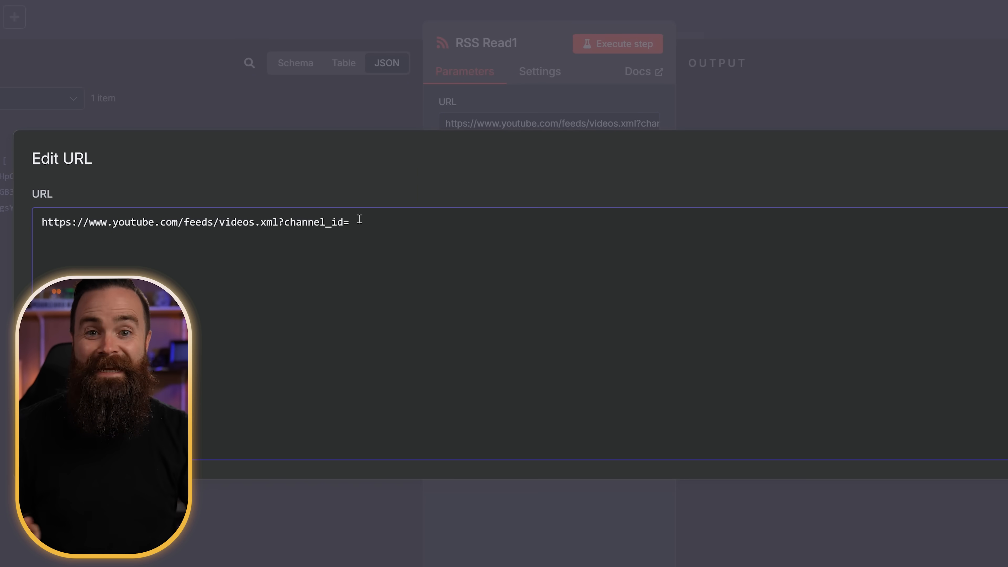
pyautogui.click(375, 116)
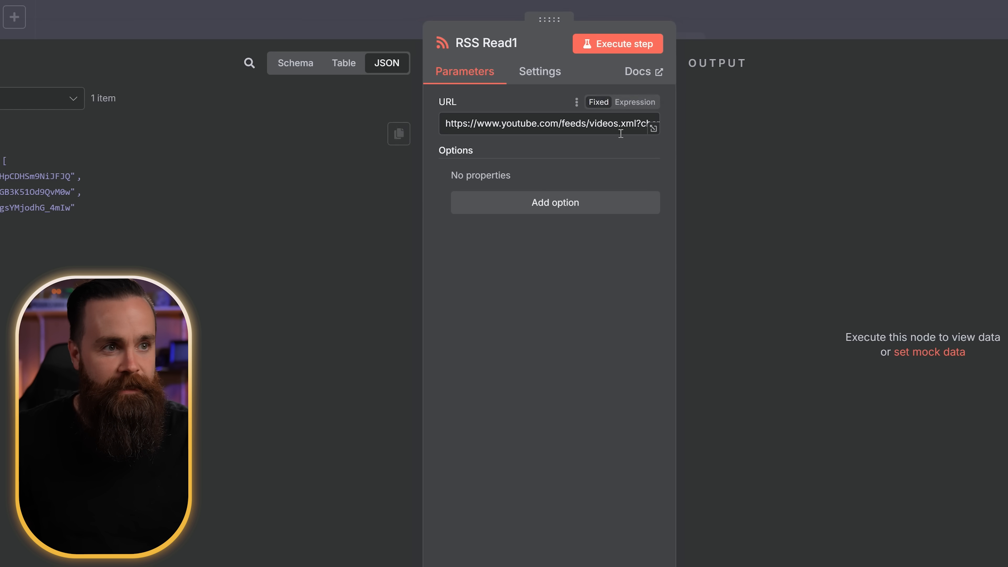
# Append the channelids field to the RSS feed URL as {{ $json.channelids }} and inspect the resolved URL
pyautogui.click(657, 129)
pyautogui.moveTo(58, 160); pyautogui.dragTo(752, 130)
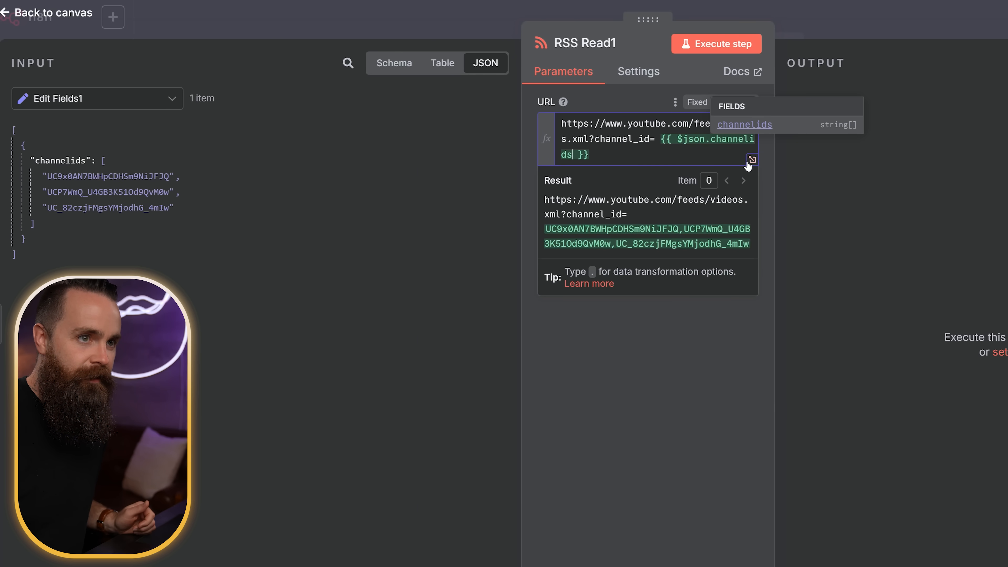
pyautogui.click(753, 159)
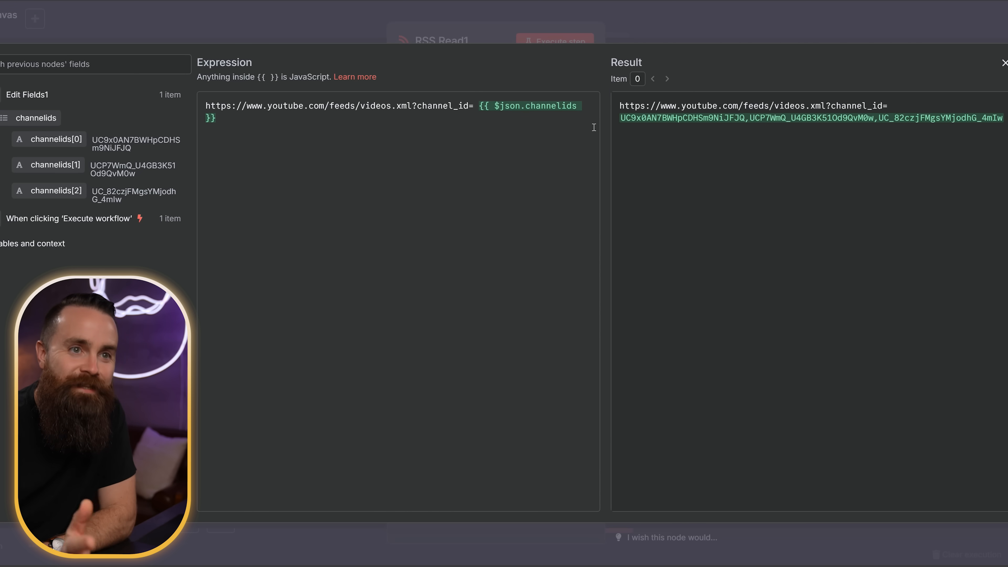
pyautogui.moveTo(666, 121); pyautogui.dragTo(976, 123)
pyautogui.click(976, 146)
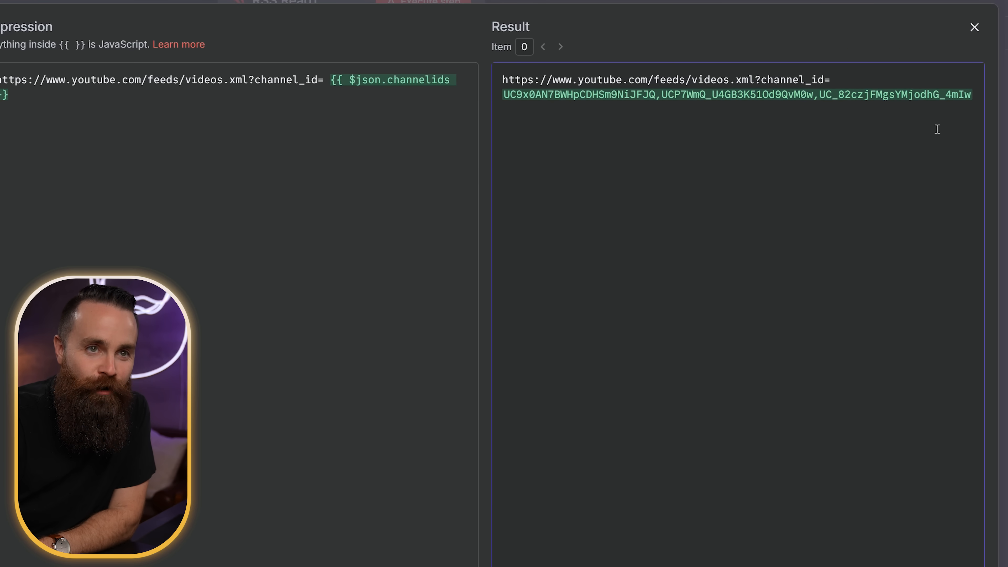
pyautogui.click(974, 31)
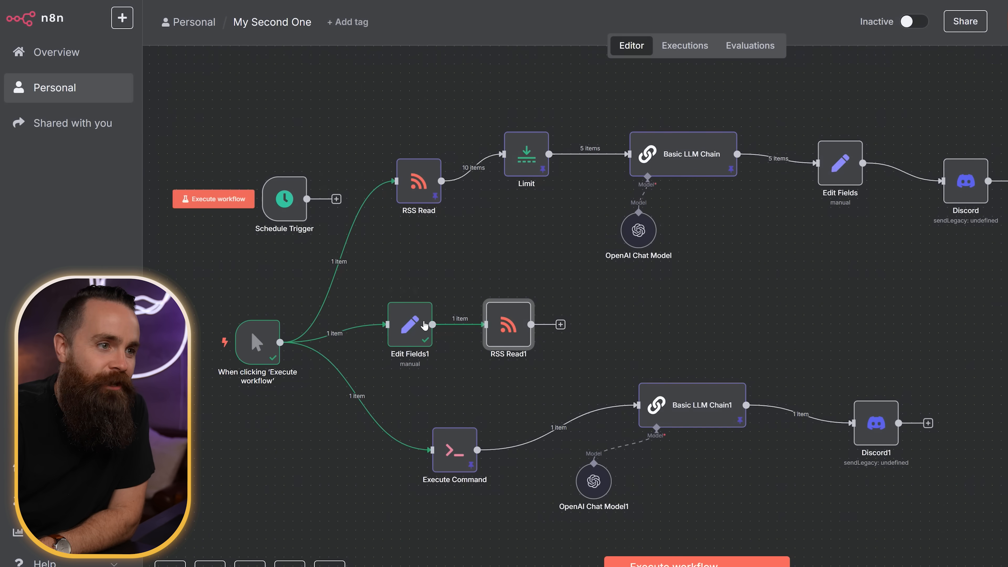
# Space the Edit Fields1 and RSS Read1 nodes farther apart on the canvas
pyautogui.moveTo(566, 302); pyautogui.dragTo(539, 311)
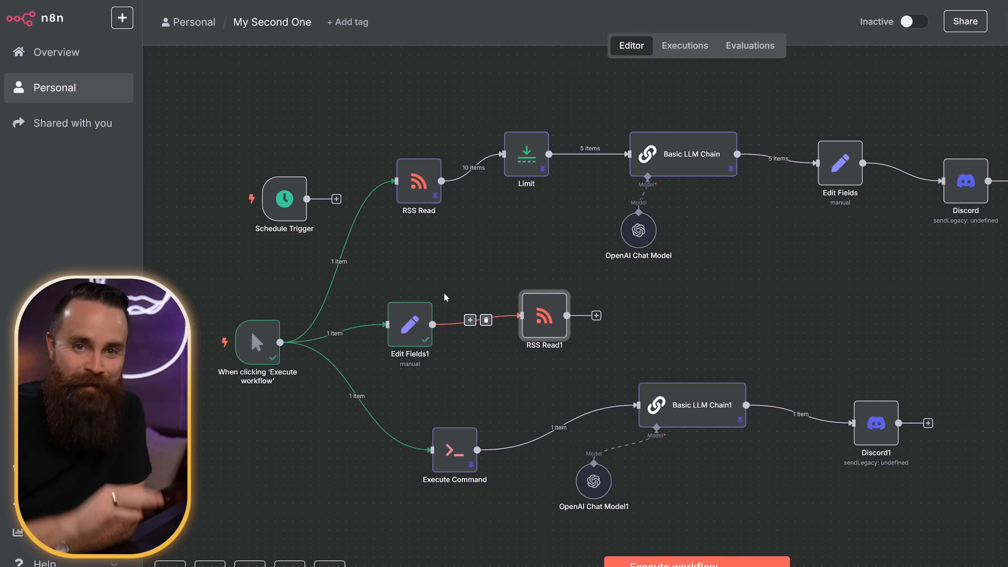
pyautogui.moveTo(414, 329); pyautogui.dragTo(416, 312)
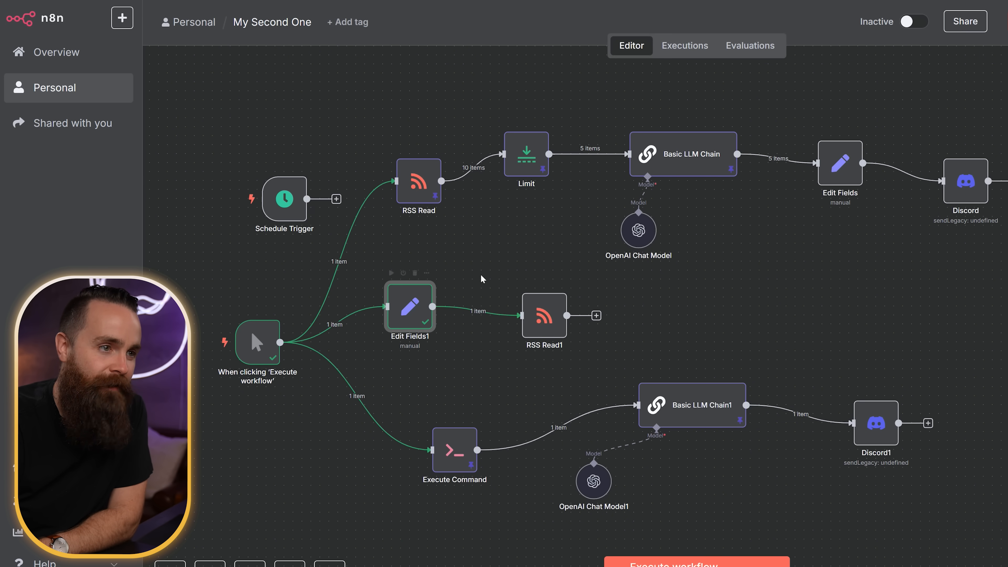
pyautogui.moveTo(483, 345); pyautogui.dragTo(488, 319)
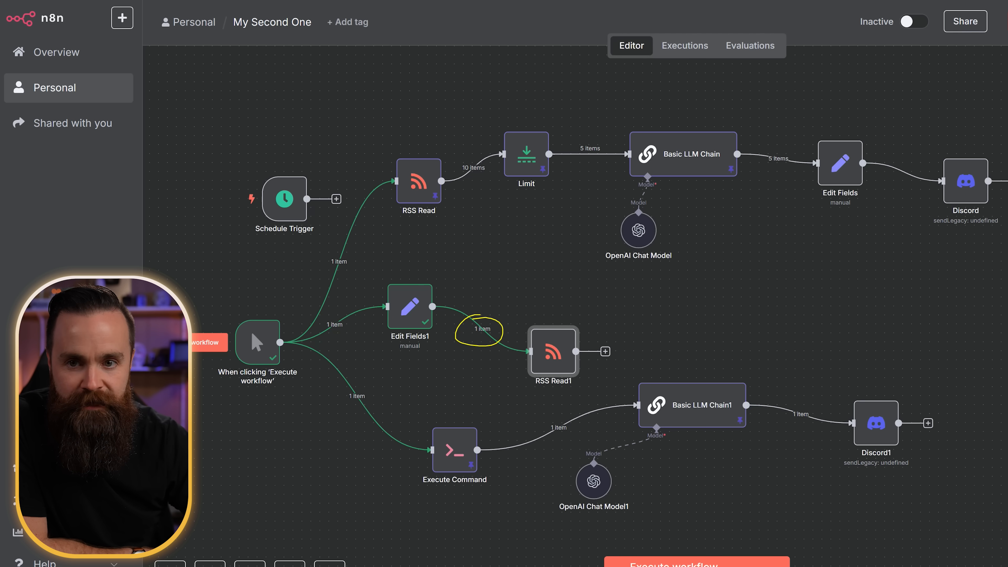
# Insert a Split Out node between Edit Fields1 and RSS Read1, set it to split the channelids field and execute it
pyautogui.moveTo(488, 331)
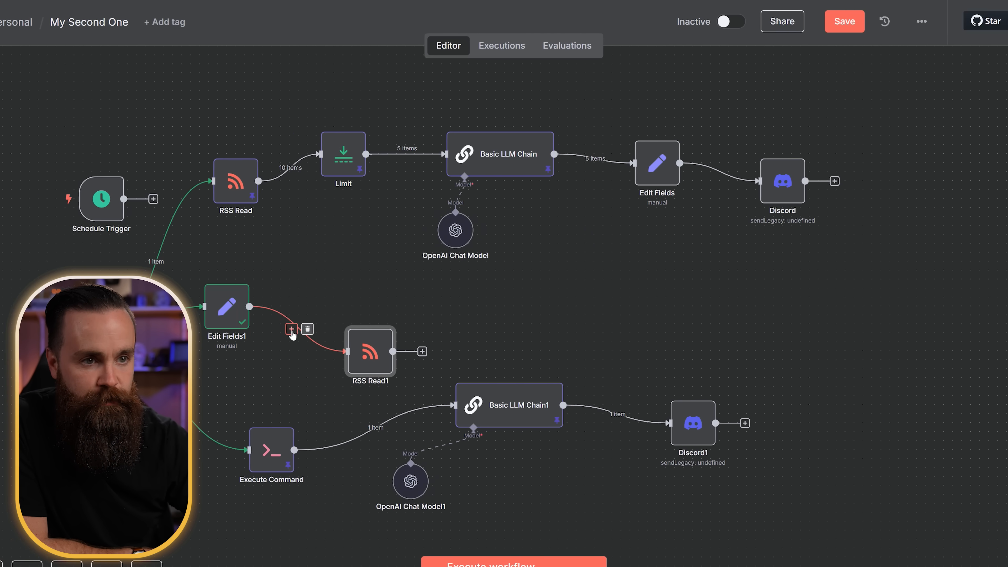
pyautogui.click(291, 329)
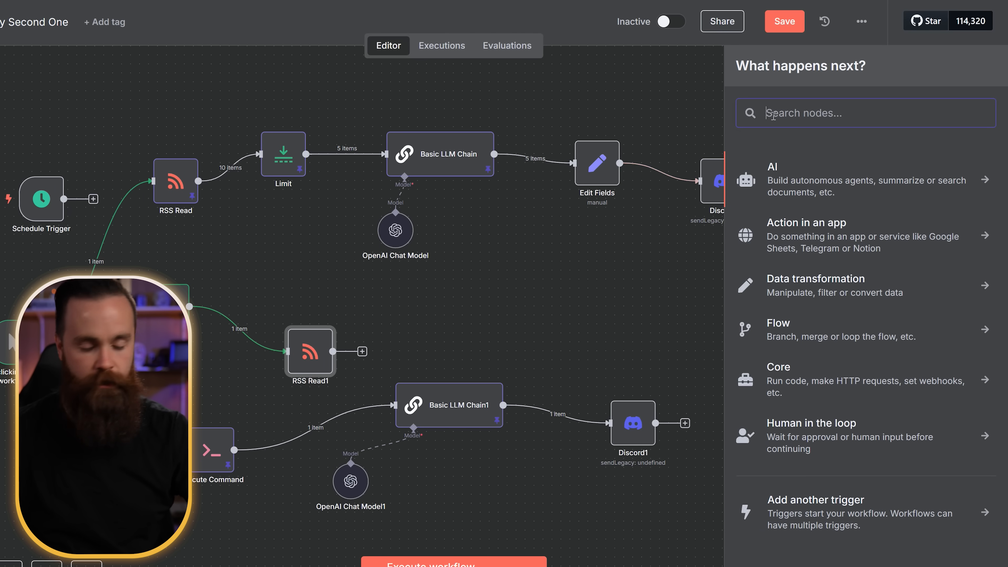
pyautogui.write('spl')
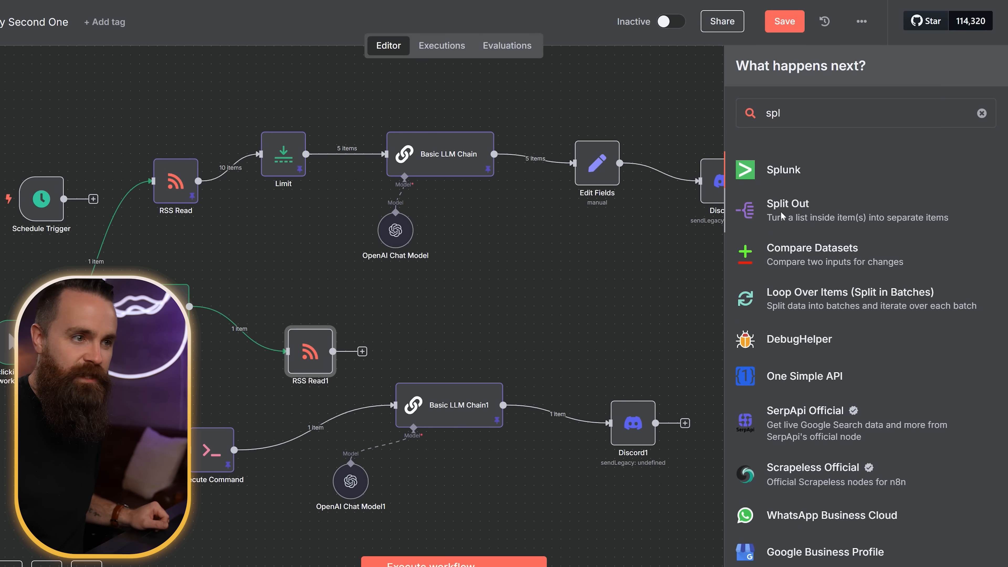
pyautogui.click(790, 213)
pyautogui.moveTo(67, 158); pyautogui.dragTo(547, 124)
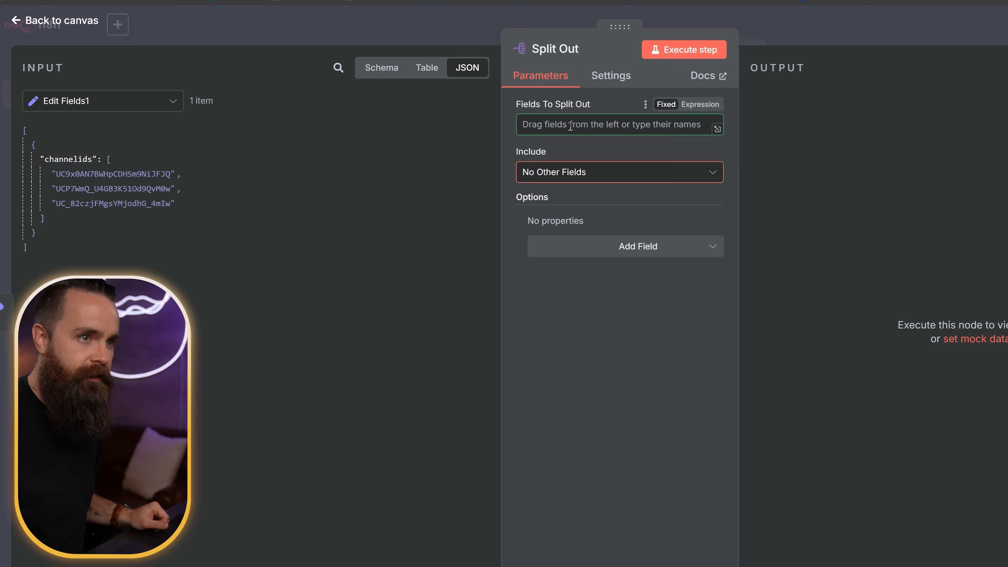
pyautogui.click(714, 55)
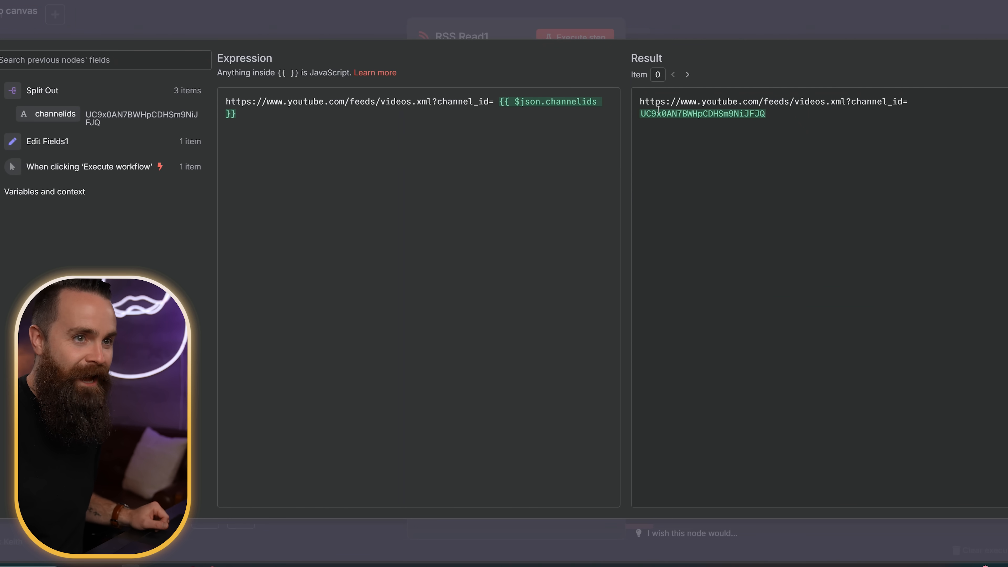
# Check the feed URL resolved from a single channel ID, execute the RSS Read1 node and rename it "YouTube Channels"
pyautogui.moveTo(673, 114); pyautogui.dragTo(766, 114)
pyautogui.click(772, 99)
pyautogui.press('Escape')
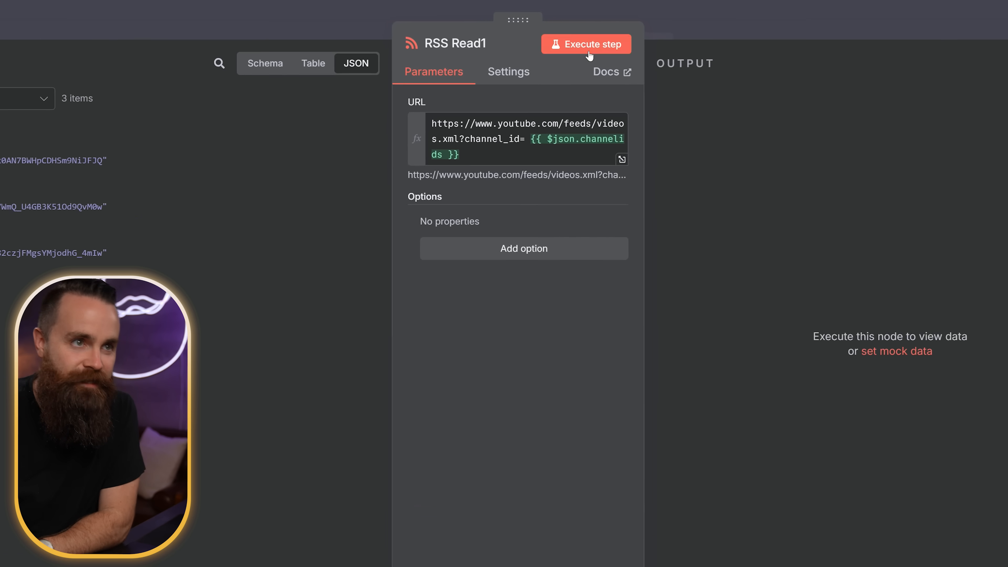
pyautogui.click(486, 50)
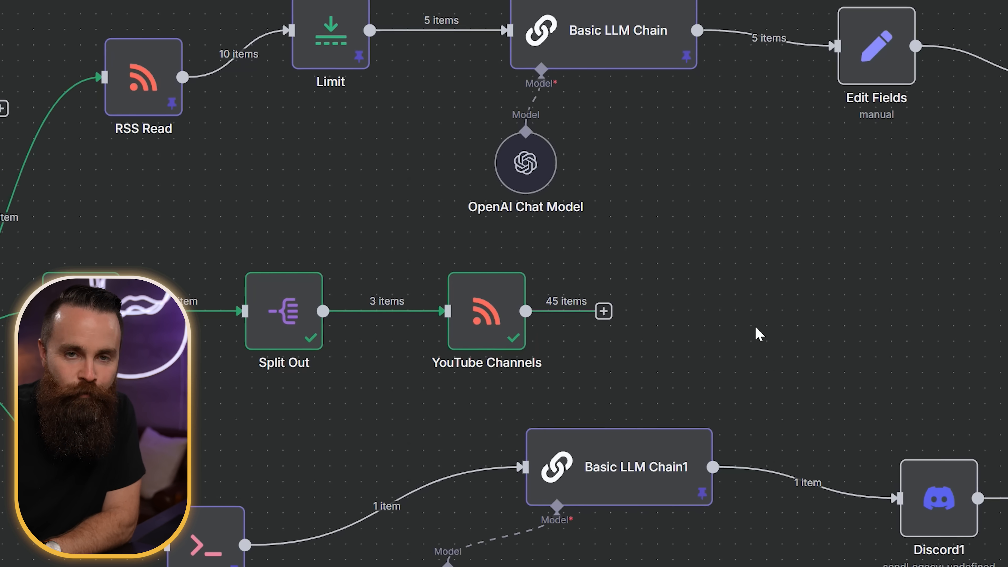
# Add a Filter node after the YouTube Channels node
pyautogui.click(614, 313)
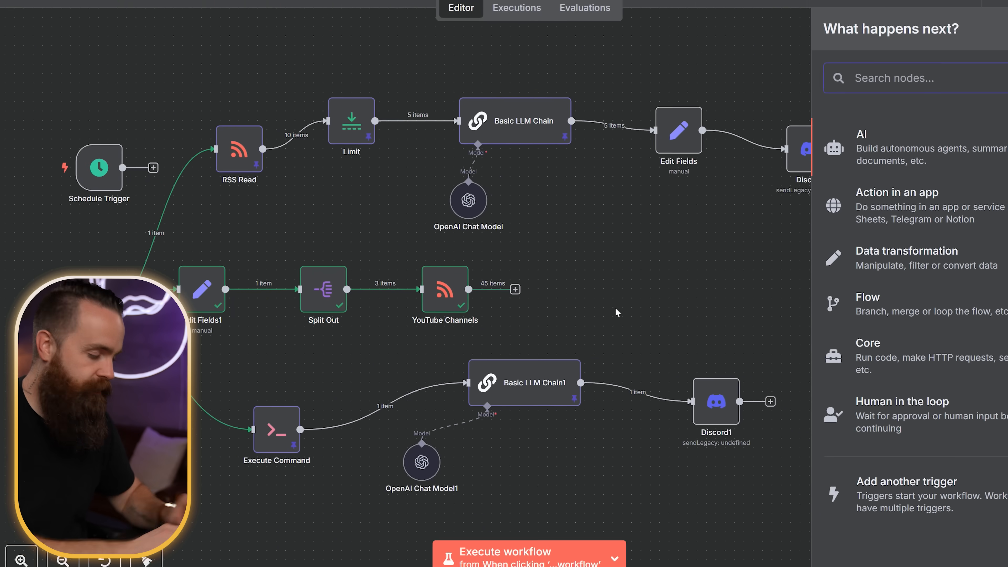
pyautogui.write('filter')
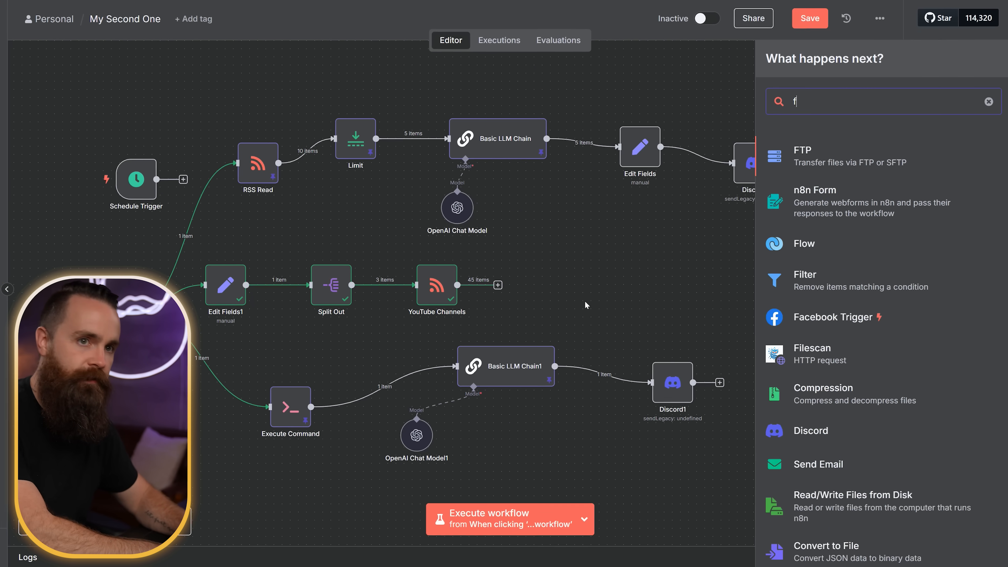
pyautogui.press('Return')
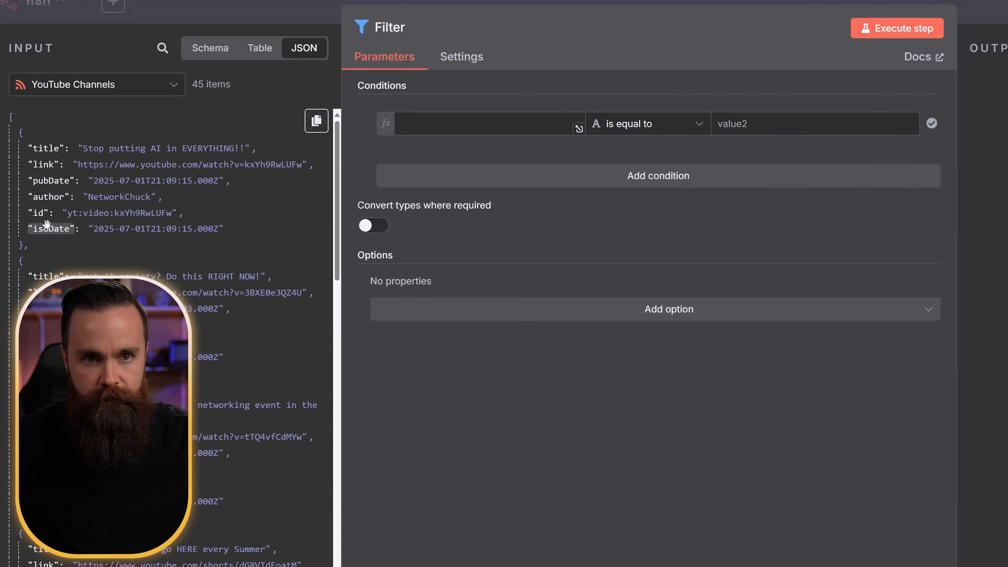
# Set the Filter condition's first value to {{ $json.isoDate.toDate().format('yyyy-MM-dd') }}
pyautogui.moveTo(46, 224); pyautogui.dragTo(397, 126)
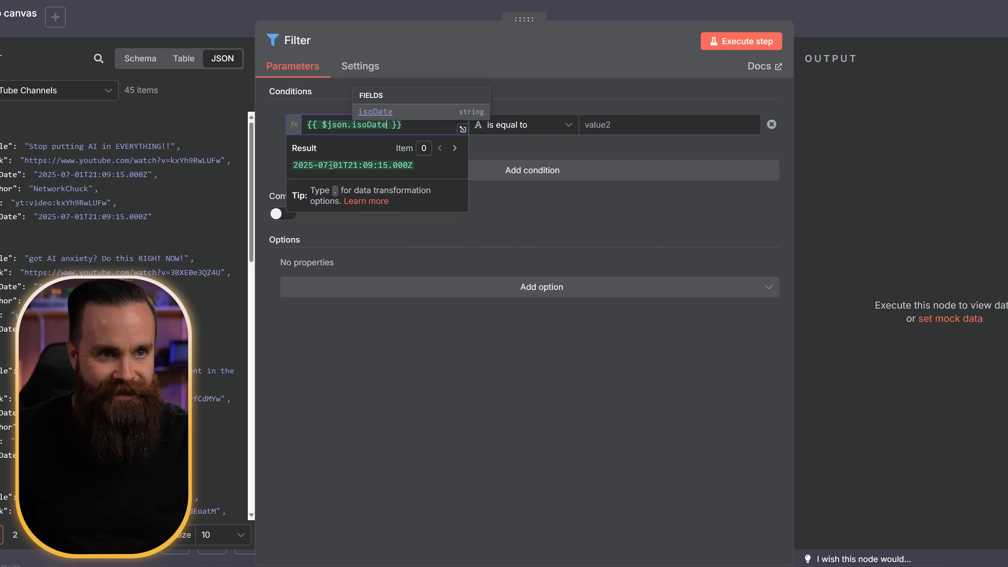
pyautogui.moveTo(418, 124); pyautogui.dragTo(294, 123)
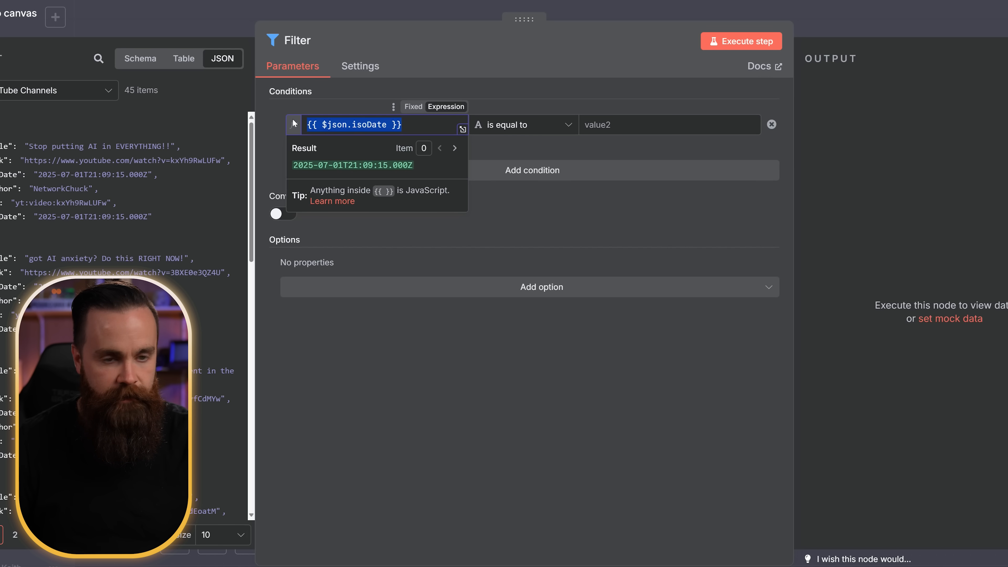
pyautogui.write("{{ $json.isoDate.toDate().format('yyyy-MM-dd') }}")
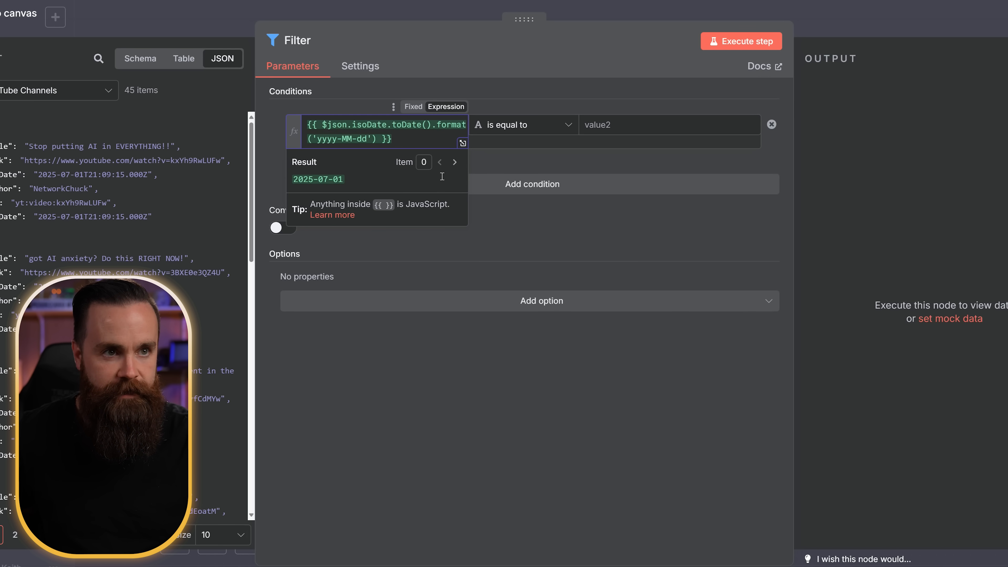
pyautogui.click(367, 102)
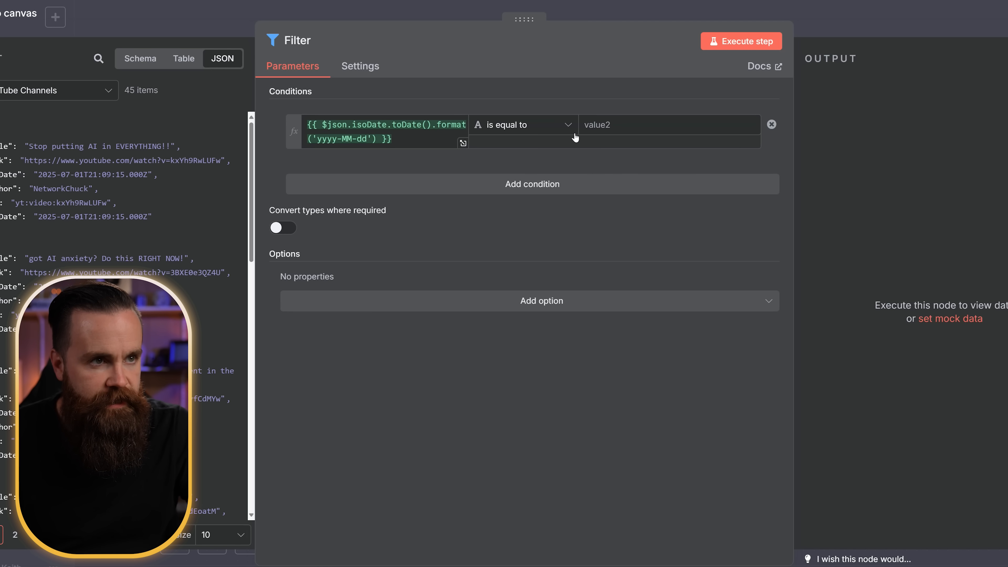
# Set the Filter comparison to the date operator "is after or equal to" with {{ $now.minus({ days: 3 }).format('yyyy-MM-dd') }} as the second value
pyautogui.click(569, 124)
pyautogui.click(627, 401)
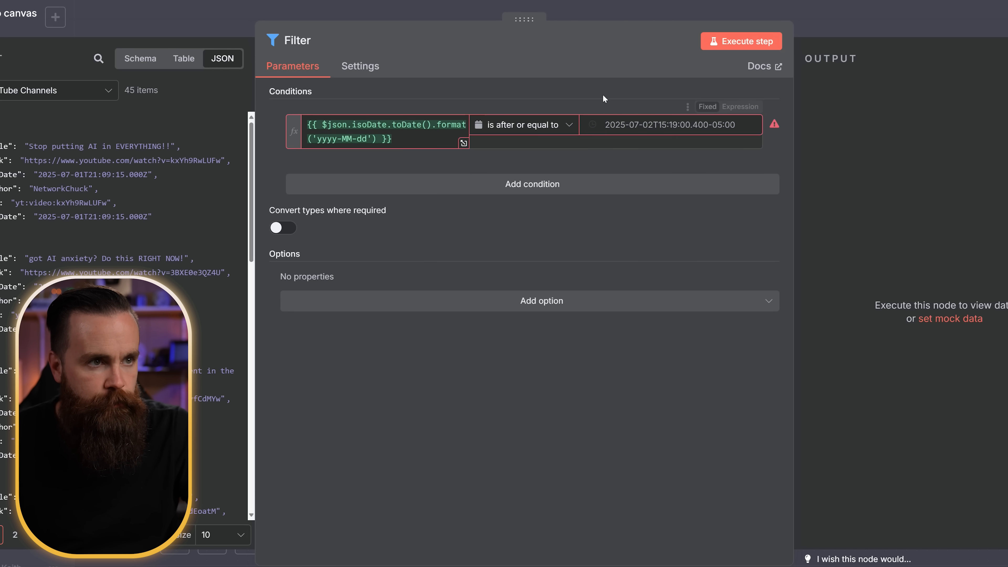
pyautogui.click(739, 106)
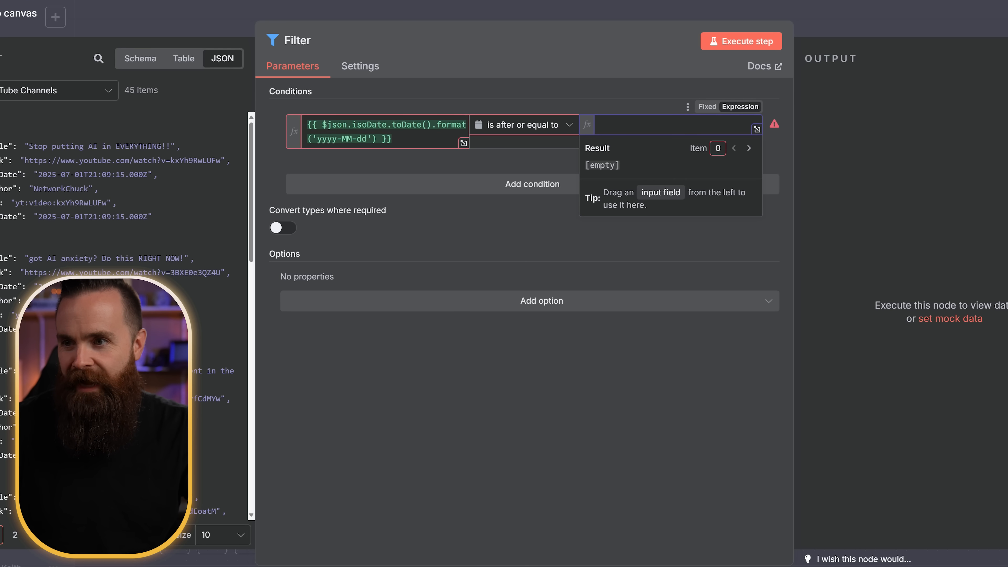
pyautogui.write("{{ $now.minus({ days: 3 }).format('yyyy-MM-dd') }}")
pyautogui.click(349, 139)
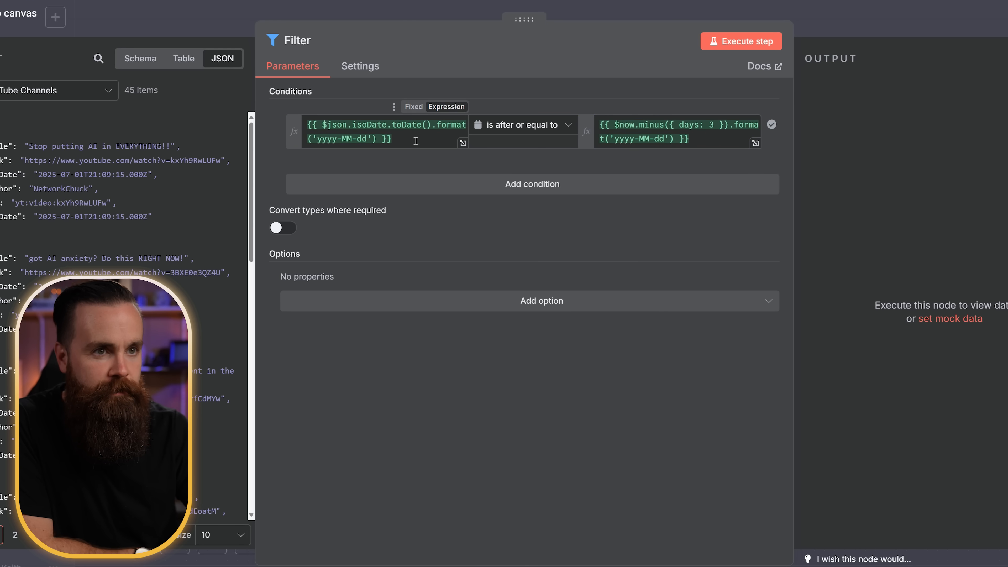
pyautogui.click(437, 84)
pyautogui.click(694, 141)
pyautogui.moveTo(658, 186); pyautogui.dragTo(572, 182)
pyautogui.click(577, 63)
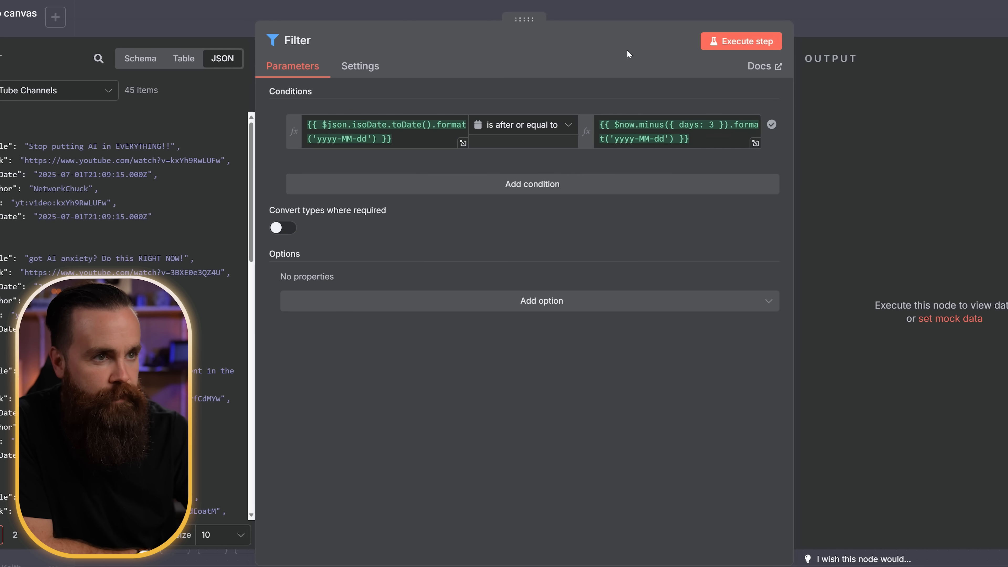
# Execute the Filter node and review the kept videos in its output
pyautogui.click(729, 42)
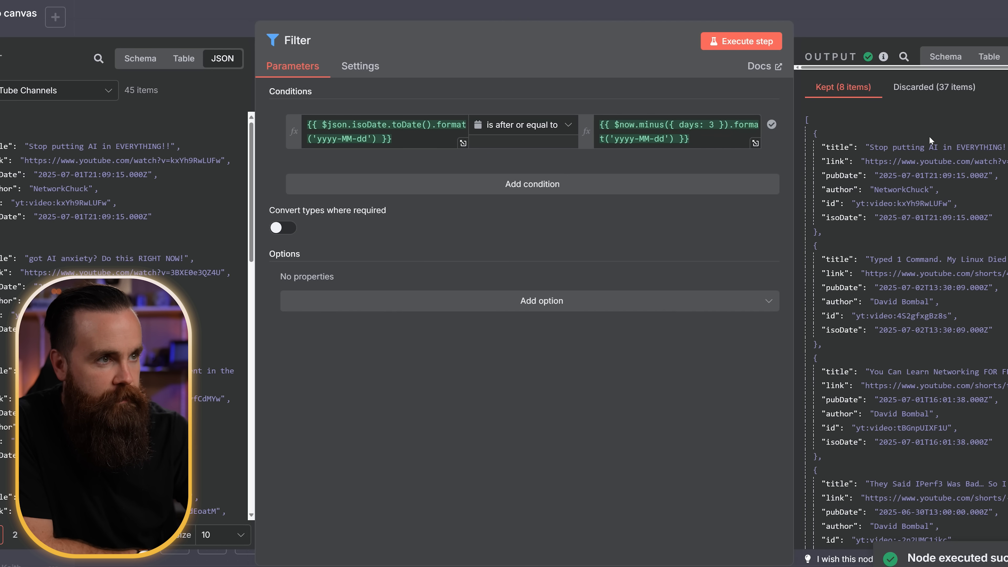
pyautogui.click(810, 33)
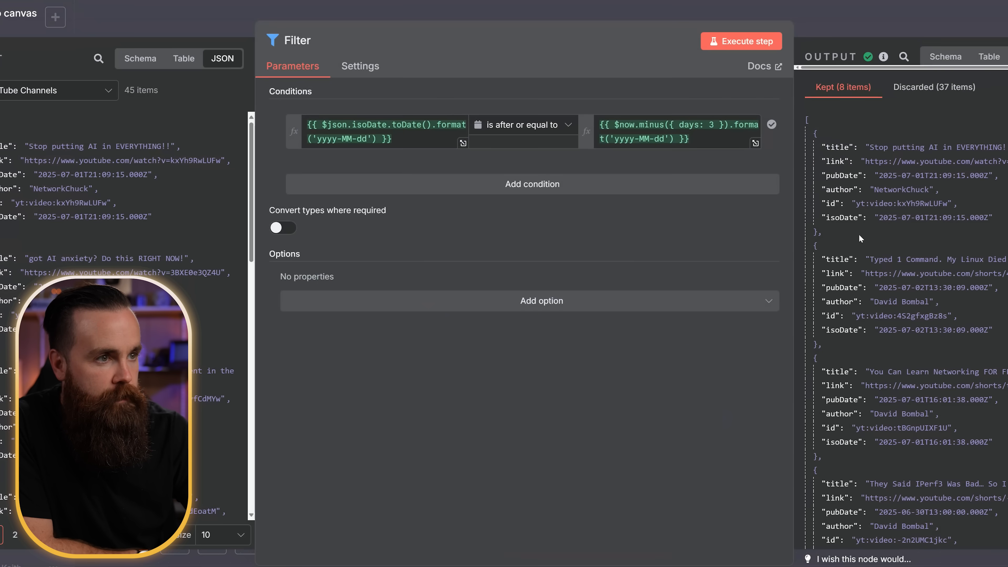
pyautogui.scroll(-5, 859, 234)
pyautogui.scroll(5, 858, 234)
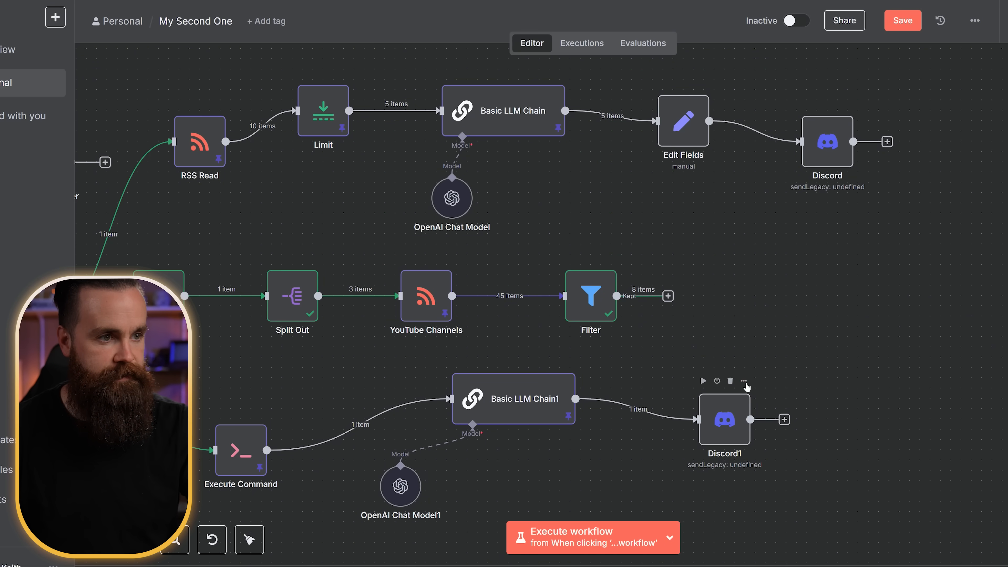
# Duplicate the Discord1 node onto the Filter's output and replace the copy's message with a "Title:" line mapped to the Filter's title field
pyautogui.click(746, 387)
pyautogui.click(788, 219)
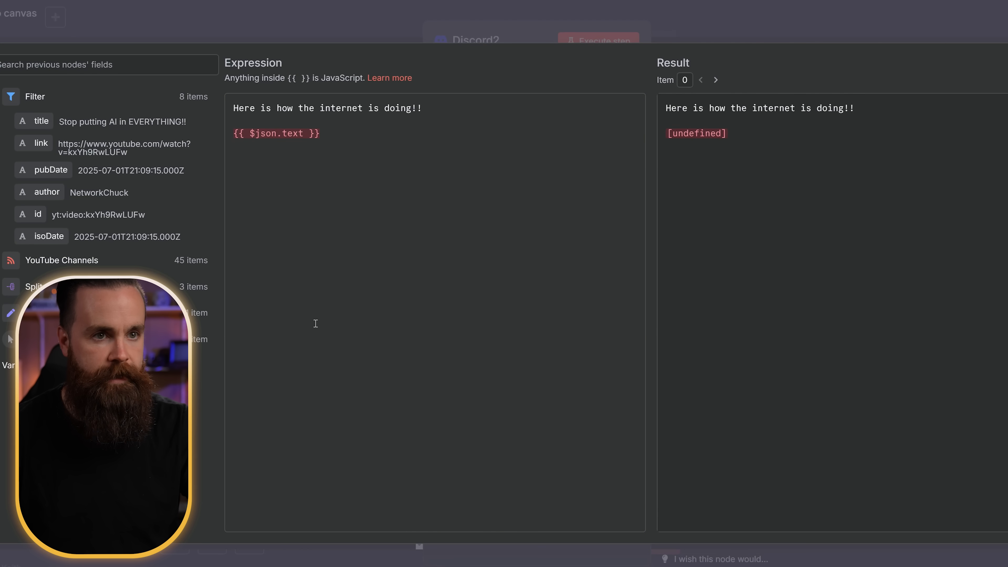
pyautogui.moveTo(315, 324); pyautogui.dragTo(311, 54)
pyautogui.press('BackSpace')
pyautogui.write('Titl')
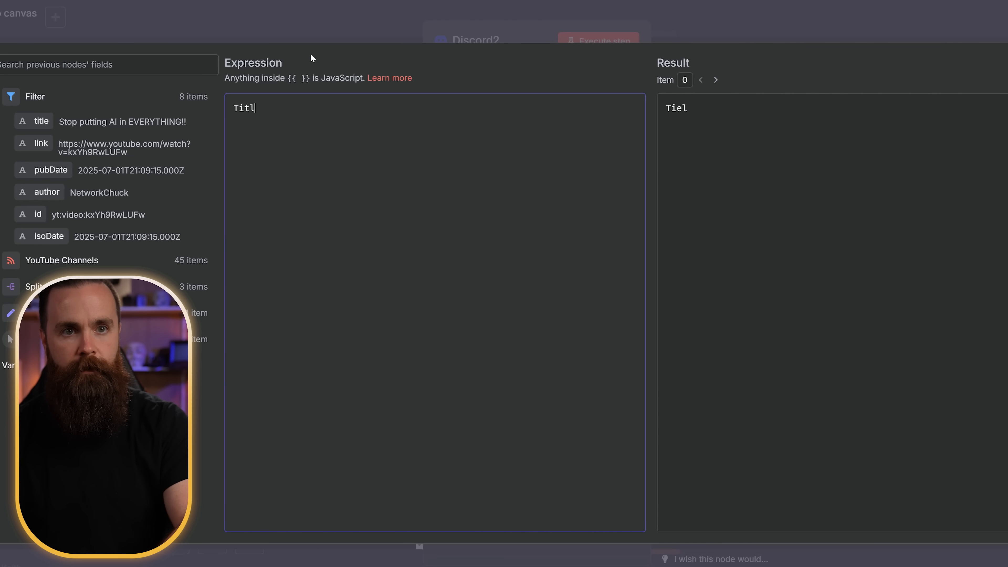
pyautogui.write('e:')
pyautogui.moveTo(41, 120); pyautogui.dragTo(401, 107)
pyautogui.click(250, 164)
# Add "Creator:" and "Link:" lines to the Discord2 message, mapped to the author and link fields
pyautogui.press('Return')
pyautogui.write('Creator:')
pyautogui.moveTo(46, 192); pyautogui.dragTo(317, 127)
pyautogui.press('Return')
pyautogui.write('Link:')
pyautogui.moveTo(41, 143); pyautogui.dragTo(277, 133)
# Execute the Discord2 node and check the posted video messages in the Discord channel
pyautogui.press('Escape')
pyautogui.click(599, 41)
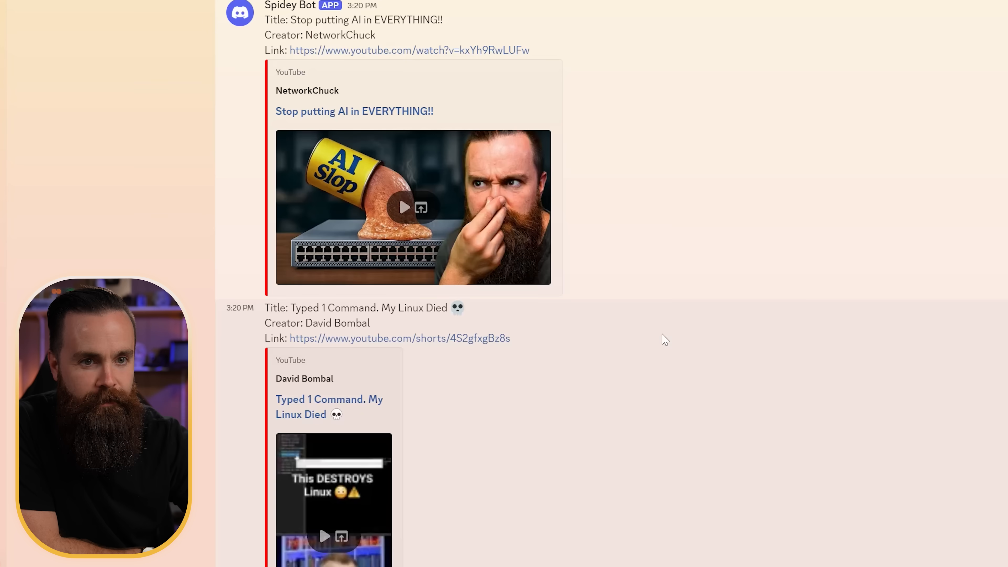
pyautogui.scroll(-10, 675, 318)
pyautogui.scroll(-15, 716, 288)
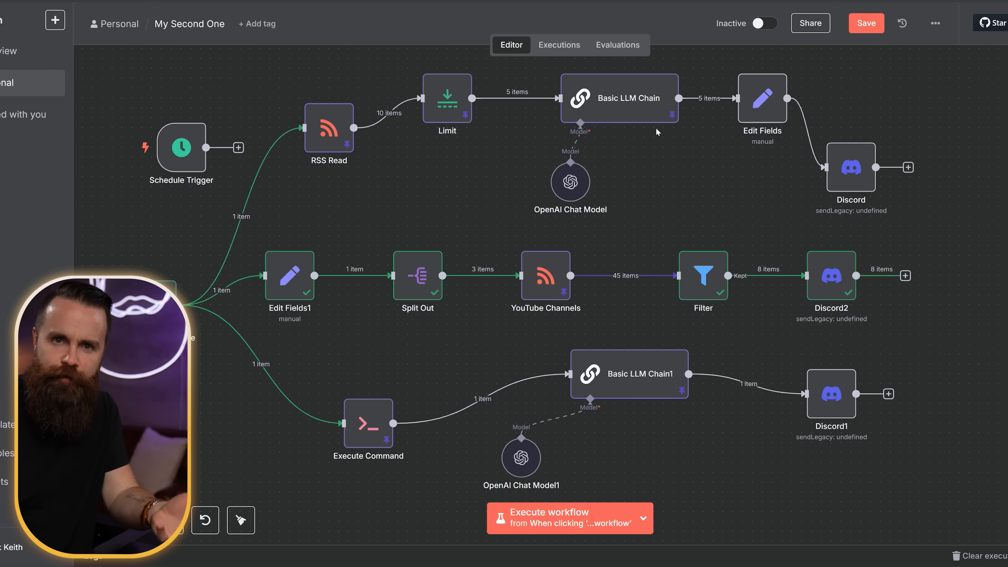
# Save the workflow
pyautogui.click(867, 22)
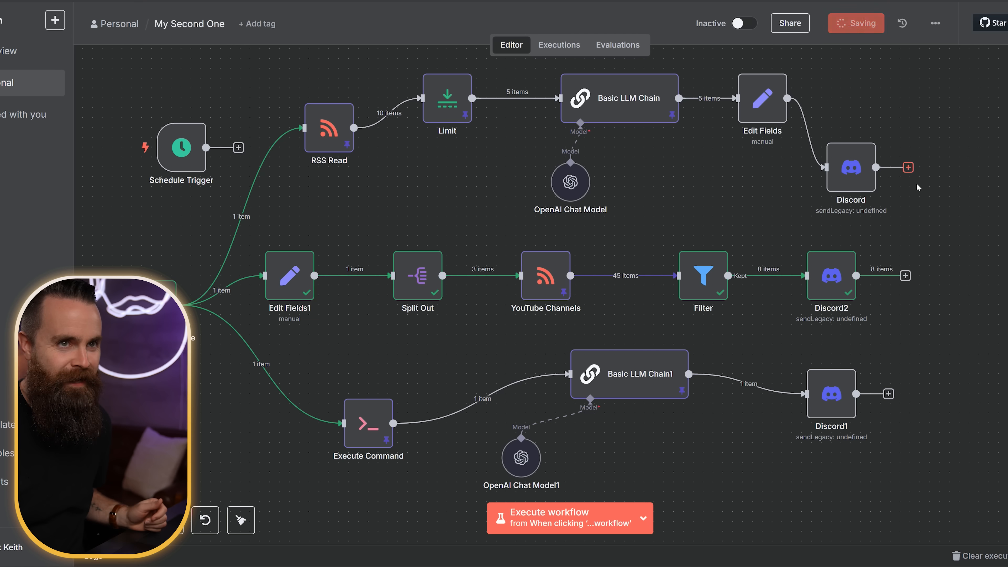
pyautogui.hotkey('ctrl', '-')
pyautogui.hotkey('ctrl', '-')
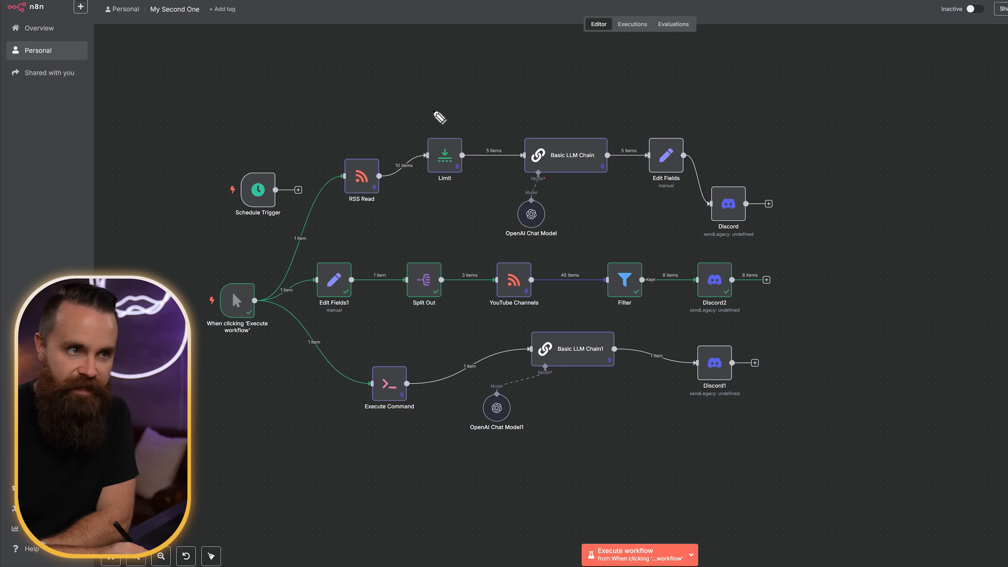
pyautogui.moveTo(538, 57); pyautogui.dragTo(499, 102)
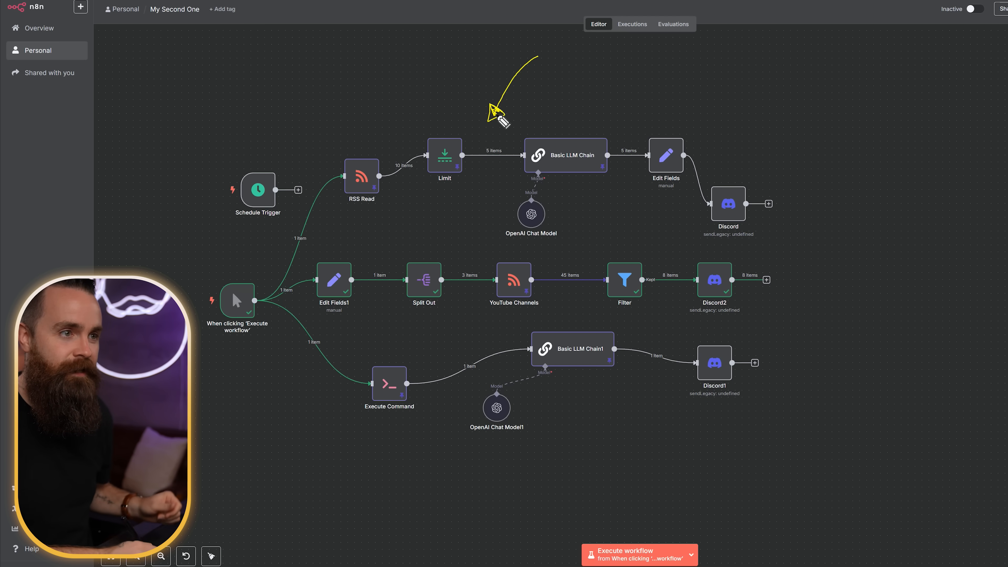
pyautogui.moveTo(825, 140); pyautogui.dragTo(756, 174)
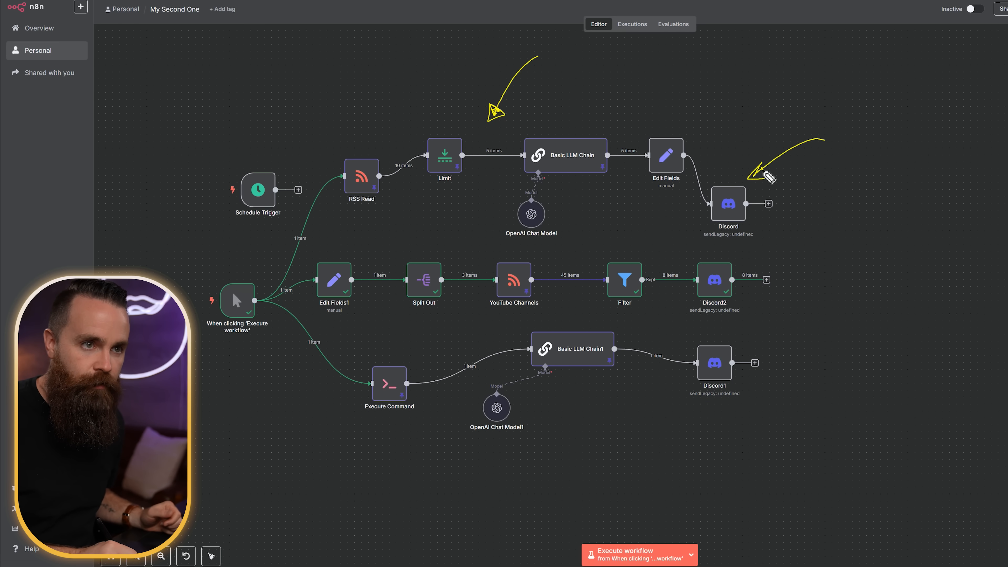
pyautogui.moveTo(837, 165); pyautogui.dragTo(844, 160)
pyautogui.moveTo(911, 156); pyautogui.dragTo(909, 162)
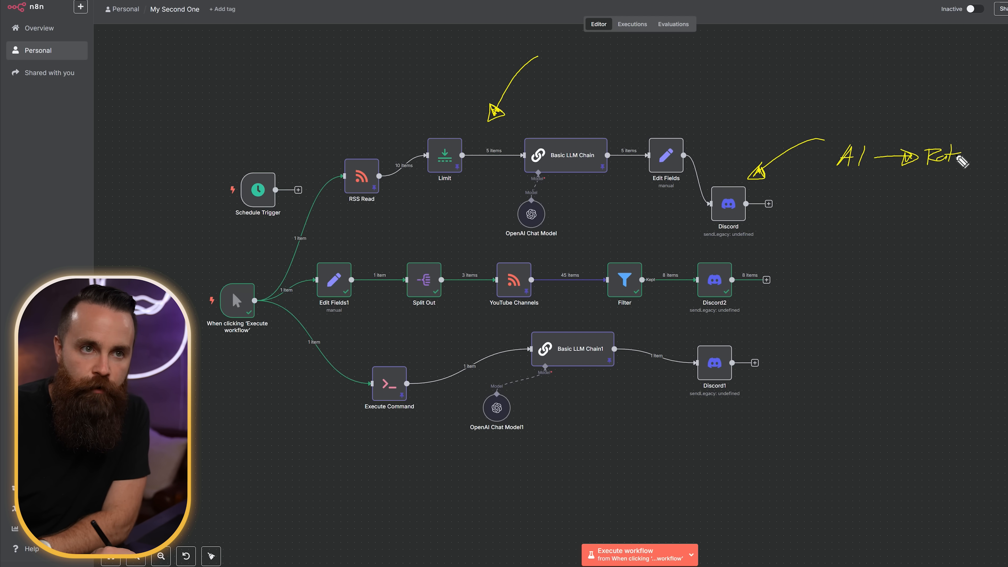
pyautogui.moveTo(924, 184); pyautogui.dragTo(937, 194)
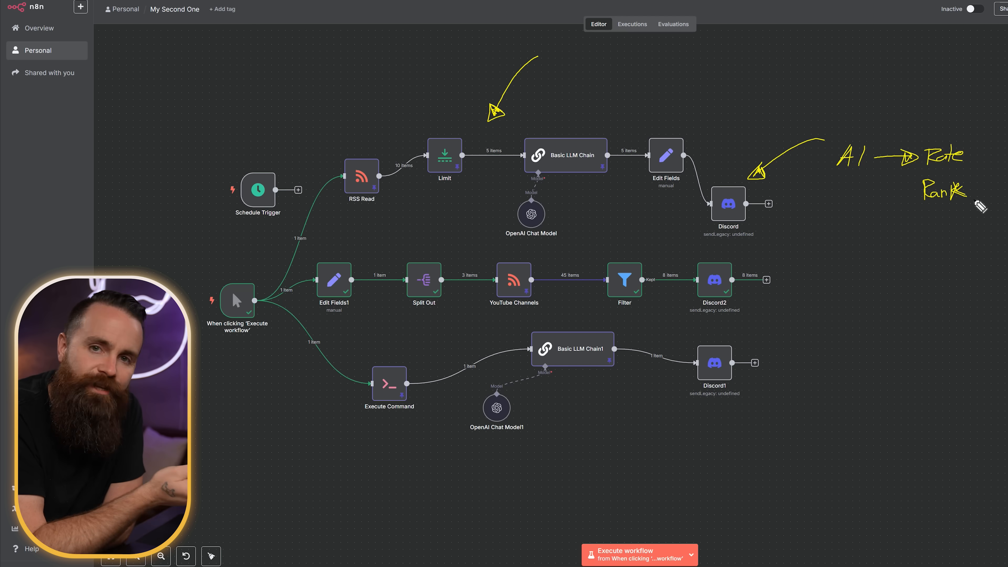
pyautogui.moveTo(509, 253); pyautogui.dragTo(501, 257)
pyautogui.moveTo(572, 258)
pyautogui.mouseDown()
pyautogui.moveTo(655, 244)
pyautogui.moveTo(893, 257)
pyautogui.mouseUp()
pyautogui.moveTo(891, 248); pyautogui.dragTo(907, 258)
pyautogui.moveTo(563, 279)
pyautogui.mouseDown()
pyautogui.moveTo(666, 263)
pyautogui.moveTo(825, 285)
pyautogui.mouseUp()
pyautogui.moveTo(800, 280); pyautogui.dragTo(811, 298)
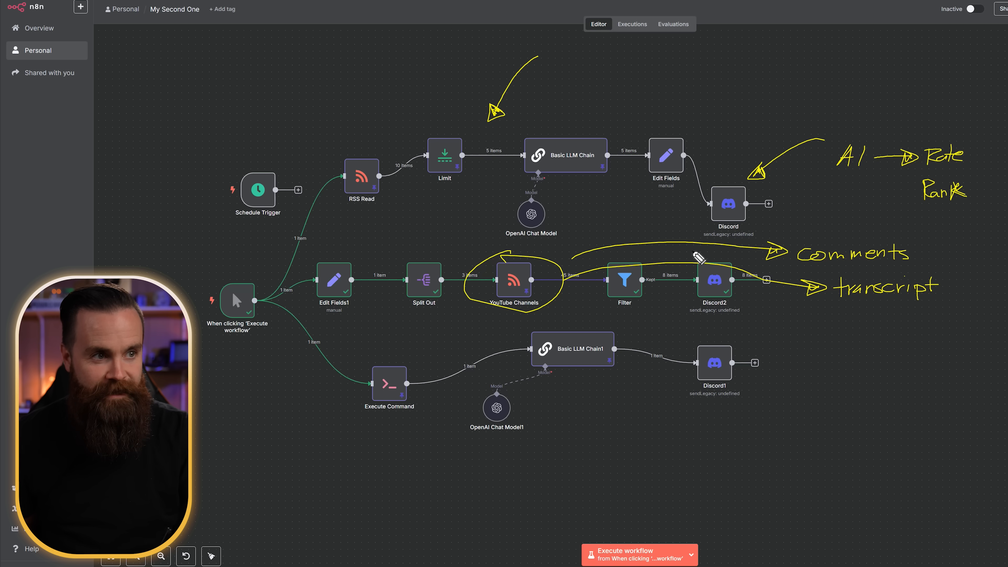
pyautogui.moveTo(748, 114)
pyautogui.mouseDown()
pyautogui.moveTo(778, 318)
pyautogui.moveTo(988, 283)
pyautogui.moveTo(985, 119)
pyautogui.moveTo(734, 115)
pyautogui.mouseUp()
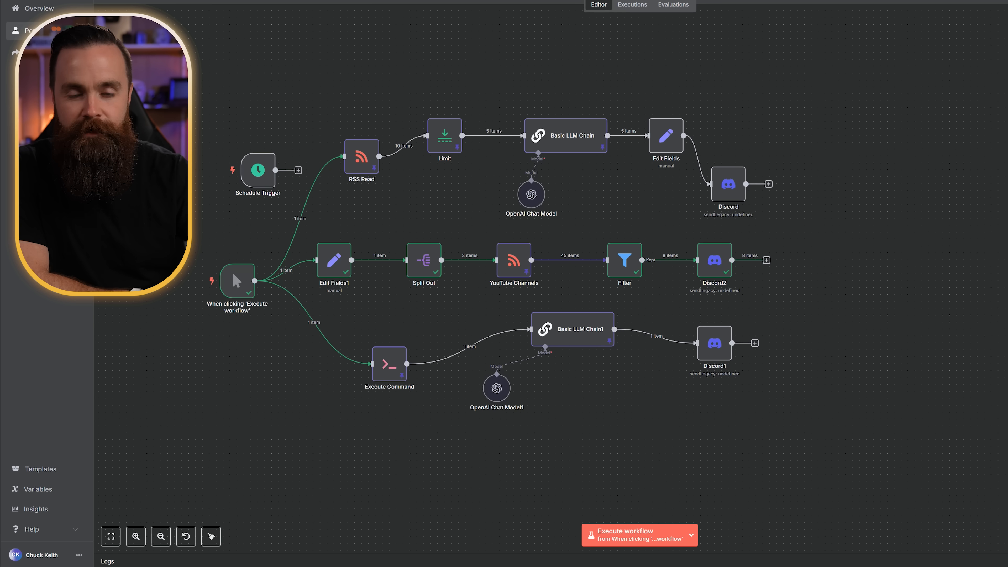
pyautogui.moveTo(204, 263)
pyautogui.mouseDown()
pyautogui.moveTo(258, 316)
pyautogui.moveTo(225, 249)
pyautogui.mouseUp()
pyautogui.moveTo(245, 338)
pyautogui.mouseDown()
pyautogui.moveTo(292, 369)
pyautogui.moveTo(342, 375)
pyautogui.mouseUp()
pyautogui.moveTo(402, 337)
pyautogui.mouseDown()
pyautogui.moveTo(518, 313)
pyautogui.moveTo(496, 320)
pyautogui.mouseUp()
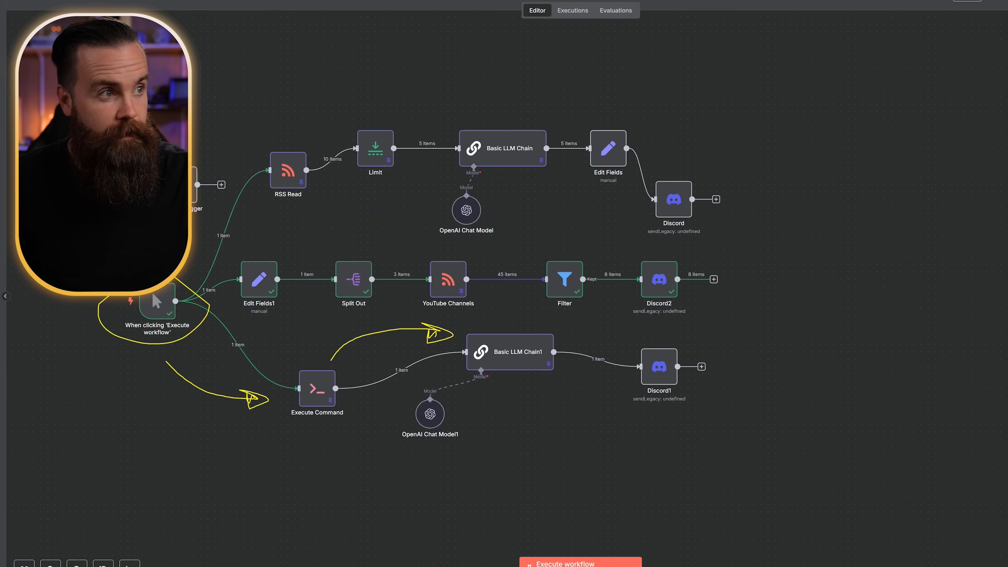
# Add an unconnected AI Agent node and place it in the empty canvas area beside the Discord nodes
pyautogui.click(1006, 19)
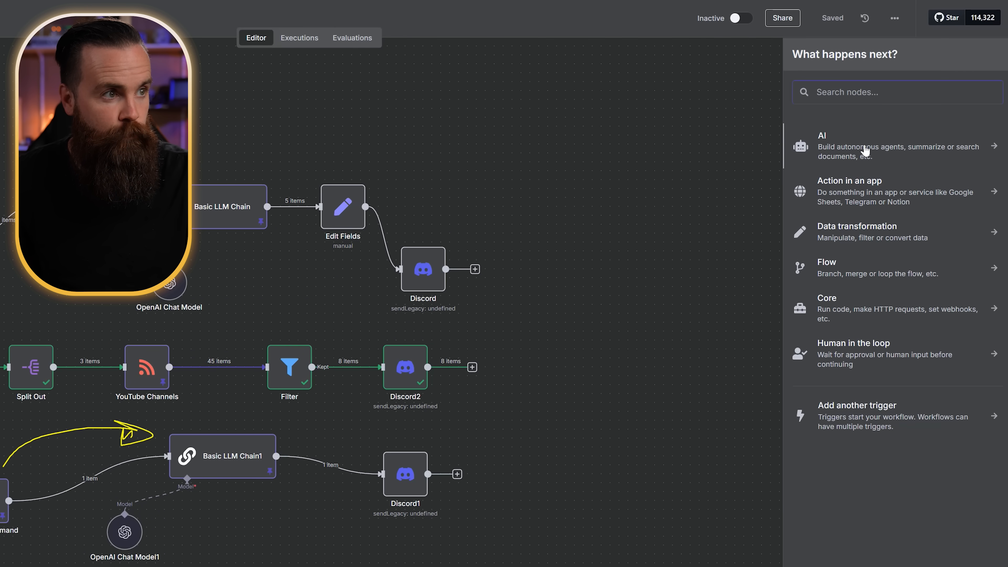
pyautogui.click(853, 134)
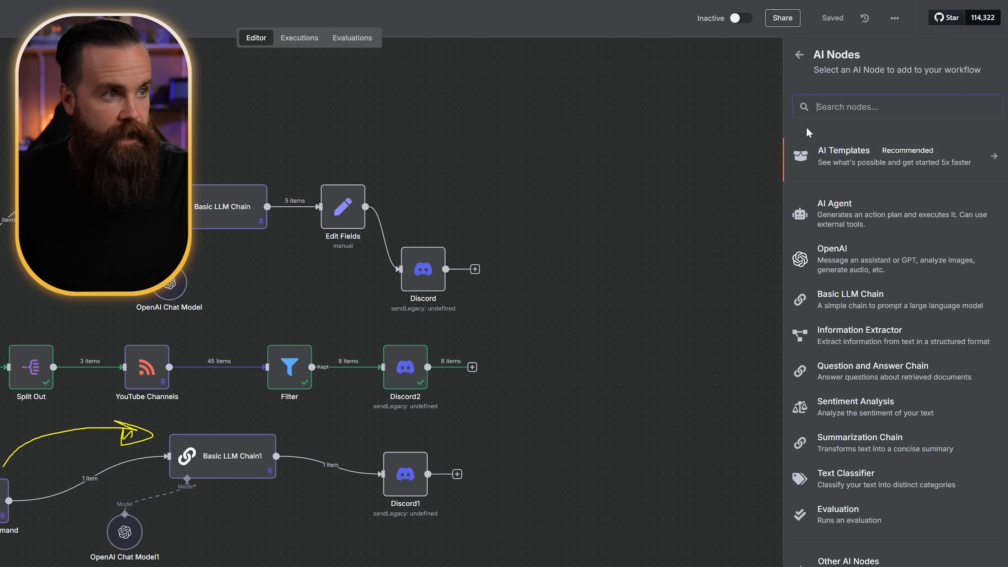
pyautogui.click(867, 219)
pyautogui.moveTo(525, 313); pyautogui.dragTo(588, 334)
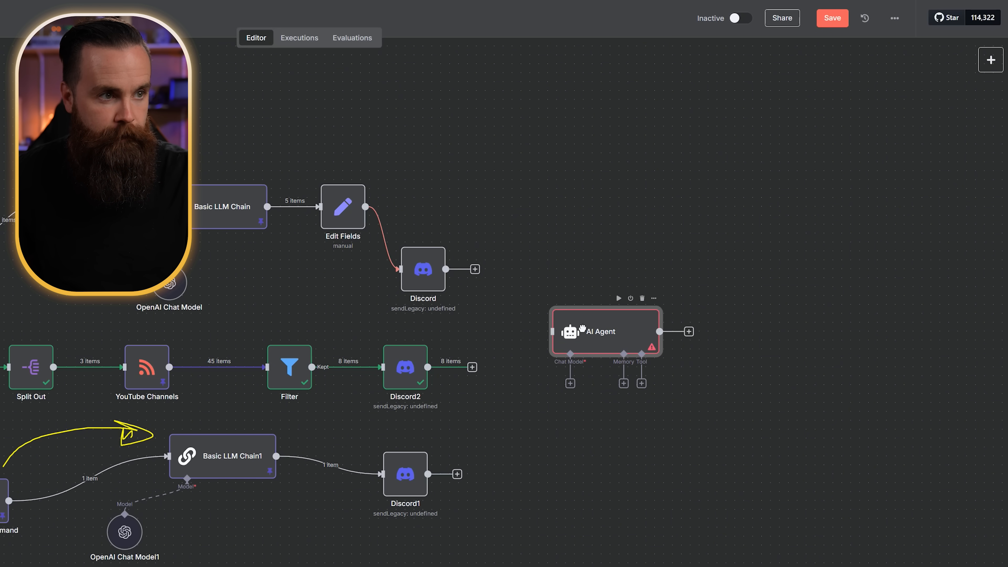
pyautogui.scroll(4, 654, 348)
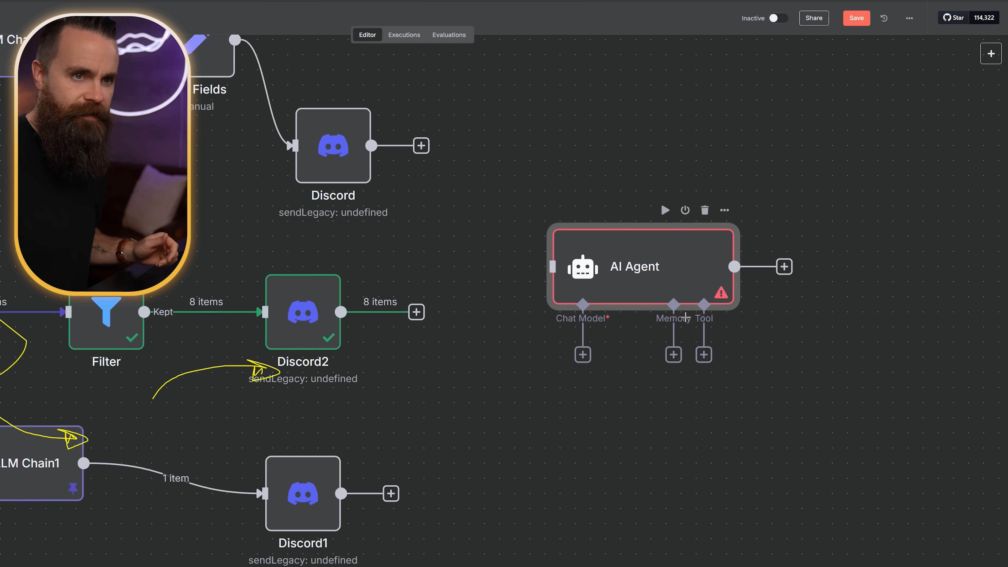
pyautogui.moveTo(653, 349); pyautogui.dragTo(498, 354)
pyautogui.moveTo(497, 297); pyautogui.dragTo(576, 250)
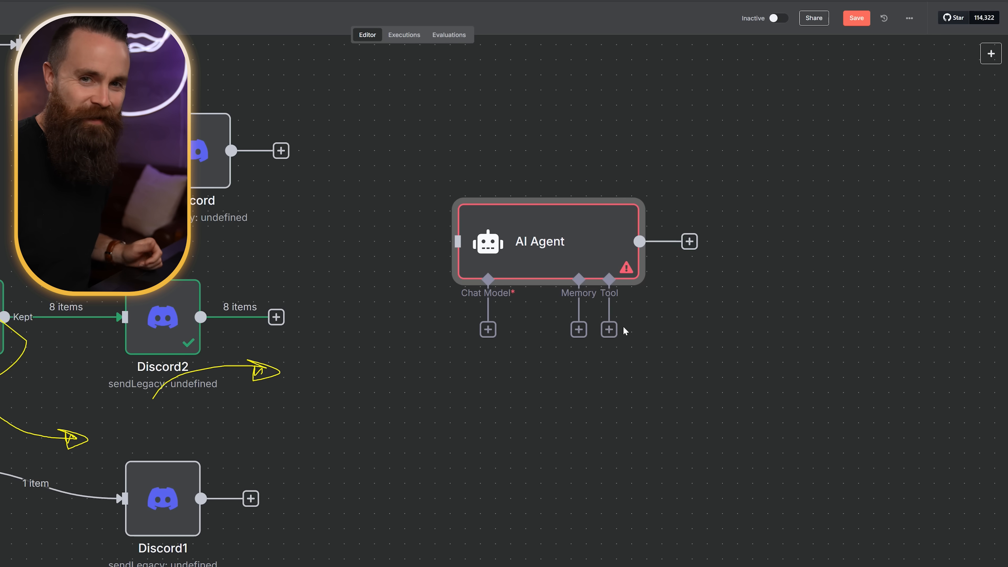
# Attach an OpenAI Chat Model to the AI Agent and shift the agent node slightly away from it
pyautogui.click(488, 330)
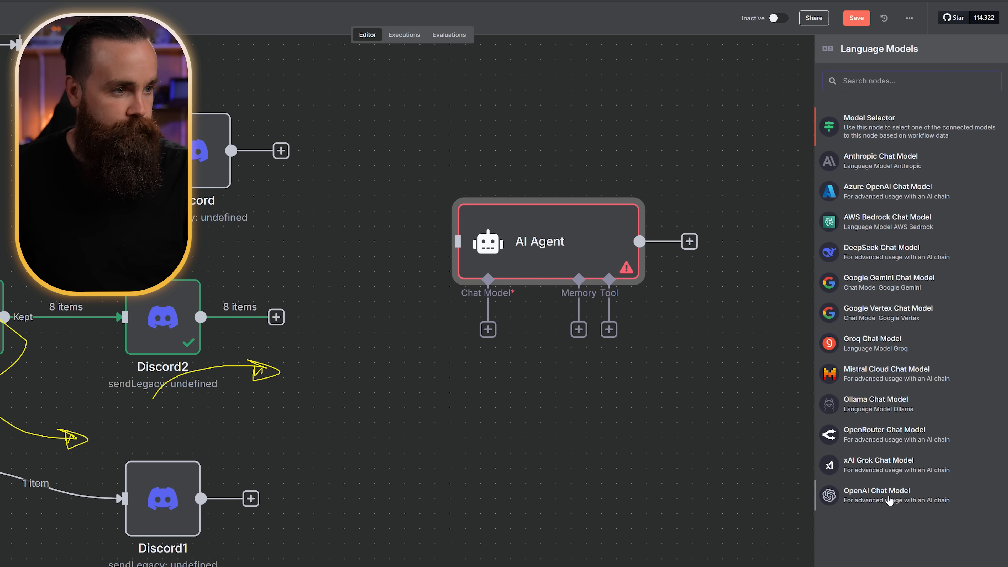
pyautogui.click(889, 499)
pyautogui.press('Escape')
pyautogui.moveTo(618, 254); pyautogui.dragTo(588, 239)
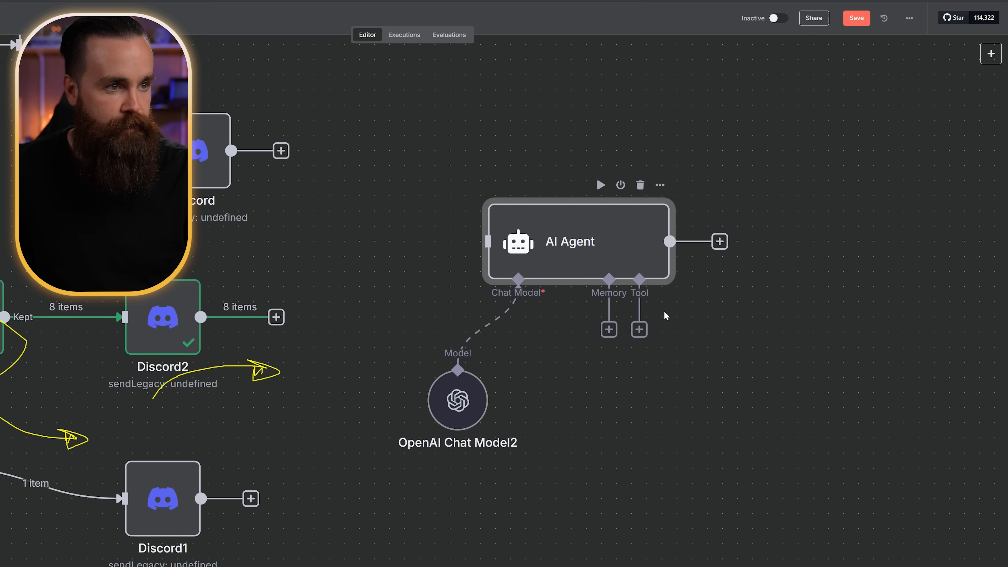
# Attach an Execute Command Tool to the AI Agent and set its command to "ping networkchuck.com -c 4"
pyautogui.click(639, 330)
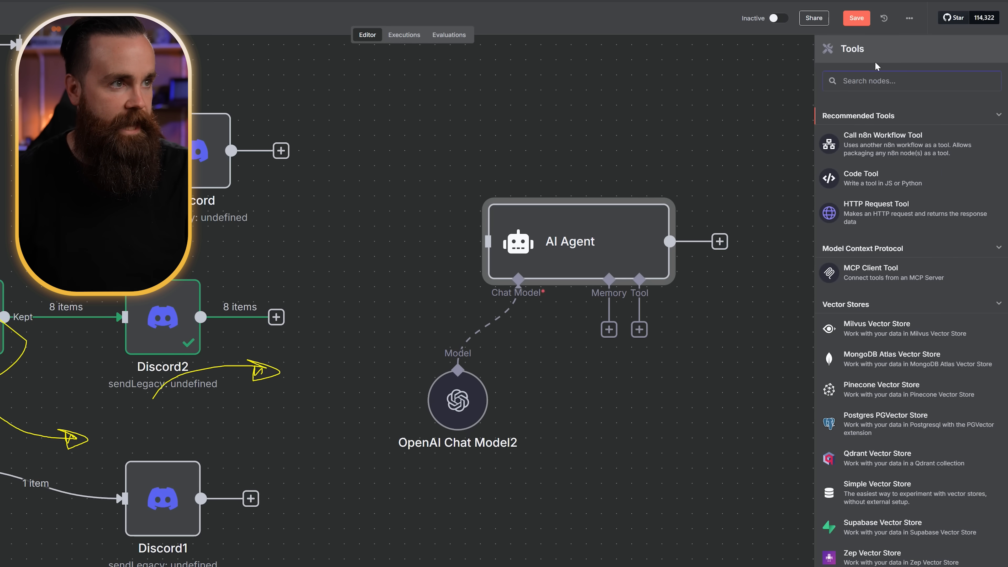
pyautogui.write('comm')
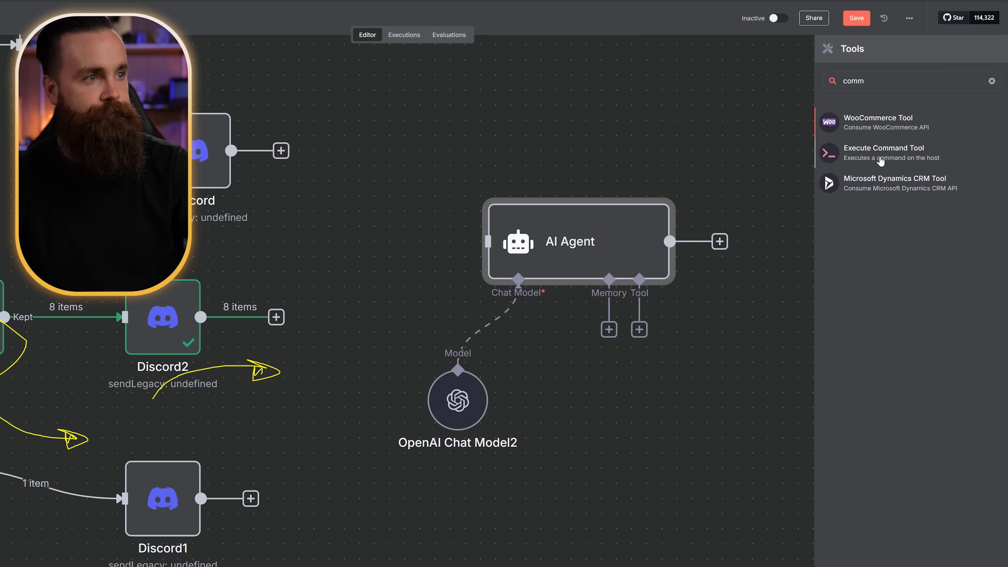
pyautogui.click(879, 159)
pyautogui.click(515, 236)
pyautogui.write('ping networkchuck.com -c 4')
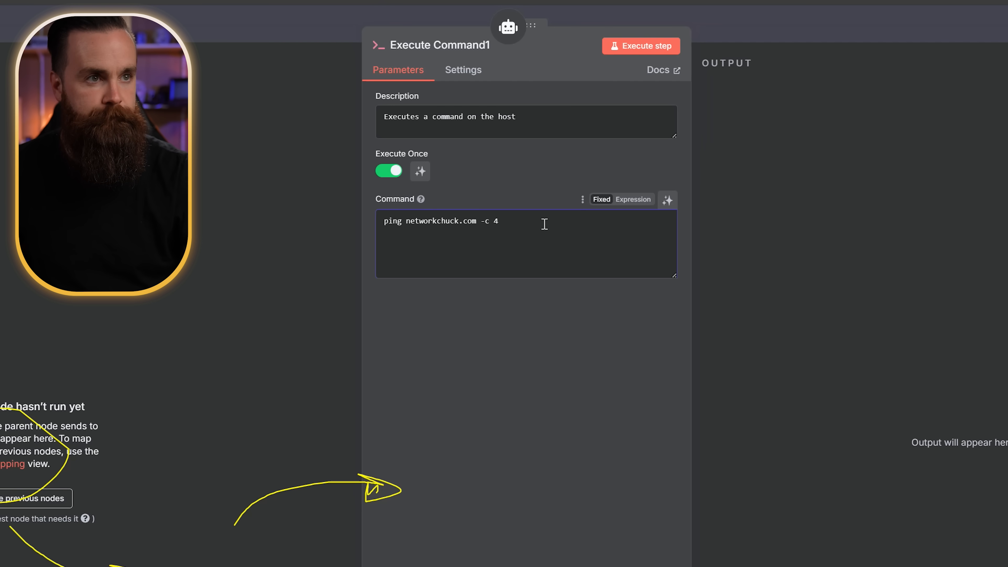
# Set the first command tool's description to "This is how you check if the website is up." and return to the canvas
pyautogui.moveTo(529, 118); pyautogui.dragTo(298, 101)
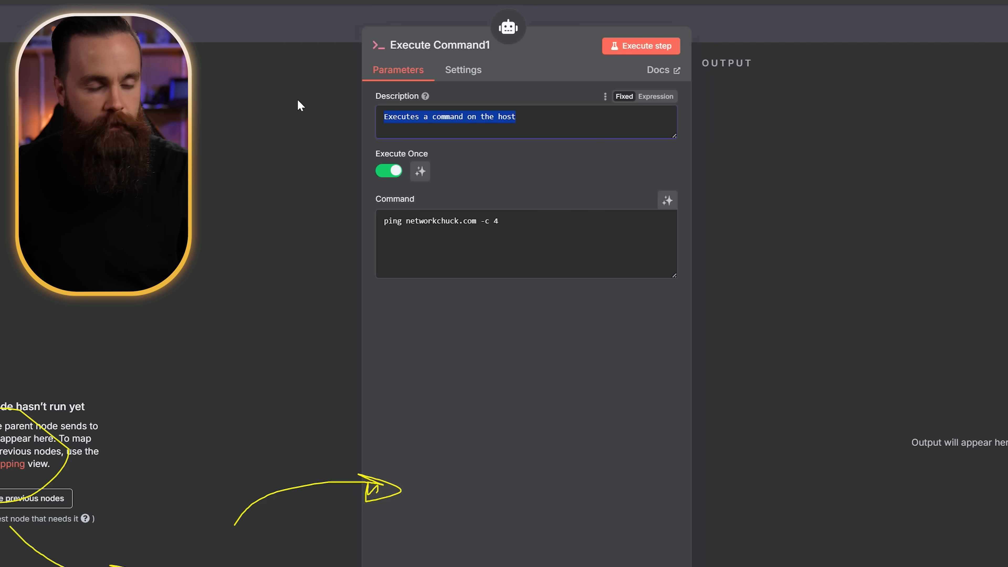
pyautogui.write('This is how you check if the website is up.')
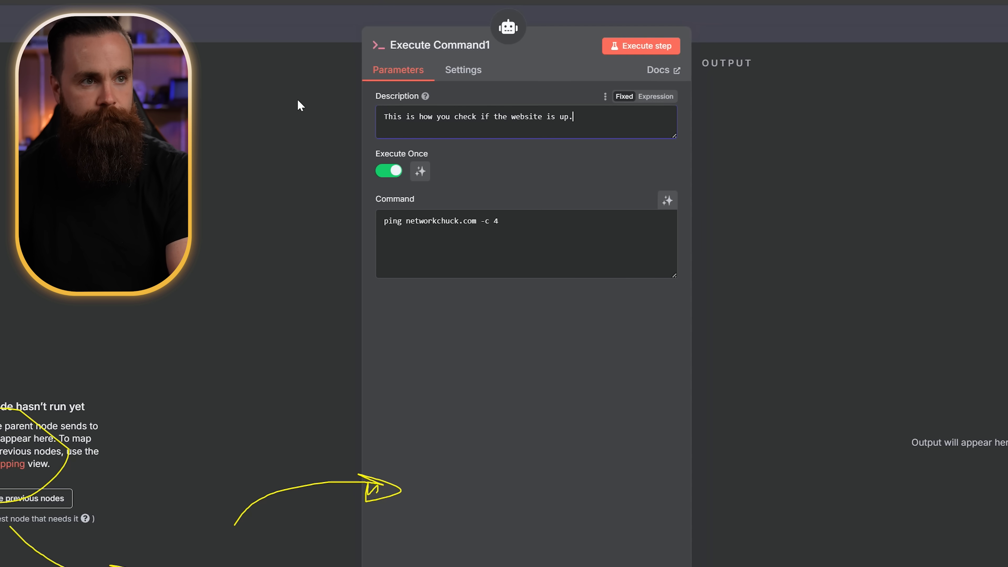
pyautogui.press('Escape')
# Attach a second Execute Command Tool to the AI Agent and set its command to "ping 10.77.14.30 -c 3"
pyautogui.click(524, 431)
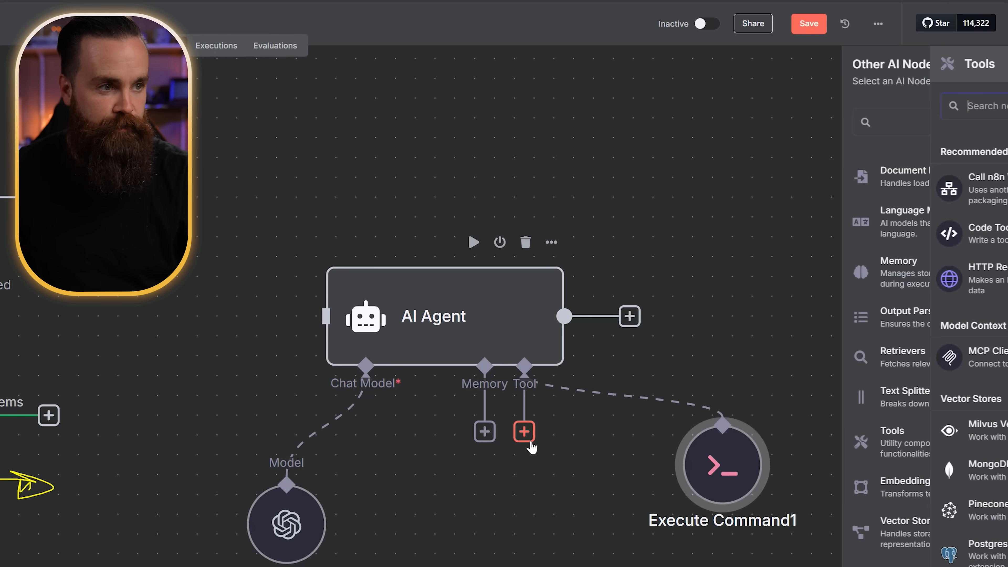
pyautogui.write('com')
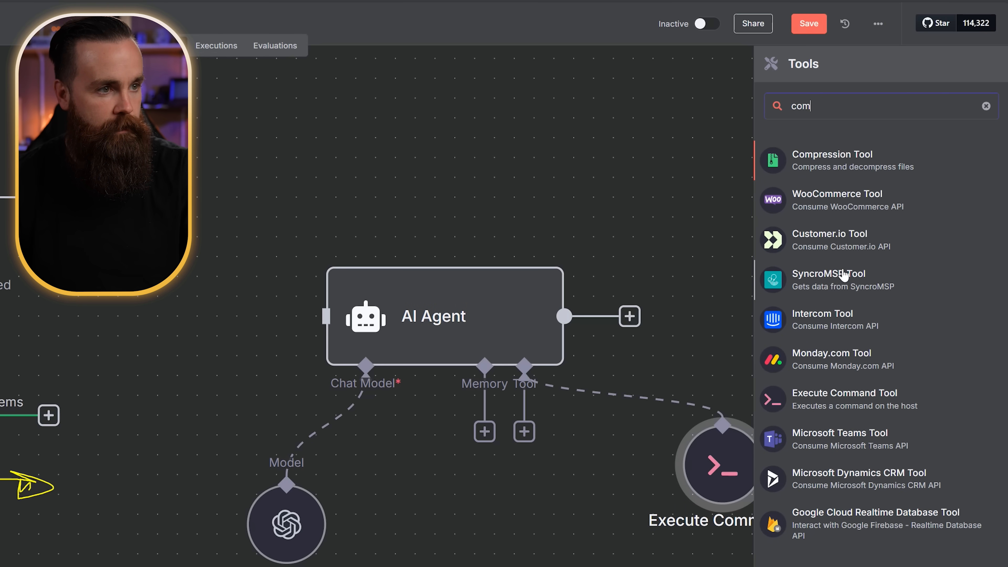
pyautogui.click(785, 404)
pyautogui.click(446, 218)
pyautogui.write('ping 10.77.14.30 -c 3')
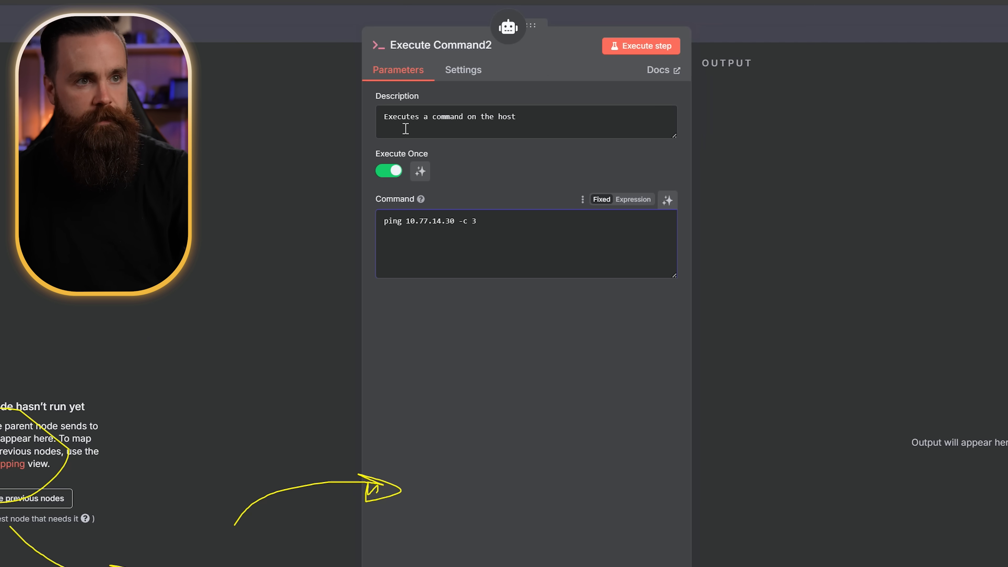
# Set the second command tool's description to "This is how you see if Tery is up." and return to the canvas
pyautogui.moveTo(533, 117); pyautogui.dragTo(337, 92)
pyautogui.write('This is how you ')
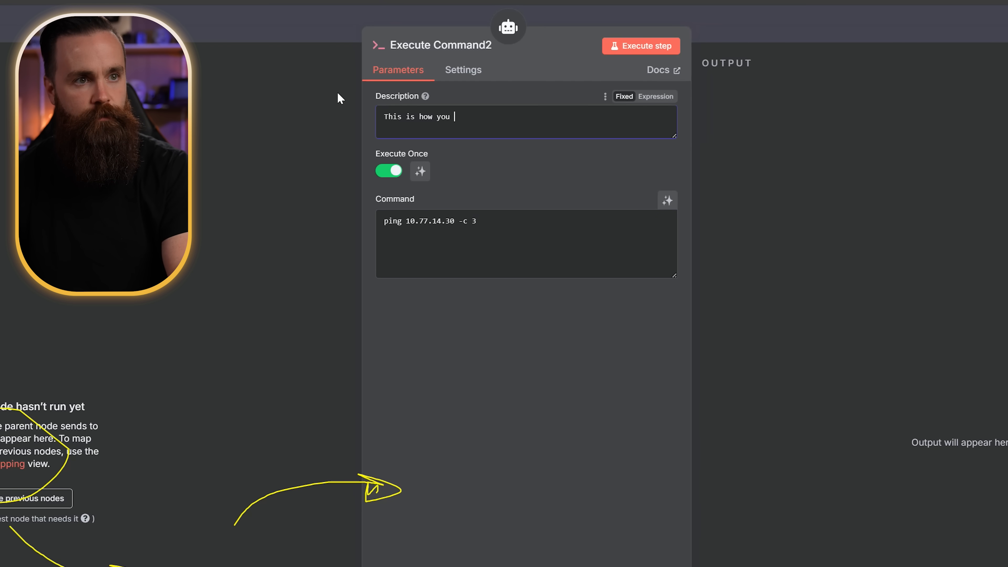
pyautogui.write('see if Tery is up.')
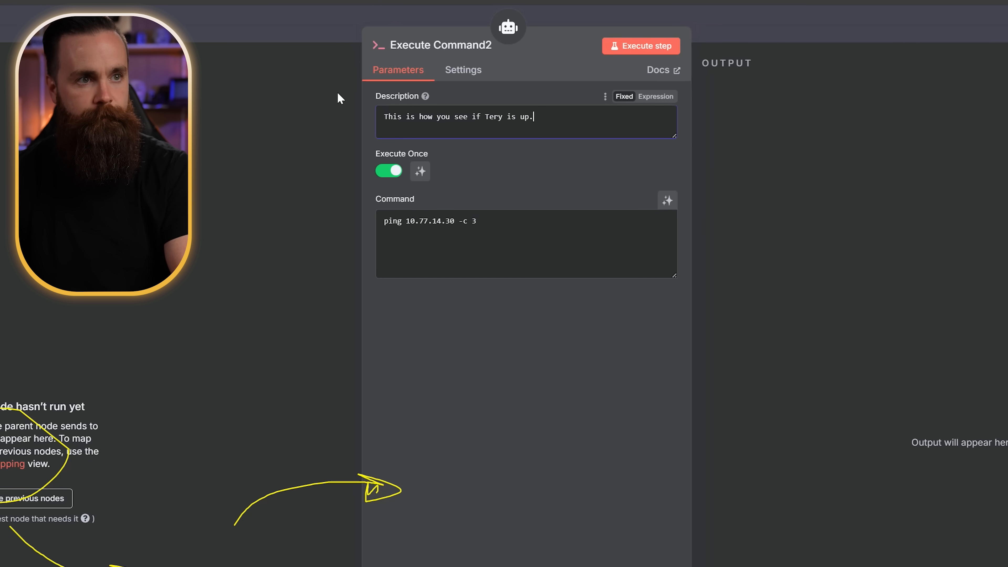
pyautogui.click(337, 92)
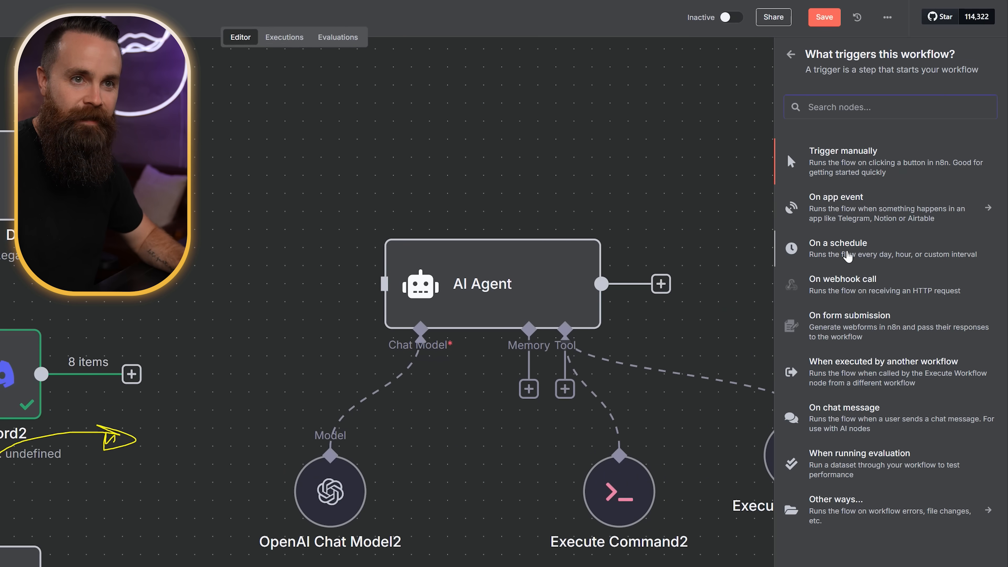
# Add an "On chat message" trigger and connect it to the AI Agent's input
pyautogui.click(843, 415)
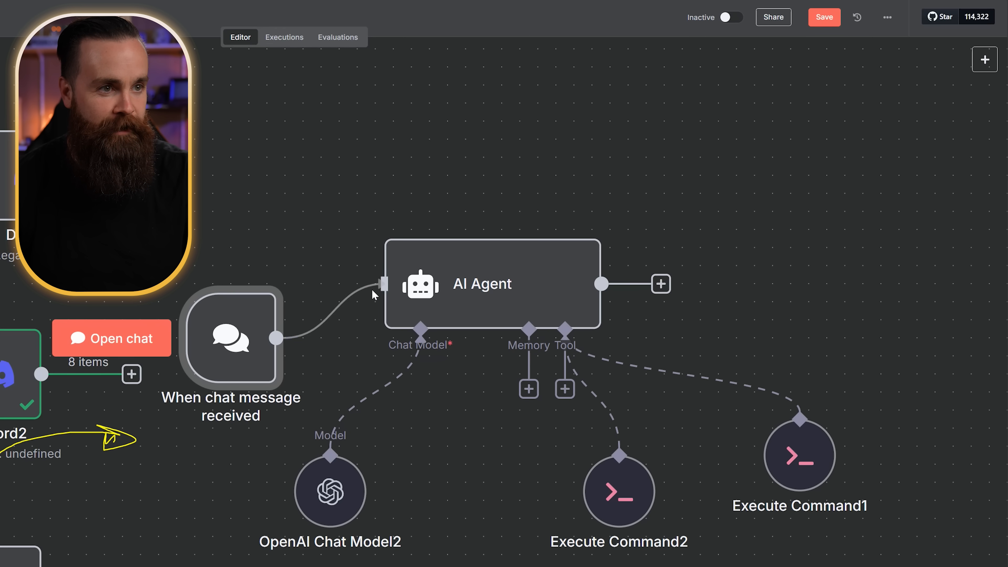
pyautogui.click(353, 227)
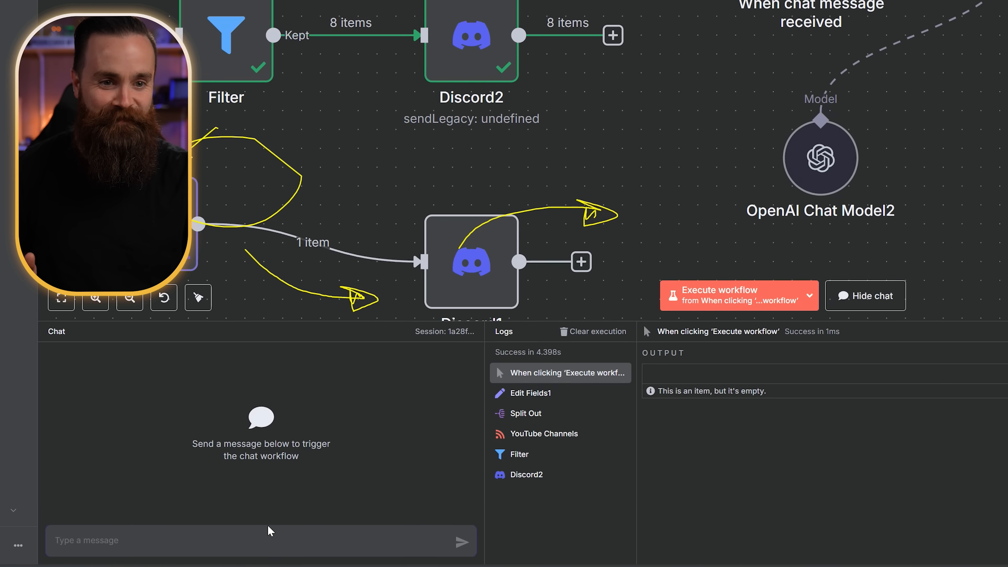
# Send the chat message "Hey, is the internet up?" to the AI Agent and read through its reply
pyautogui.write('Hey, is ')
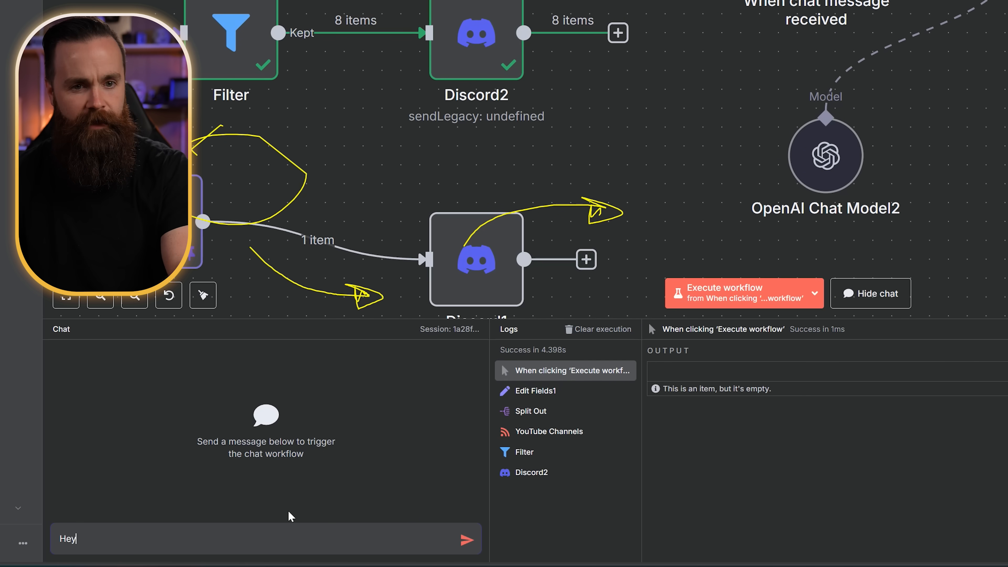
pyautogui.write('the internet up?')
pyautogui.press('Return')
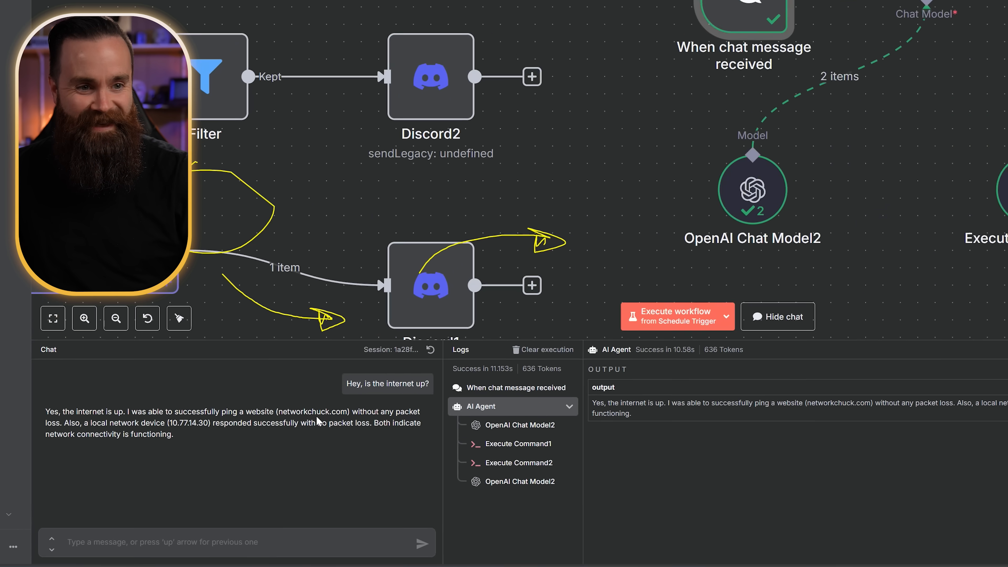
pyautogui.moveTo(280, 412); pyautogui.dragTo(431, 428)
pyautogui.click(259, 443)
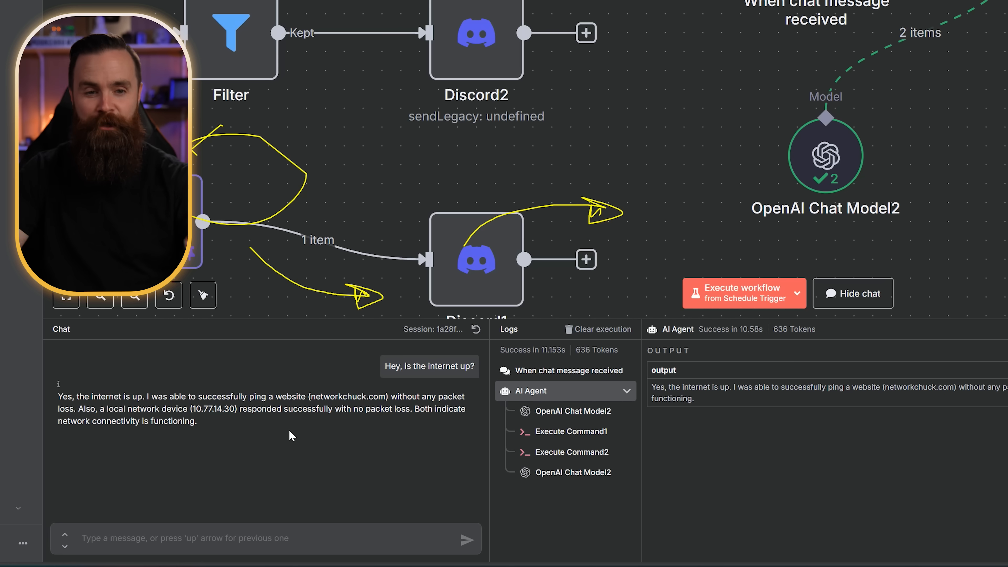
# Send the AI Agent a second chat message, "Hey, is trry up?"
pyautogui.click(226, 527)
pyautogui.write('Hey, is ')
pyautogui.write('trry up?')
pyautogui.press('Return')
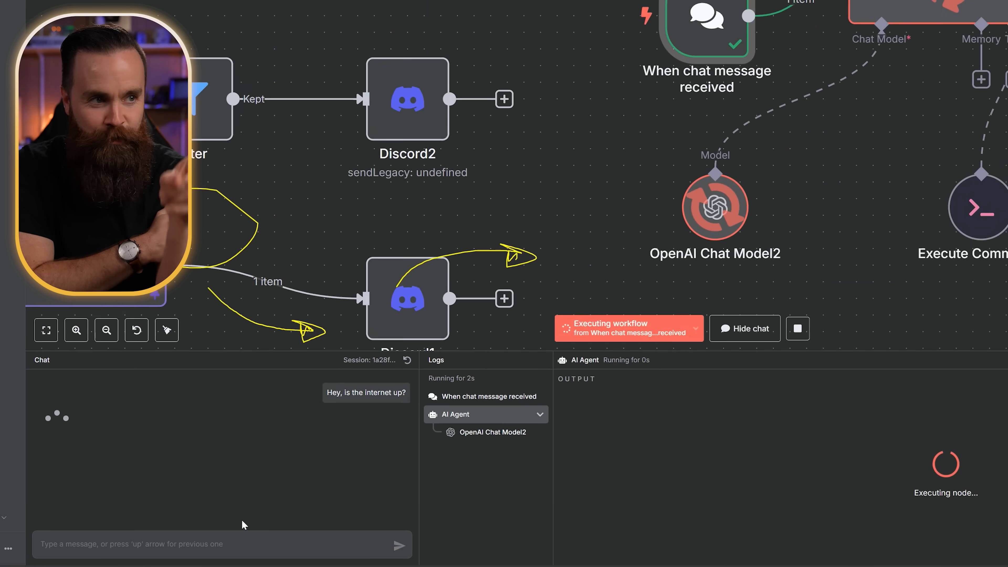